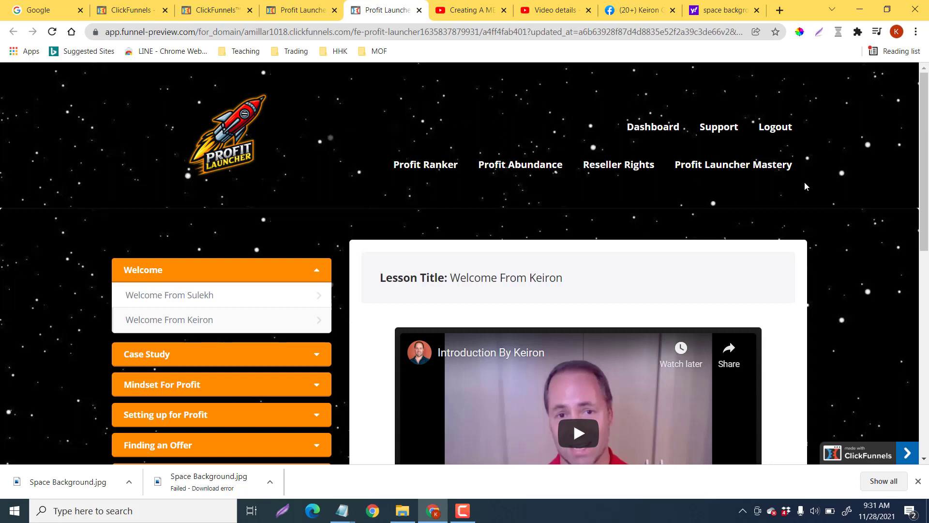
Review the example membership site's course modules, opening Welcome From Keiron and expanding Case Study and Mindset For Profit
{"action": "scroll", "coordinate": [859, 165], "scroll_direction": "down", "scroll_amount": 4}
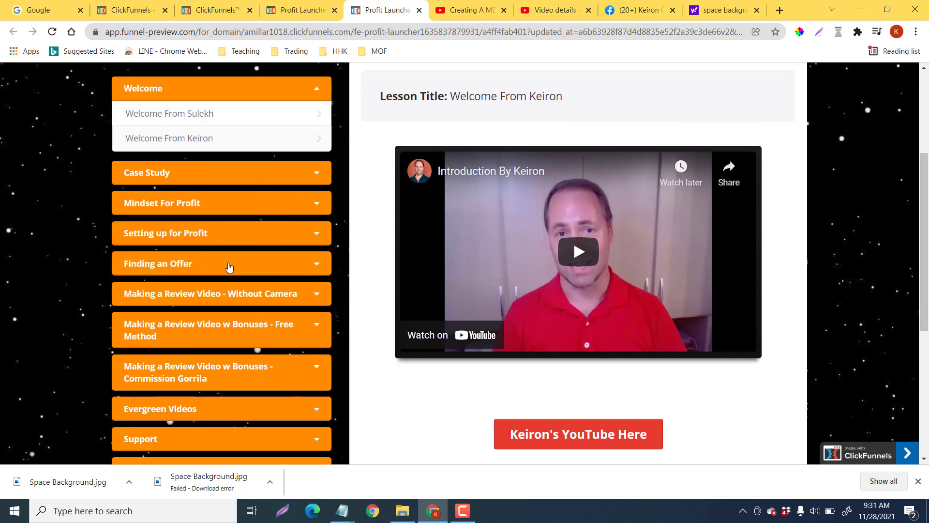
{"action": "scroll", "coordinate": [228, 267], "scroll_direction": "down", "scroll_amount": 3}
{"action": "scroll", "coordinate": [225, 216], "scroll_direction": "down", "scroll_amount": 3}
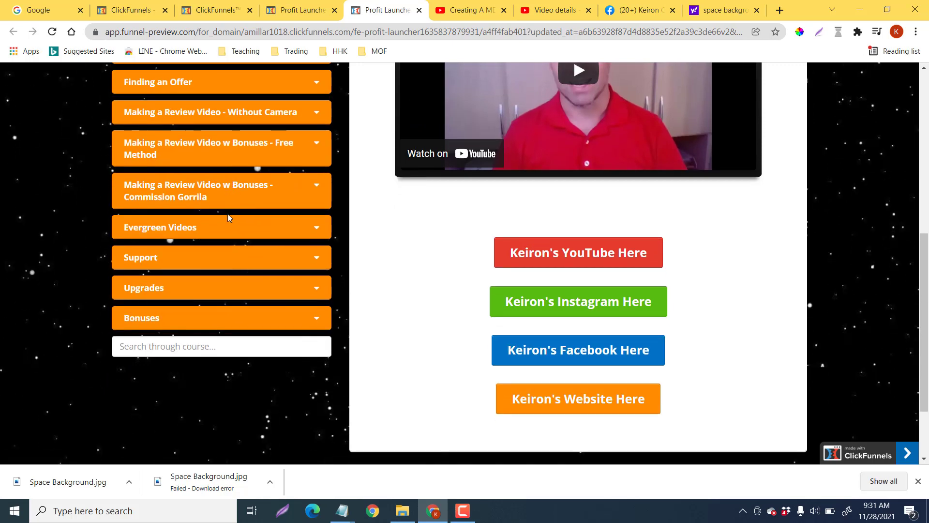
{"action": "scroll", "coordinate": [225, 224], "scroll_direction": "up", "scroll_amount": 6}
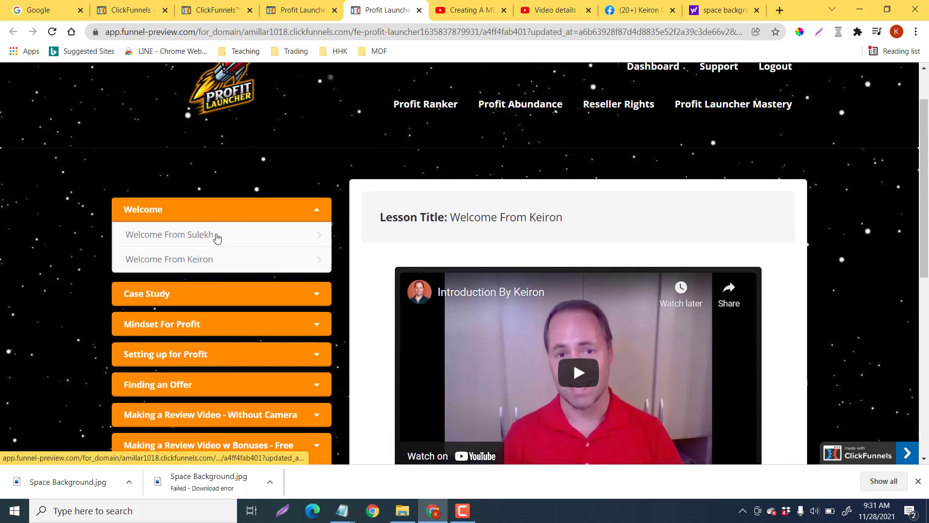
{"action": "left_click", "coordinate": [241, 261]}
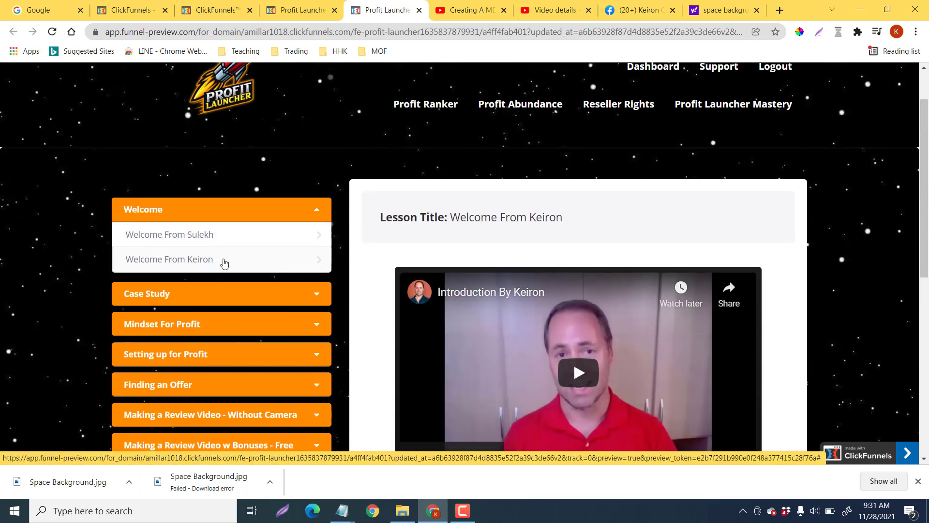
{"action": "scroll", "coordinate": [307, 234], "scroll_direction": "down", "scroll_amount": 1}
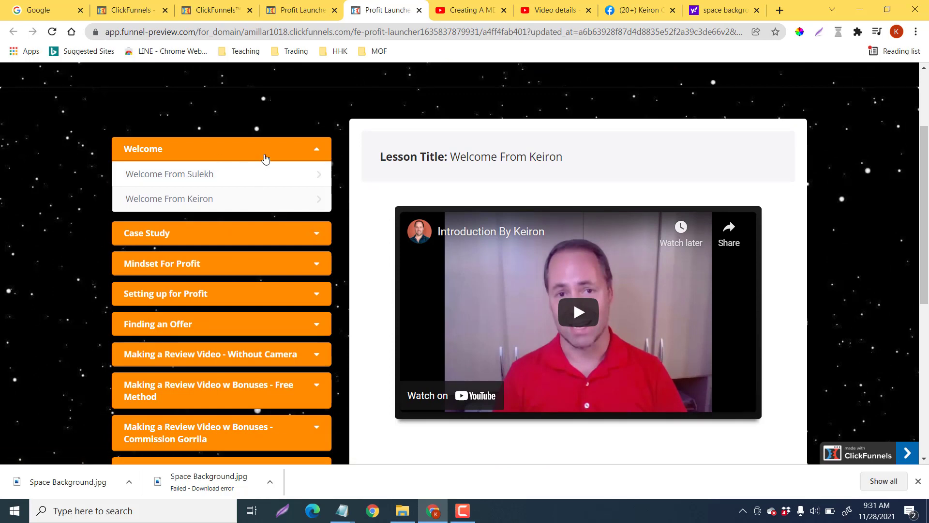
{"action": "left_click", "coordinate": [315, 233]}
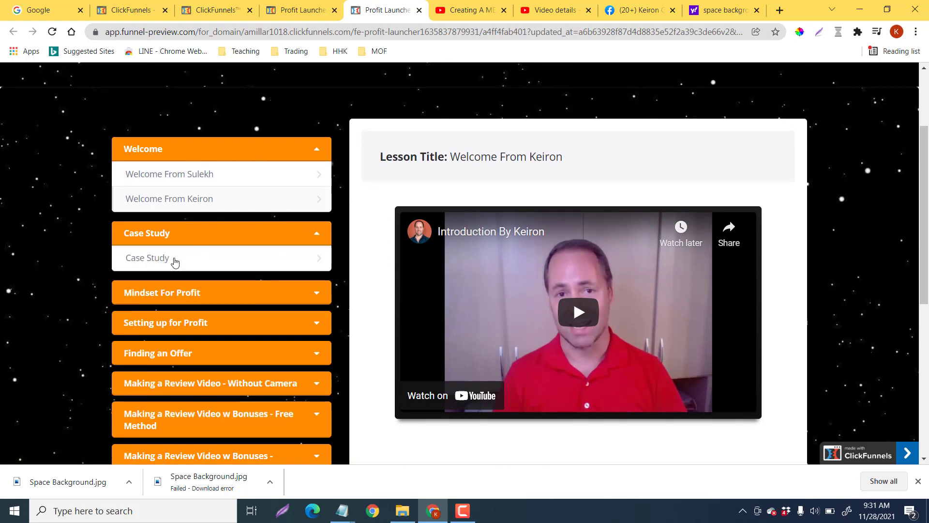
{"action": "left_click", "coordinate": [309, 293]}
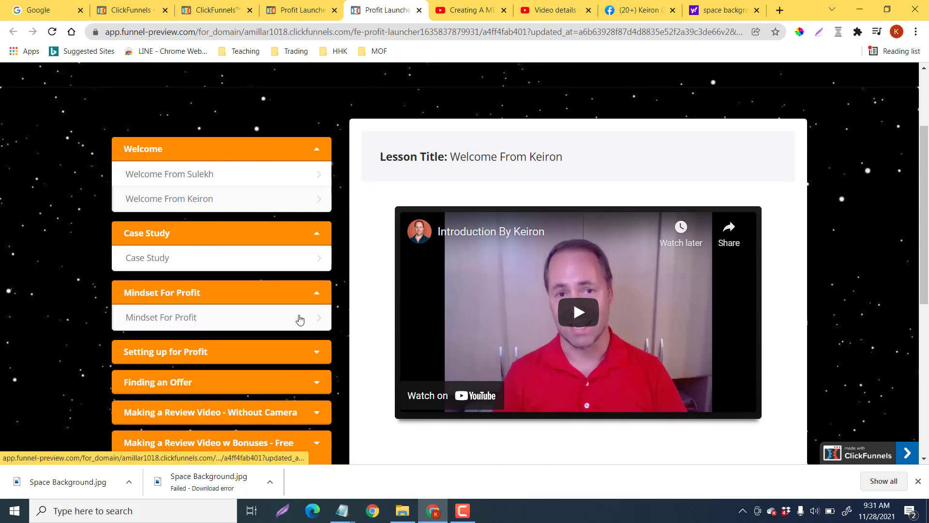
{"action": "scroll", "coordinate": [304, 200], "scroll_direction": "down", "scroll_amount": 4}
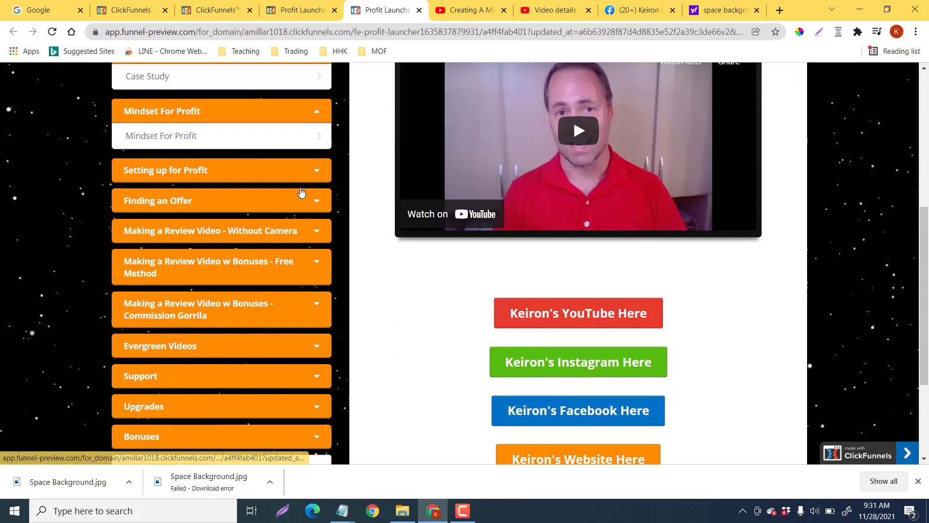
Expand the Commission Gorrila review video module and view its lessons, including Creating Your CG Bonus Page Pt I
{"action": "left_click", "coordinate": [306, 306]}
{"action": "scroll", "coordinate": [242, 290], "scroll_direction": "down", "scroll_amount": 1}
{"action": "scroll", "coordinate": [244, 262], "scroll_direction": "down", "scroll_amount": 2}
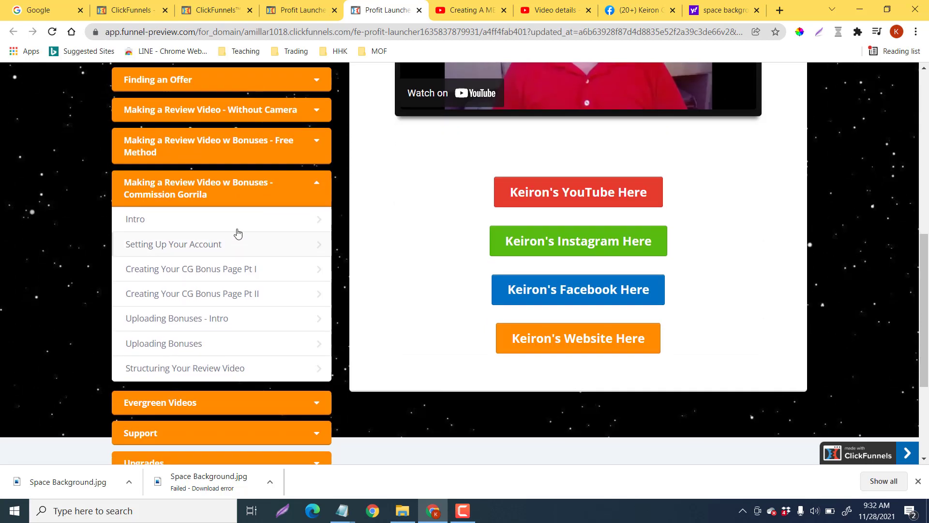
{"action": "left_click", "coordinate": [238, 229]}
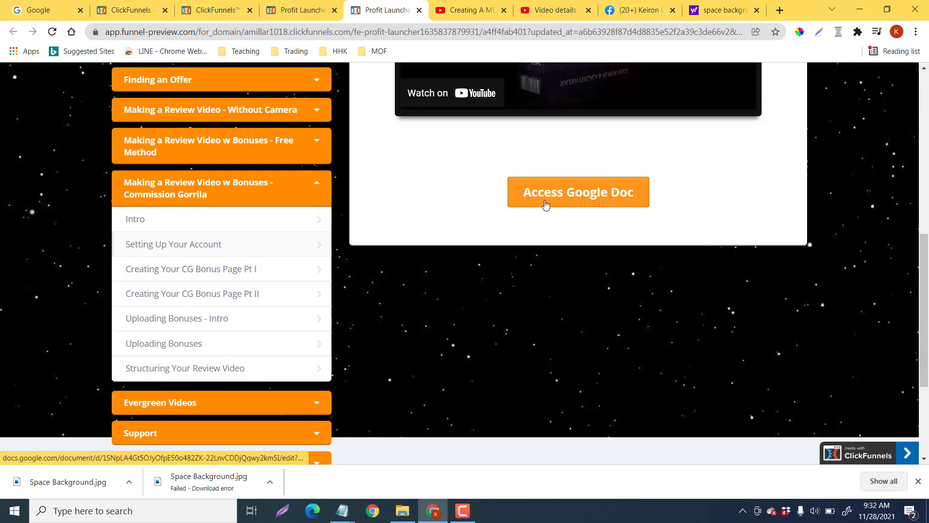
{"action": "scroll", "coordinate": [550, 196], "scroll_direction": "up", "scroll_amount": 4}
{"action": "scroll", "coordinate": [551, 192], "scroll_direction": "down", "scroll_amount": 2}
{"action": "scroll", "coordinate": [551, 192], "scroll_direction": "down", "scroll_amount": 1}
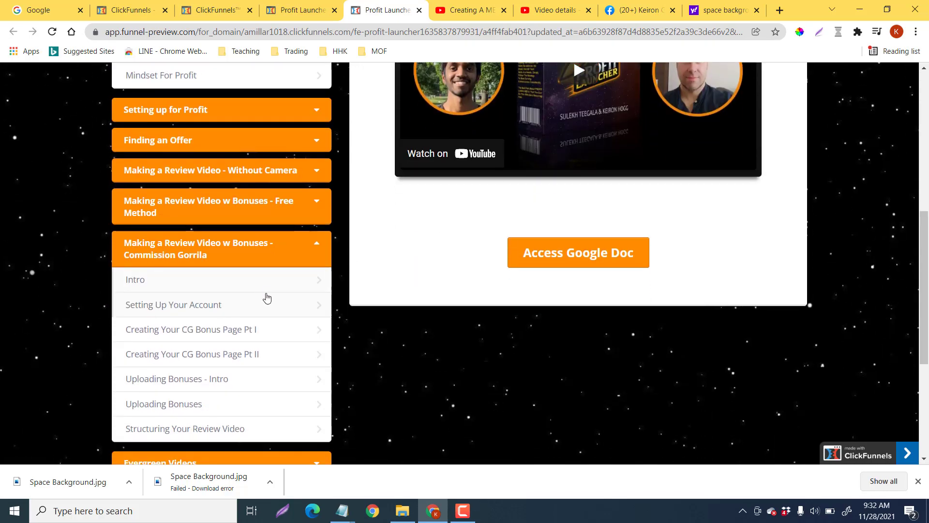
{"action": "left_click", "coordinate": [279, 330]}
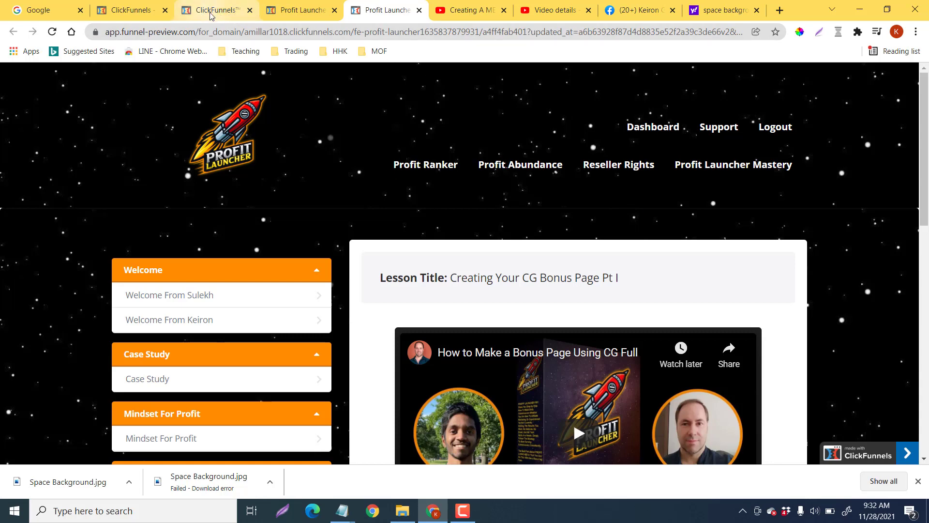
From the ClickFunnels dashboard, build a Membership funnel under the Sell Your Product goal, named Demo For You
{"action": "left_click", "coordinate": [138, 15]}
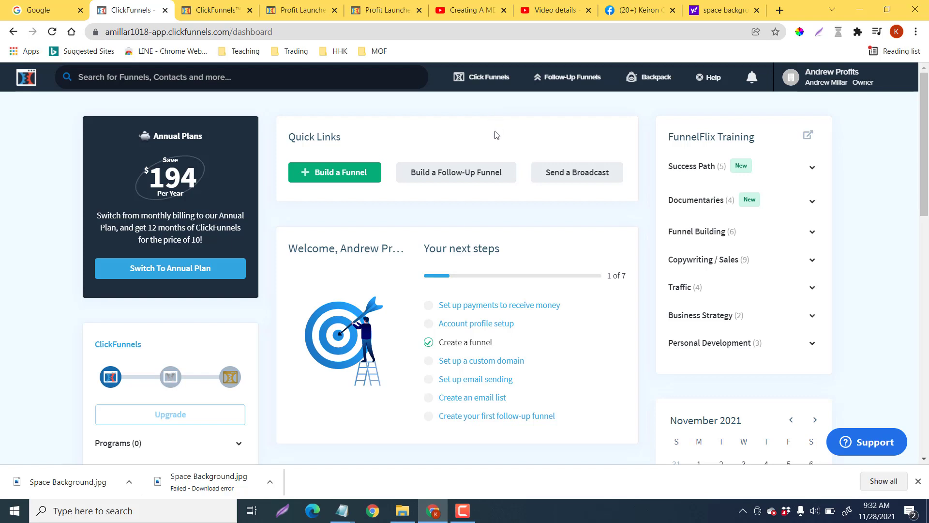
{"action": "left_click", "coordinate": [333, 175]}
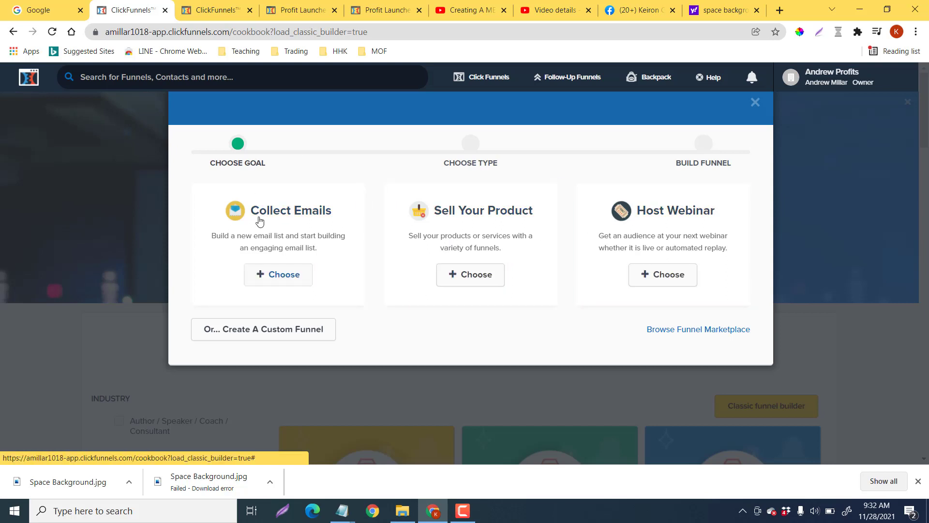
{"action": "left_click", "coordinate": [476, 225]}
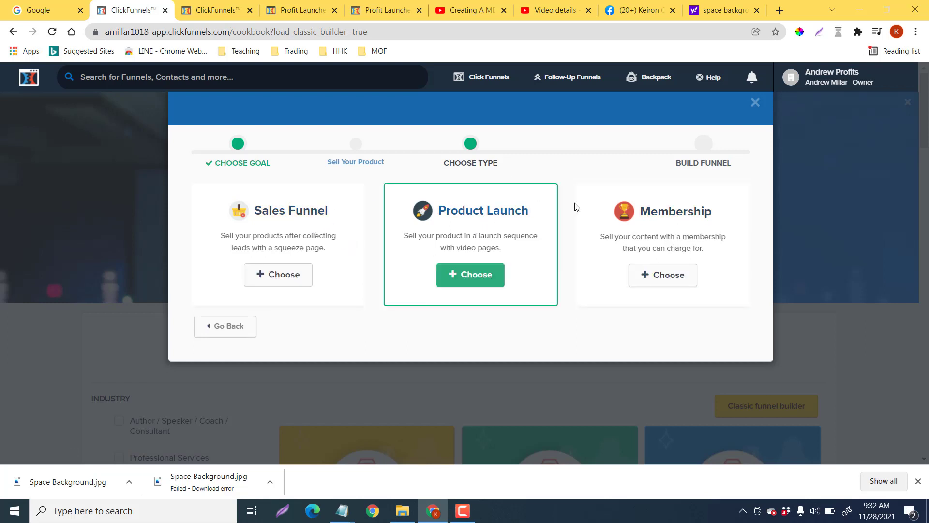
{"action": "left_click", "coordinate": [664, 236]}
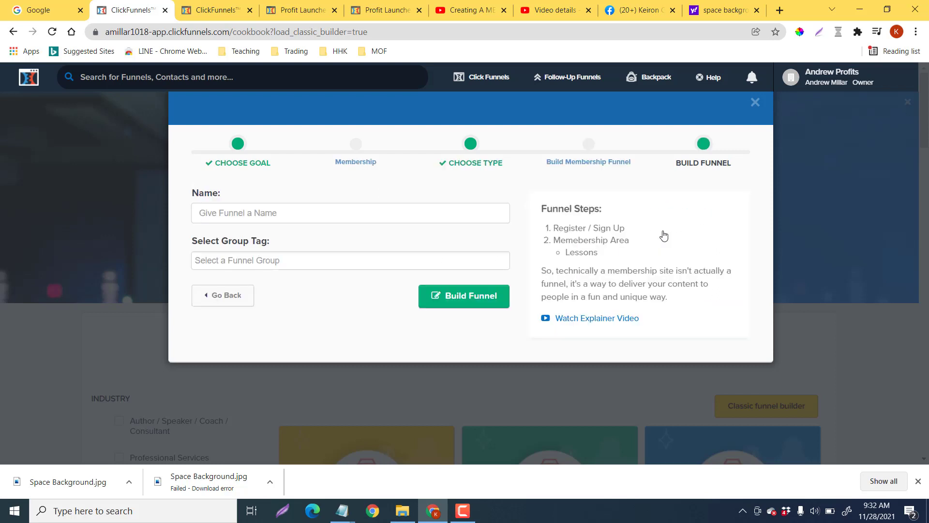
{"action": "left_click", "coordinate": [346, 214]}
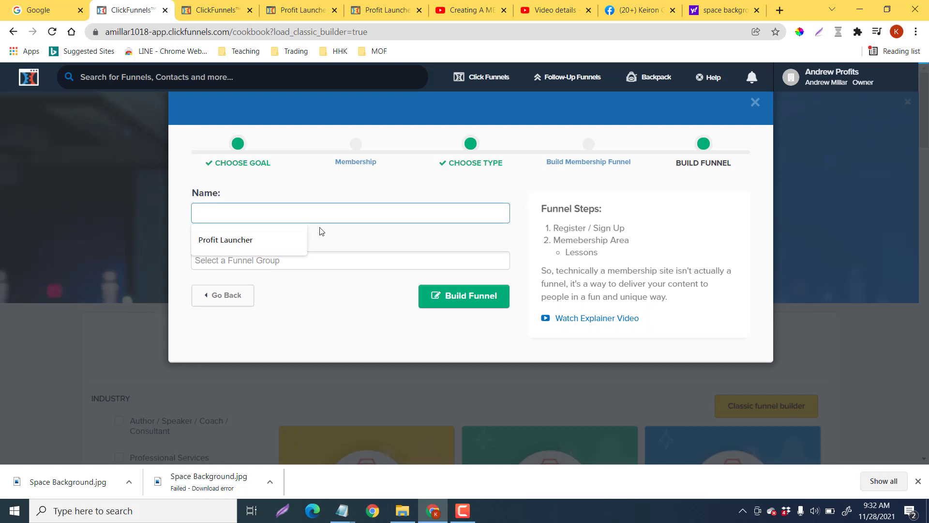
{"action": "type", "text": "Demo For You"}
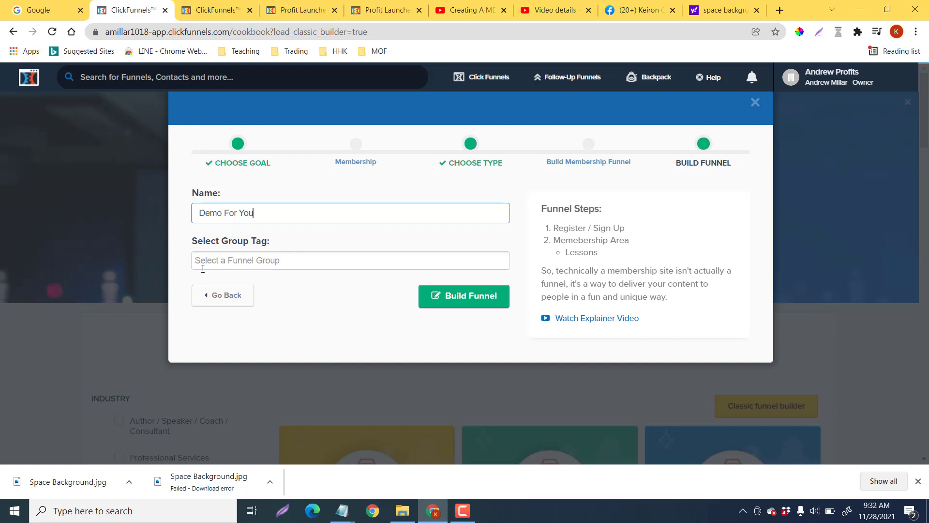
{"action": "left_click", "coordinate": [466, 297]}
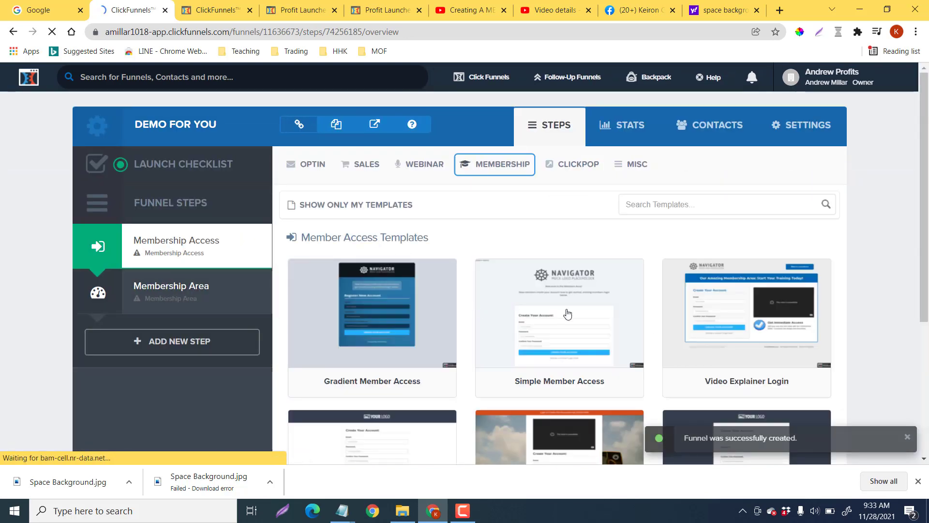
Apply the Simple Membership Access template to the funnel's Membership Access step
{"action": "scroll", "coordinate": [411, 308], "scroll_direction": "down", "scroll_amount": 1}
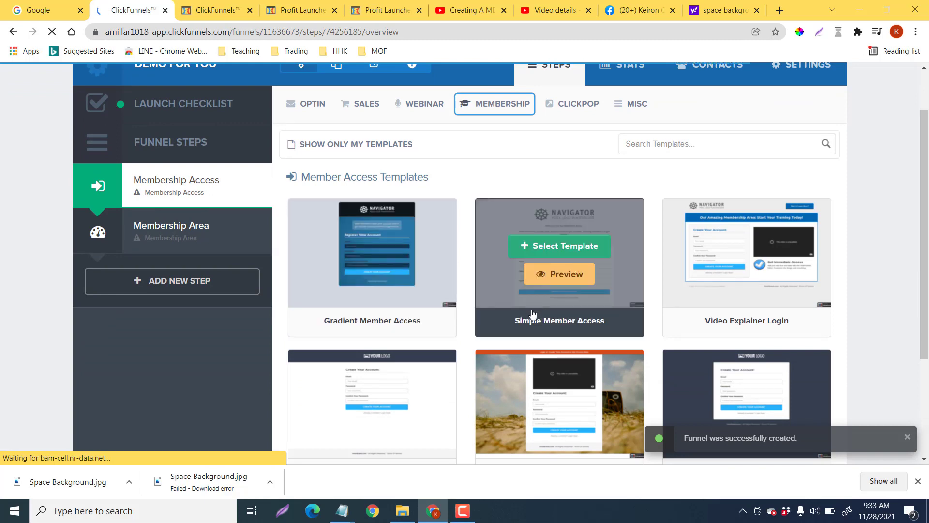
{"action": "scroll", "coordinate": [657, 311], "scroll_direction": "down", "scroll_amount": 3}
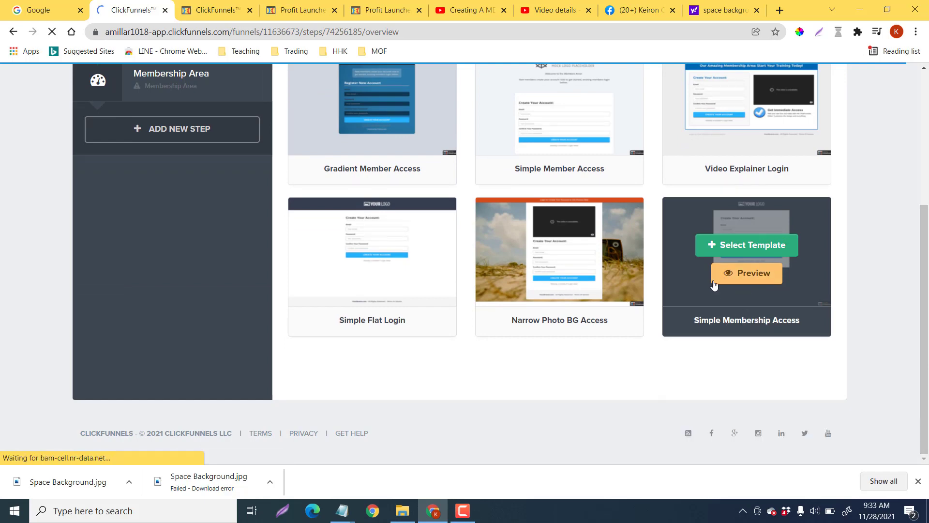
{"action": "left_click", "coordinate": [731, 249]}
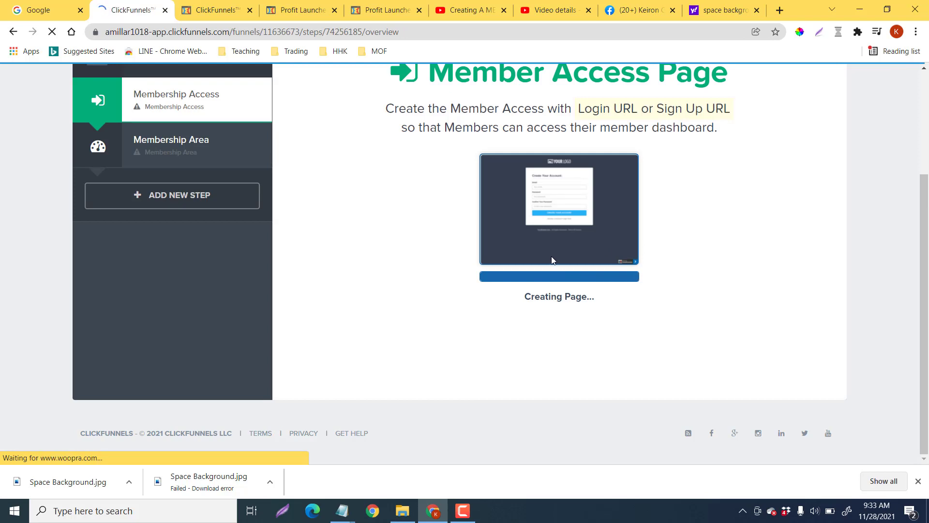
{"action": "scroll", "coordinate": [460, 278], "scroll_direction": "down", "scroll_amount": 1}
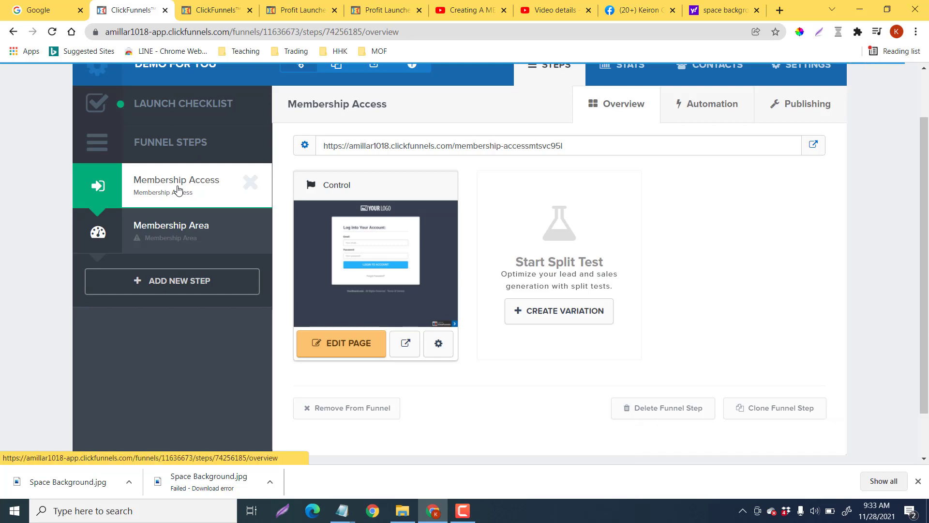
Open the Membership Access page in the page editor and look over its account creation form
{"action": "left_click", "coordinate": [178, 190]}
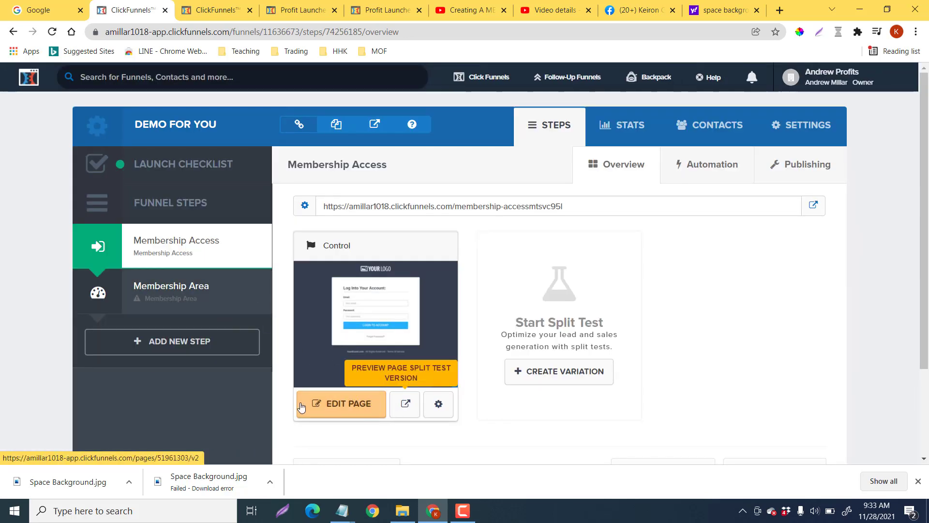
{"action": "left_click", "coordinate": [338, 408]}
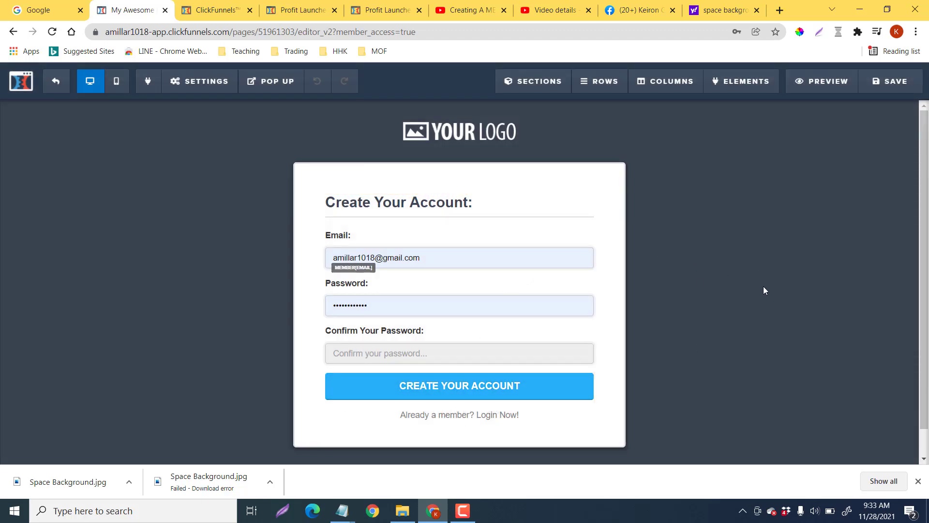
{"action": "scroll", "coordinate": [738, 237], "scroll_direction": "down", "scroll_amount": 1}
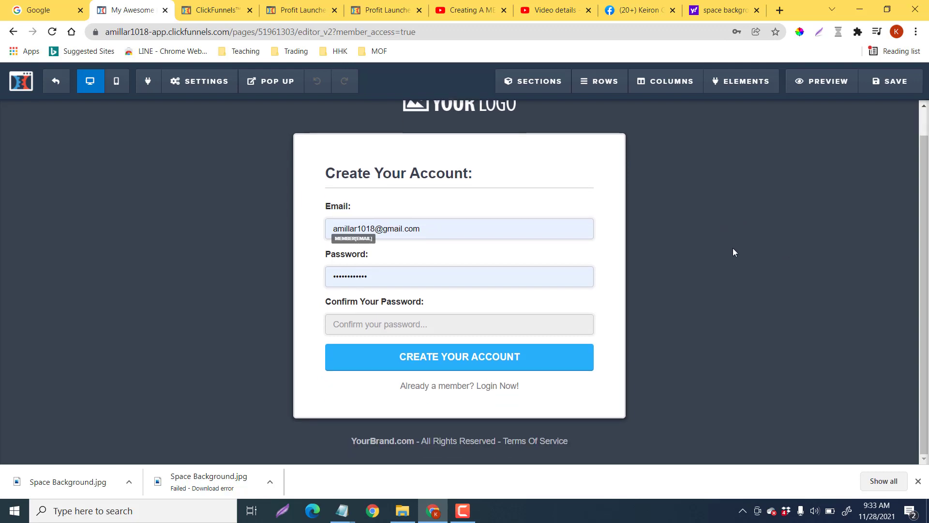
{"action": "scroll", "coordinate": [753, 268], "scroll_direction": "up", "scroll_amount": 1}
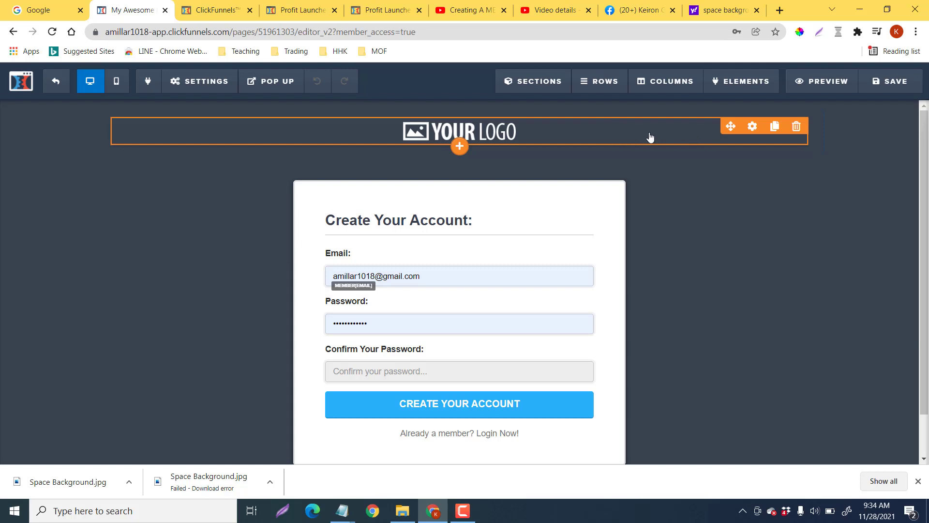
Examine the logo image's settings, such as its source, alt text, width and link URL, without editing them
{"action": "mouse_move", "coordinate": [542, 87]}
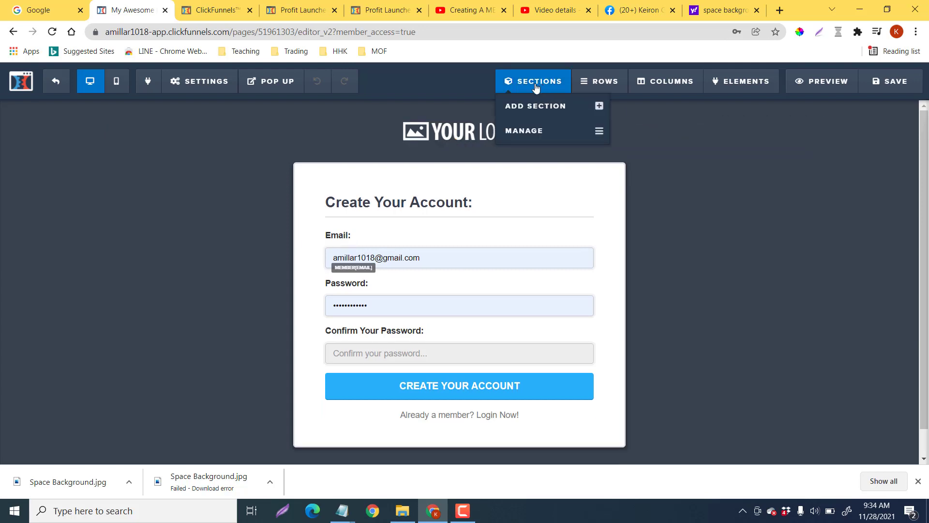
{"action": "mouse_move", "coordinate": [750, 83]}
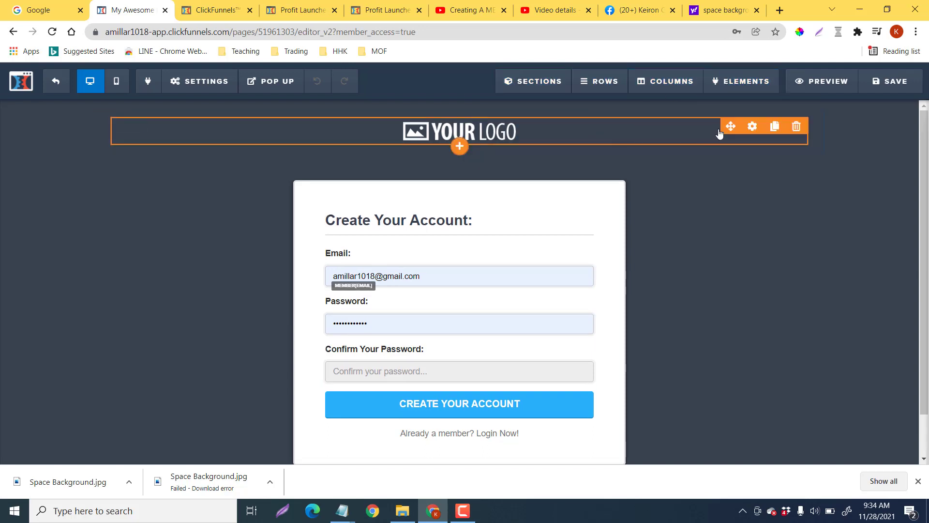
{"action": "left_click", "coordinate": [752, 127]}
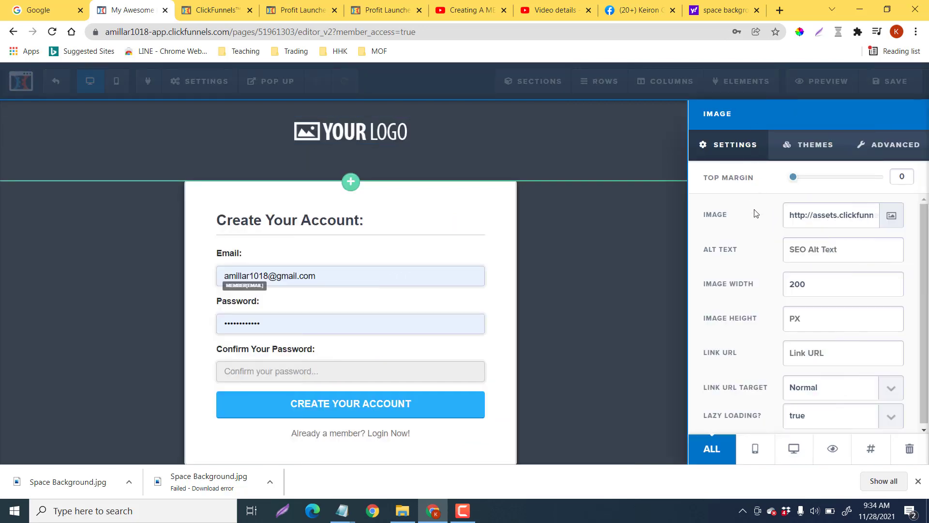
{"action": "scroll", "coordinate": [746, 291], "scroll_direction": "down", "scroll_amount": 1}
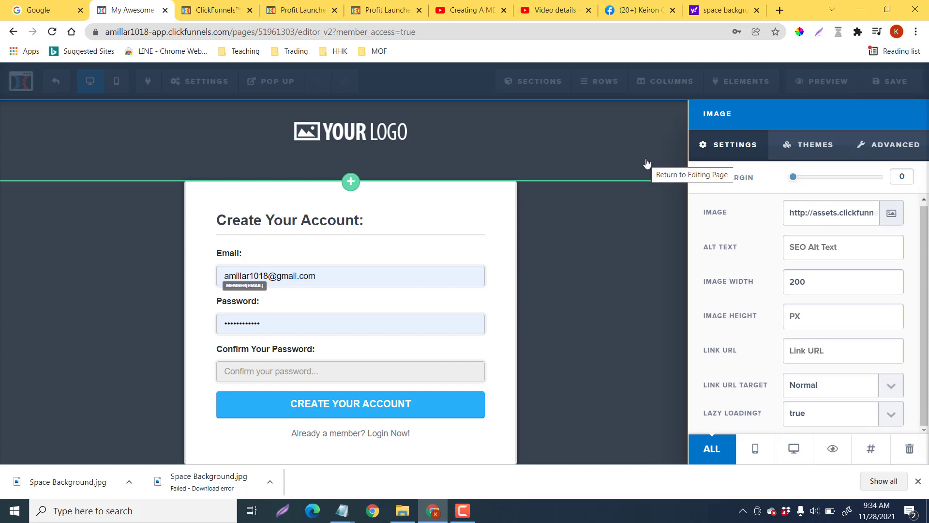
{"action": "left_click", "coordinate": [580, 144]}
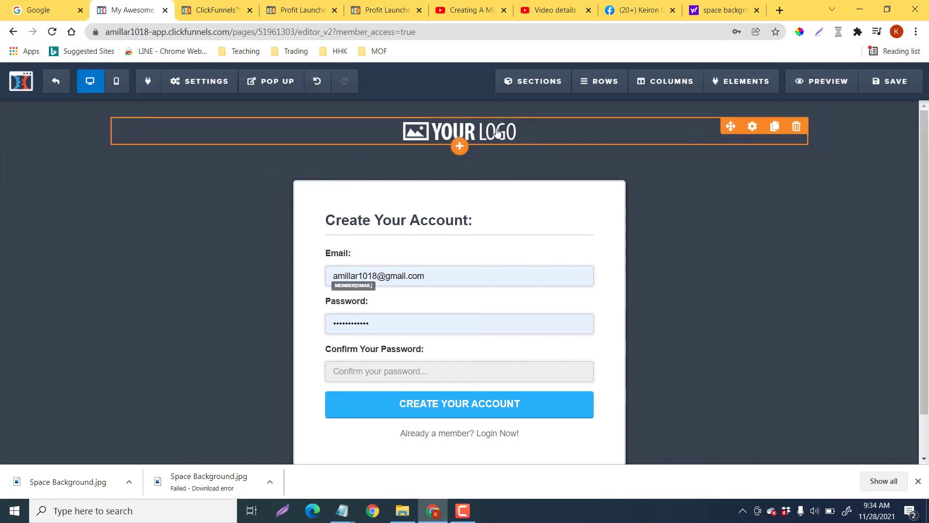
{"action": "left_click", "coordinate": [752, 126]}
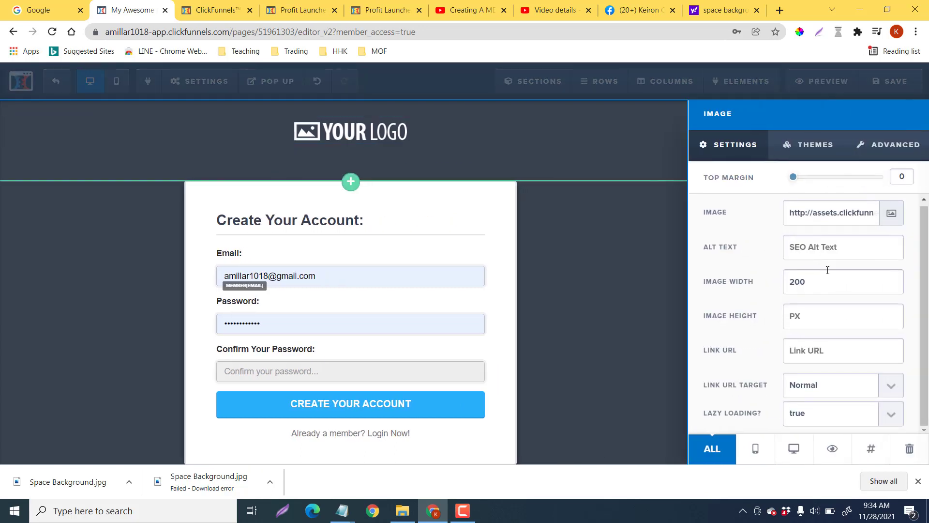
{"action": "left_click", "coordinate": [657, 141]}
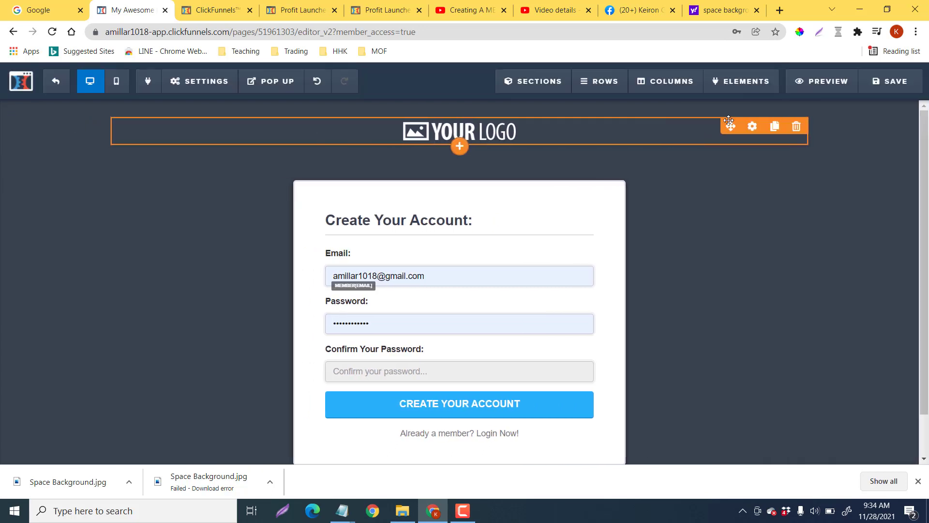
Delete the placeholder logo image above the account creation form
{"action": "left_click", "coordinate": [797, 127]}
{"action": "left_click", "coordinate": [523, 98]}
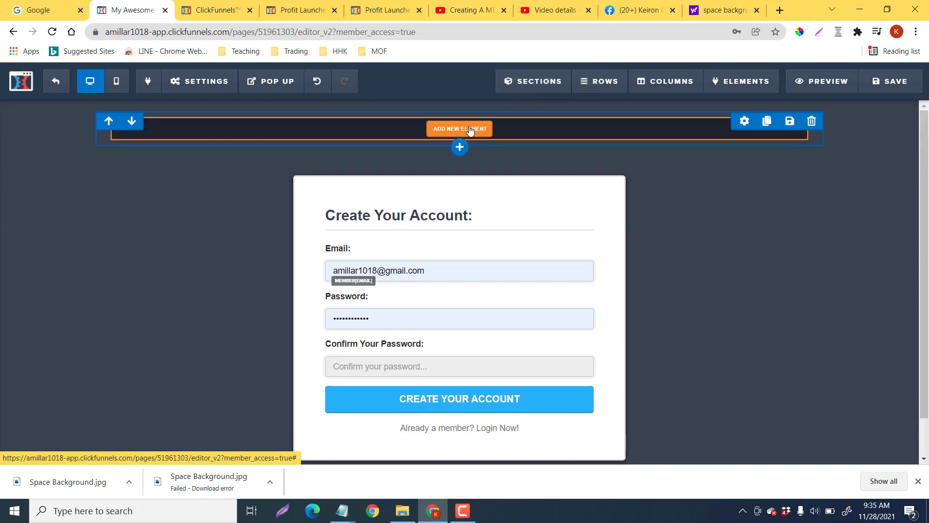
Add an image element to the empty row above the account creation form
{"action": "left_click", "coordinate": [467, 129]}
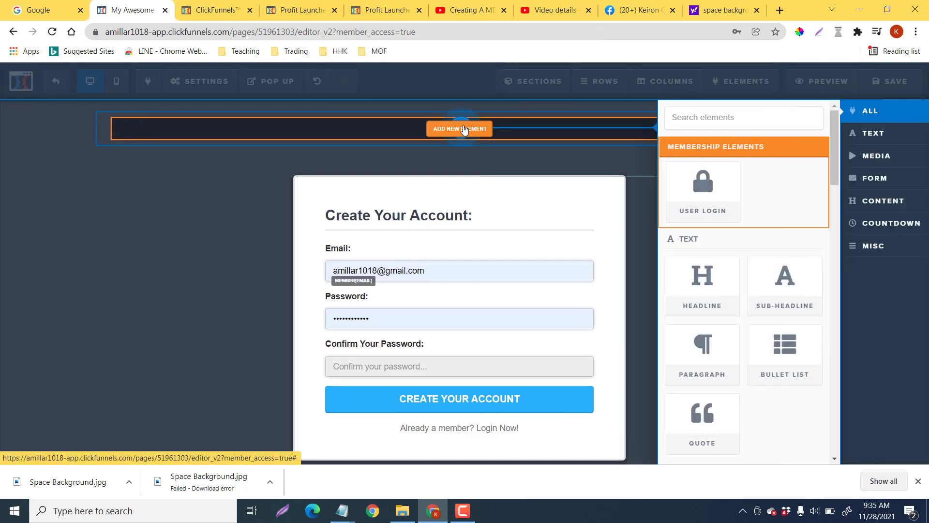
{"action": "scroll", "coordinate": [722, 291], "scroll_direction": "down", "scroll_amount": 8}
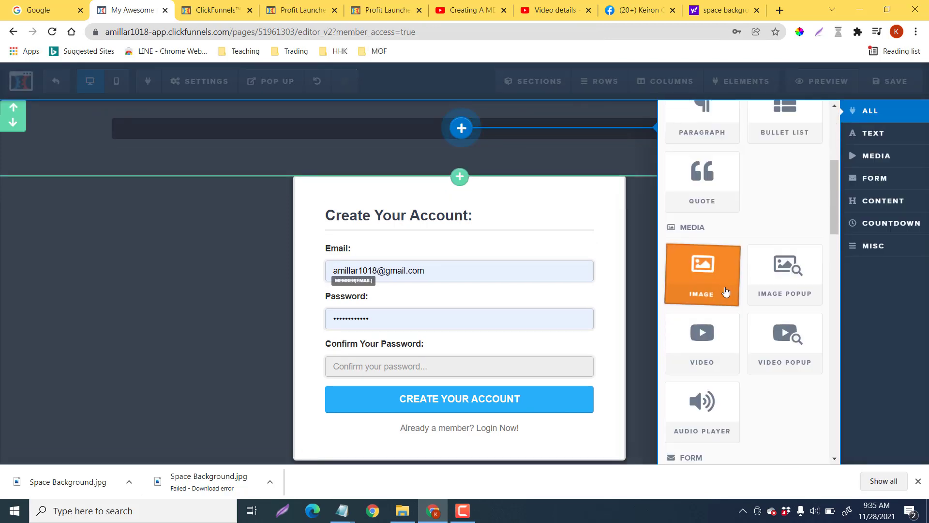
{"action": "scroll", "coordinate": [725, 291], "scroll_direction": "down", "scroll_amount": 3}
{"action": "scroll", "coordinate": [738, 242], "scroll_direction": "down", "scroll_amount": 3}
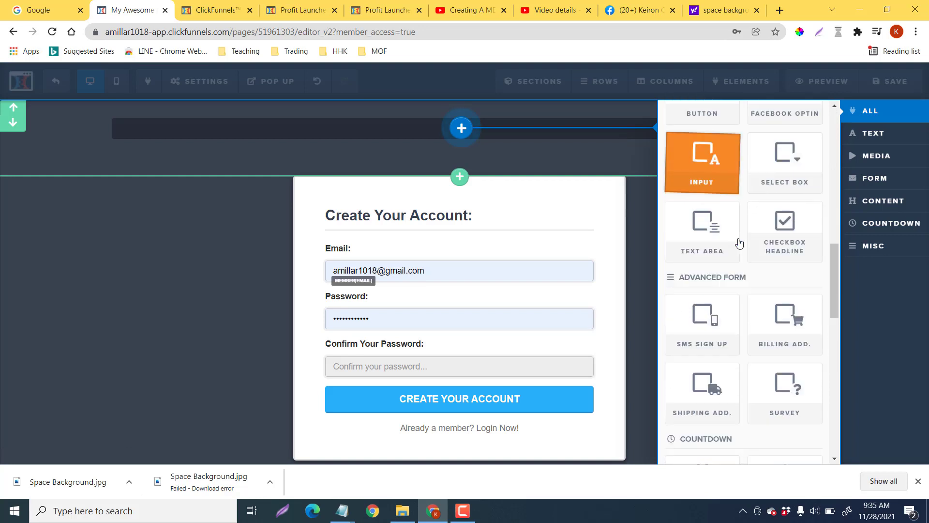
{"action": "scroll", "coordinate": [739, 243], "scroll_direction": "up", "scroll_amount": 8}
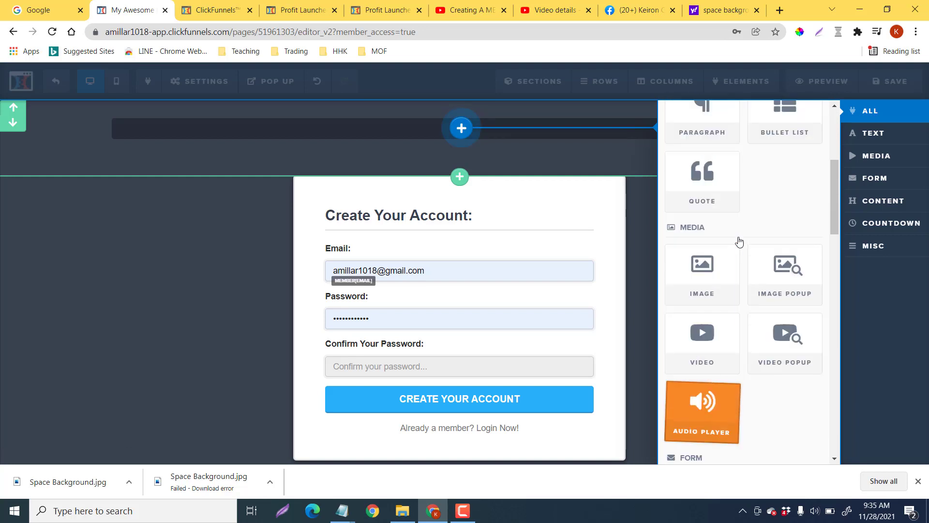
{"action": "left_click", "coordinate": [705, 265]}
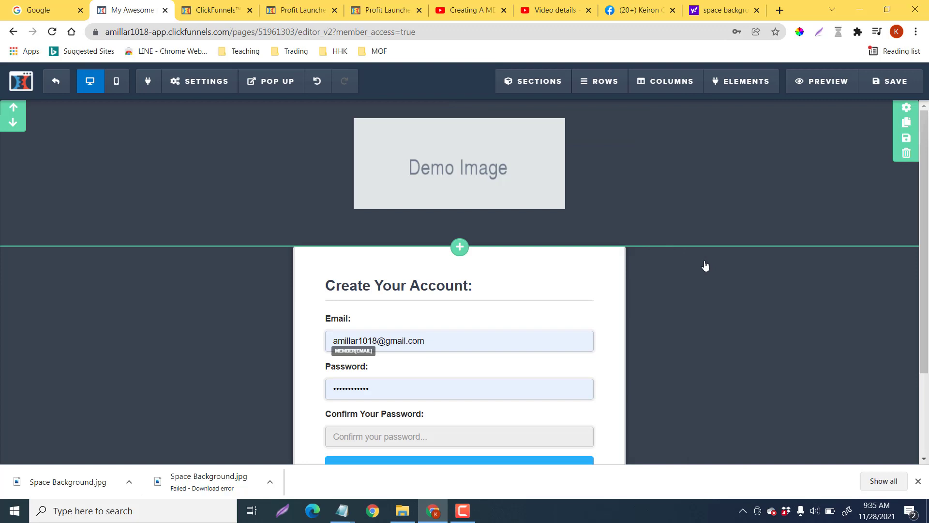
Replace the demo image with the Profit Launcher rocket logo from the uploaded images library
{"action": "left_click", "coordinate": [500, 161]}
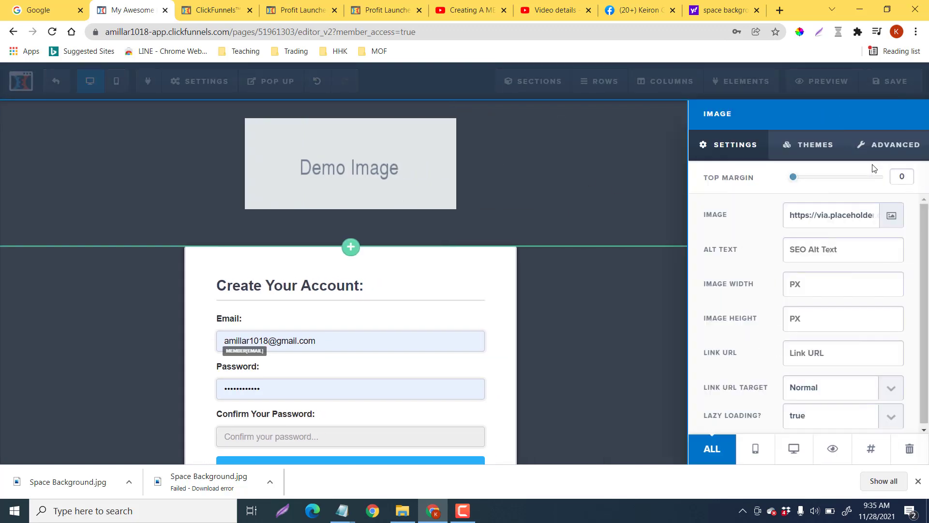
{"action": "left_click", "coordinate": [891, 218]}
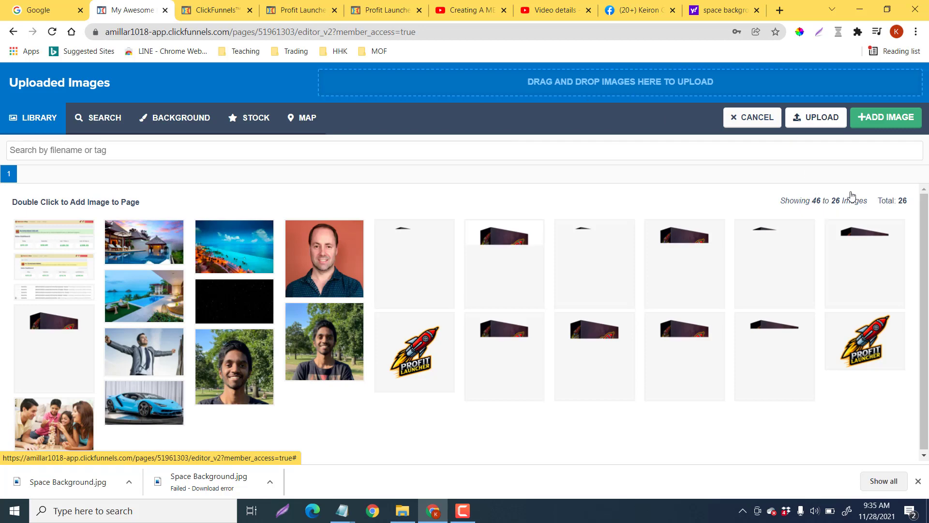
{"action": "left_click", "coordinate": [869, 341]}
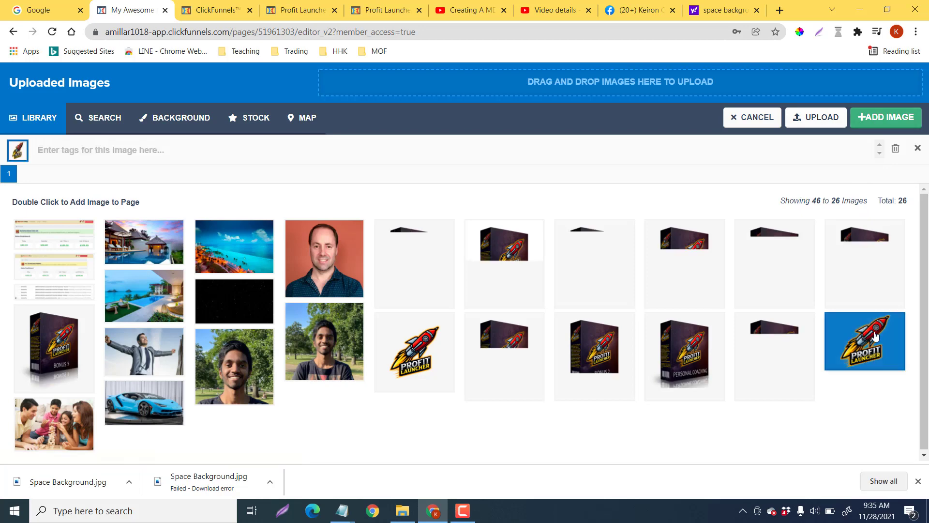
{"action": "left_click", "coordinate": [886, 121]}
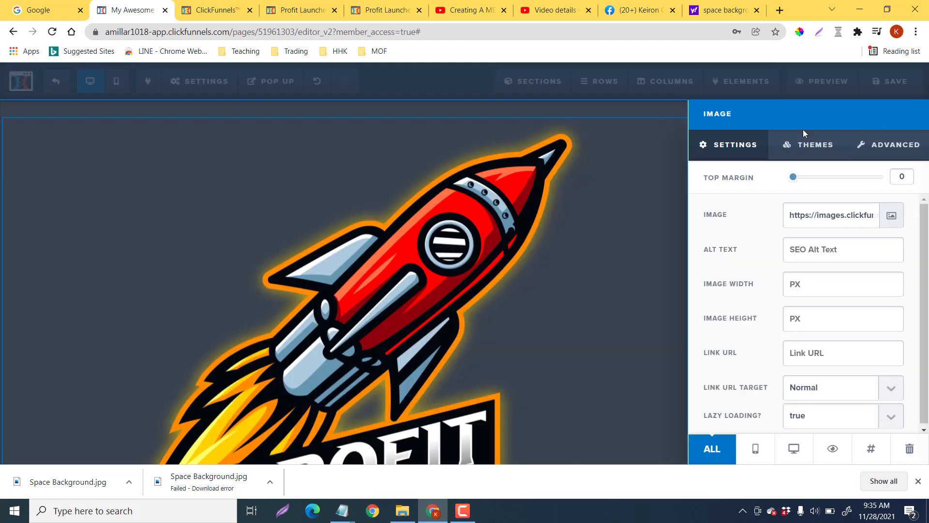
Set the Profit Launcher logo's image width to 250 px
{"action": "left_click", "coordinate": [810, 288]}
{"action": "type", "text": "2"}
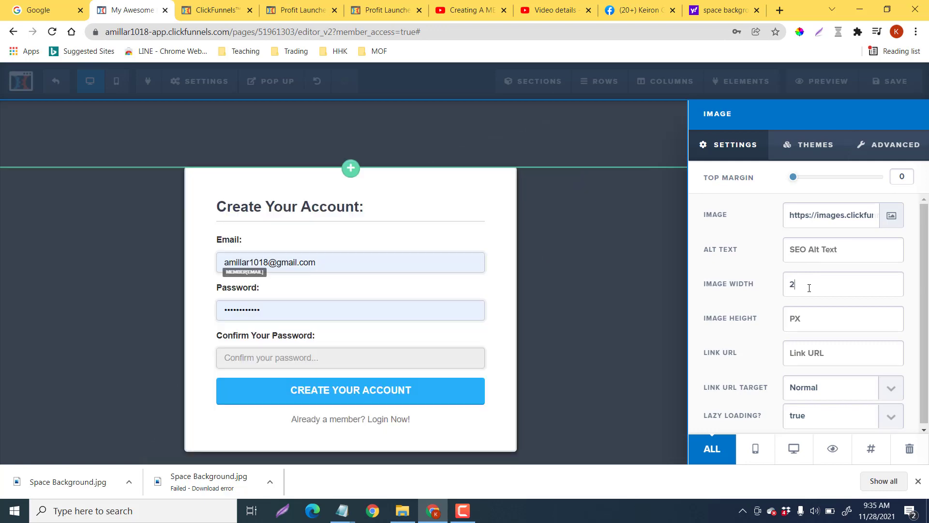
{"action": "type", "text": "50"}
{"action": "left_click", "coordinate": [640, 238]}
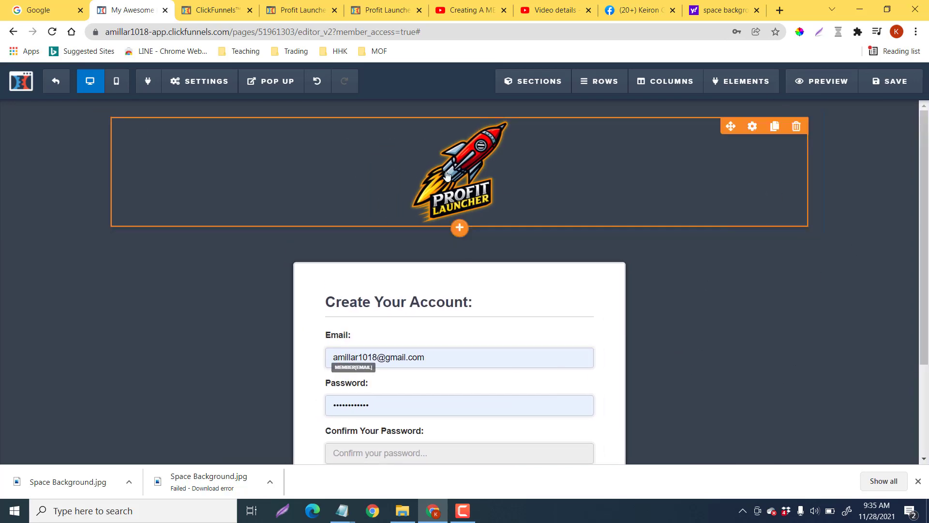
Try several background colors for the page and settle on the golden orange #d39012
{"action": "left_click", "coordinate": [199, 88]}
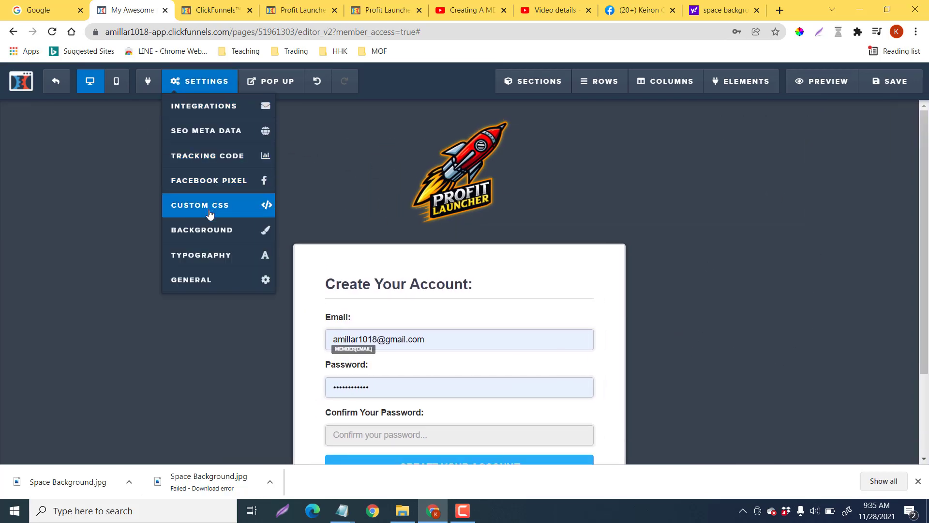
{"action": "left_click", "coordinate": [212, 235]}
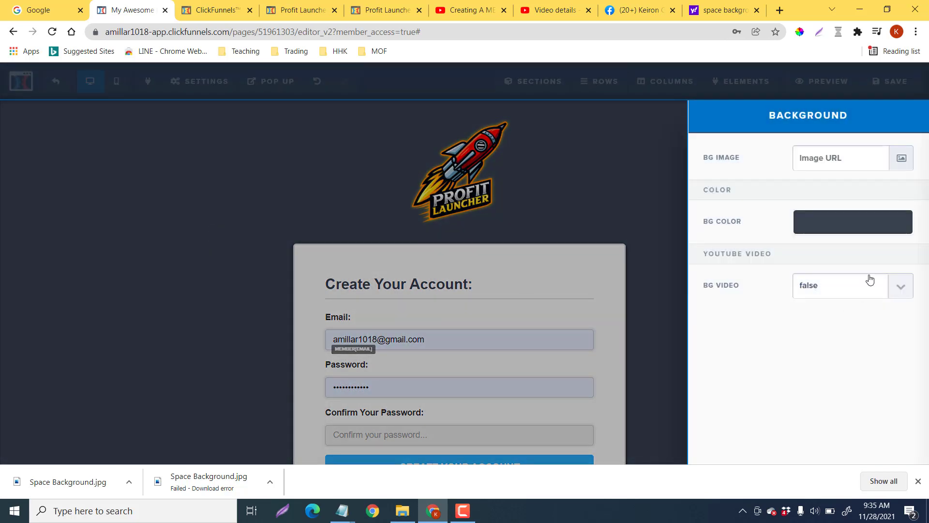
{"action": "left_click", "coordinate": [884, 225]}
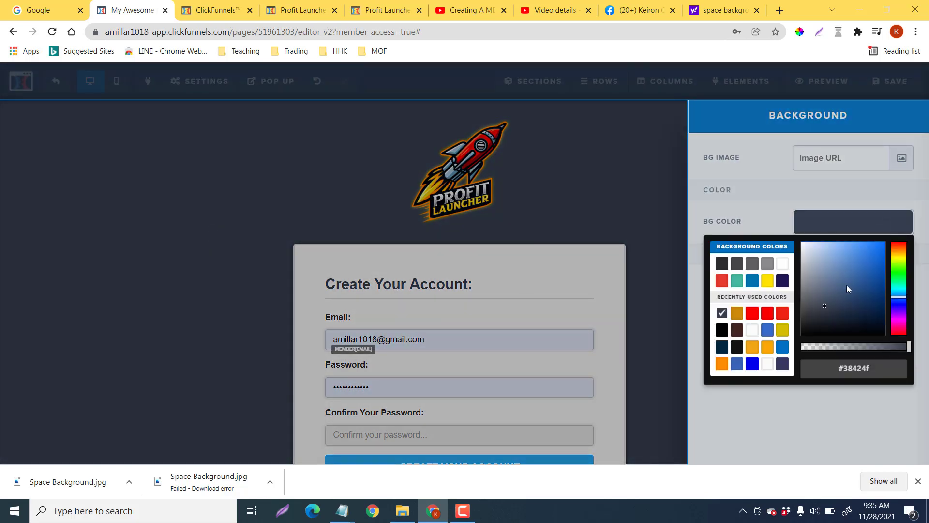
{"action": "left_click", "coordinate": [898, 285]}
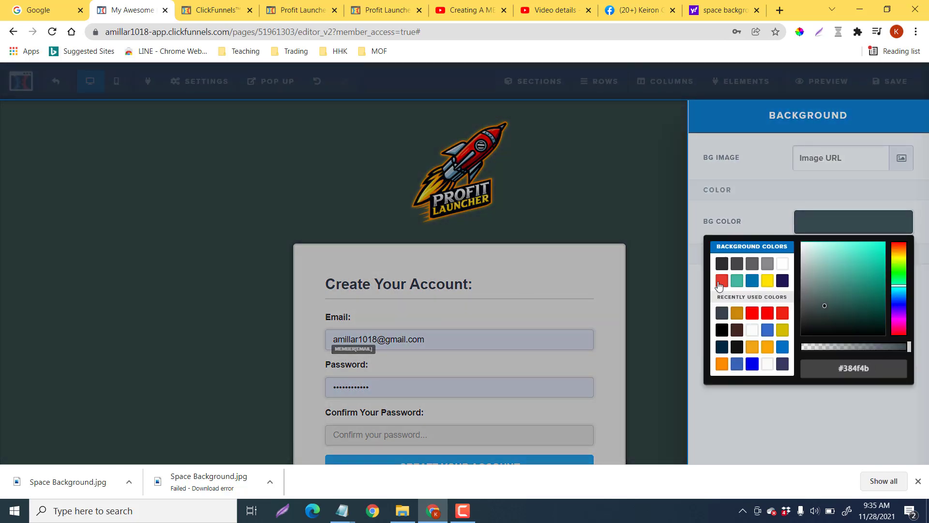
{"action": "mouse_move", "coordinate": [864, 284]}
{"action": "left_mouse_down"}
{"action": "mouse_move", "coordinate": [869, 269]}
{"action": "mouse_move", "coordinate": [845, 260]}
{"action": "mouse_move", "coordinate": [868, 254]}
{"action": "mouse_move", "coordinate": [863, 269]}
{"action": "mouse_move", "coordinate": [876, 268]}
{"action": "mouse_move", "coordinate": [861, 296]}
{"action": "mouse_move", "coordinate": [878, 254]}
{"action": "left_mouse_up"}
{"action": "left_click", "coordinate": [768, 280]}
{"action": "left_click", "coordinate": [722, 363]}
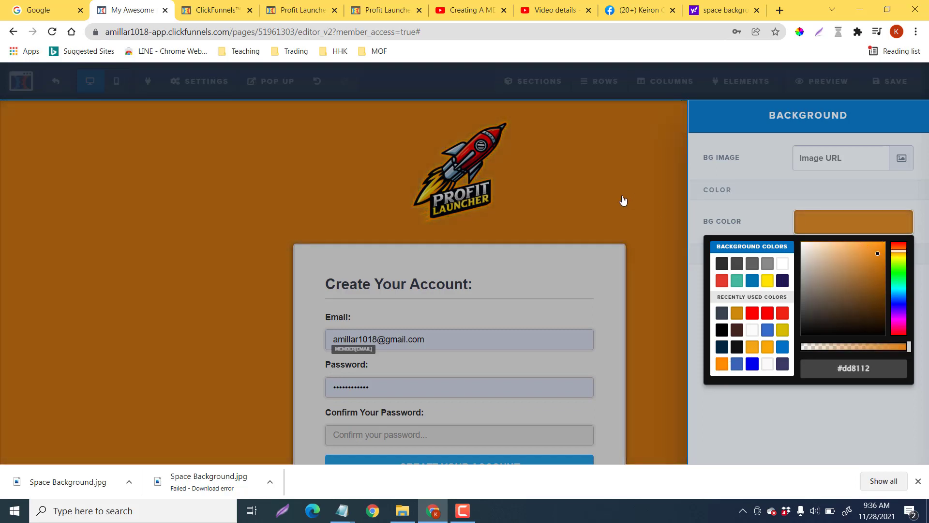
{"action": "left_click", "coordinate": [768, 313]}
{"action": "left_click_drag", "start_coordinate": [867, 265], "coordinate": [864, 268]}
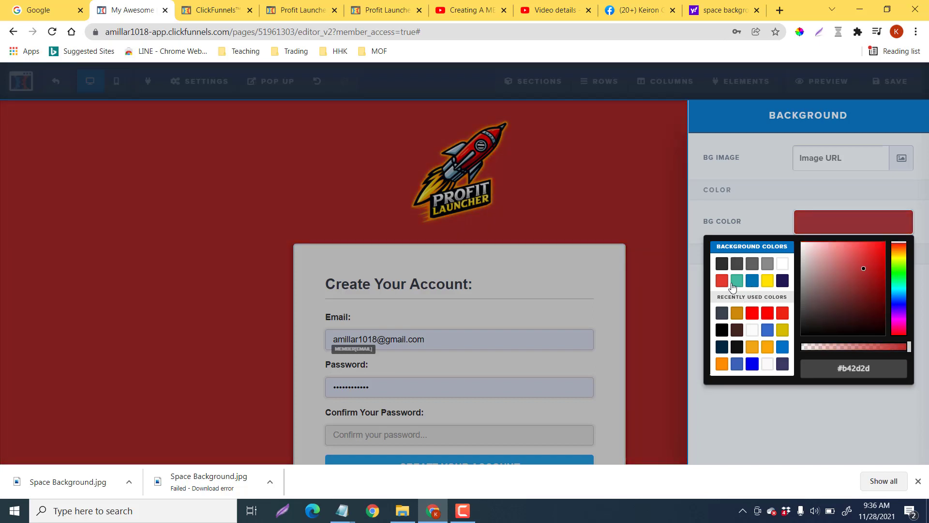
{"action": "left_click", "coordinate": [755, 346]}
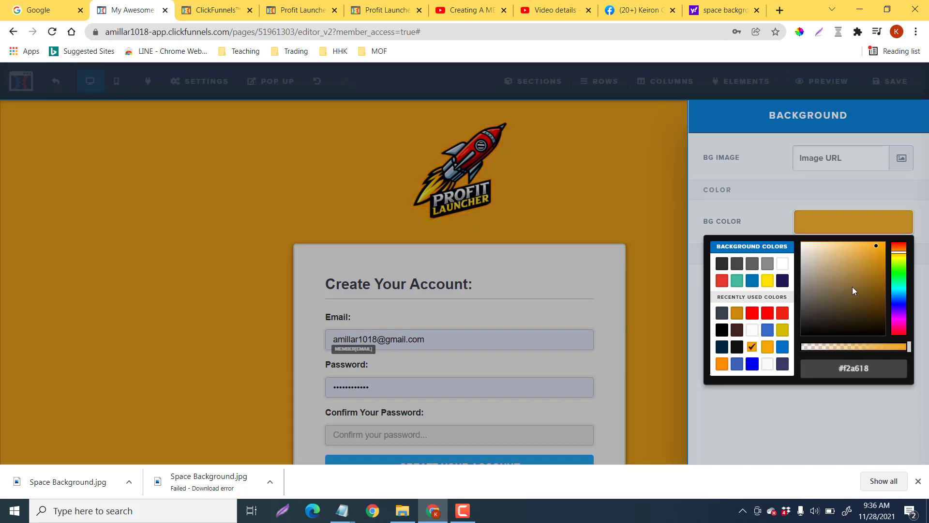
{"action": "mouse_move", "coordinate": [870, 267]}
{"action": "left_mouse_down"}
{"action": "mouse_move", "coordinate": [863, 278]}
{"action": "mouse_move", "coordinate": [878, 257]}
{"action": "left_mouse_up"}
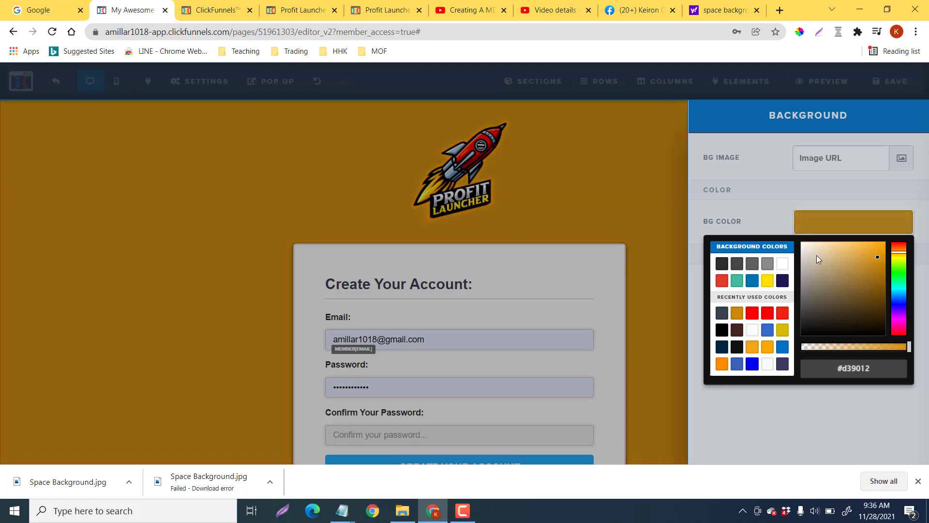
{"action": "left_click", "coordinate": [621, 180]}
Change the account creation form's button background color to dark blue #126098
{"action": "scroll", "coordinate": [697, 228], "scroll_direction": "down", "scroll_amount": 3}
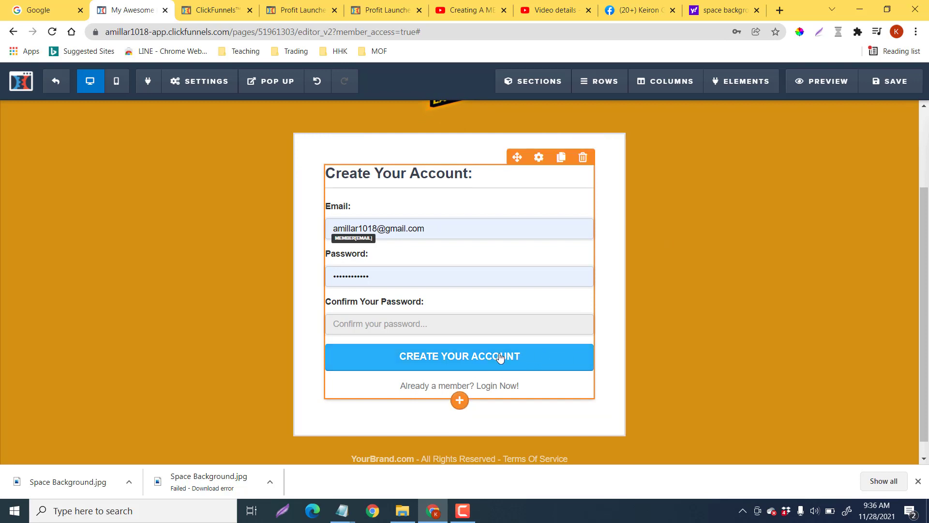
{"action": "left_click", "coordinate": [550, 358]}
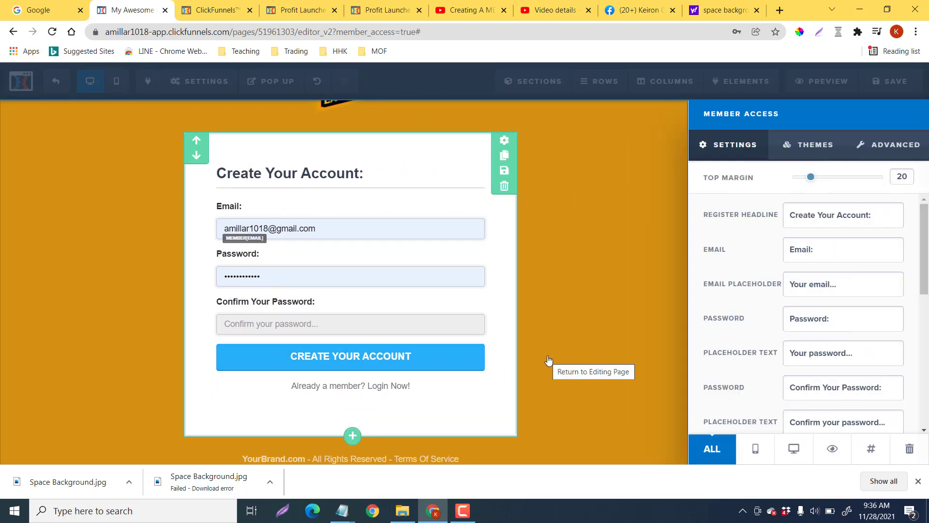
{"action": "scroll", "coordinate": [840, 271], "scroll_direction": "down", "scroll_amount": 5}
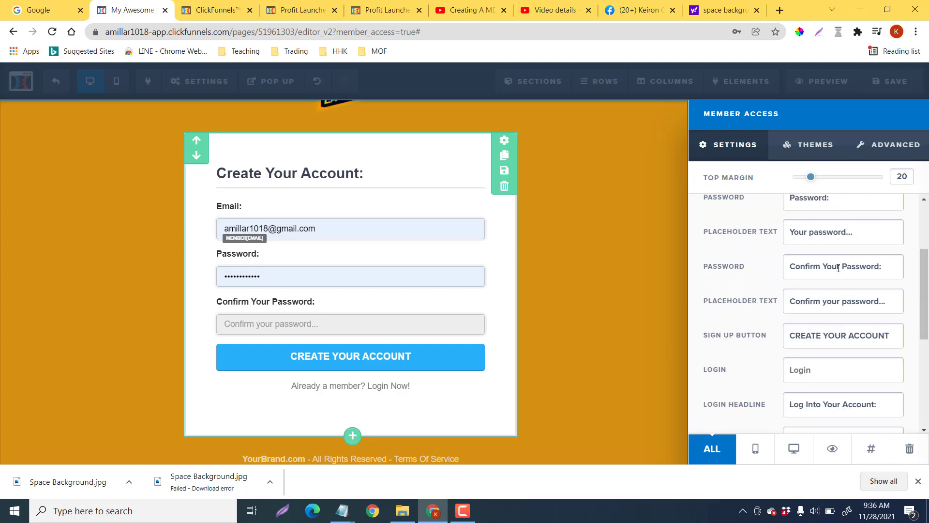
{"action": "scroll", "coordinate": [838, 276], "scroll_direction": "down", "scroll_amount": 3}
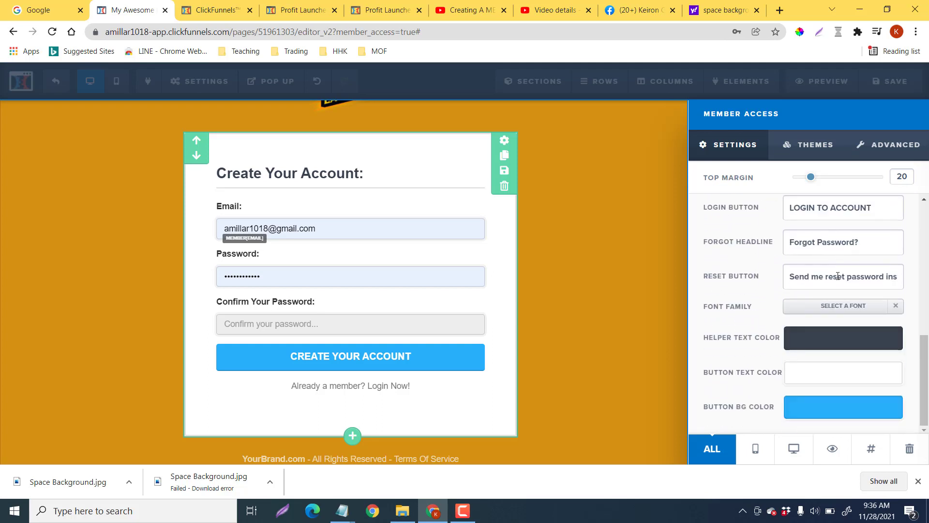
{"action": "left_click", "coordinate": [820, 409]}
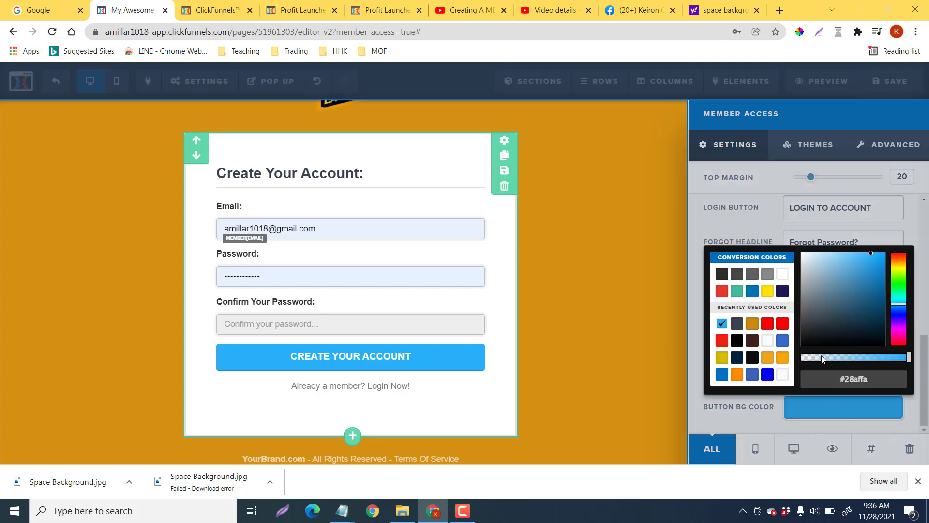
{"action": "left_click", "coordinate": [783, 341]}
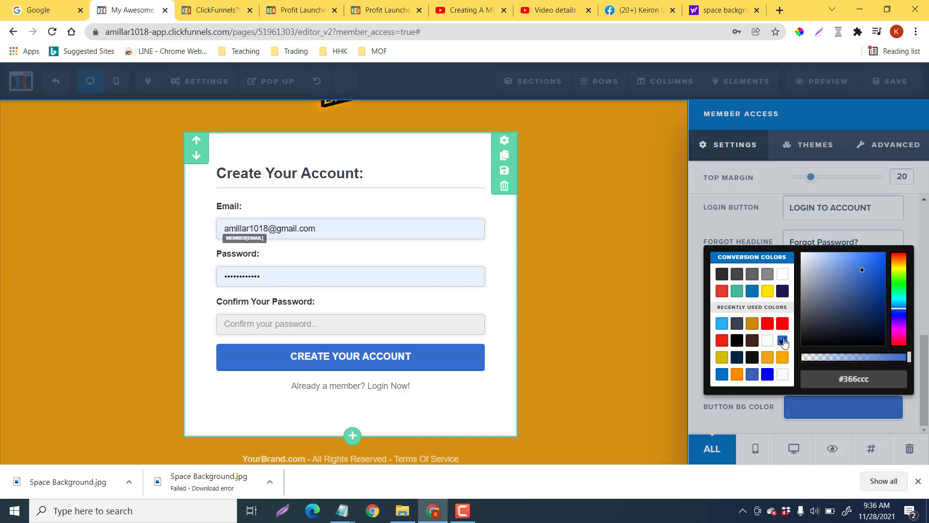
{"action": "left_click", "coordinate": [722, 375]}
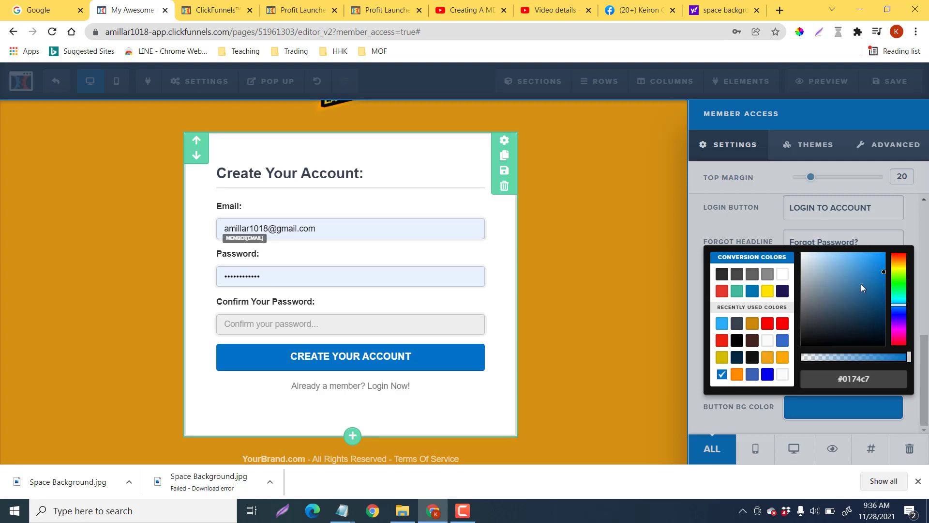
{"action": "mouse_move", "coordinate": [877, 269]}
{"action": "left_mouse_down"}
{"action": "mouse_move", "coordinate": [844, 305]}
{"action": "mouse_move", "coordinate": [874, 289]}
{"action": "left_mouse_up"}
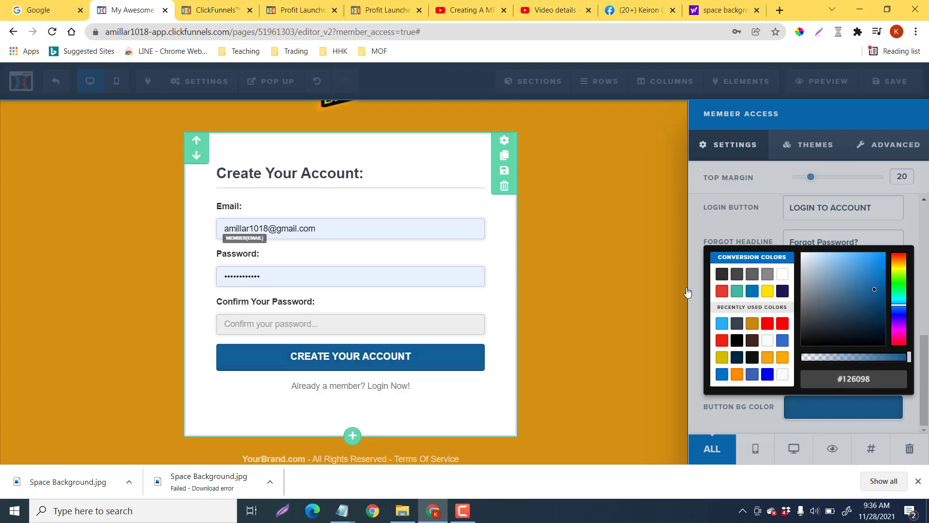
{"action": "left_click", "coordinate": [595, 286]}
Start saving the page and replace its default SEO title with "Demo Membership Area"
{"action": "scroll", "coordinate": [762, 280], "scroll_direction": "up", "scroll_amount": 3}
{"action": "scroll", "coordinate": [771, 272], "scroll_direction": "down", "scroll_amount": 3}
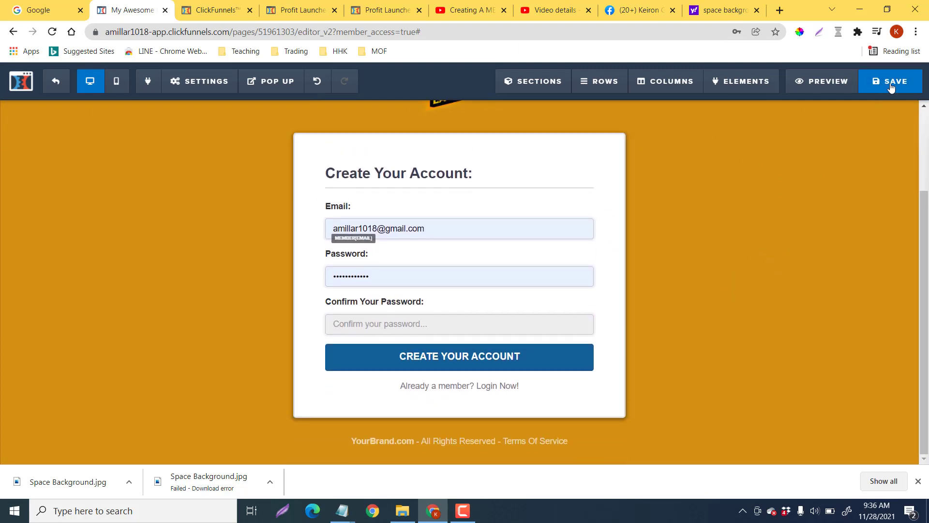
{"action": "left_click", "coordinate": [891, 87]}
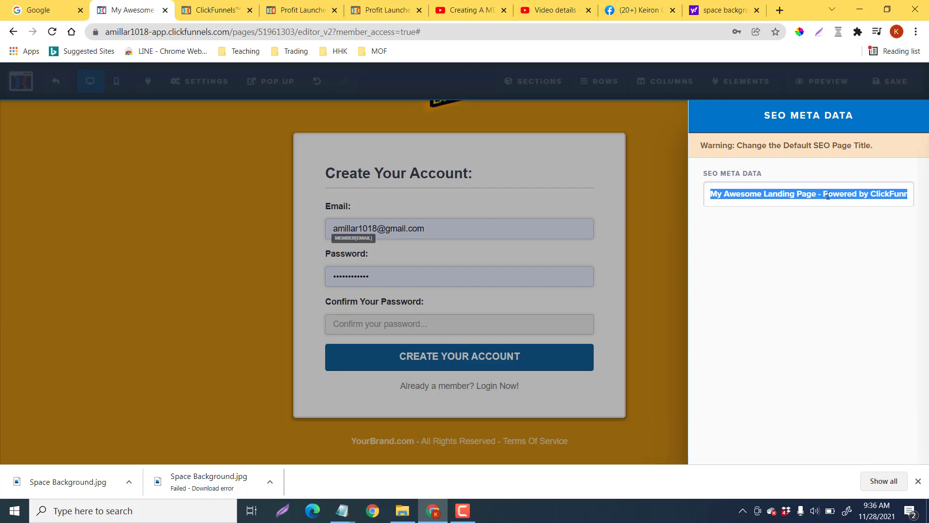
{"action": "type", "text": "Demo"}
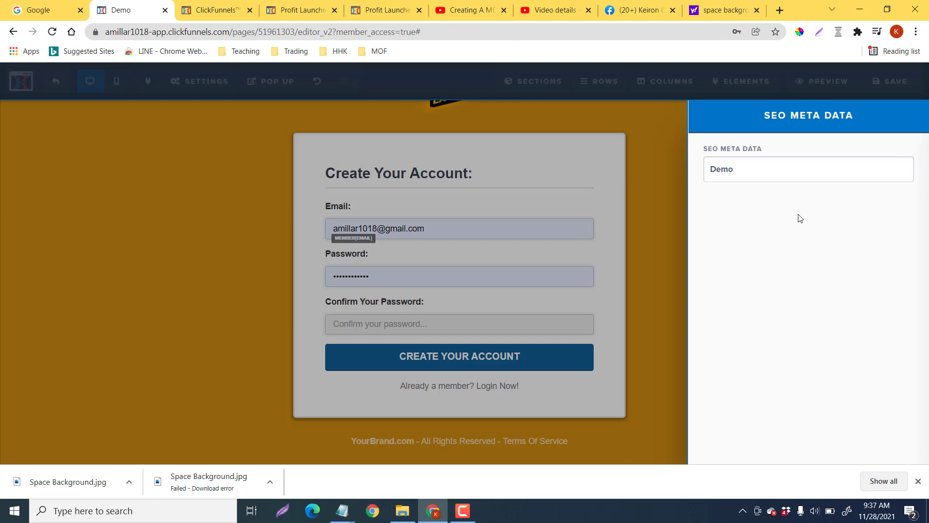
{"action": "left_click", "coordinate": [462, 510]}
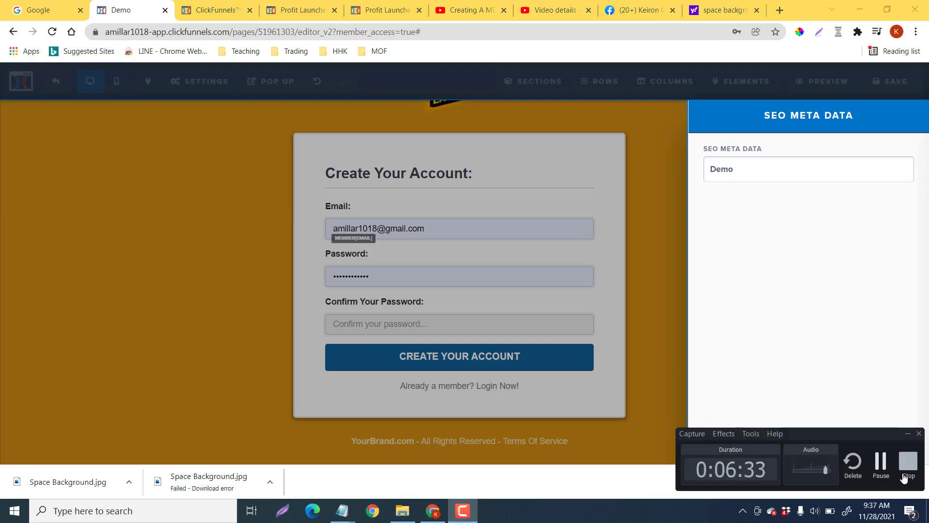
{"action": "left_click", "coordinate": [882, 472]}
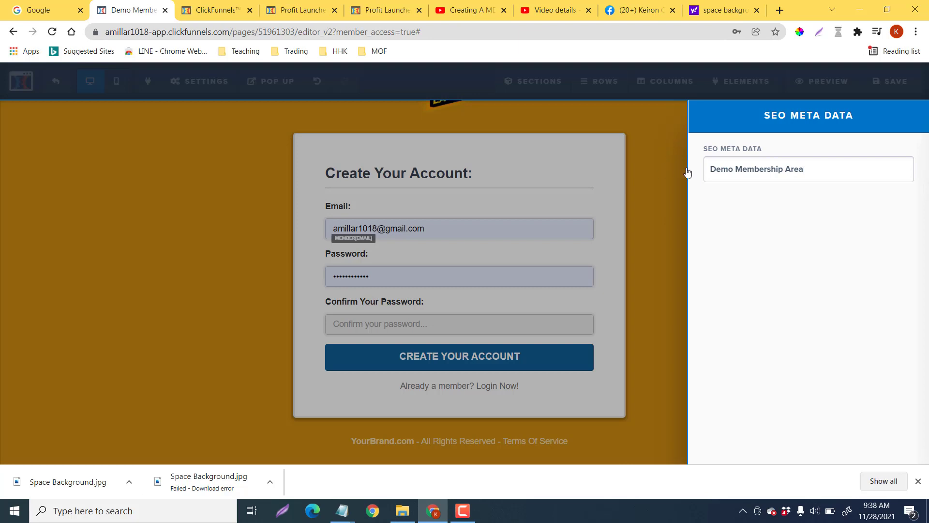
{"action": "left_click", "coordinate": [674, 174]}
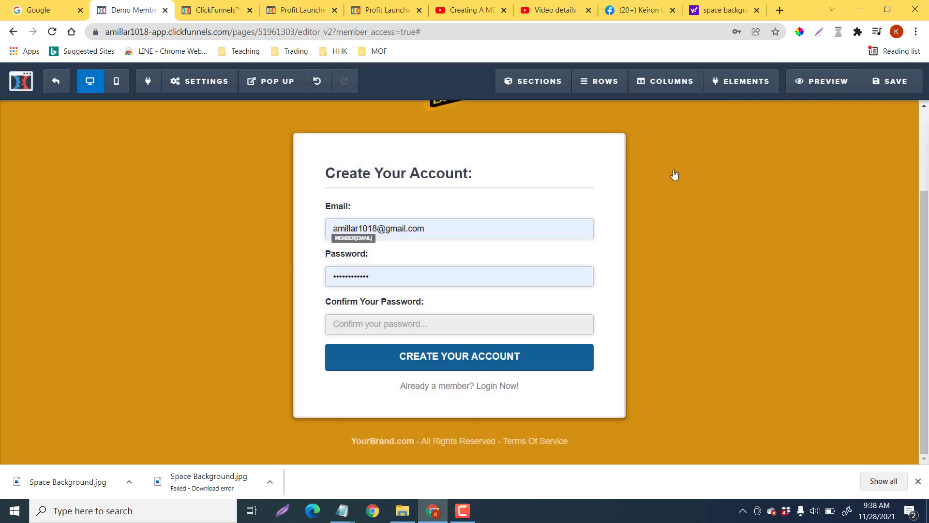
Save the Membership Access page and return to its overview in the funnel steps
{"action": "left_click", "coordinate": [885, 82]}
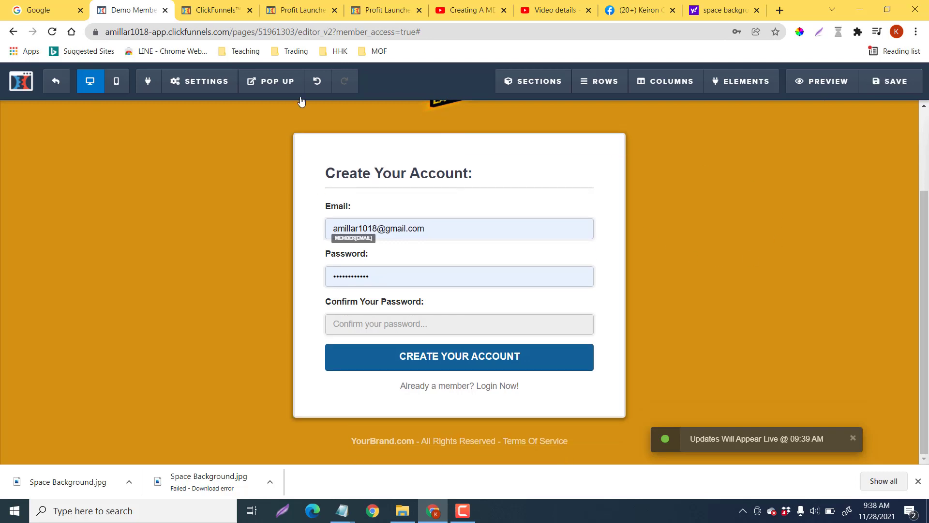
{"action": "left_click", "coordinate": [57, 85]}
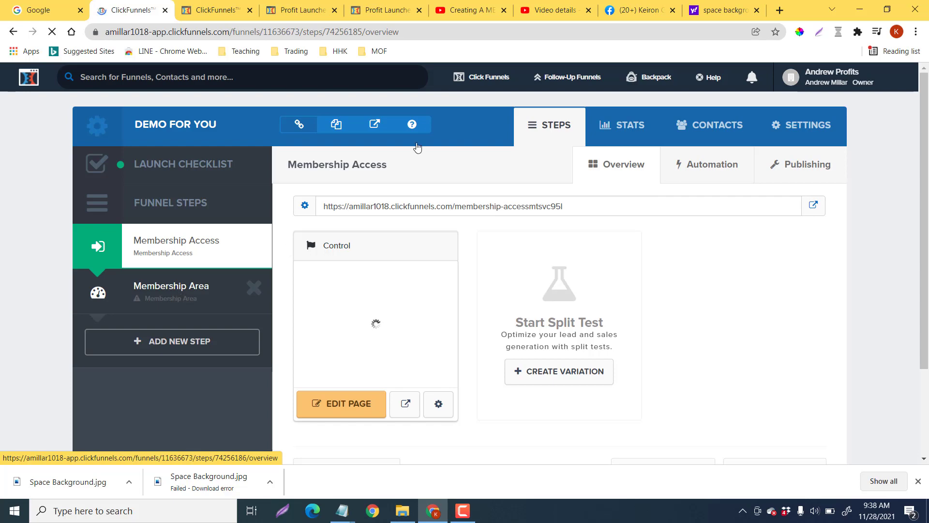
Open the Membership Area step and, while it loads, examine the Profit Launcher membership design and its preview page as a reference
{"action": "left_click", "coordinate": [179, 296]}
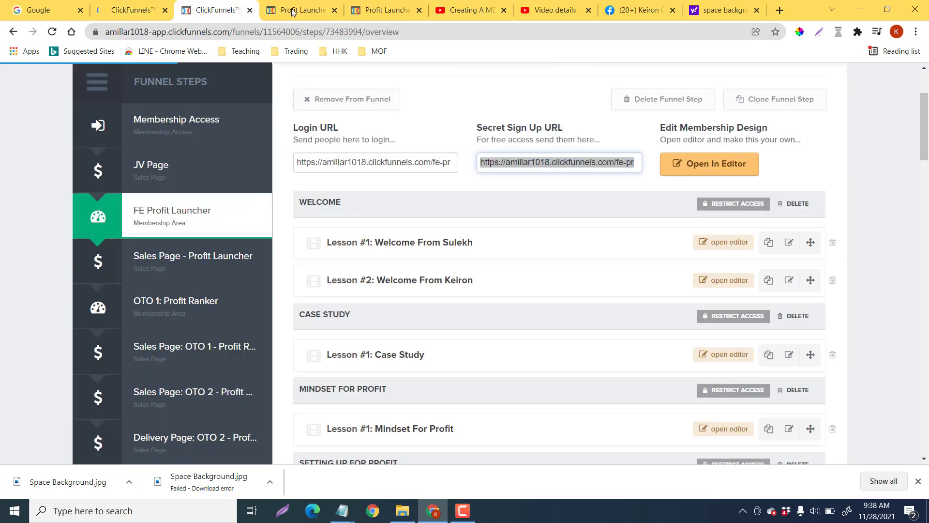
{"action": "left_click", "coordinate": [300, 10]}
{"action": "scroll", "coordinate": [412, 126], "scroll_direction": "down", "scroll_amount": 4}
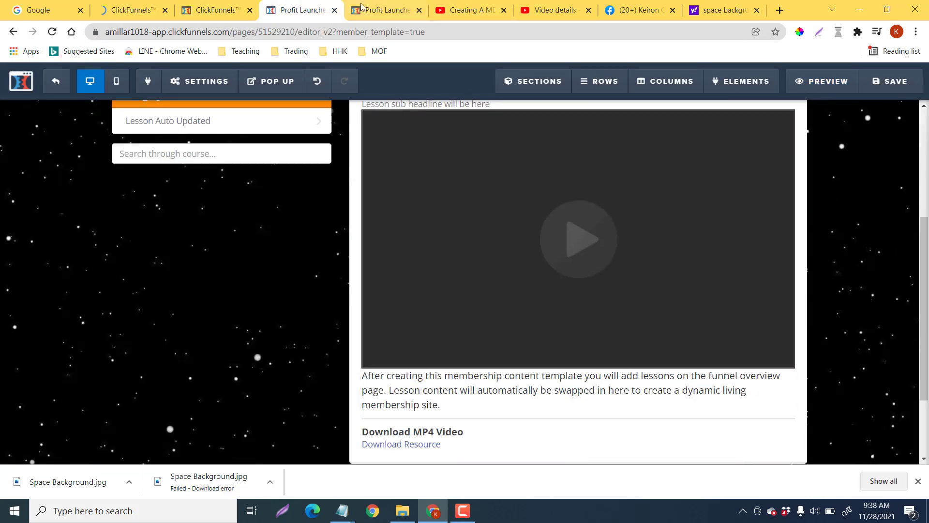
{"action": "left_click", "coordinate": [388, 10]}
{"action": "scroll", "coordinate": [416, 136], "scroll_direction": "down", "scroll_amount": 10}
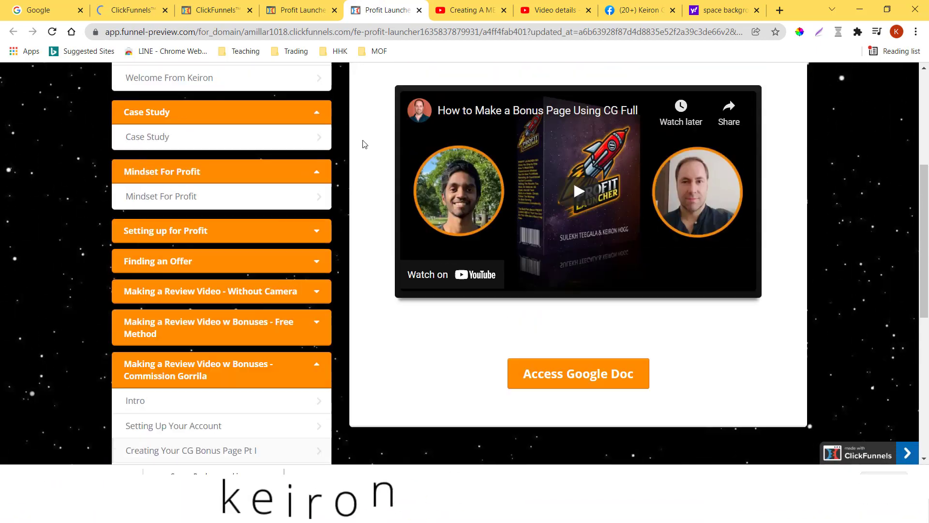
{"action": "scroll", "coordinate": [311, 185], "scroll_direction": "down", "scroll_amount": 1}
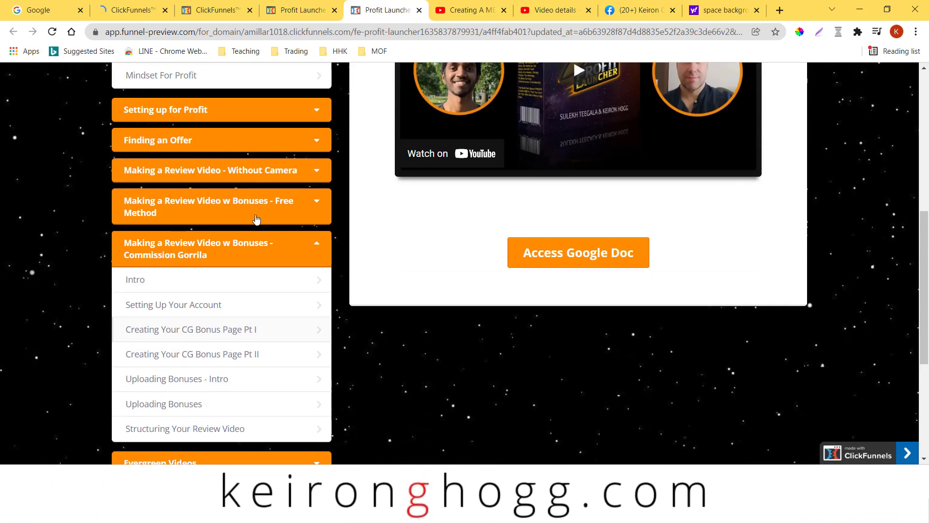
{"action": "scroll", "coordinate": [260, 139], "scroll_direction": "down", "scroll_amount": 5}
{"action": "scroll", "coordinate": [266, 199], "scroll_direction": "up", "scroll_amount": 12}
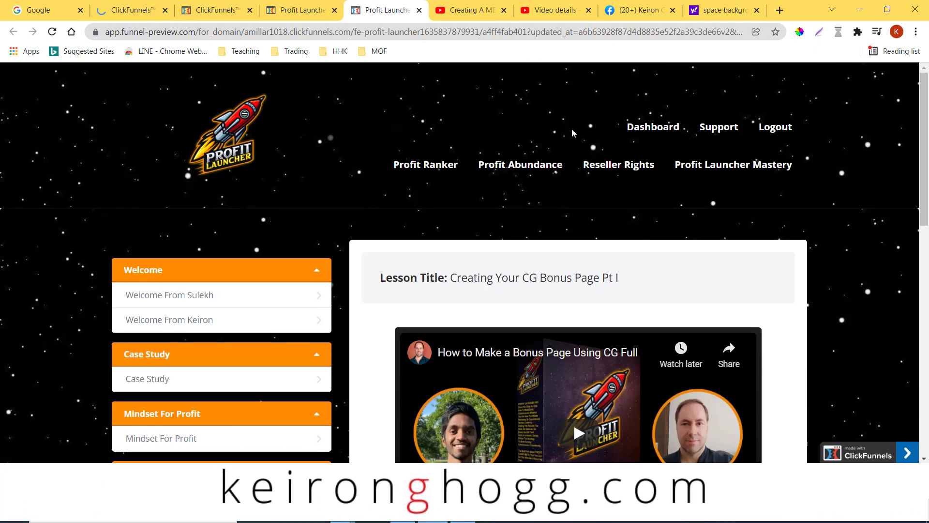
Compare the Profit Launcher funnel's lesson sections in the membership overview with how they appear in the preview page
{"action": "left_click", "coordinate": [221, 11]}
{"action": "left_click", "coordinate": [141, 13]}
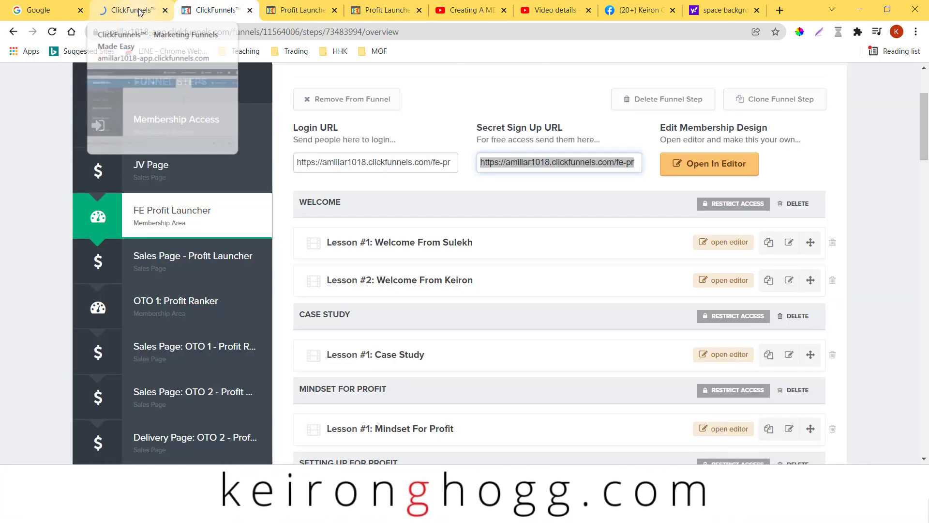
{"action": "left_click", "coordinate": [227, 11]}
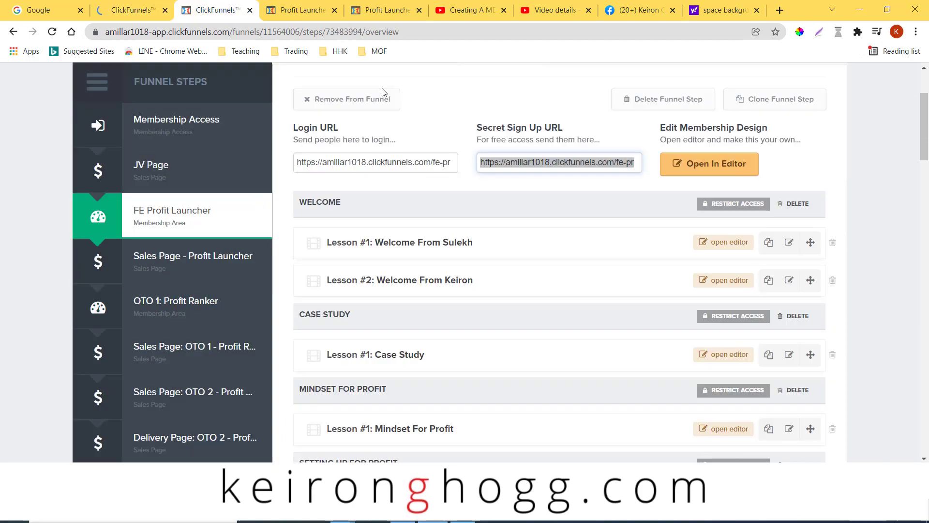
{"action": "left_click", "coordinate": [393, 11]}
{"action": "scroll", "coordinate": [424, 167], "scroll_direction": "down", "scroll_amount": 3}
{"action": "scroll", "coordinate": [424, 167], "scroll_direction": "down", "scroll_amount": 10}
{"action": "scroll", "coordinate": [415, 169], "scroll_direction": "up", "scroll_amount": 7}
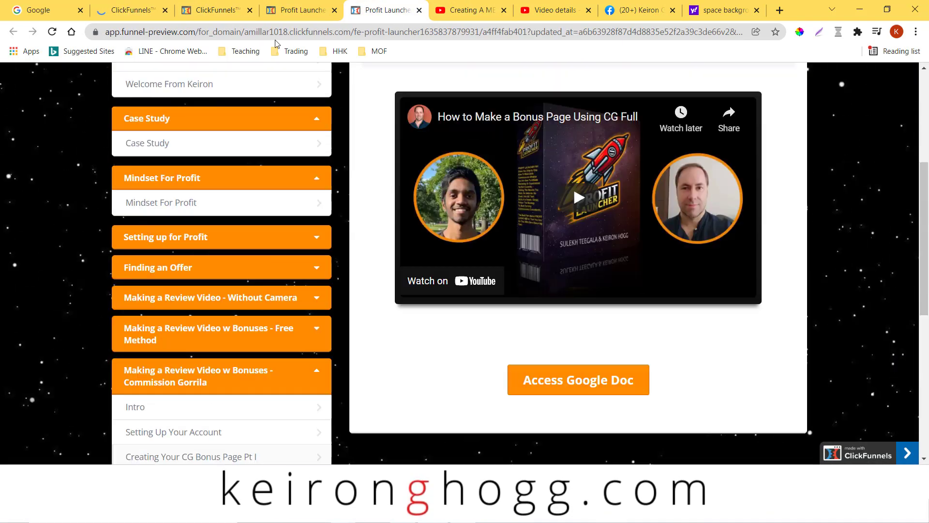
{"action": "left_click", "coordinate": [286, 12]}
{"action": "left_click", "coordinate": [240, 14]}
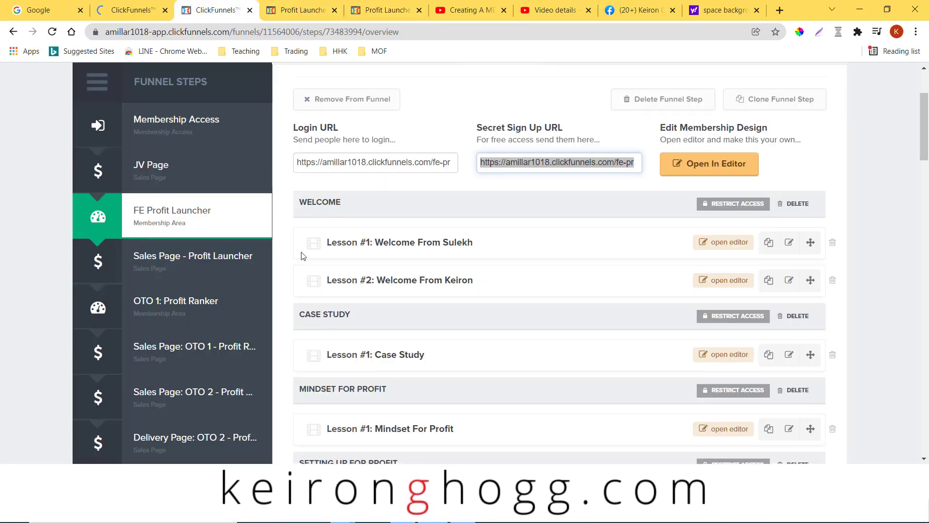
{"action": "scroll", "coordinate": [320, 315], "scroll_direction": "down", "scroll_amount": 1}
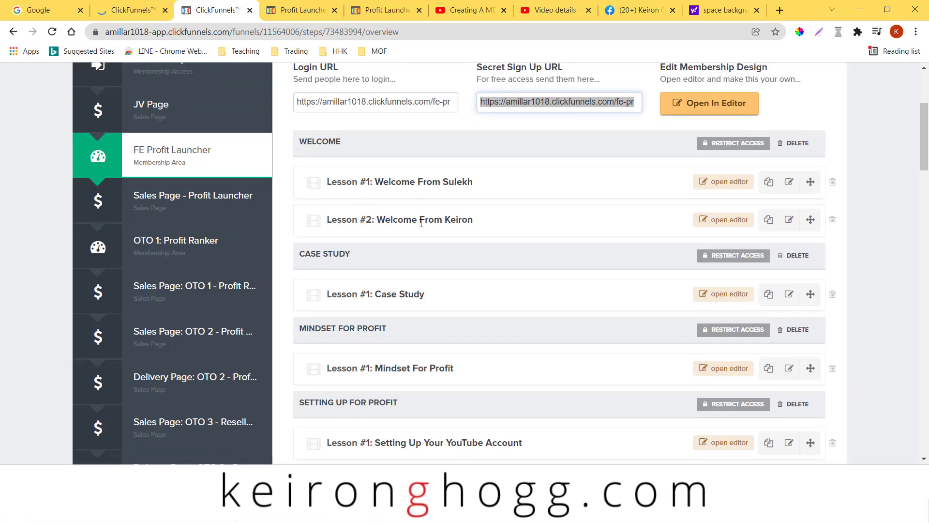
{"action": "scroll", "coordinate": [417, 215], "scroll_direction": "down", "scroll_amount": 13}
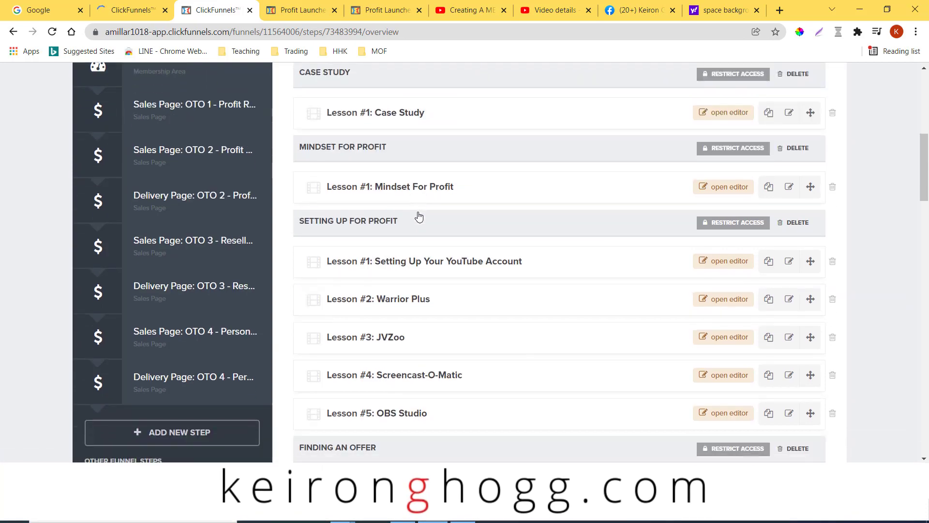
{"action": "scroll", "coordinate": [410, 217], "scroll_direction": "up", "scroll_amount": 15}
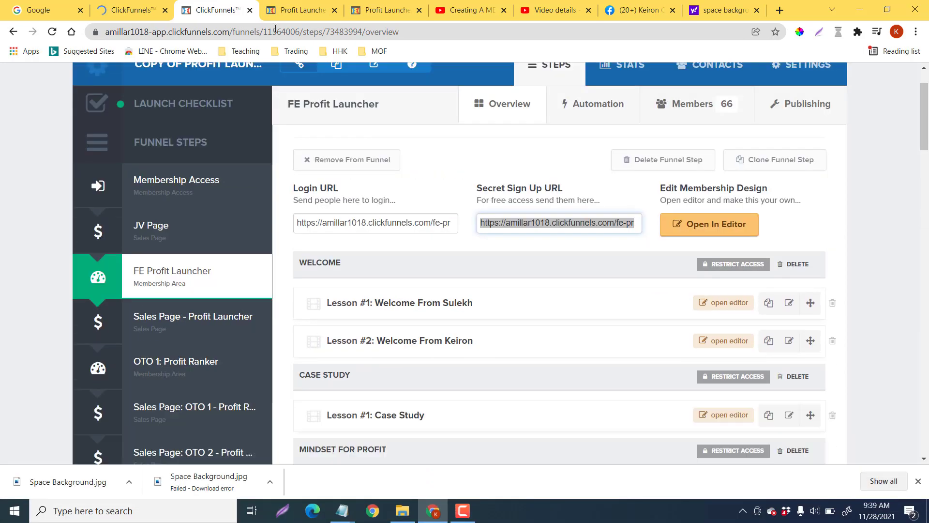
Return to the Demo For You funnel and apply the Simple Membership template to its Membership Area step
{"action": "left_click", "coordinate": [131, 10]}
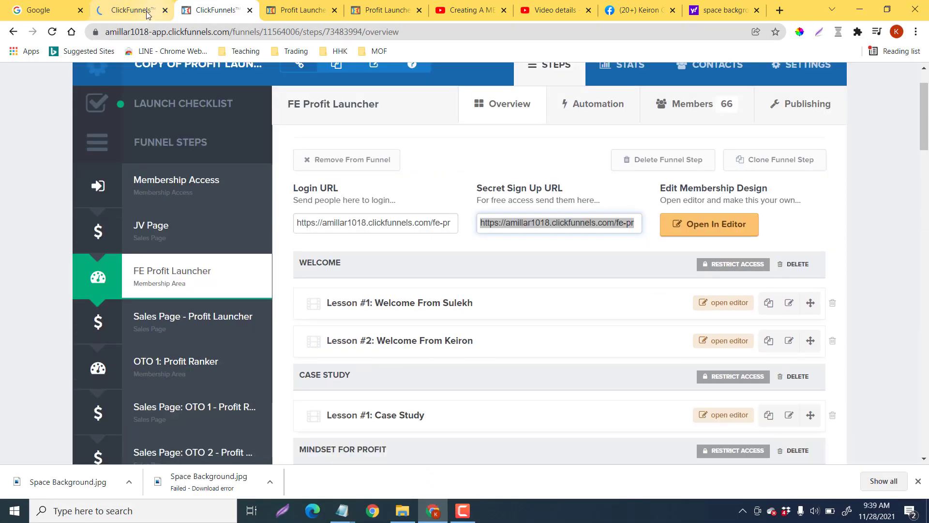
{"action": "scroll", "coordinate": [346, 236], "scroll_direction": "down", "scroll_amount": 3}
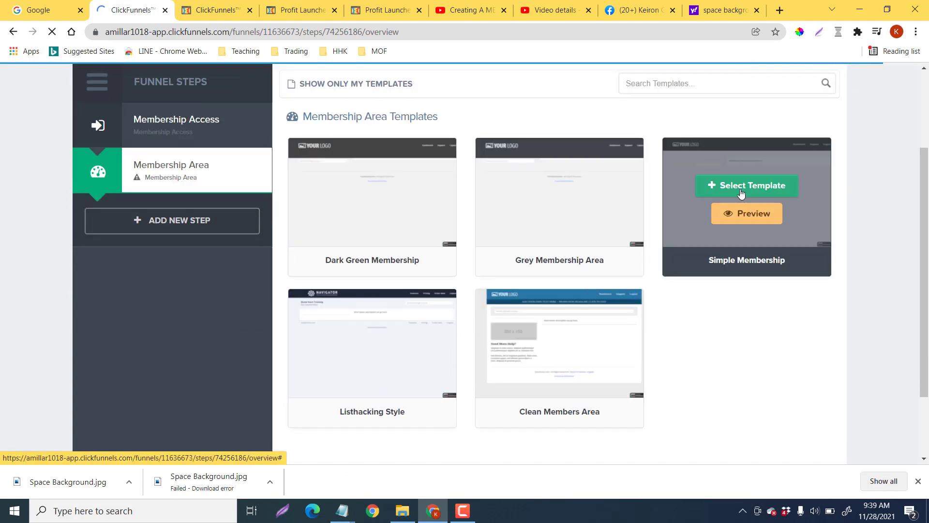
{"action": "left_click", "coordinate": [743, 196]}
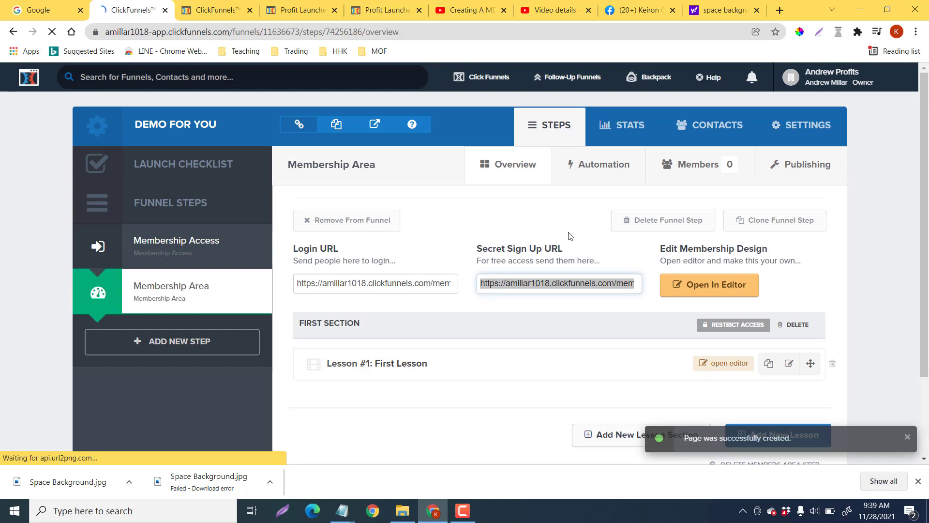
{"action": "scroll", "coordinate": [486, 217], "scroll_direction": "down", "scroll_amount": 1}
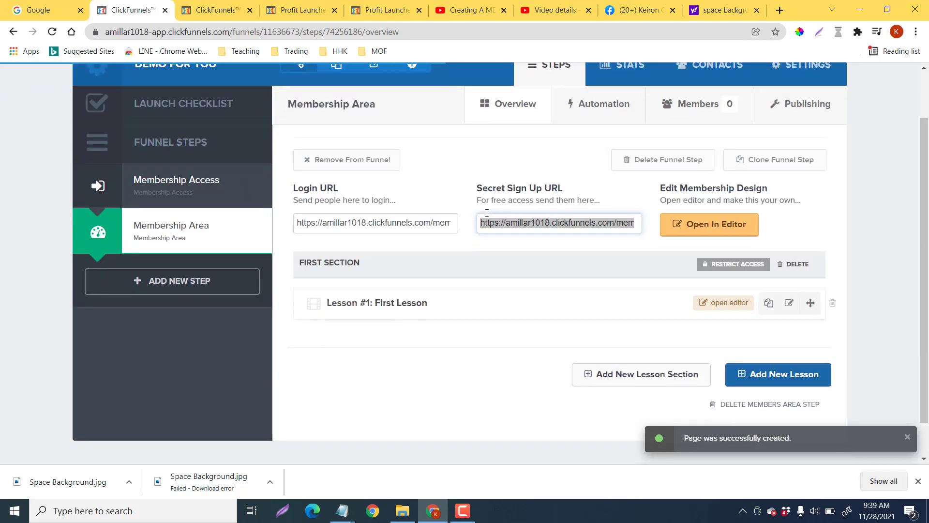
{"action": "scroll", "coordinate": [729, 258], "scroll_direction": "up", "scroll_amount": 1}
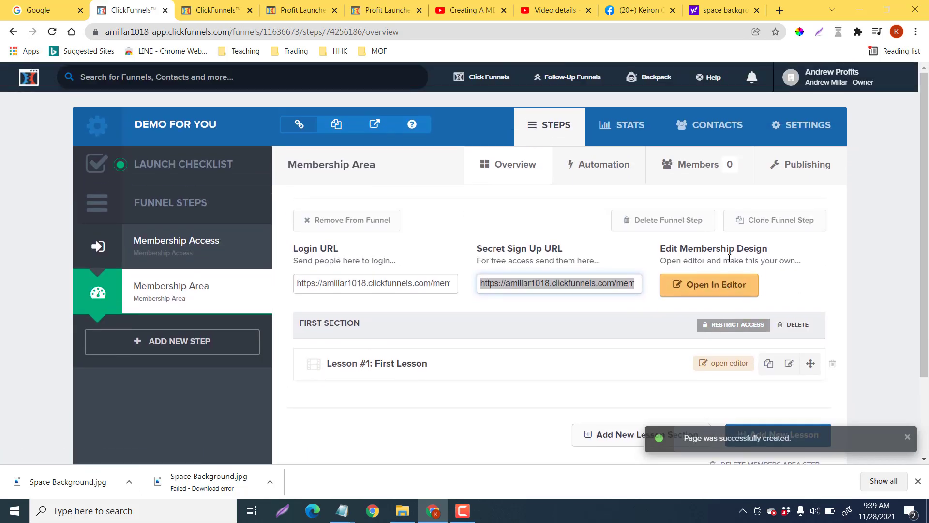
Open the membership design in the editor and delete the placeholder logo from the header
{"action": "left_click", "coordinate": [710, 286]}
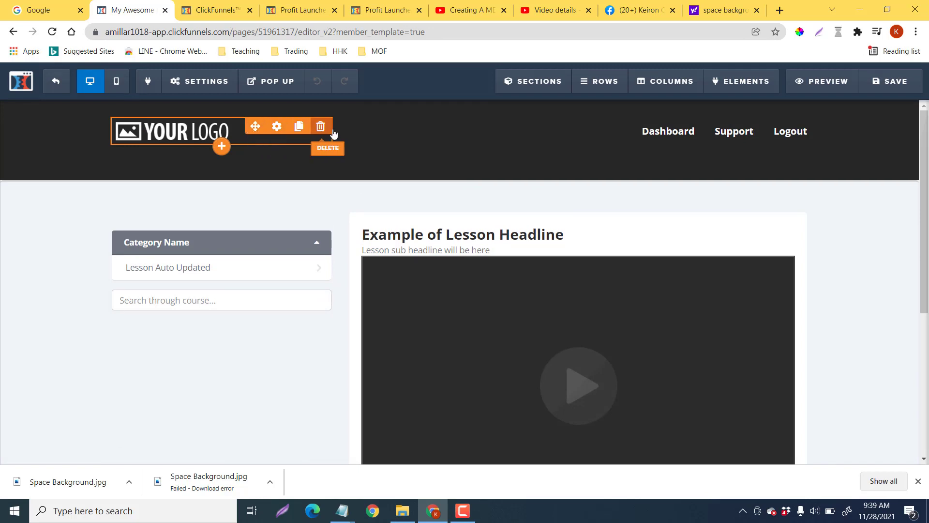
{"action": "left_click", "coordinate": [321, 127]}
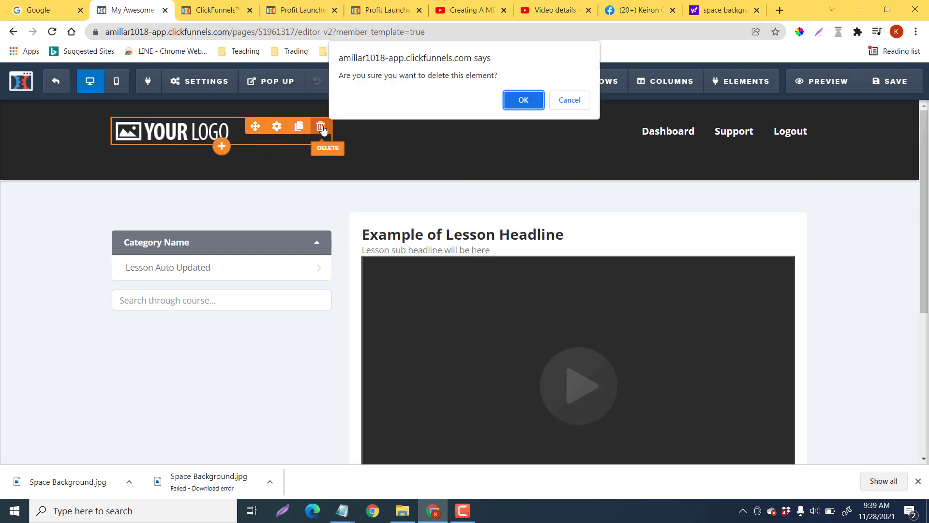
{"action": "left_click", "coordinate": [523, 102]}
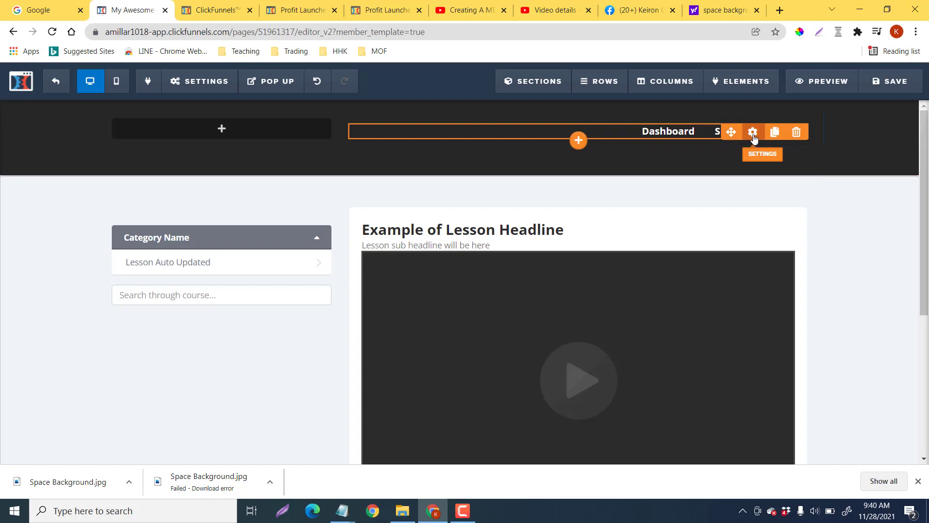
Open the link settings of the header navigation, review its links, and copy the Facebook profile's web address
{"action": "left_click", "coordinate": [753, 132]}
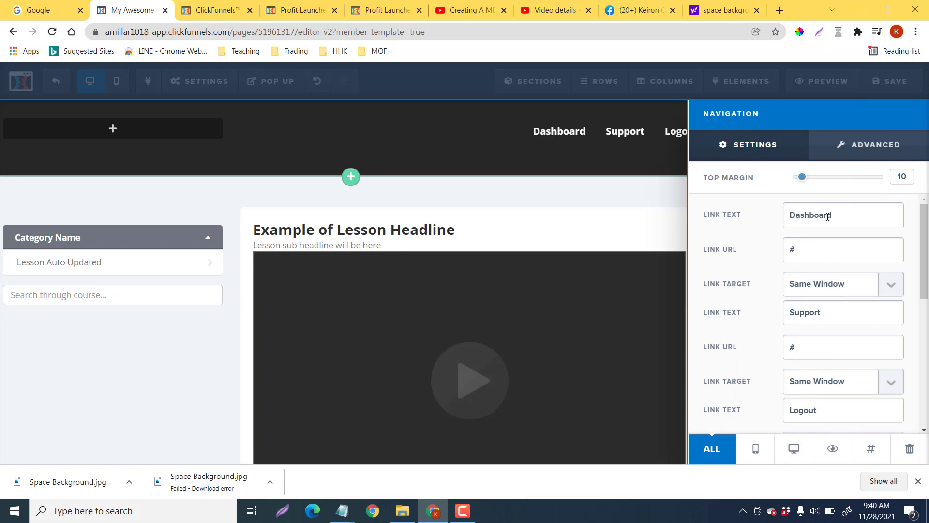
{"action": "scroll", "coordinate": [808, 311], "scroll_direction": "down", "scroll_amount": 3}
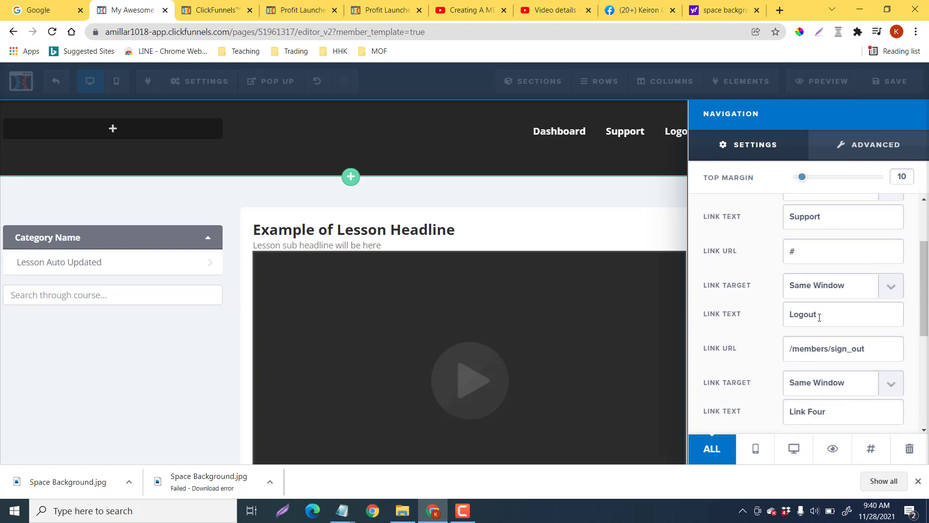
{"action": "scroll", "coordinate": [861, 300], "scroll_direction": "up", "scroll_amount": 3}
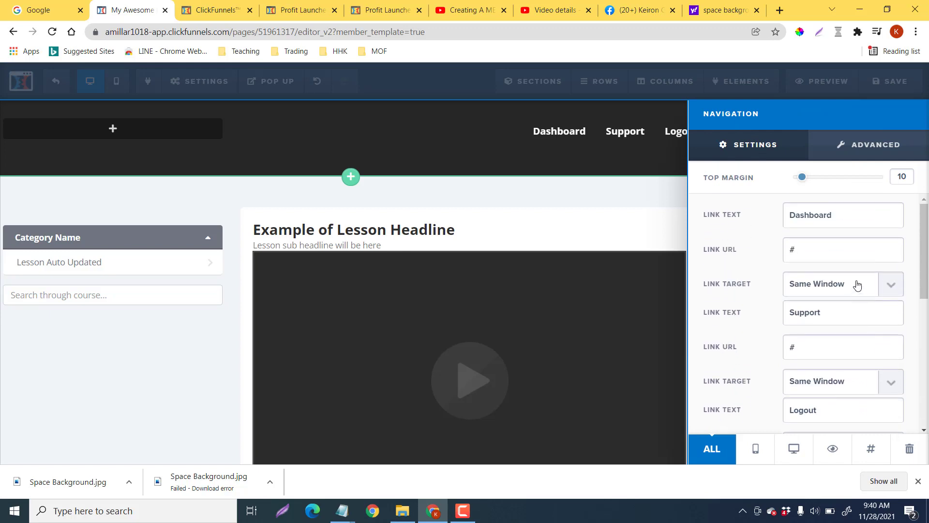
{"action": "left_click", "coordinate": [637, 11]}
{"action": "left_click", "coordinate": [297, 30]}
{"action": "key", "text": "ctrl+c"}
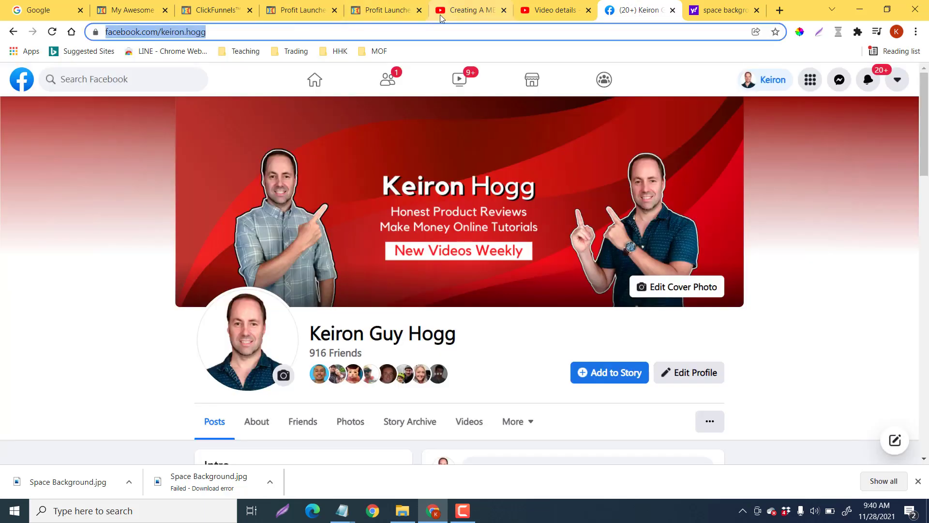
Examine the header navigation links in the Profit Launcher membership design as a reference
{"action": "left_click", "coordinate": [309, 11]}
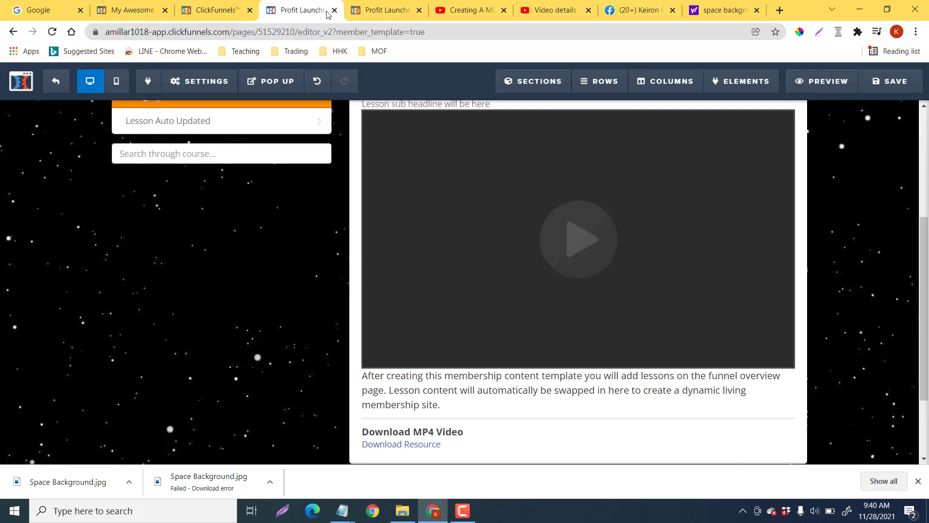
{"action": "left_click", "coordinate": [386, 11]}
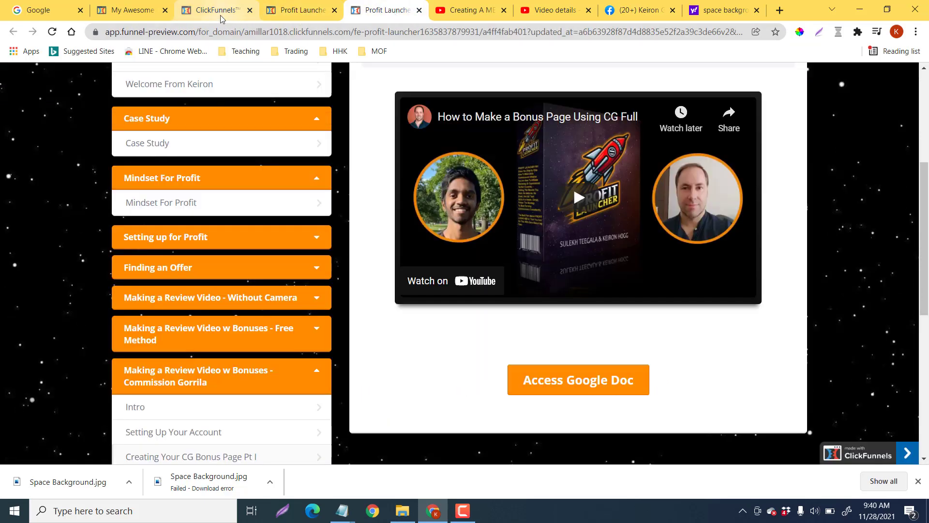
{"action": "left_click", "coordinate": [221, 14]}
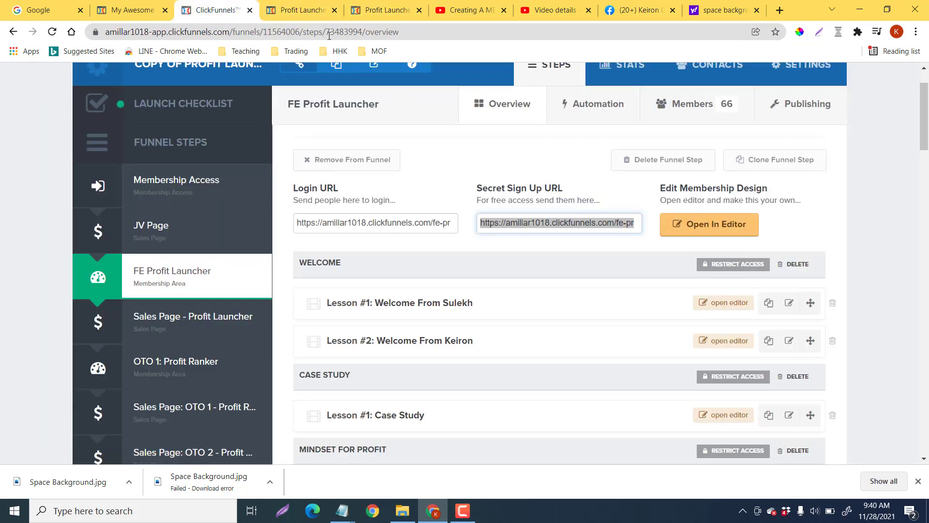
{"action": "left_click", "coordinate": [302, 11]}
{"action": "scroll", "coordinate": [600, 164], "scroll_direction": "up", "scroll_amount": 3}
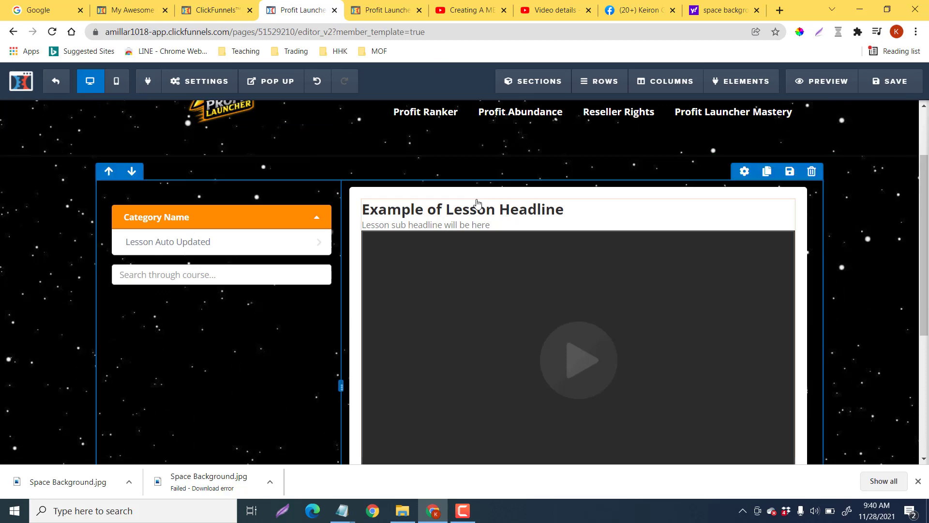
{"action": "scroll", "coordinate": [448, 193], "scroll_direction": "up", "scroll_amount": 2}
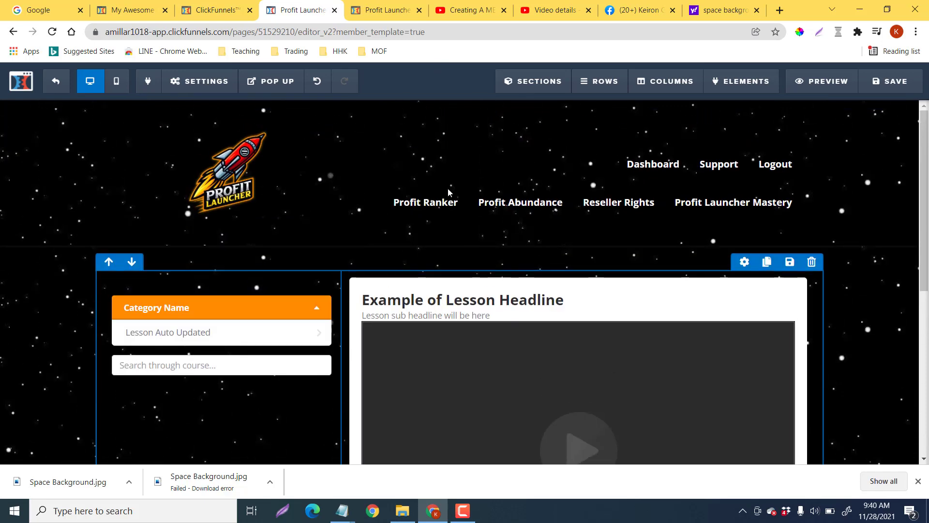
Set the Support link's URL in the demo page's header navigation to the copied Facebook profile address
{"action": "left_click", "coordinate": [144, 14]}
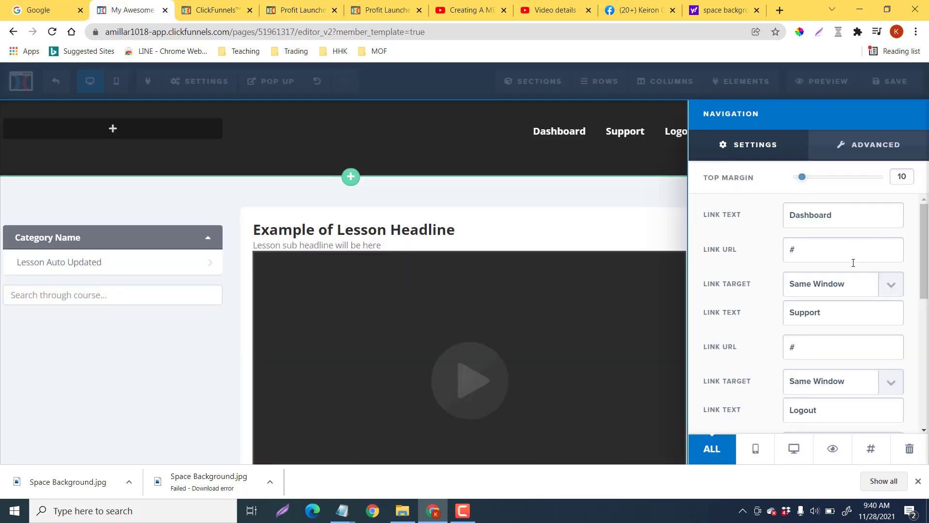
{"action": "left_click", "coordinate": [811, 352]}
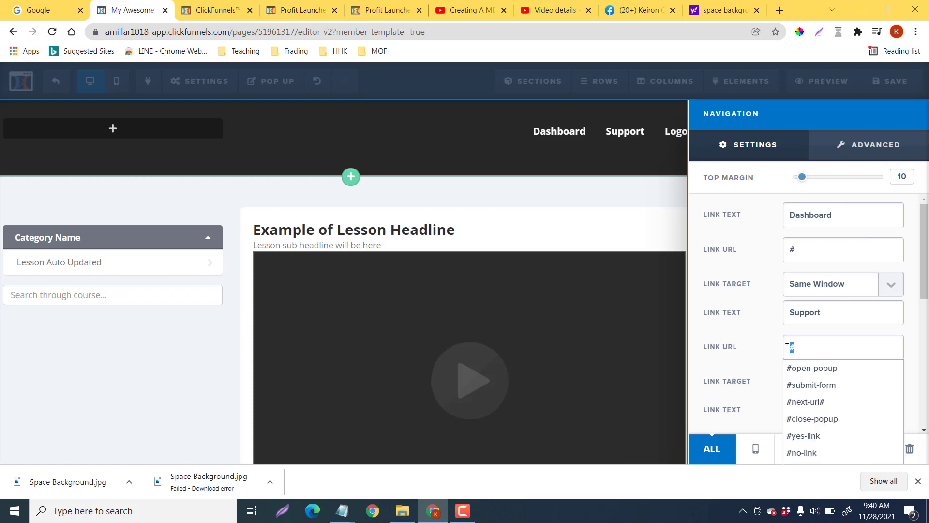
{"action": "key", "text": "ctrl+v"}
{"action": "left_click", "coordinate": [646, 213]}
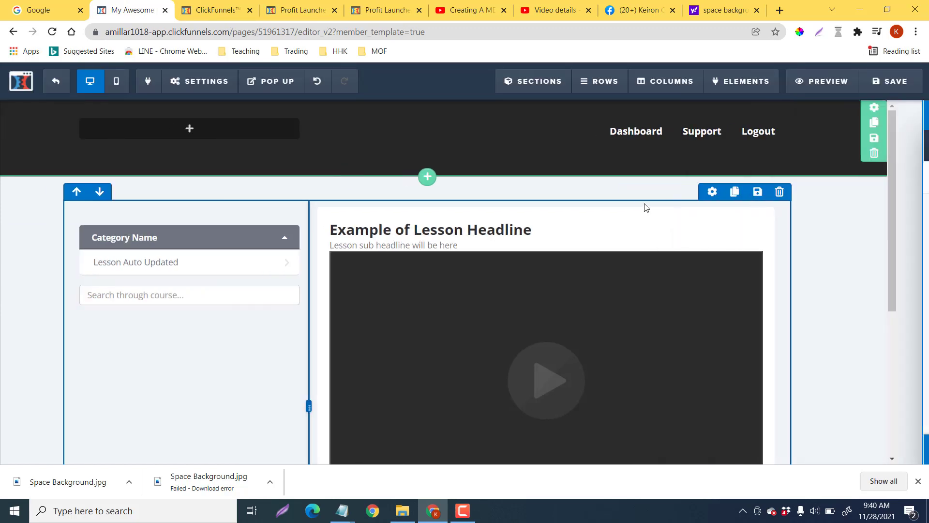
Start saving the membership page and replace its default SEO title with "Demo Members Area"
{"action": "left_click", "coordinate": [889, 83]}
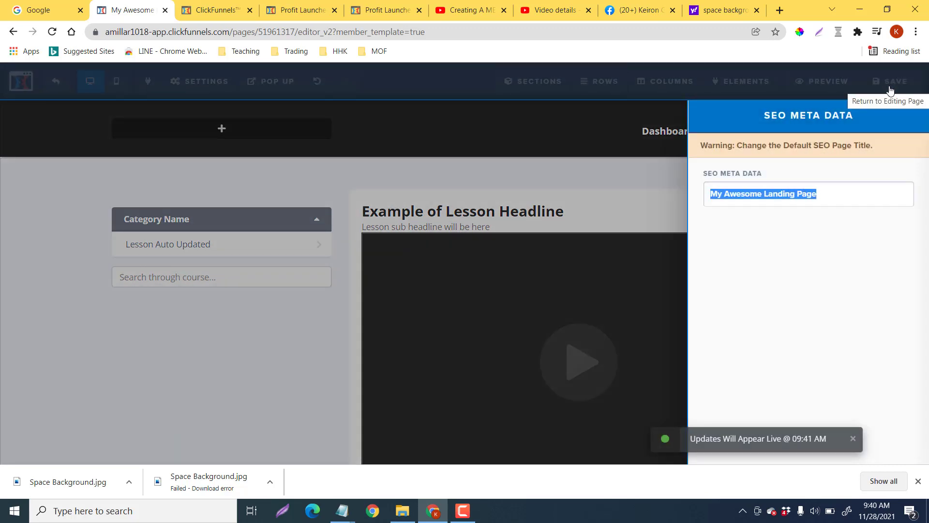
{"action": "type", "text": "Demo Members Area"}
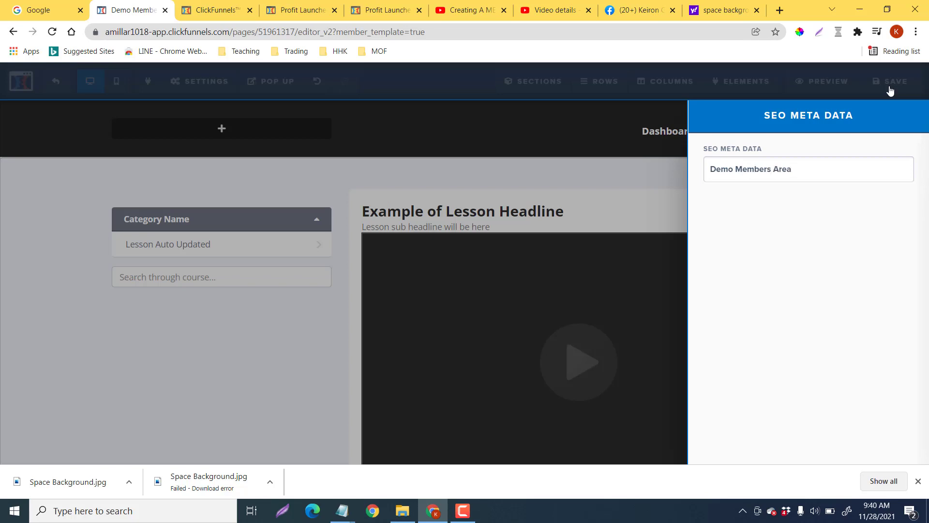
{"action": "left_click", "coordinate": [571, 143]}
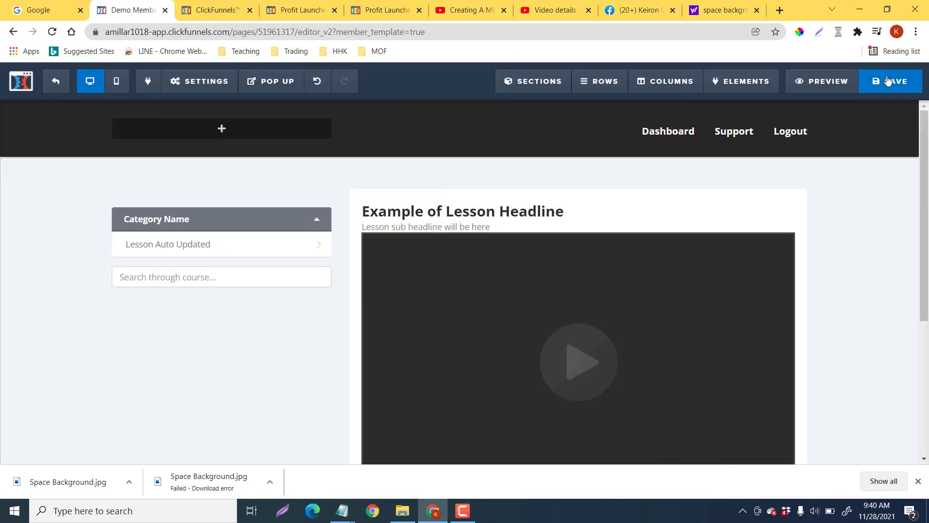
Save the membership page and check the Facebook profile used for the Support link
{"action": "left_click", "coordinate": [890, 82]}
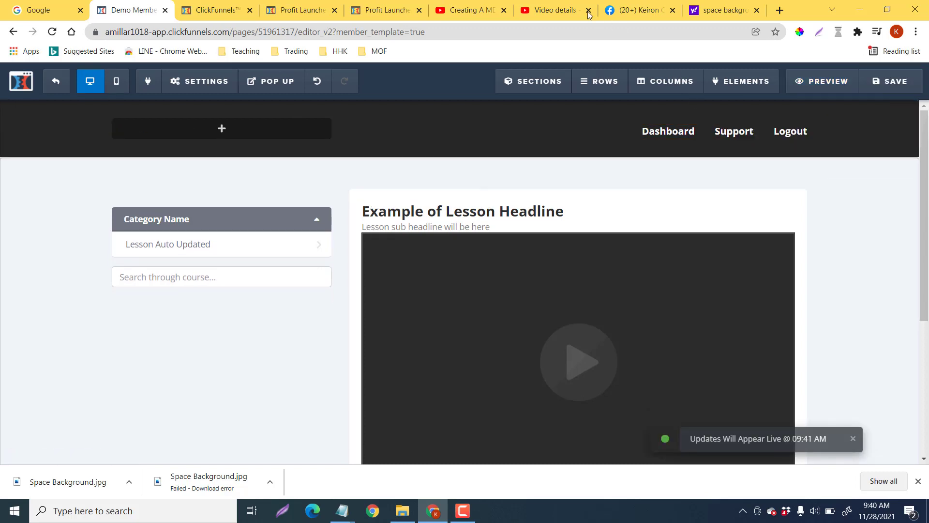
{"action": "left_click", "coordinate": [638, 11]}
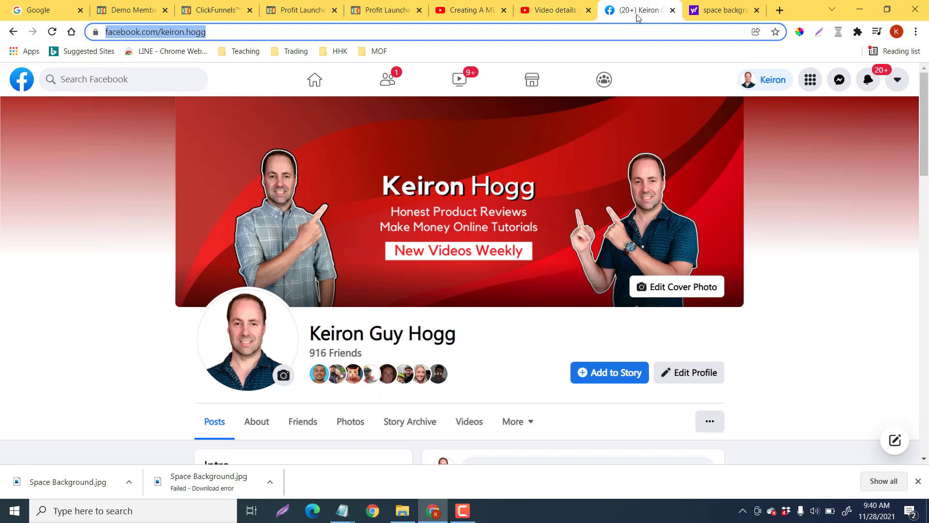
{"action": "left_click", "coordinate": [144, 12]}
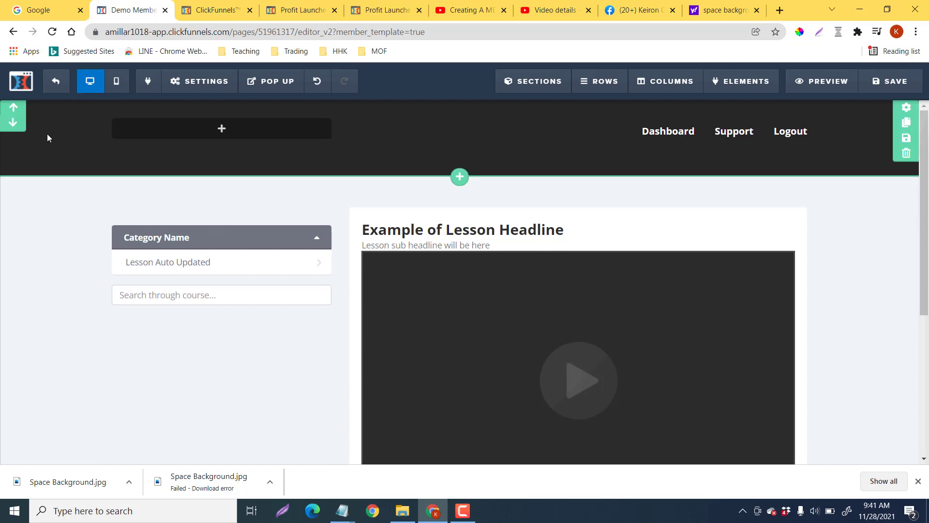
Open the membership page's background settings and bring up the image library for its background image
{"action": "mouse_move", "coordinate": [197, 86]}
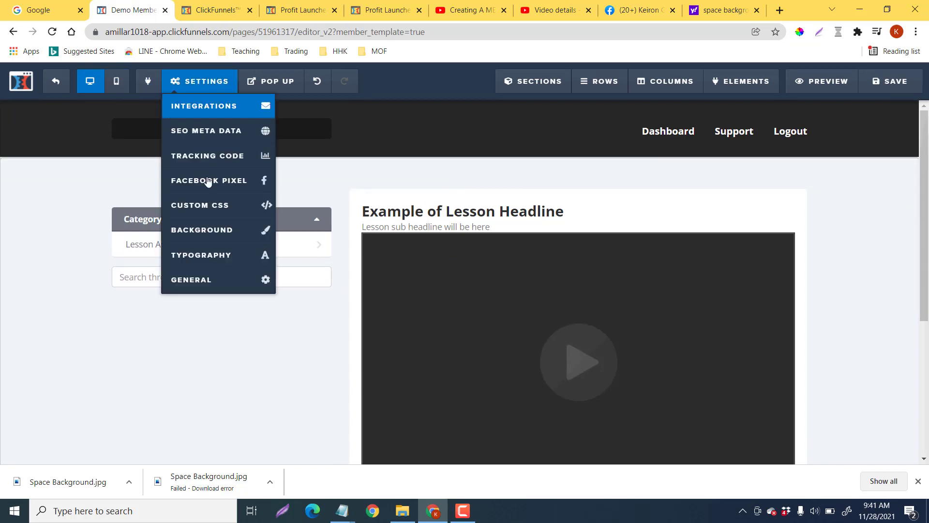
{"action": "left_click", "coordinate": [212, 231]}
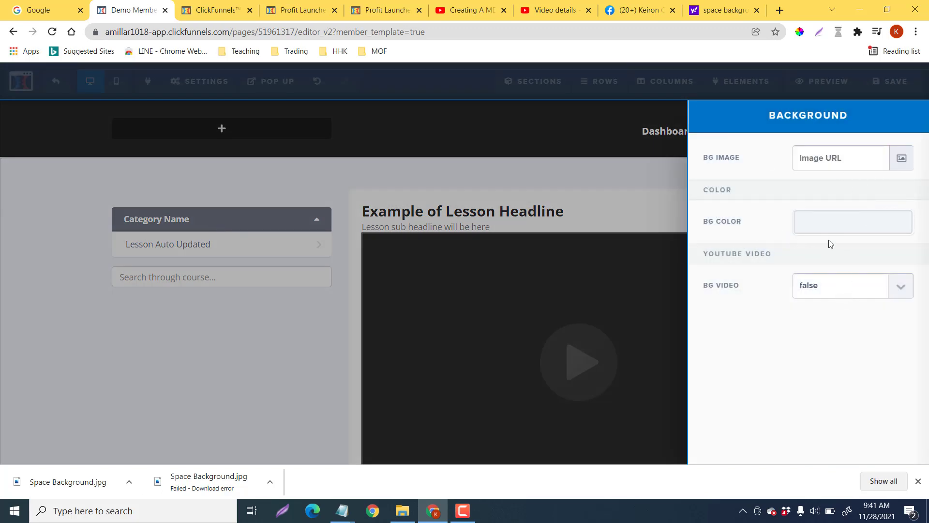
{"action": "left_click", "coordinate": [849, 222]}
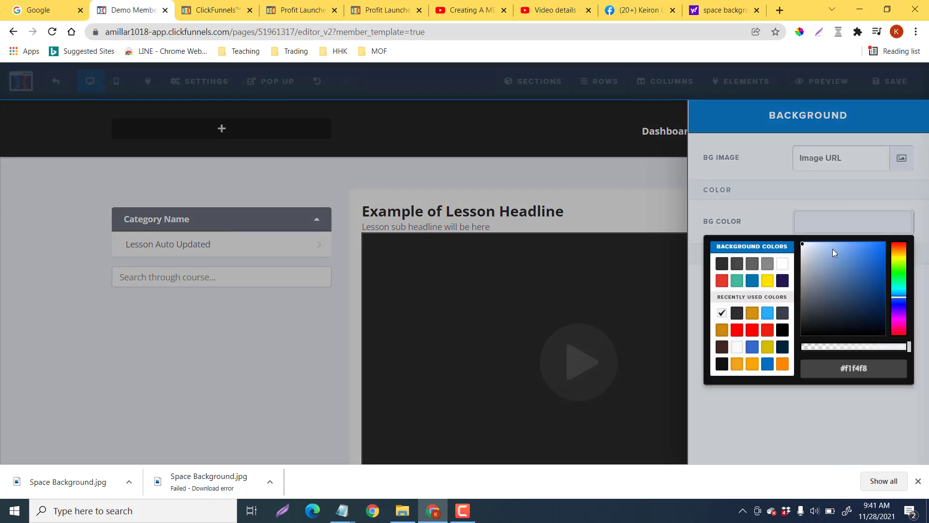
{"action": "left_click", "coordinate": [900, 161]}
{"action": "left_click", "coordinate": [903, 159]}
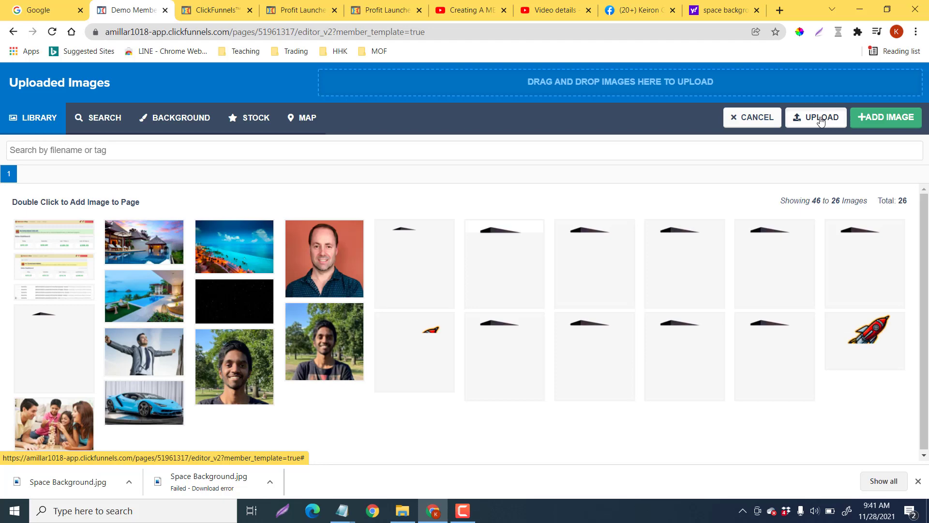
Upload the space background image from the desktop's ClickFunnels folder to the image library
{"action": "left_click", "coordinate": [821, 120]}
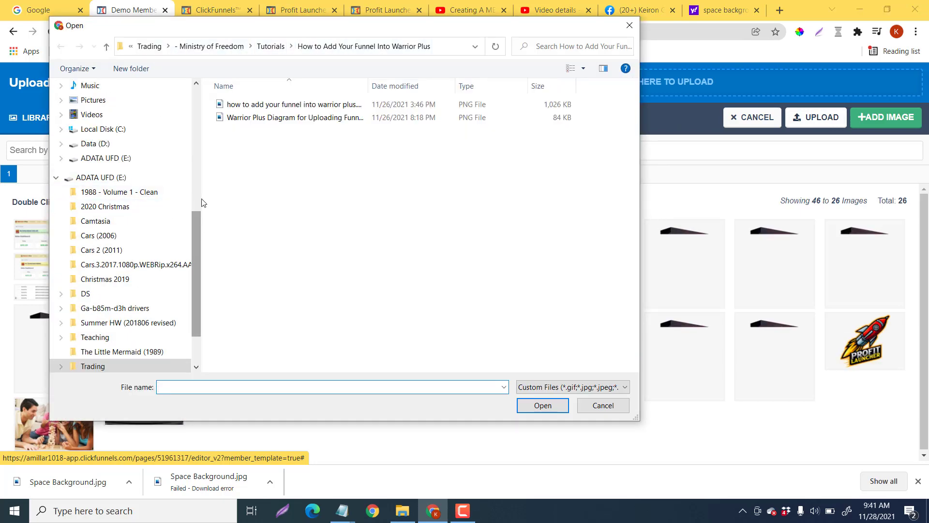
{"action": "scroll", "coordinate": [196, 202], "scroll_direction": "up", "scroll_amount": 7}
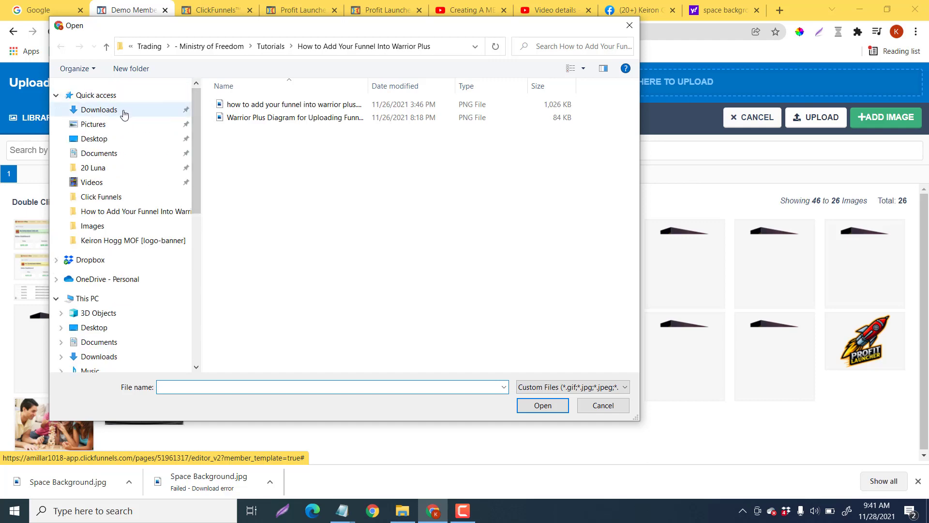
{"action": "left_click", "coordinate": [105, 198]}
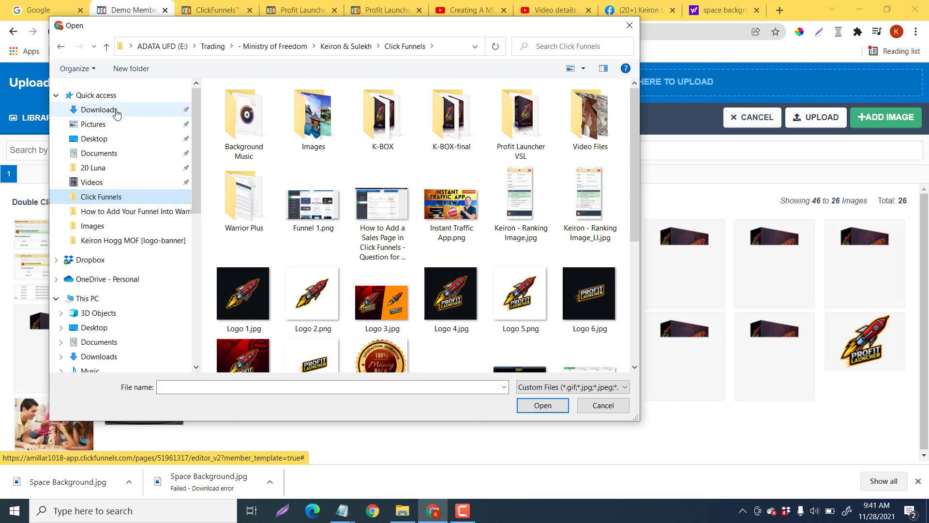
{"action": "left_click", "coordinate": [120, 140]}
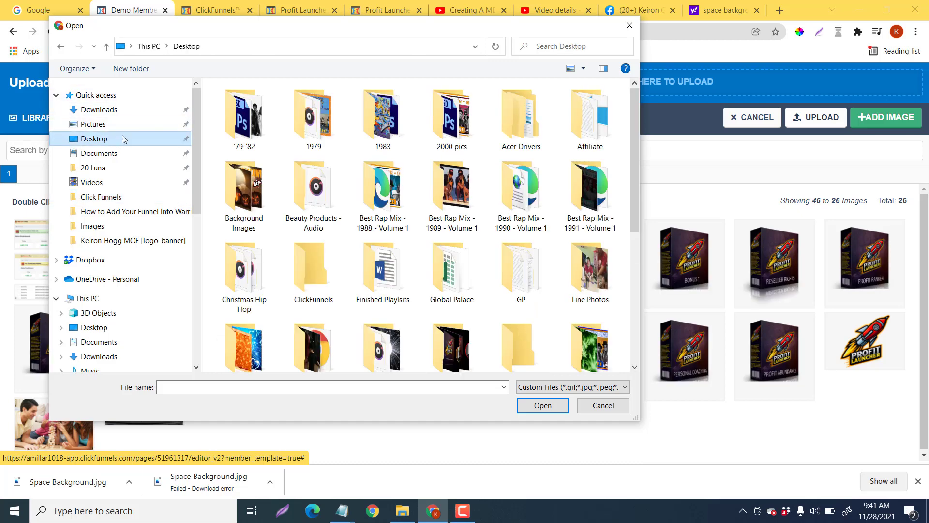
{"action": "scroll", "coordinate": [380, 204], "scroll_direction": "down", "scroll_amount": 2}
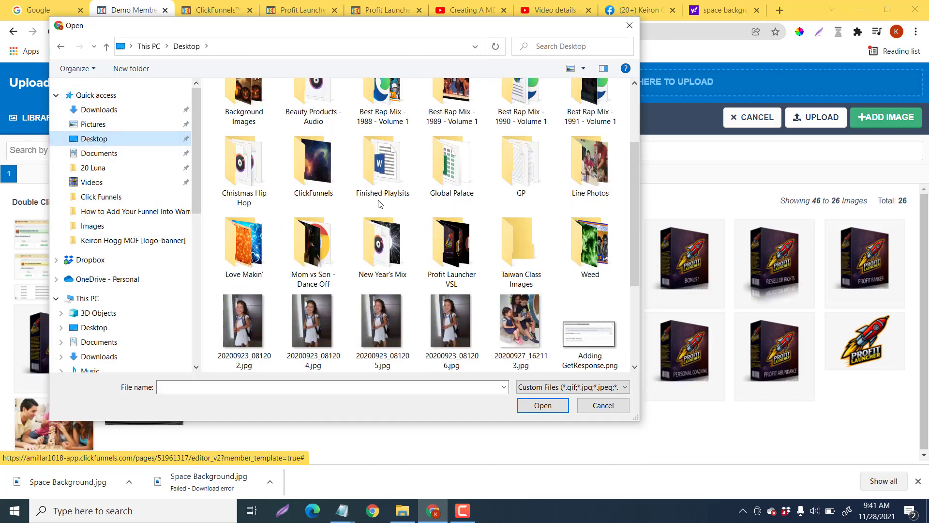
{"action": "double_click", "coordinate": [317, 167]}
{"action": "double_click", "coordinate": [249, 132]}
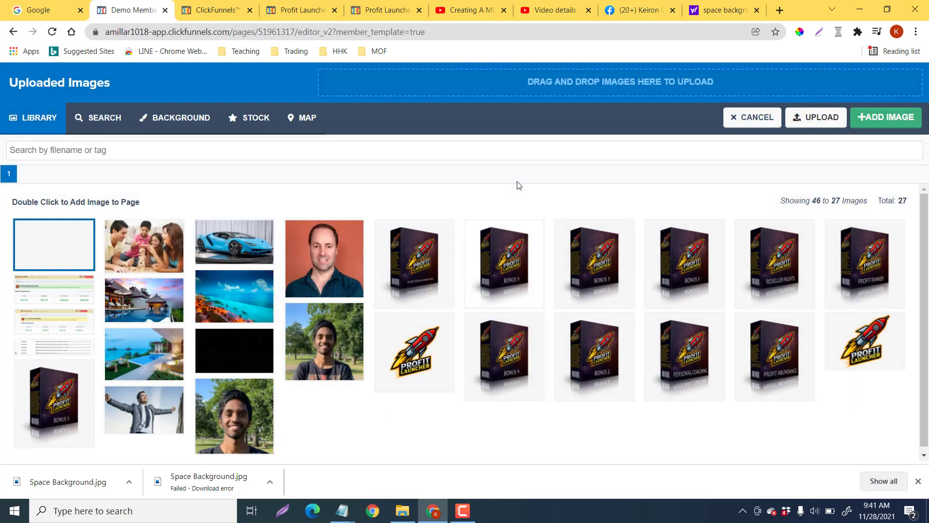
Apply the uploaded space image as the page background and look over the whole page
{"action": "left_click", "coordinate": [886, 117]}
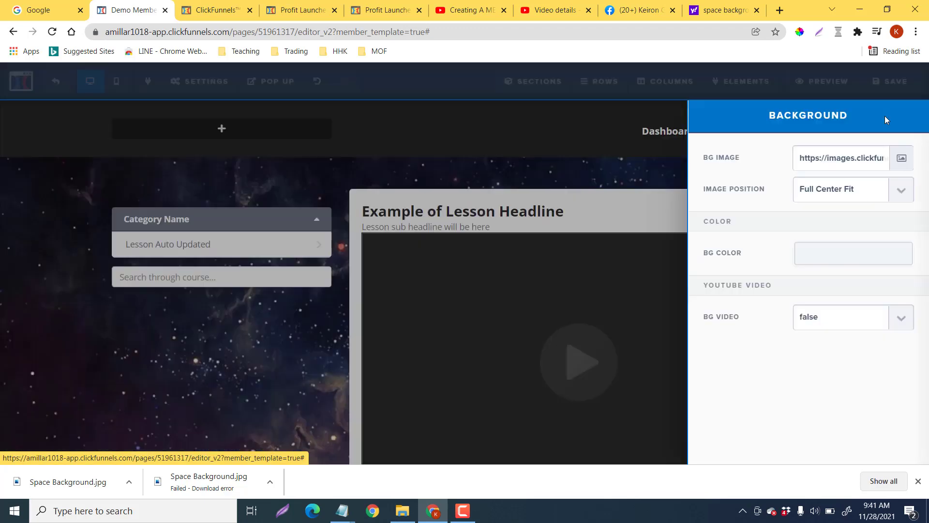
{"action": "left_click", "coordinate": [231, 346]}
{"action": "scroll", "coordinate": [281, 255], "scroll_direction": "down", "scroll_amount": 4}
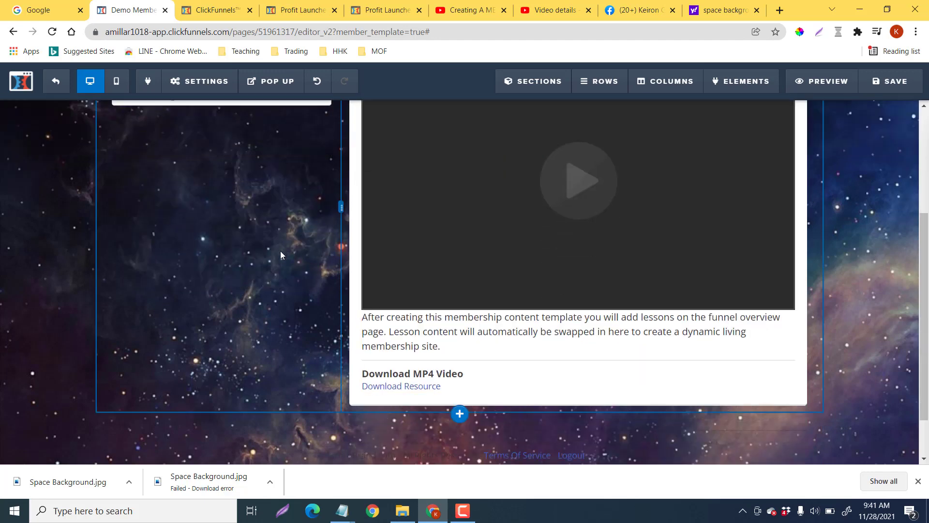
{"action": "scroll", "coordinate": [287, 267], "scroll_direction": "up", "scroll_amount": 5}
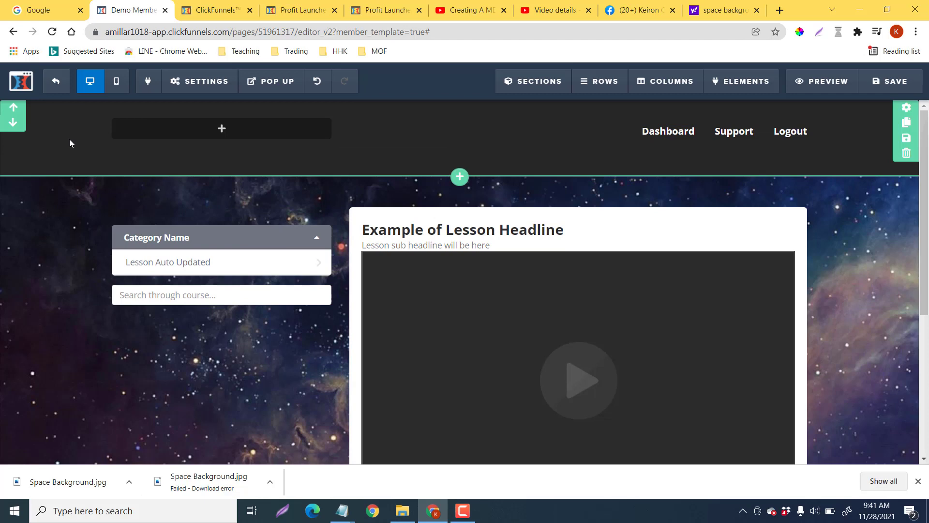
Set the header section's background image to the space picture from the image library
{"action": "left_click", "coordinate": [907, 109]}
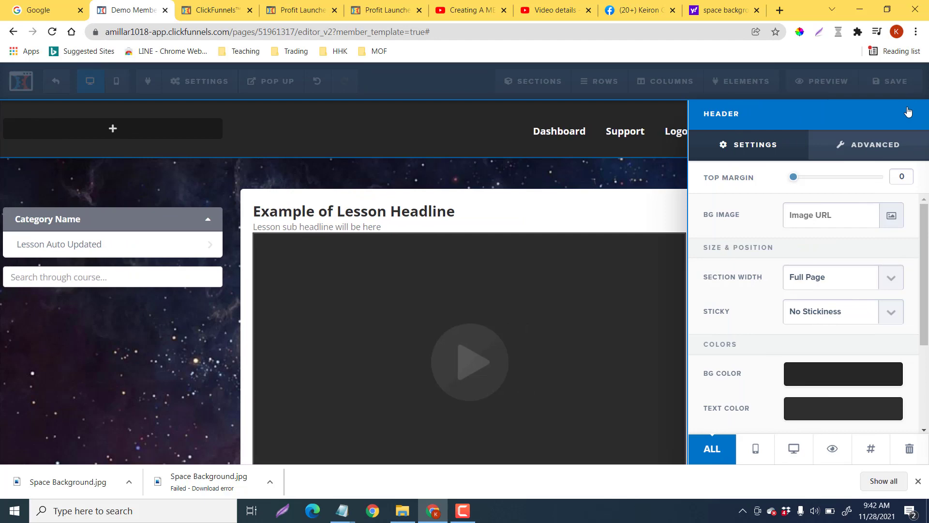
{"action": "left_click", "coordinate": [892, 216]}
{"action": "left_click", "coordinate": [61, 251]}
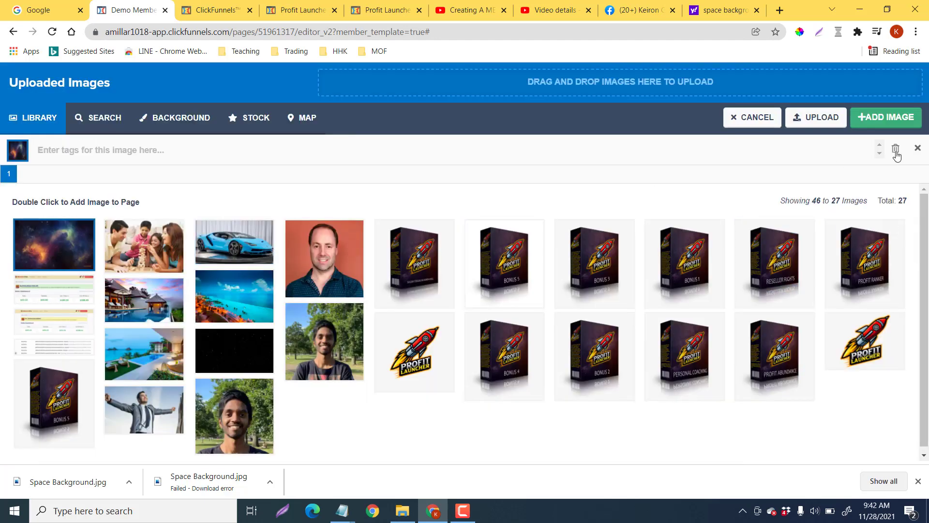
{"action": "left_click", "coordinate": [886, 117]}
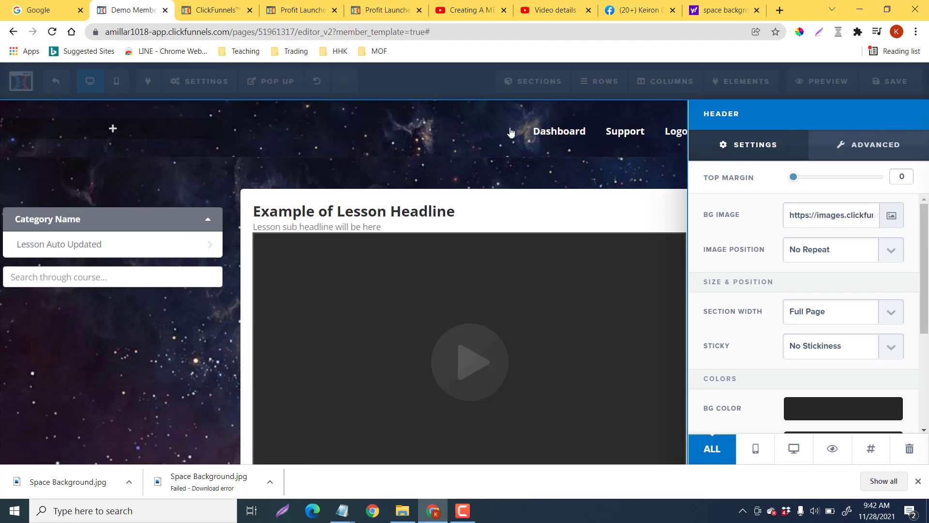
{"action": "left_click", "coordinate": [492, 173]}
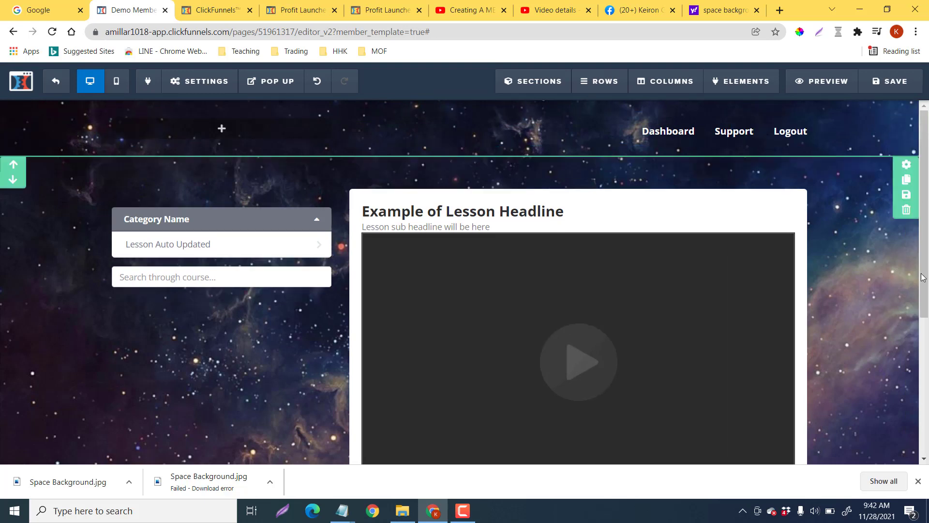
Add an image element to the empty header column beside the navigation links
{"action": "left_click", "coordinate": [311, 126]}
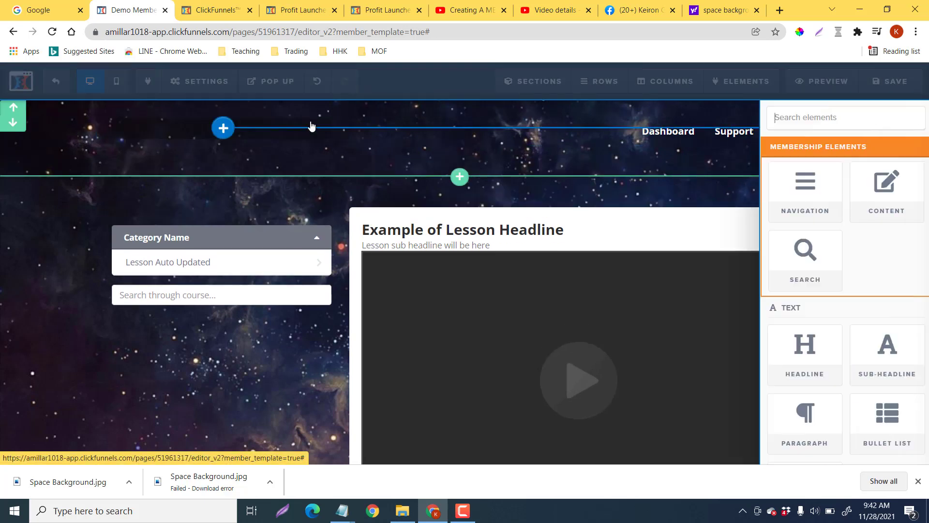
{"action": "left_click", "coordinate": [155, 128]}
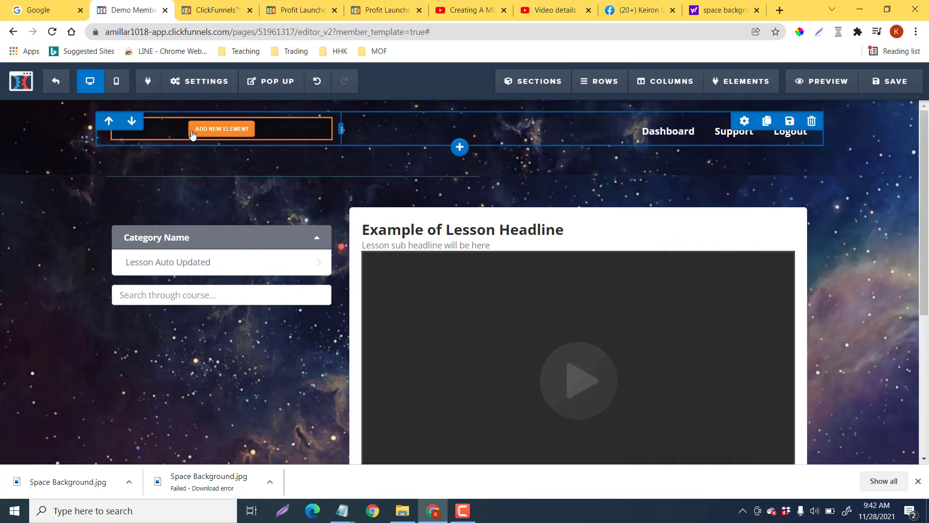
{"action": "left_click", "coordinate": [223, 129]}
{"action": "scroll", "coordinate": [730, 239], "scroll_direction": "down", "scroll_amount": 2}
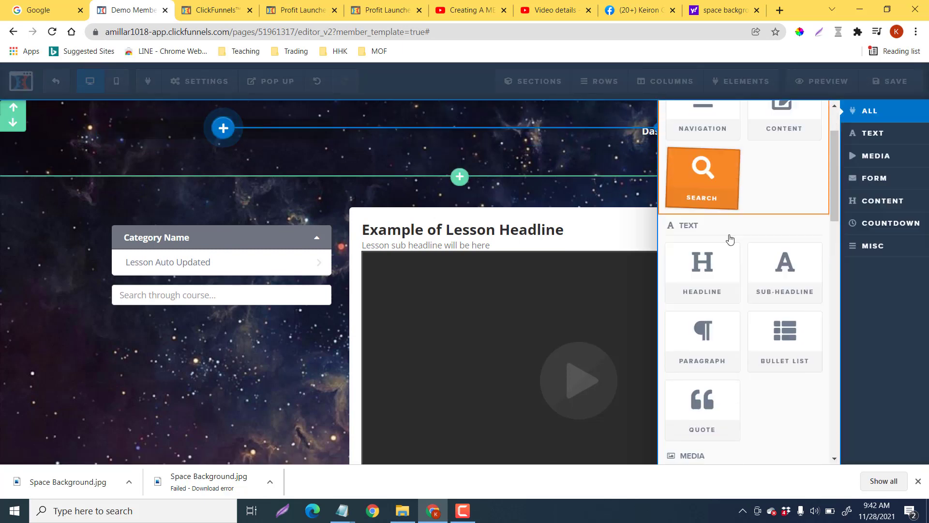
{"action": "scroll", "coordinate": [730, 239], "scroll_direction": "down", "scroll_amount": 4}
{"action": "left_click", "coordinate": [725, 331]}
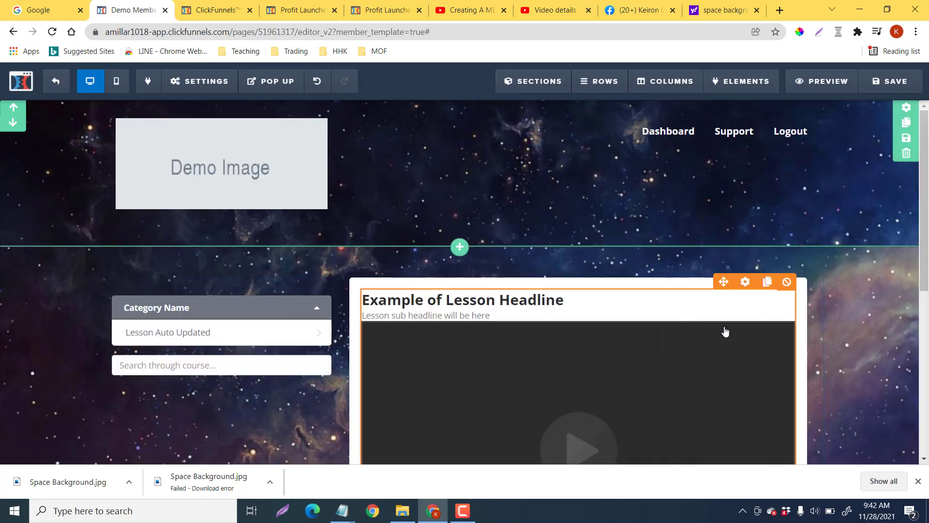
Replace the header's placeholder image with the Profit Launcher rocket logo and set its width to 200 px
{"action": "left_click", "coordinate": [300, 150]}
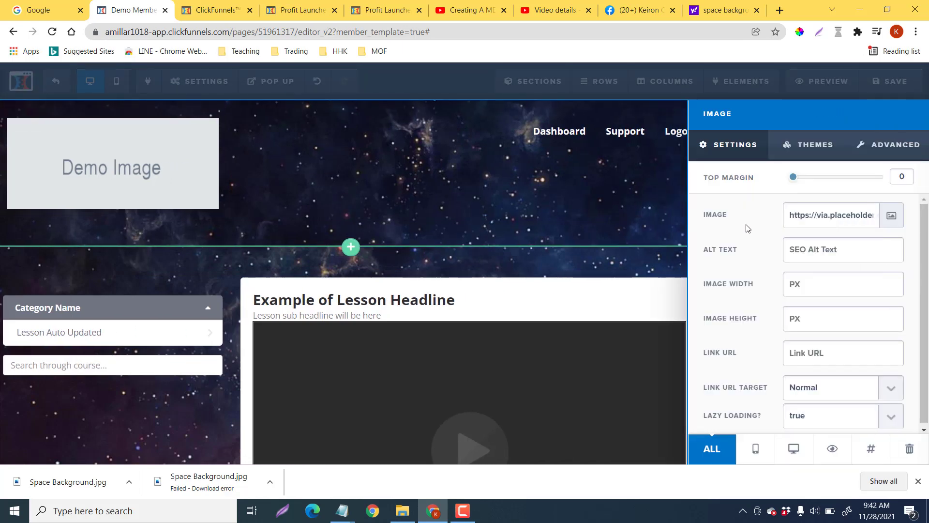
{"action": "left_click", "coordinate": [896, 219]}
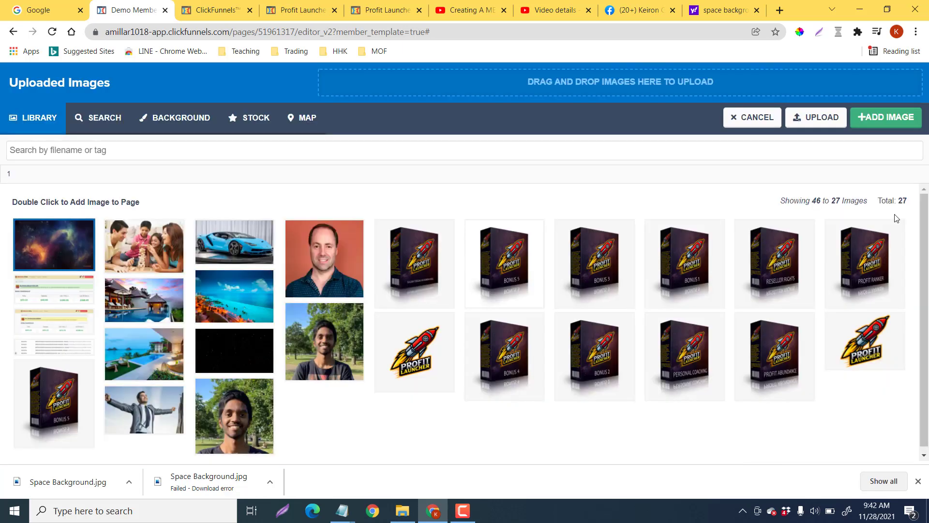
{"action": "double_click", "coordinate": [871, 341]}
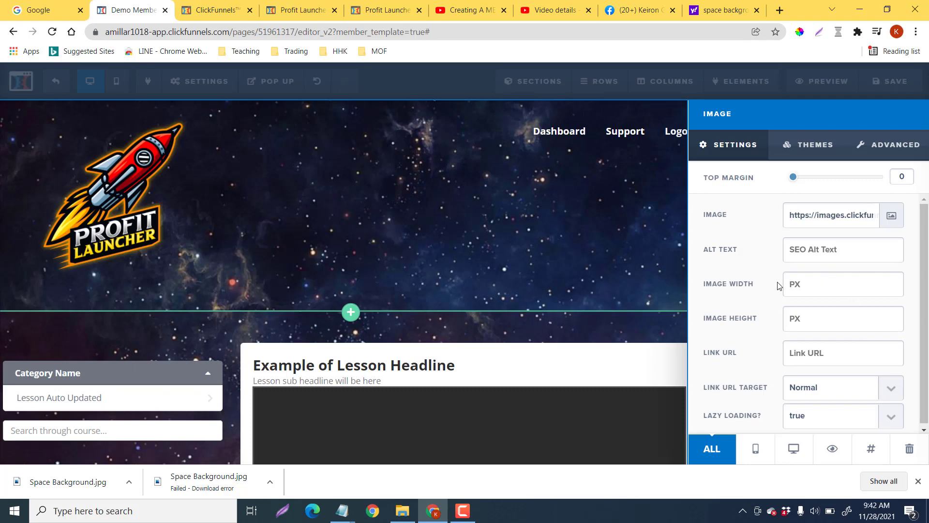
{"action": "type", "text": "200"}
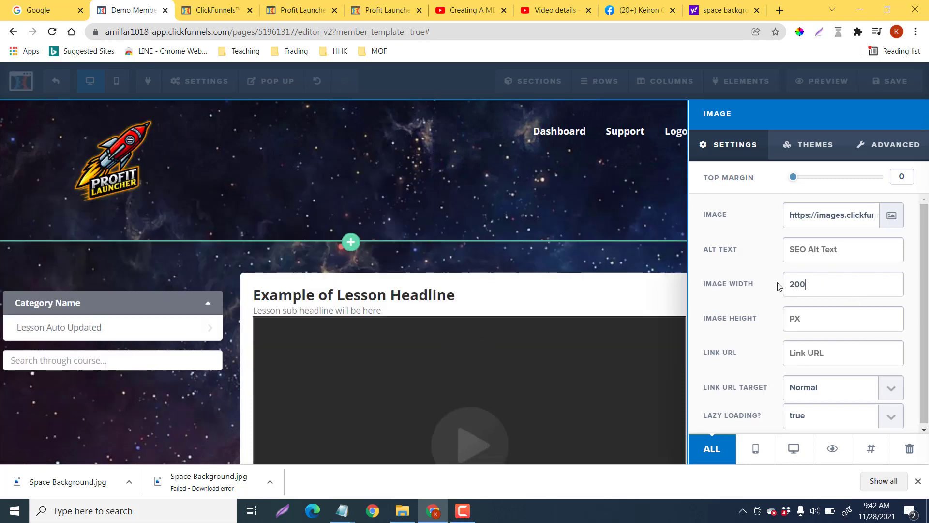
{"action": "scroll", "coordinate": [811, 280], "scroll_direction": "down", "scroll_amount": 1}
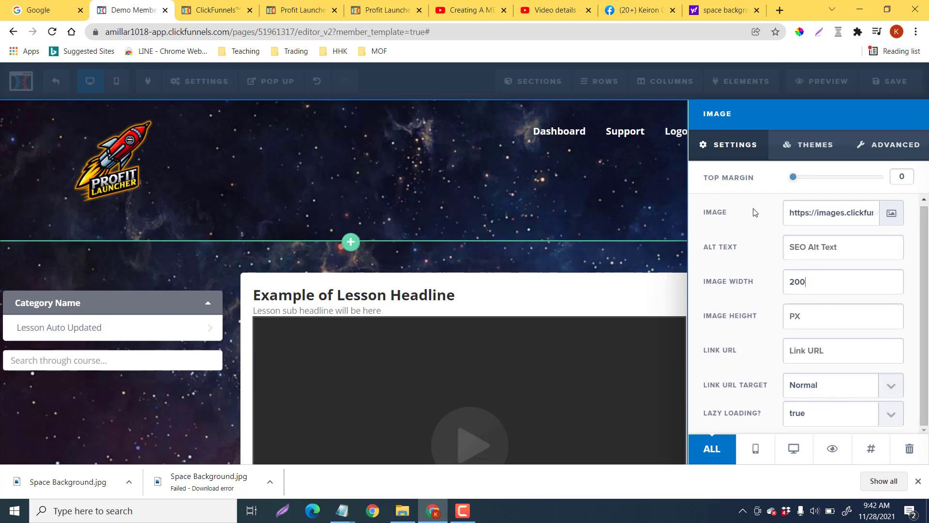
Set the header logo's alignment to Right within its column
{"action": "left_click", "coordinate": [892, 151]}
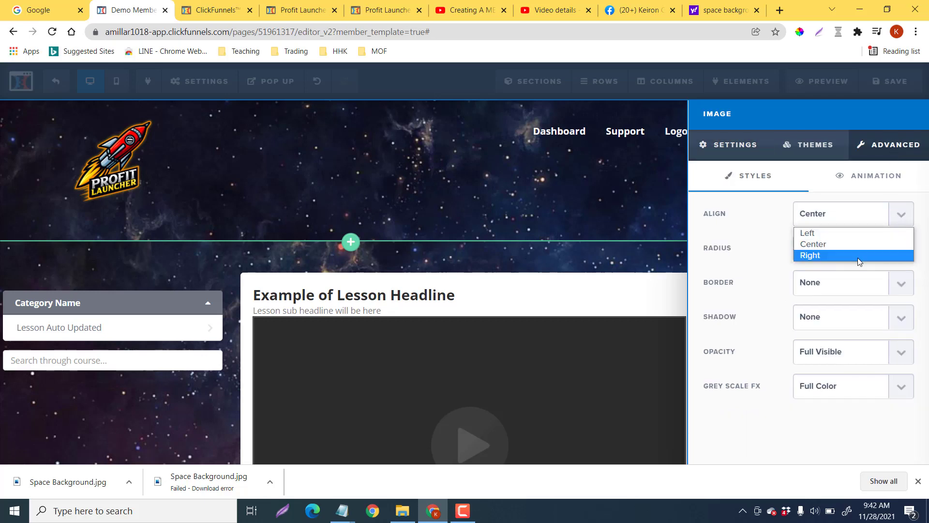
{"action": "left_click", "coordinate": [858, 257]}
{"action": "left_click", "coordinate": [624, 208]}
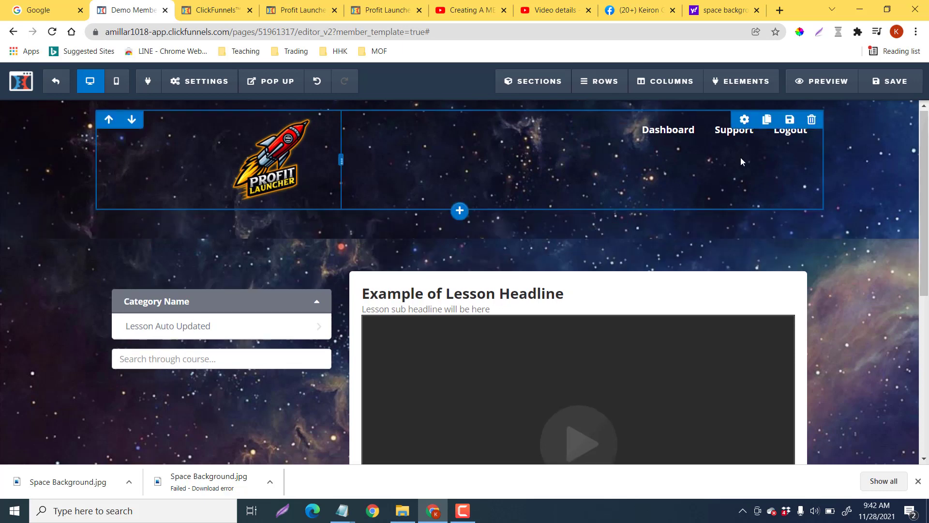
Review the membership page from header to footer and save it
{"action": "scroll", "coordinate": [746, 159], "scroll_direction": "down", "scroll_amount": 3}
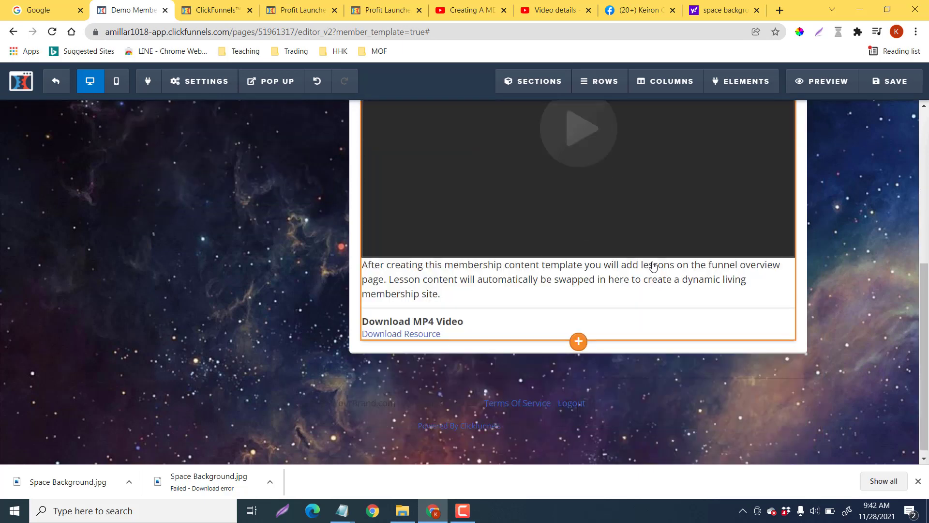
{"action": "scroll", "coordinate": [659, 271], "scroll_direction": "down", "scroll_amount": 3}
{"action": "scroll", "coordinate": [664, 263], "scroll_direction": "up", "scroll_amount": 3}
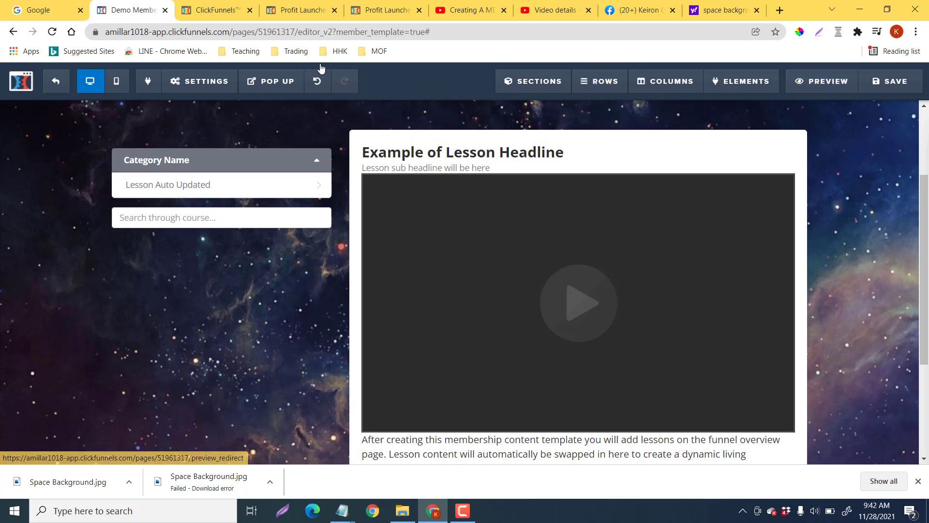
{"action": "scroll", "coordinate": [365, 172], "scroll_direction": "down", "scroll_amount": 3}
{"action": "scroll", "coordinate": [365, 172], "scroll_direction": "up", "scroll_amount": 5}
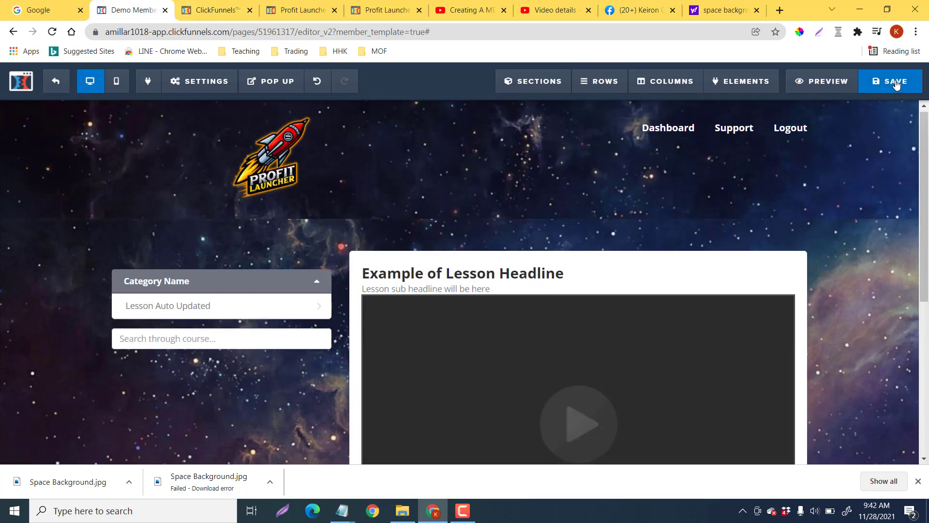
{"action": "left_click", "coordinate": [894, 83]}
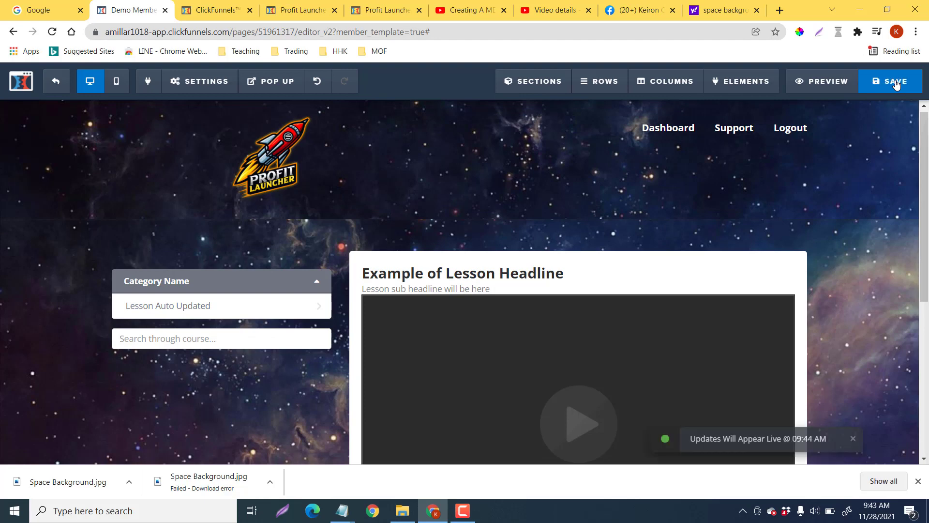
Set the membership navigation's background colour to the dark blue #1a6f9f
{"action": "scroll", "coordinate": [668, 259], "scroll_direction": "down", "scroll_amount": 3}
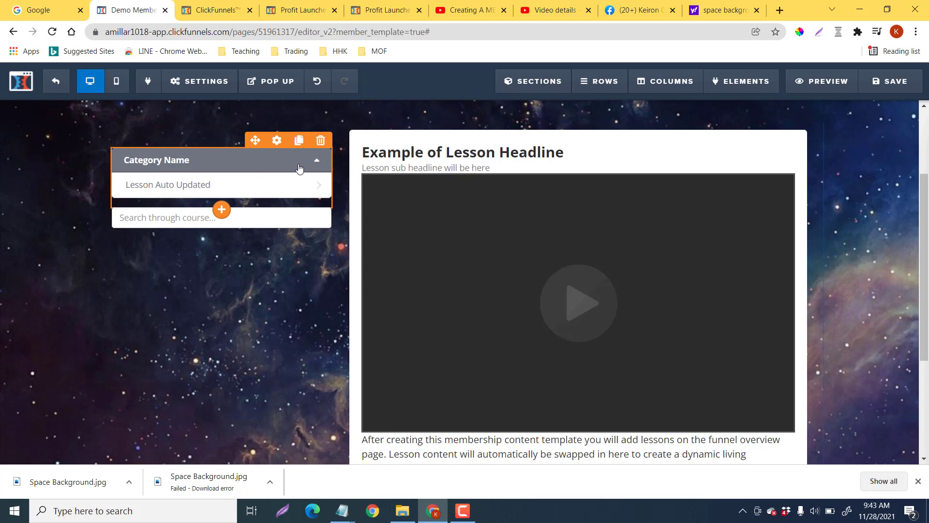
{"action": "left_click", "coordinate": [265, 163]}
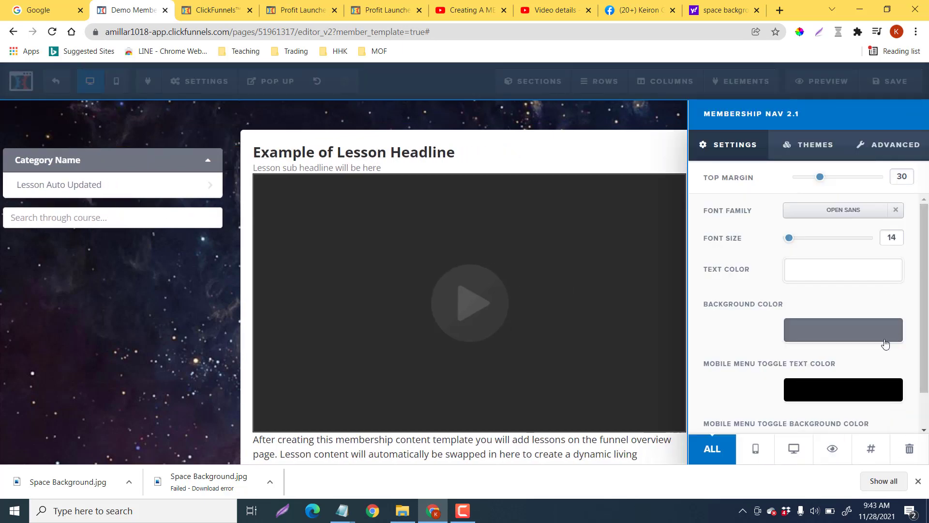
{"action": "left_click", "coordinate": [834, 334]}
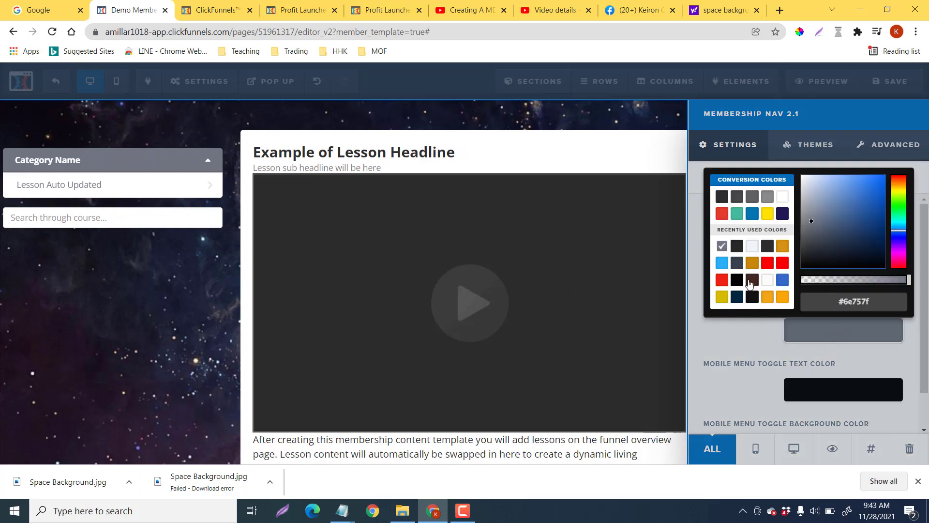
{"action": "left_click", "coordinate": [721, 263]}
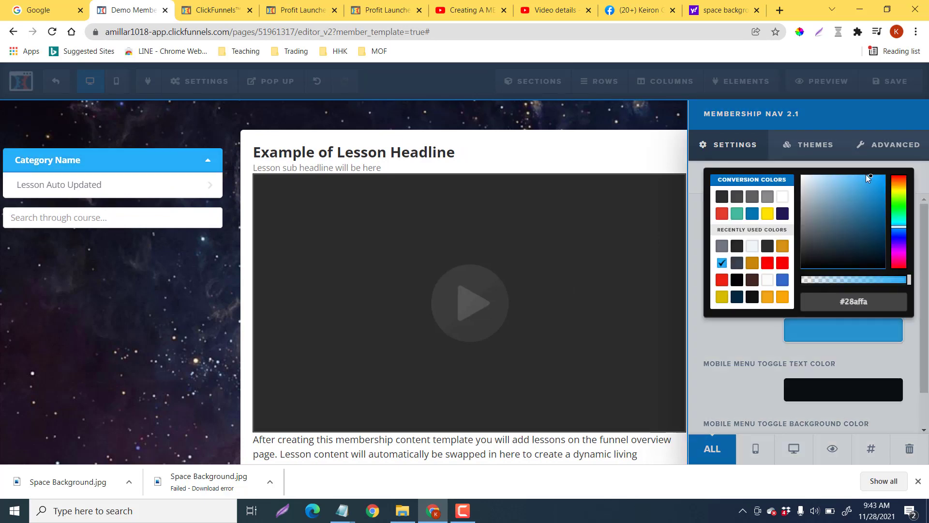
{"action": "left_click_drag", "start_coordinate": [867, 176], "coordinate": [872, 210]}
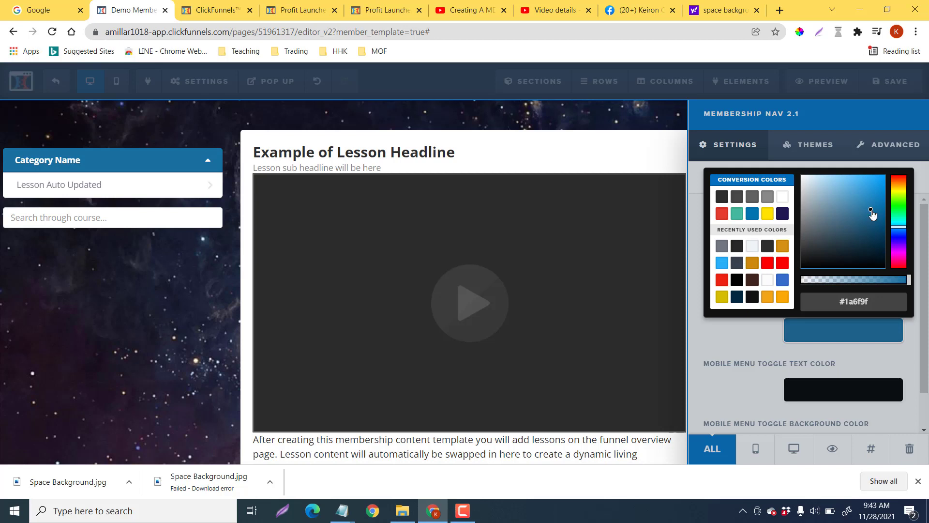
Copy the navigation's colour code #1a6f9f into the untitled Notepad note, two lines below the Warrior Plus links
{"action": "left_click", "coordinate": [831, 308]}
{"action": "key", "text": "ctrl+c"}
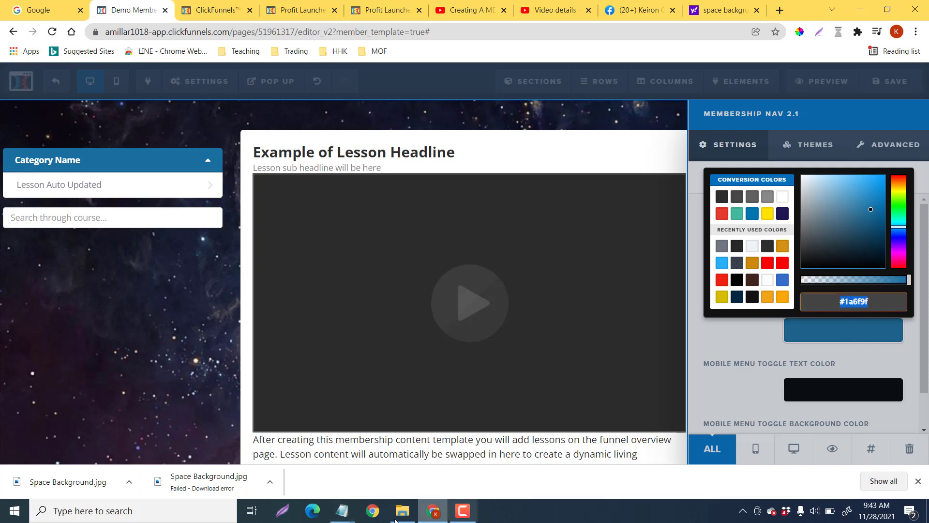
{"action": "left_click", "coordinate": [337, 512]}
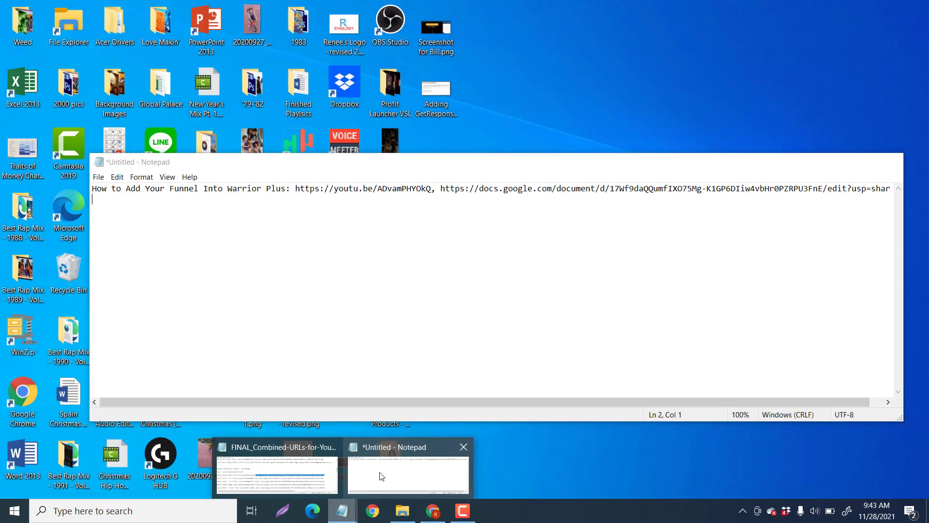
{"action": "left_click", "coordinate": [381, 478]}
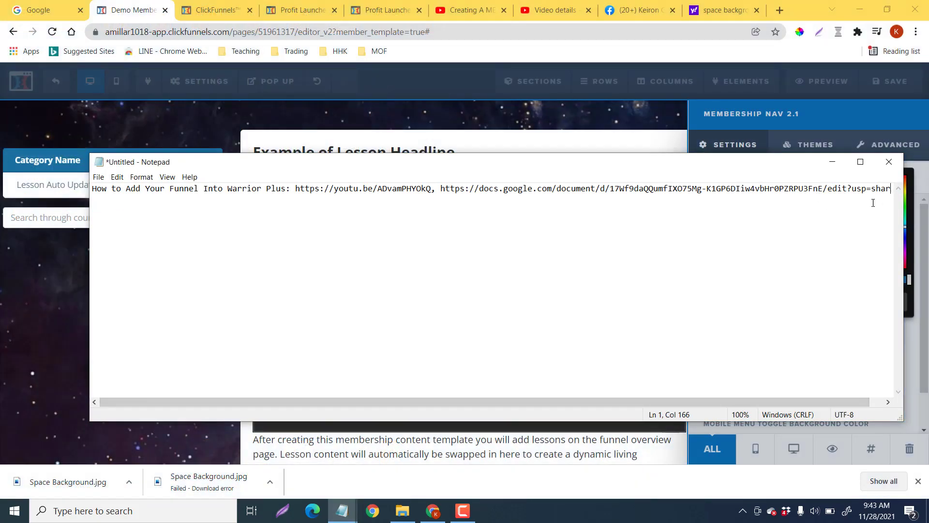
{"action": "key", "text": "Right"}
{"action": "key", "text": "Right"}
{"action": "key", "text": "Right"}
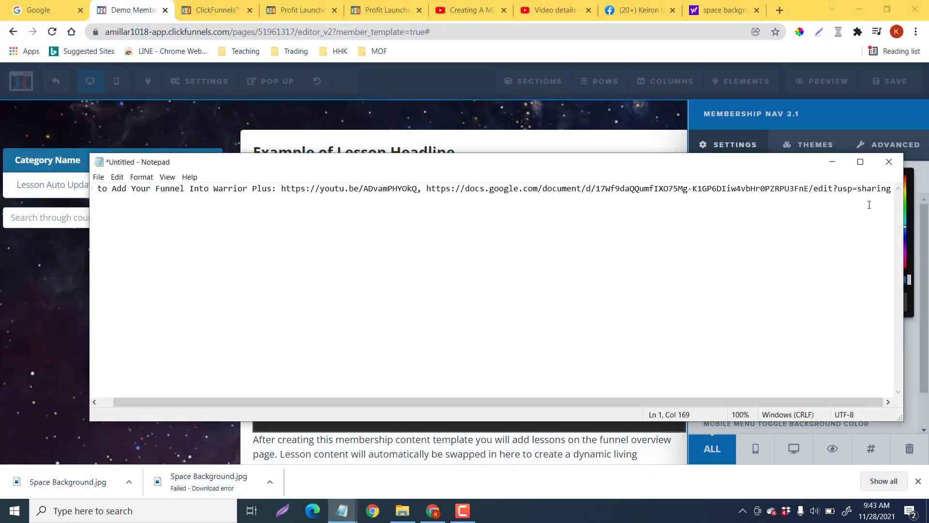
{"action": "key", "text": "Return"}
{"action": "key", "text": "Return"}
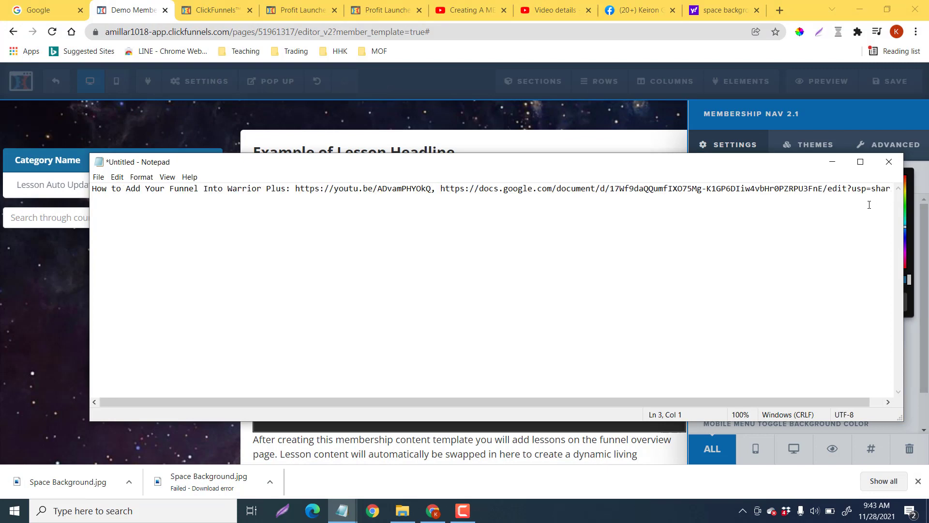
{"action": "key", "text": "ctrl+v"}
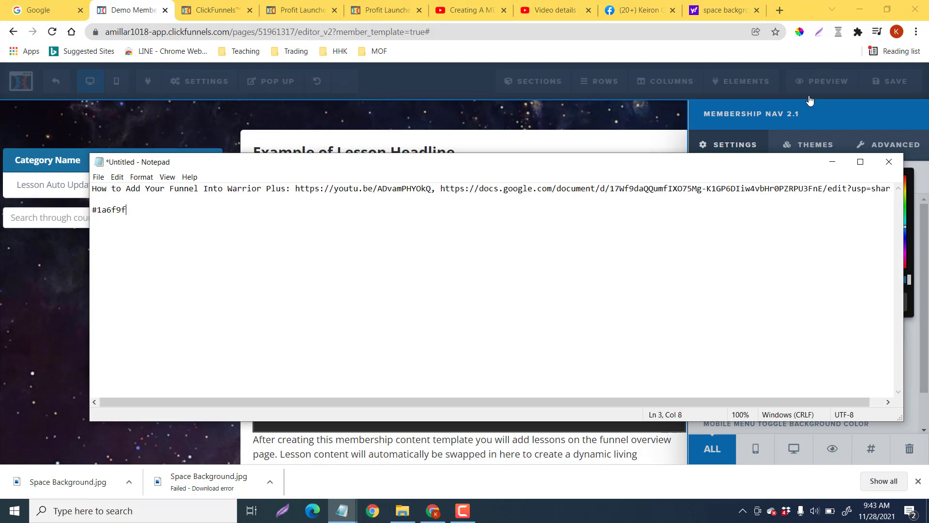
{"action": "left_click", "coordinate": [832, 161]}
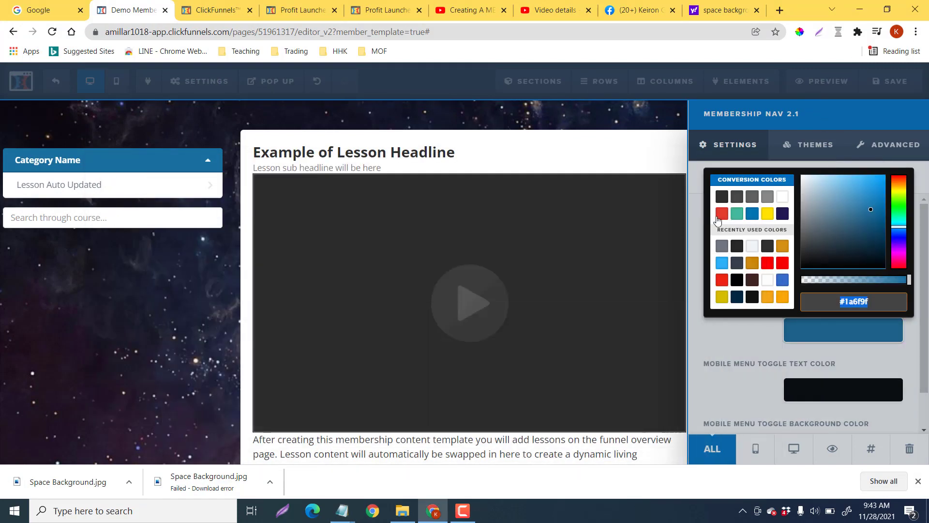
{"action": "left_click", "coordinate": [509, 153]}
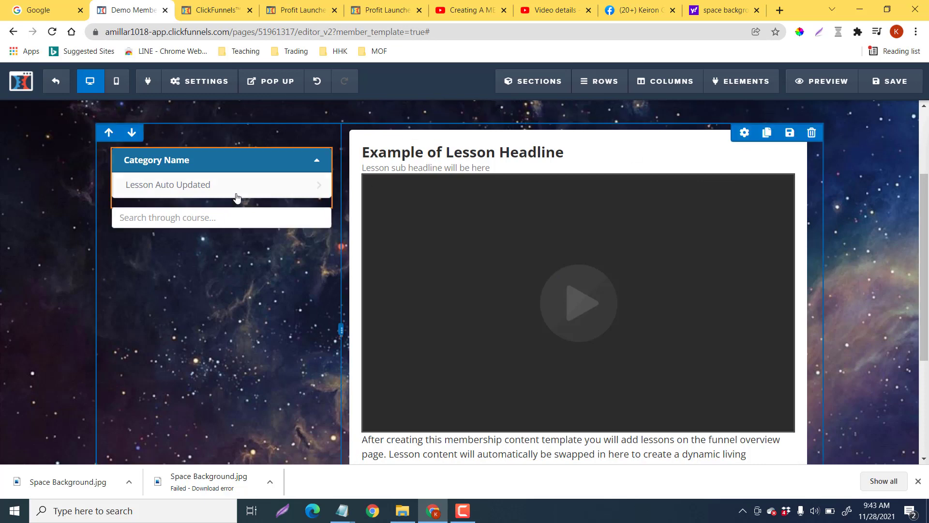
Check the membership navigation's text and mobile menu colour settings, save the page and return to the funnel's Membership Area overview
{"action": "left_click", "coordinate": [248, 166]}
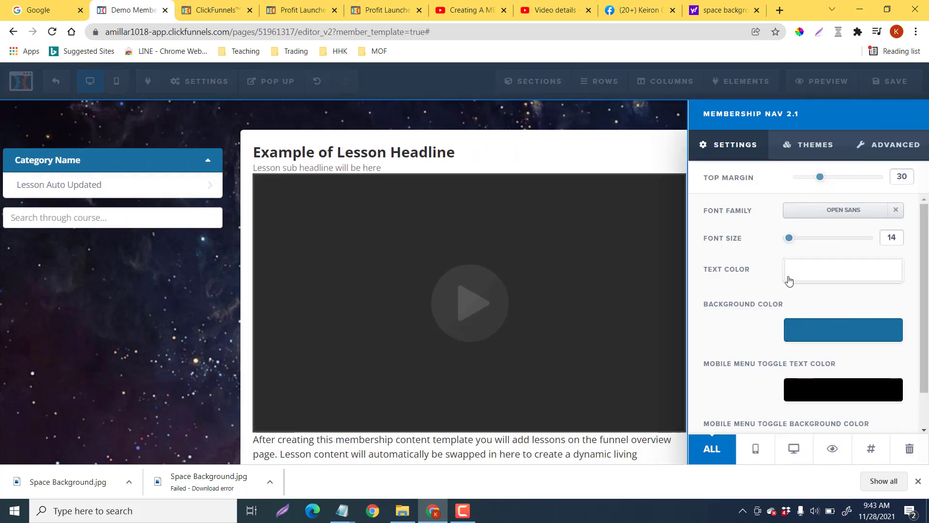
{"action": "scroll", "coordinate": [798, 310], "scroll_direction": "down", "scroll_amount": 1}
{"action": "scroll", "coordinate": [797, 303], "scroll_direction": "up", "scroll_amount": 1}
{"action": "scroll", "coordinate": [801, 344], "scroll_direction": "down", "scroll_amount": 1}
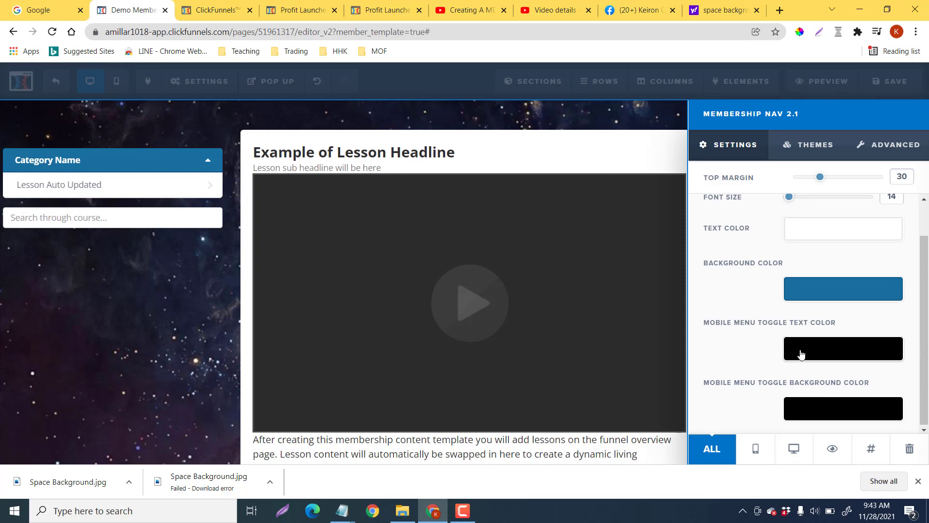
{"action": "scroll", "coordinate": [802, 354], "scroll_direction": "up", "scroll_amount": 1}
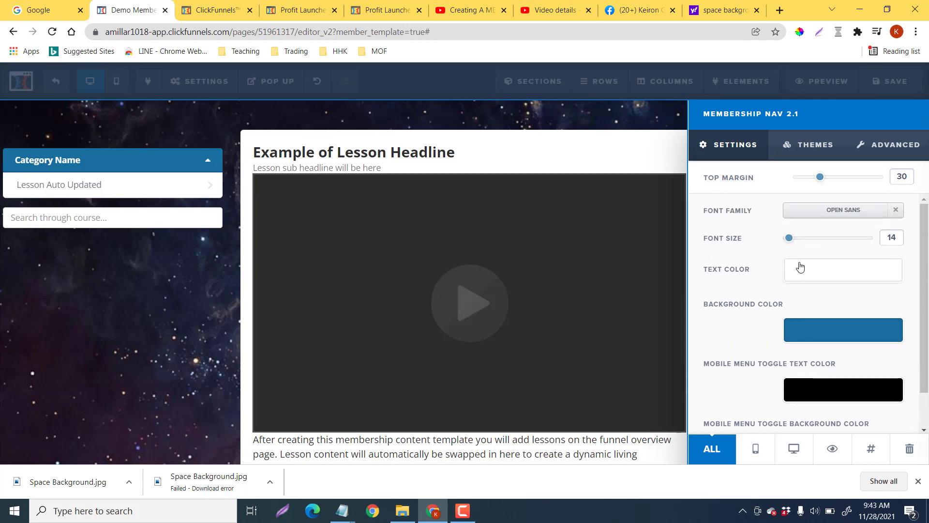
{"action": "left_click", "coordinate": [181, 274]}
{"action": "left_click", "coordinate": [886, 82]}
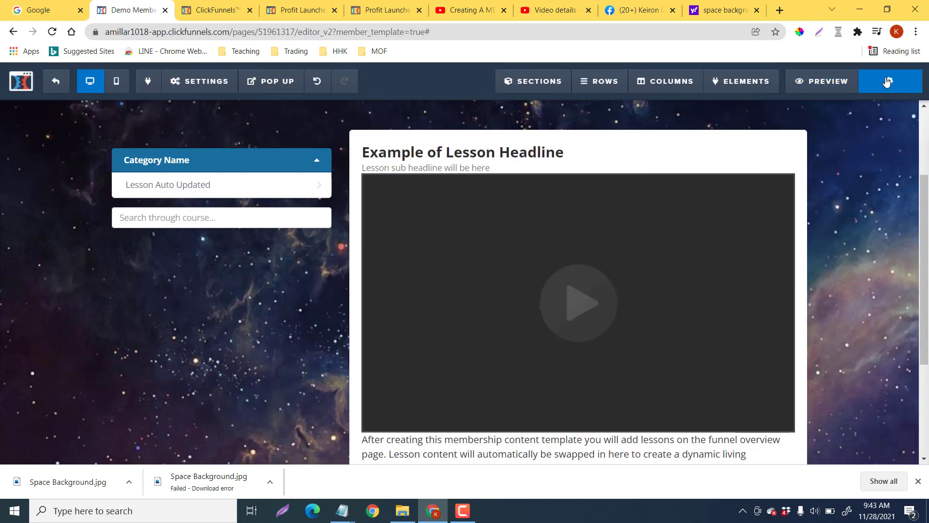
{"action": "left_click", "coordinate": [56, 83]}
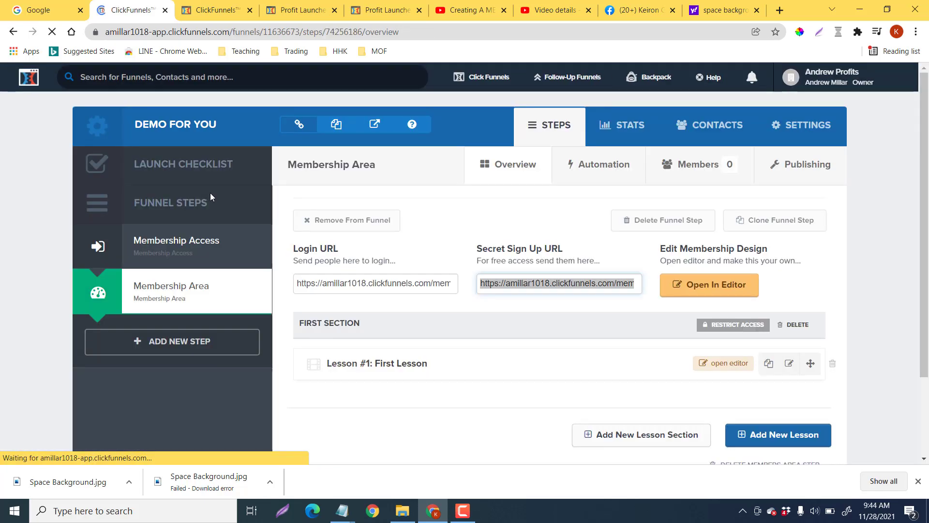
Examine how the Profit Launcher member page and its funnel organise lessons into sections
{"action": "scroll", "coordinate": [451, 283], "scroll_direction": "down", "scroll_amount": 2}
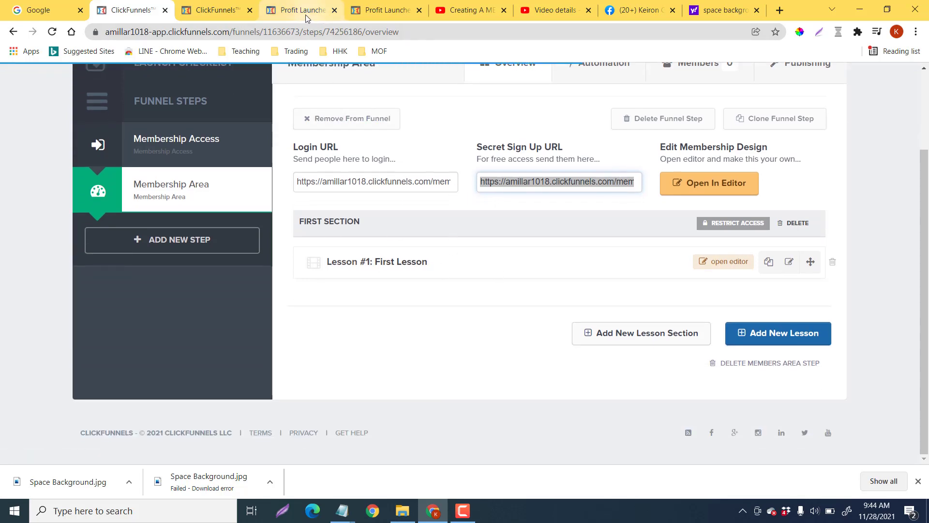
{"action": "left_click", "coordinate": [321, 14]}
{"action": "left_click", "coordinate": [380, 12]}
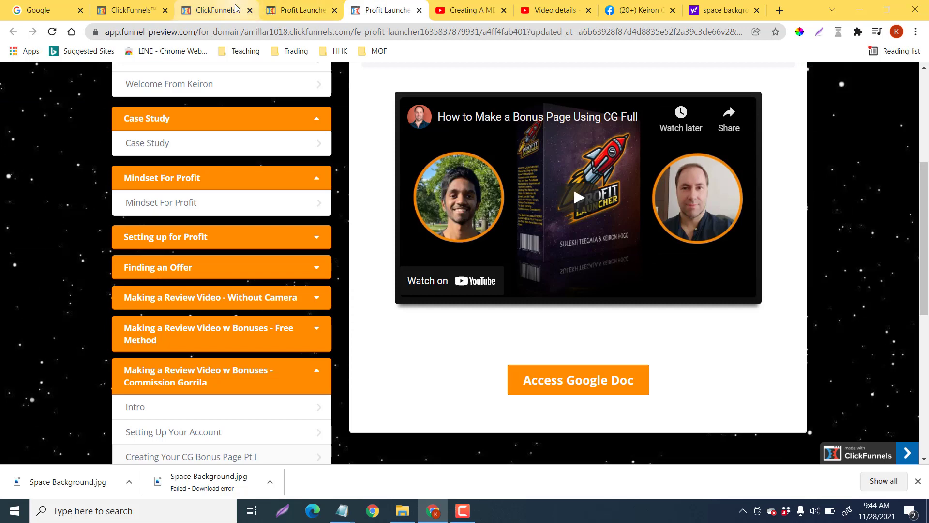
{"action": "left_click", "coordinate": [216, 10]}
{"action": "scroll", "coordinate": [365, 296], "scroll_direction": "down", "scroll_amount": 5}
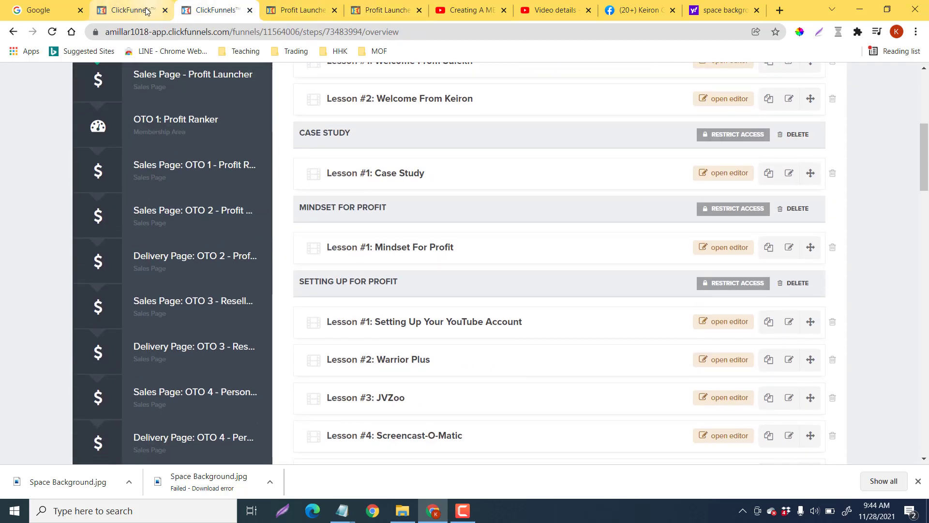
{"action": "left_click", "coordinate": [147, 10]}
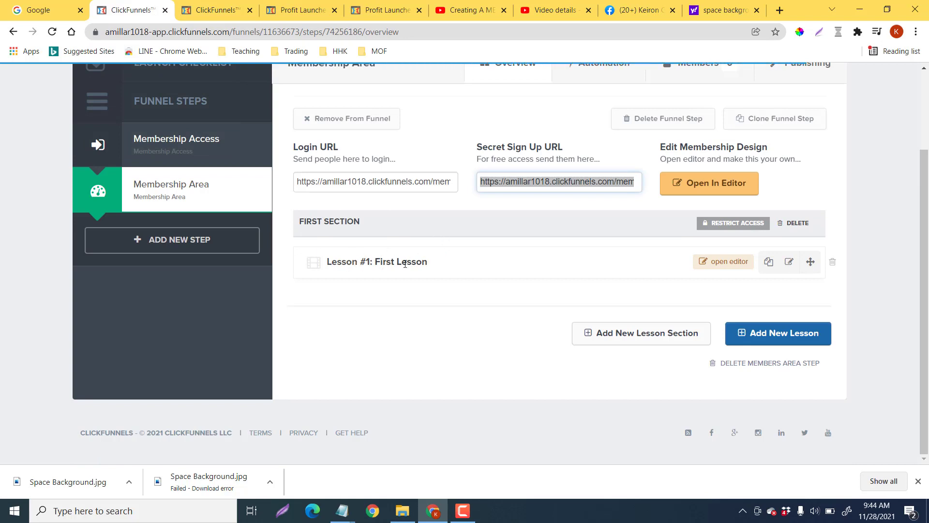
Rename the Membership Area's First Section lesson section to Welcome
{"action": "left_click", "coordinate": [346, 223]}
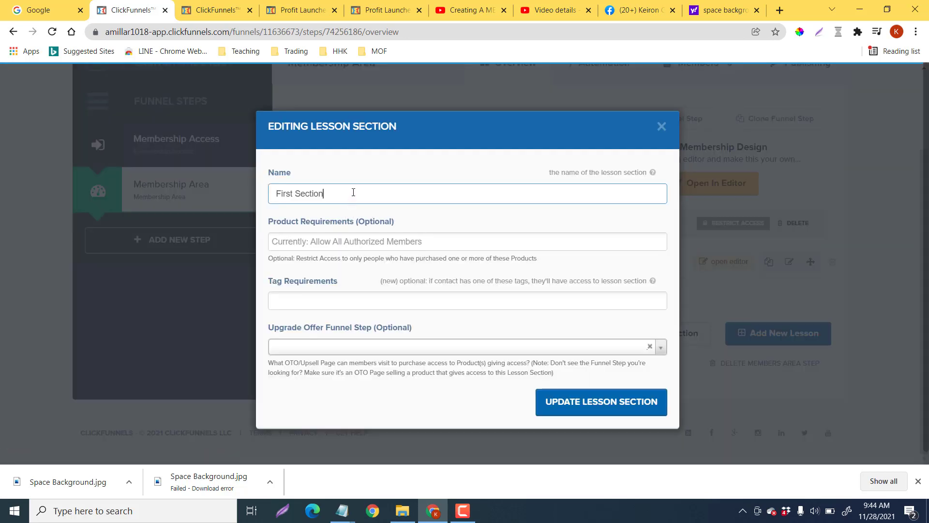
{"action": "key", "text": "BackSpace"}
{"action": "key", "text": "BackSpace"}
{"action": "key", "text": "BackSpace"}
{"action": "key", "text": "BackSpace"}
{"action": "key", "text": "BackSpace"}
{"action": "key", "text": "BackSpace"}
{"action": "key", "text": "BackSpace"}
{"action": "key", "text": "BackSpace"}
{"action": "key", "text": "BackSpace"}
{"action": "key", "text": "BackSpace"}
{"action": "key", "text": "BackSpace"}
{"action": "key", "text": "BackSpace"}
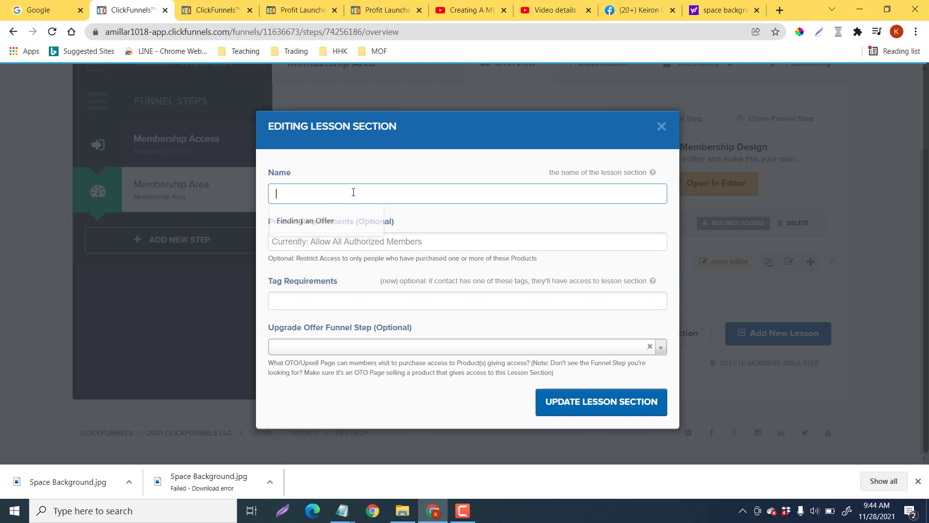
{"action": "type", "text": "Welcome"}
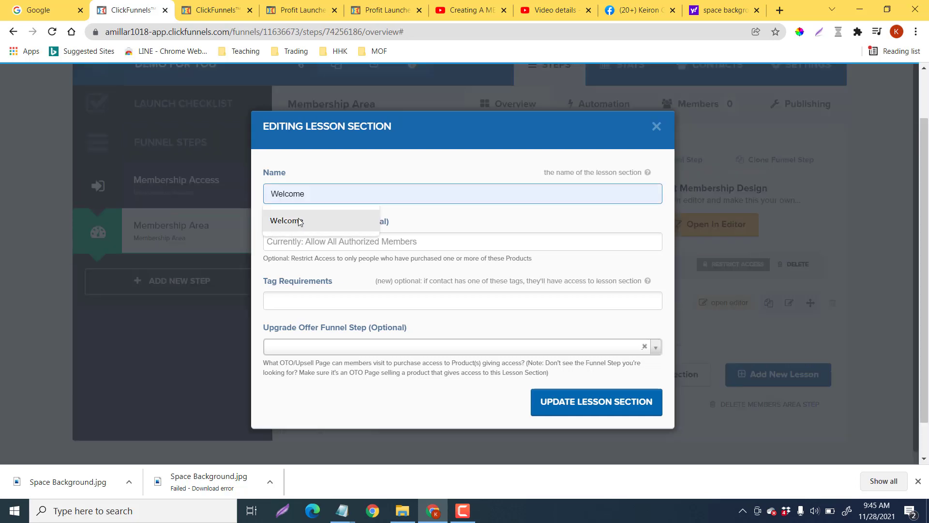
{"action": "left_click", "coordinate": [292, 220]}
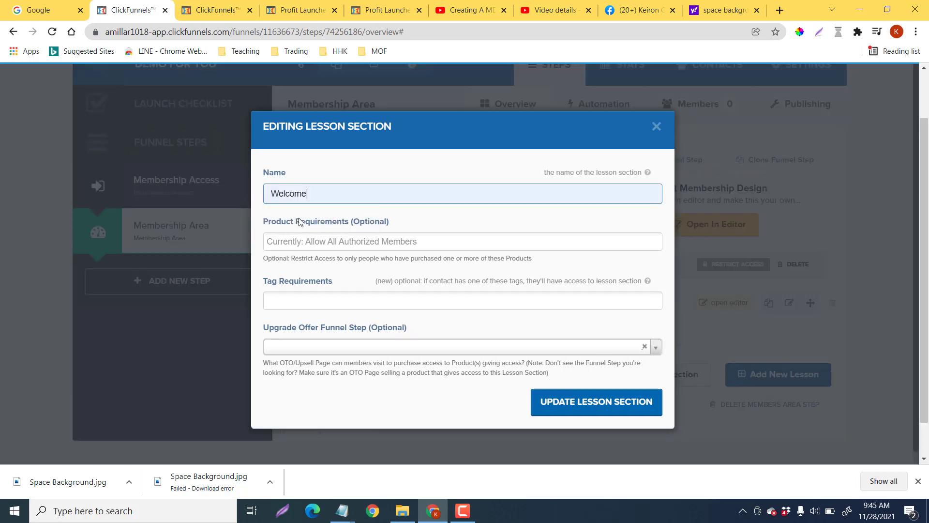
{"action": "left_click", "coordinate": [603, 405]}
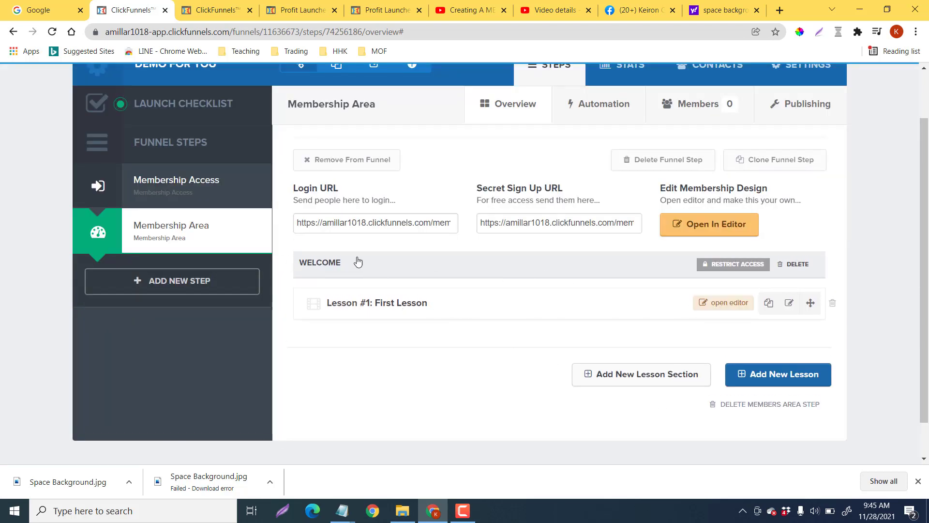
Delete all the placeholder Download Now! rows and their section from Lesson #1: First Lesson, keeping the title block
{"action": "left_click", "coordinate": [726, 304]}
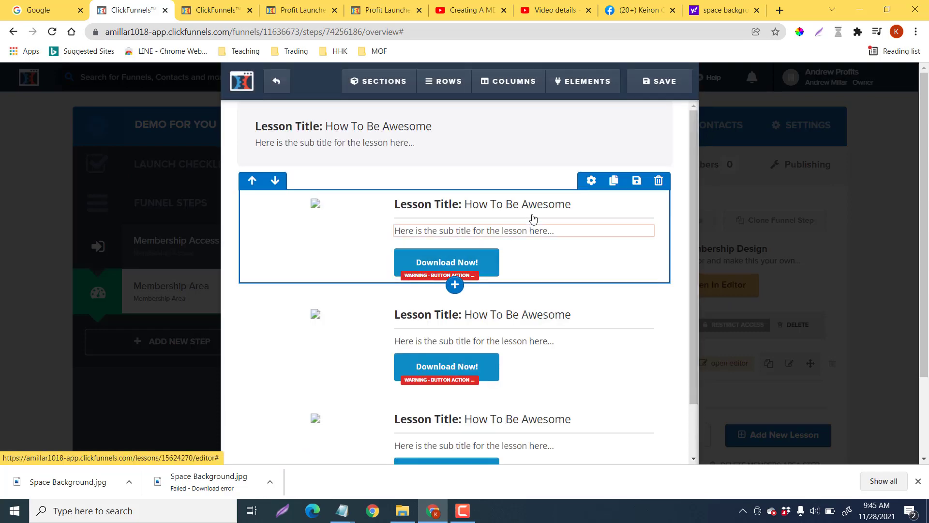
{"action": "scroll", "coordinate": [463, 213], "scroll_direction": "down", "scroll_amount": 2}
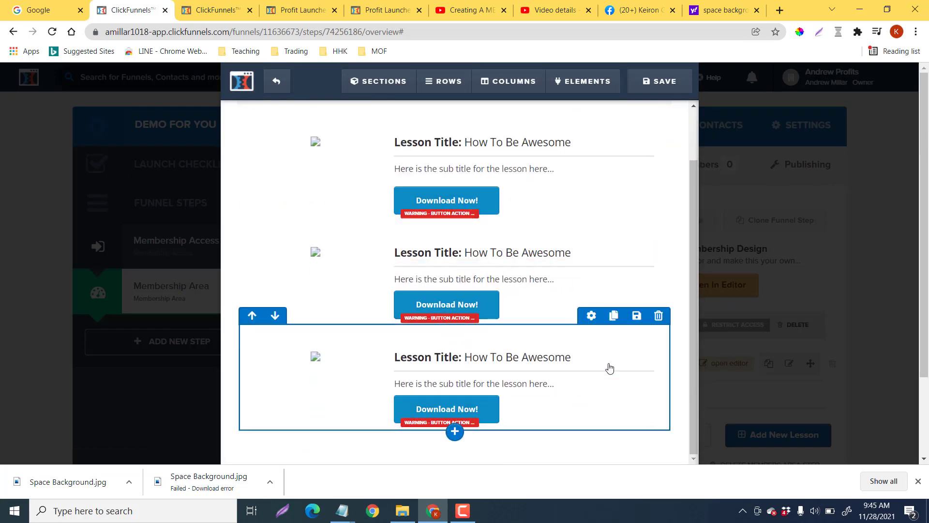
{"action": "left_click", "coordinate": [659, 316]}
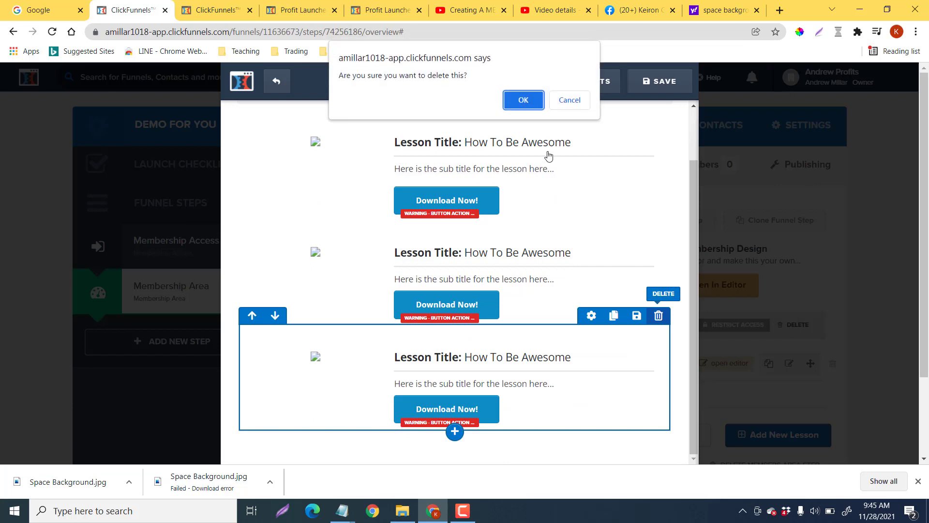
{"action": "left_click", "coordinate": [524, 100]}
{"action": "left_click", "coordinate": [658, 273]}
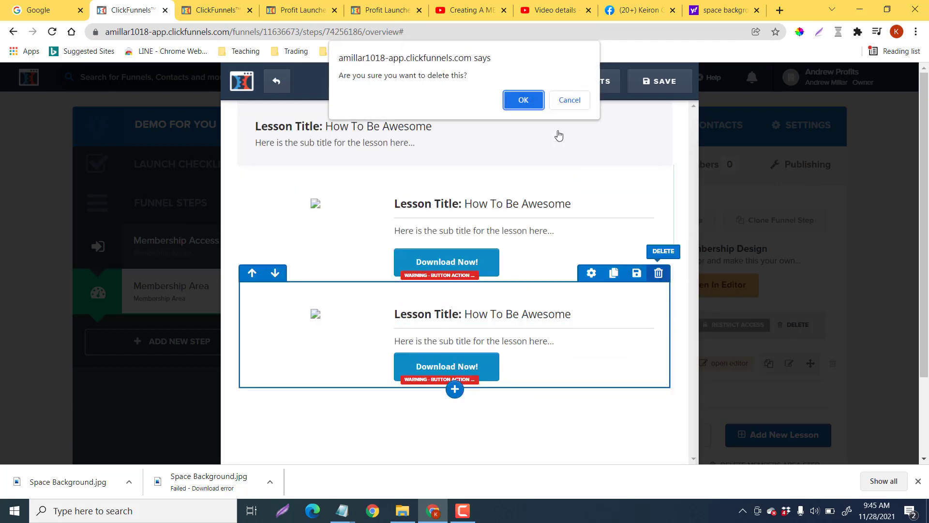
{"action": "left_click", "coordinate": [521, 106]}
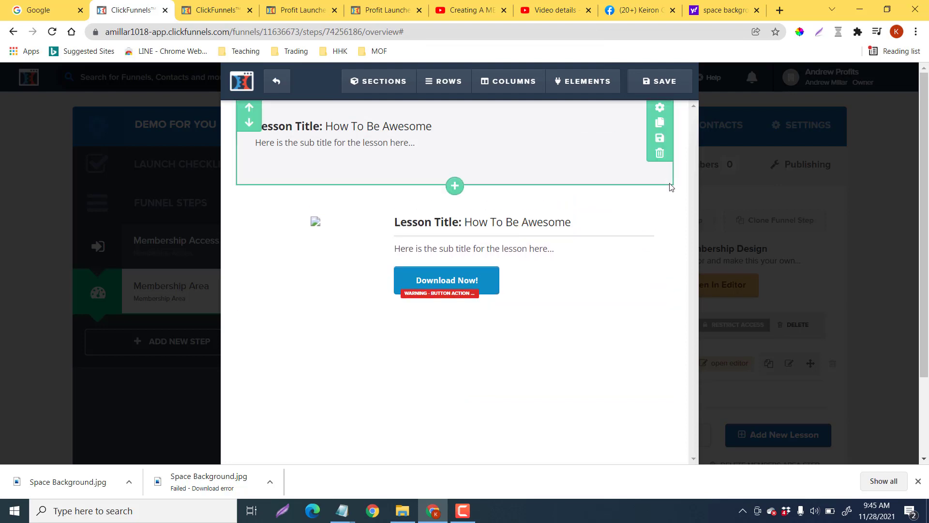
{"action": "left_click", "coordinate": [660, 220]}
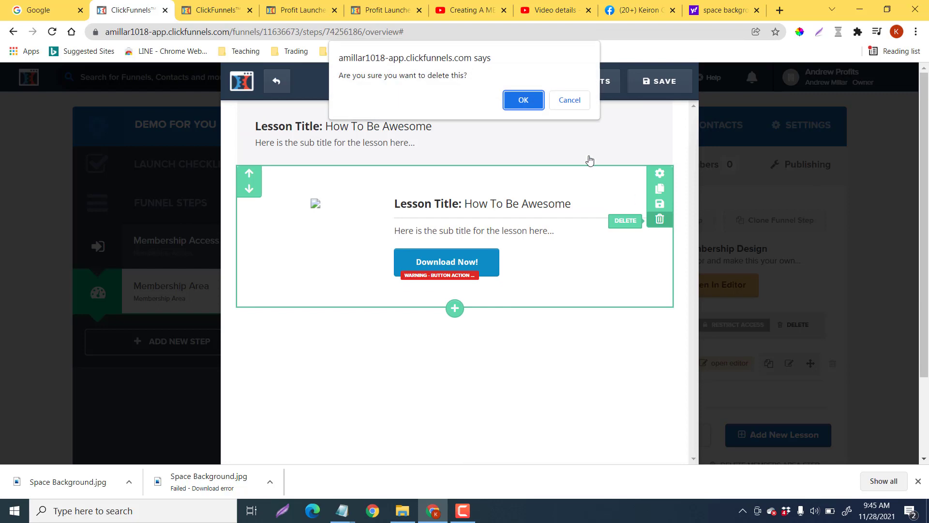
{"action": "left_click", "coordinate": [524, 101]}
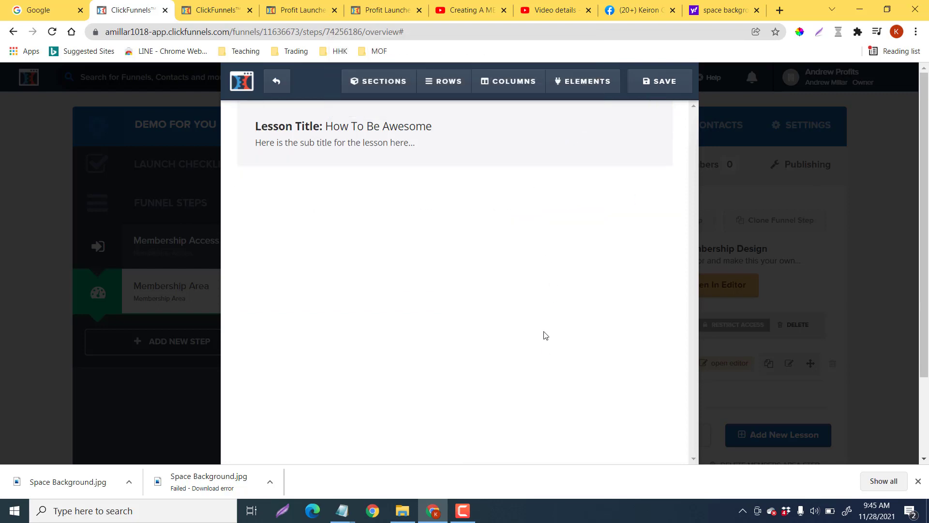
Replace the lesson title placeholder in Lesson #1's title block with Welcome
{"action": "left_click", "coordinate": [428, 133]}
{"action": "left_click_drag", "start_coordinate": [439, 126], "coordinate": [210, 139]}
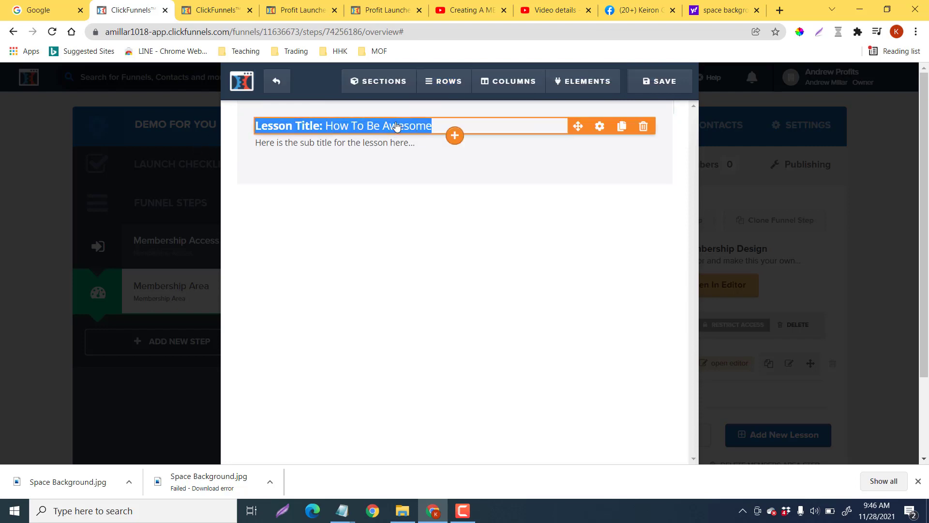
{"action": "left_click", "coordinate": [419, 127]}
{"action": "triple_click", "coordinate": [418, 126]}
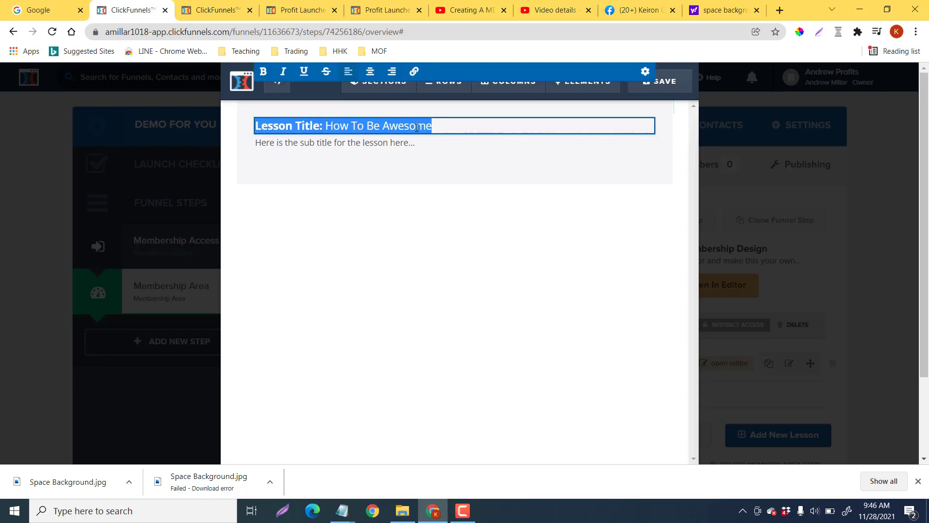
{"action": "type", "text": "Welco"}
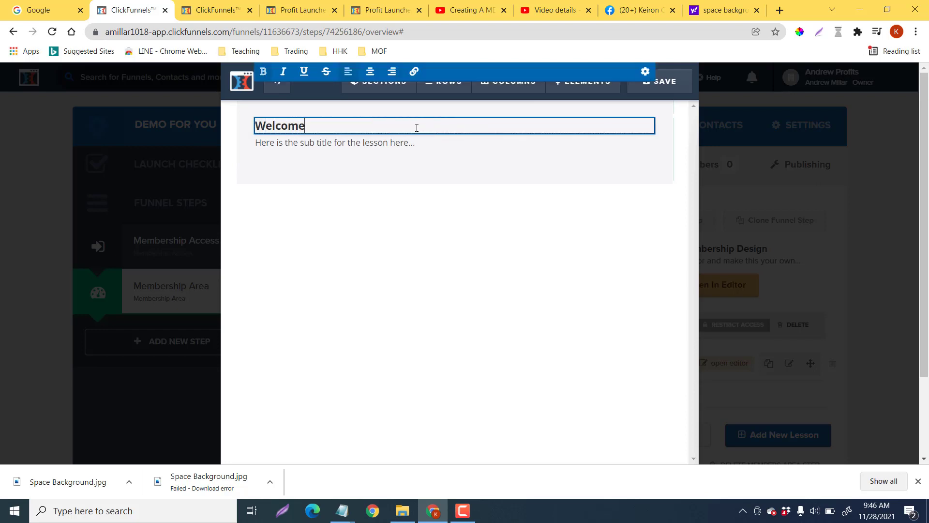
{"action": "type", "text": "me"}
{"action": "left_click", "coordinate": [376, 183]}
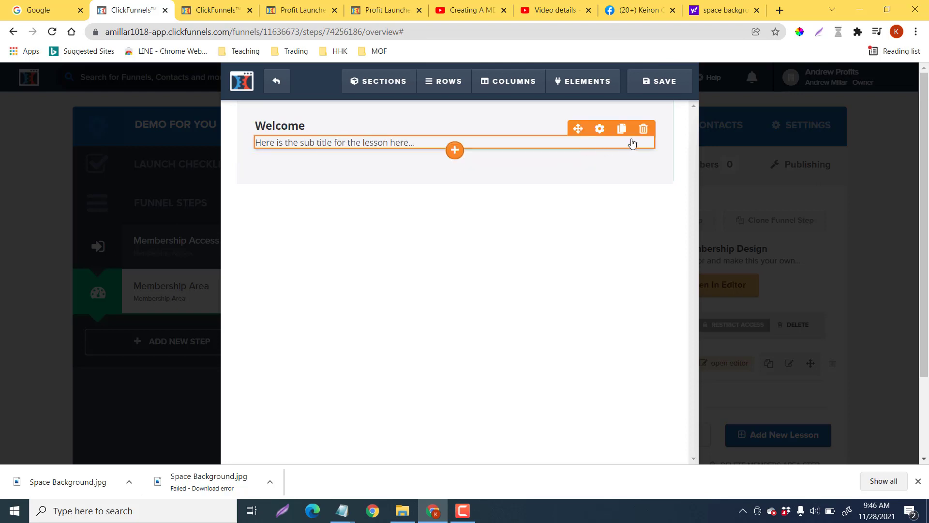
Delete the sub title placeholder under the Welcome heading, save the lesson and return to the Membership Area overview
{"action": "left_click", "coordinate": [644, 129]}
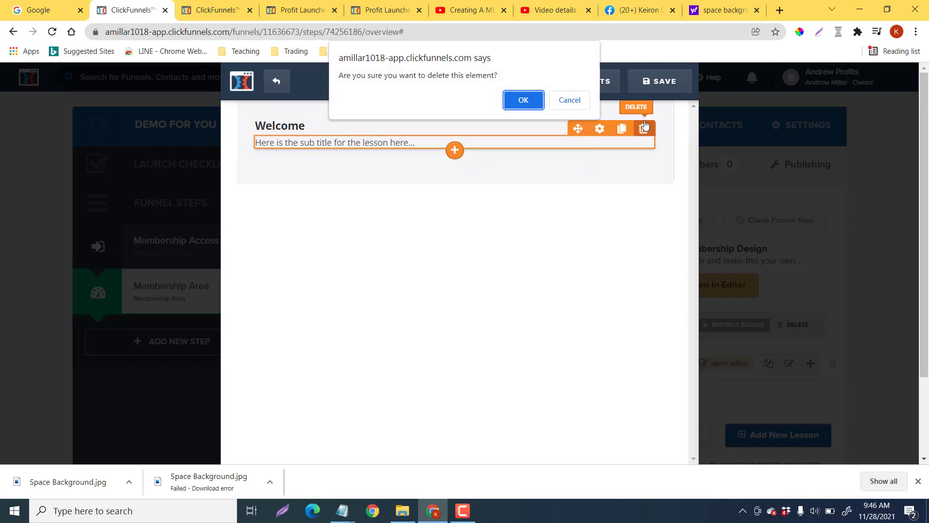
{"action": "left_click", "coordinate": [524, 101]}
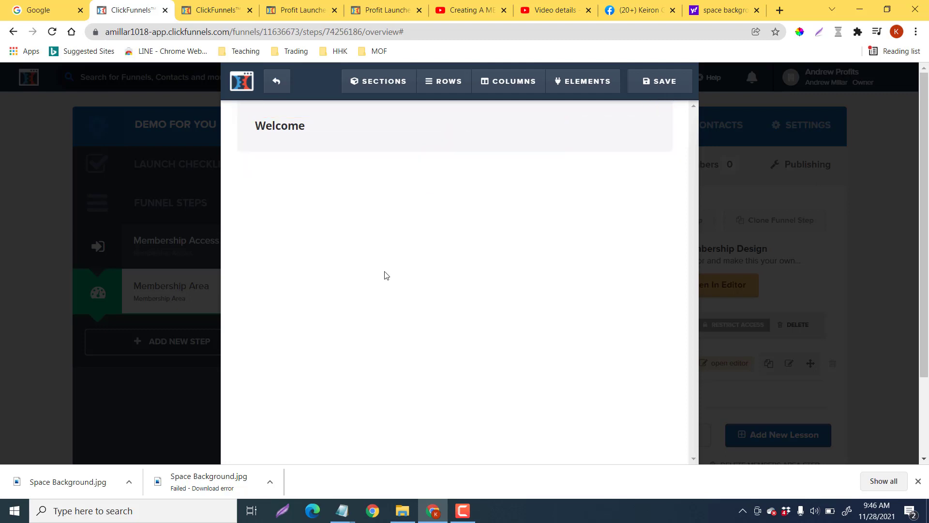
{"action": "left_click", "coordinate": [653, 84]}
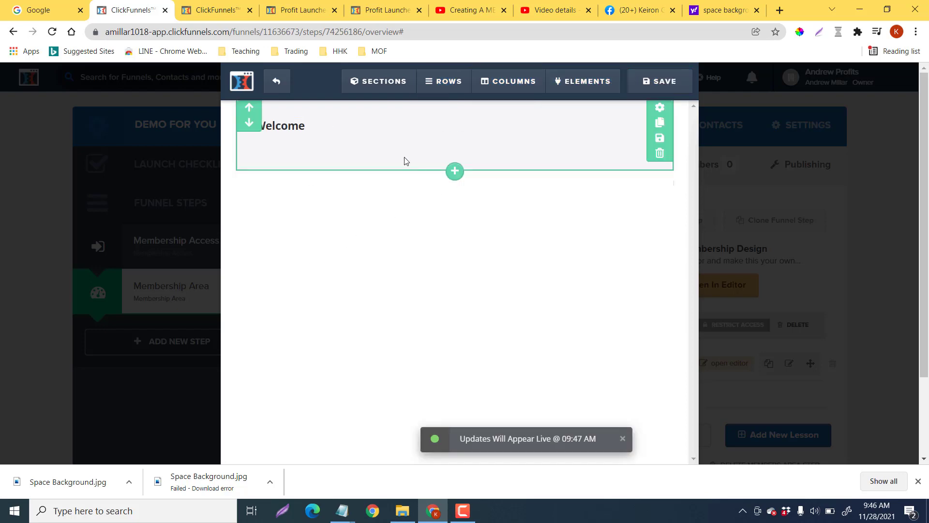
{"action": "left_click", "coordinate": [275, 82]}
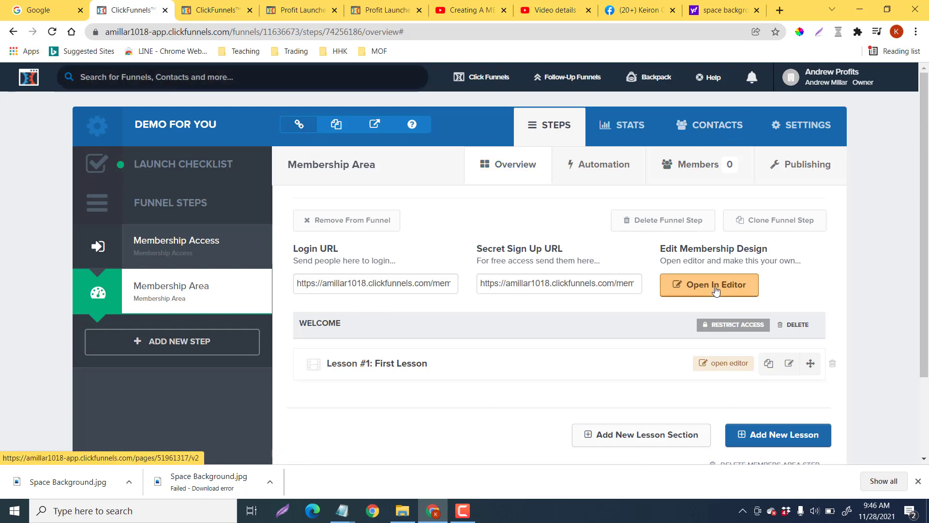
Preview the Membership Area page from its design editor to check the Welcome lesson, and return to the overview
{"action": "left_click", "coordinate": [687, 287]}
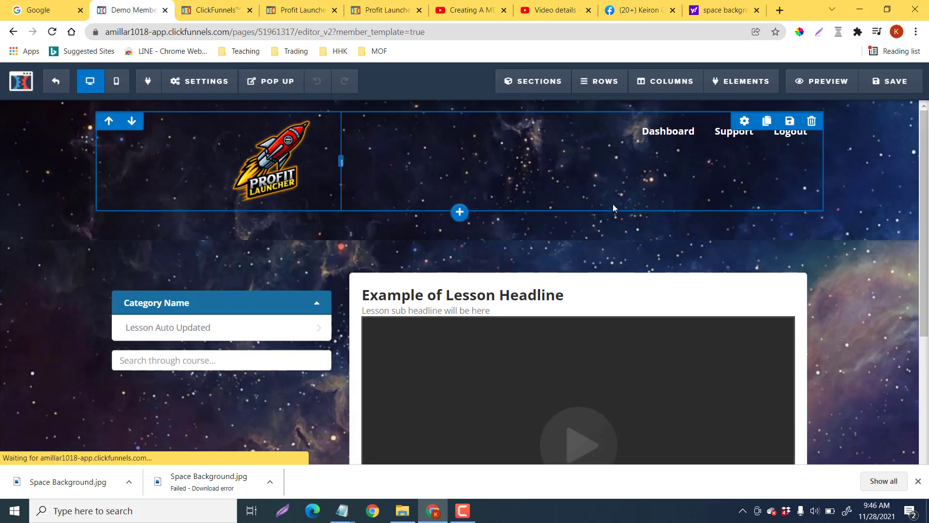
{"action": "left_click", "coordinate": [819, 82]}
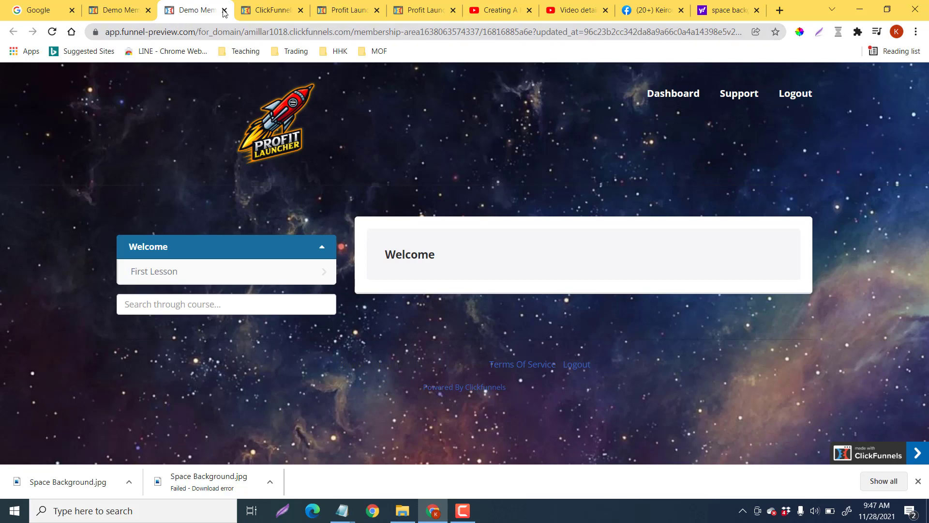
{"action": "left_click", "coordinate": [134, 16]}
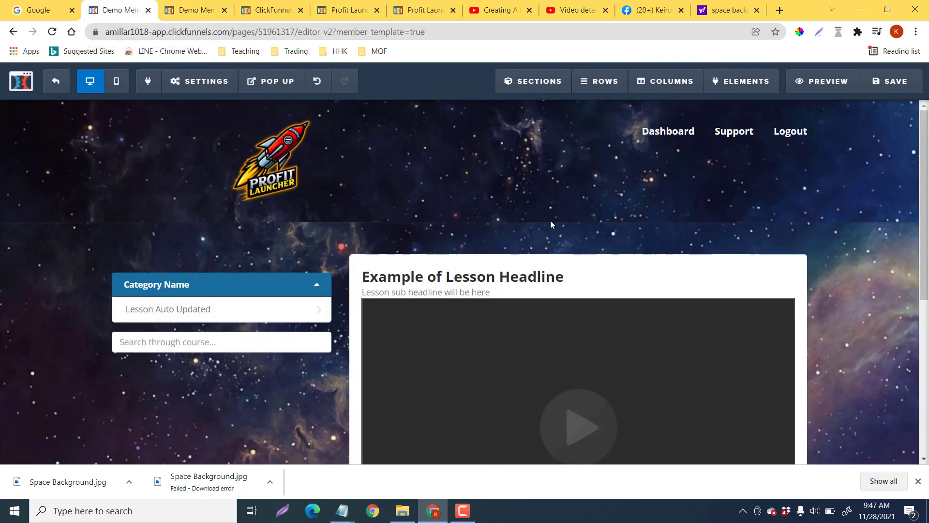
{"action": "scroll", "coordinate": [582, 213], "scroll_direction": "down", "scroll_amount": 1}
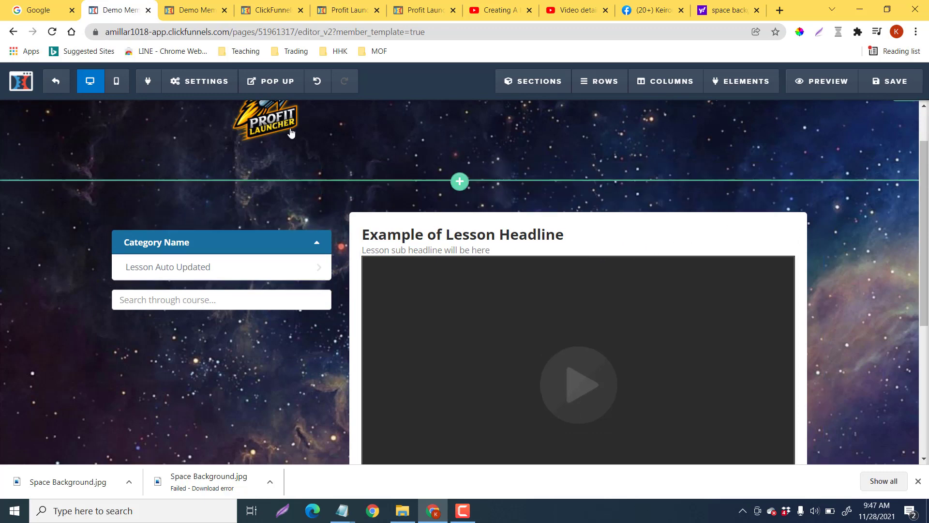
{"action": "left_click", "coordinate": [57, 83]}
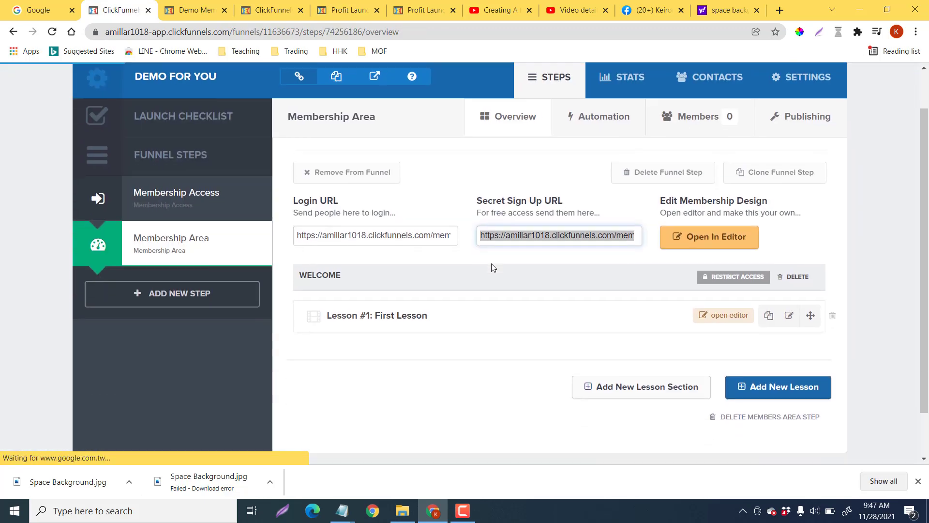
Add a Video element below the Welcome heading in Lesson #1: First Lesson
{"action": "scroll", "coordinate": [493, 267], "scroll_direction": "down", "scroll_amount": 1}
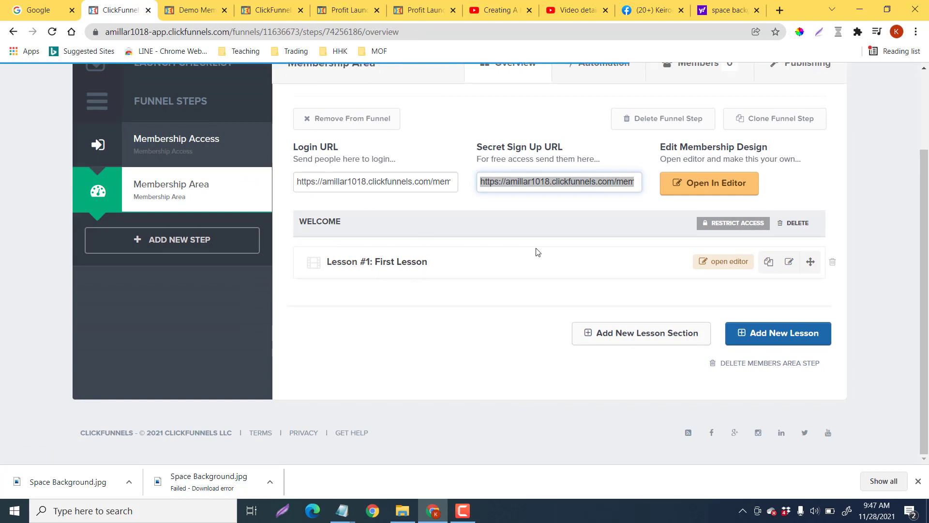
{"action": "left_click", "coordinate": [722, 267]}
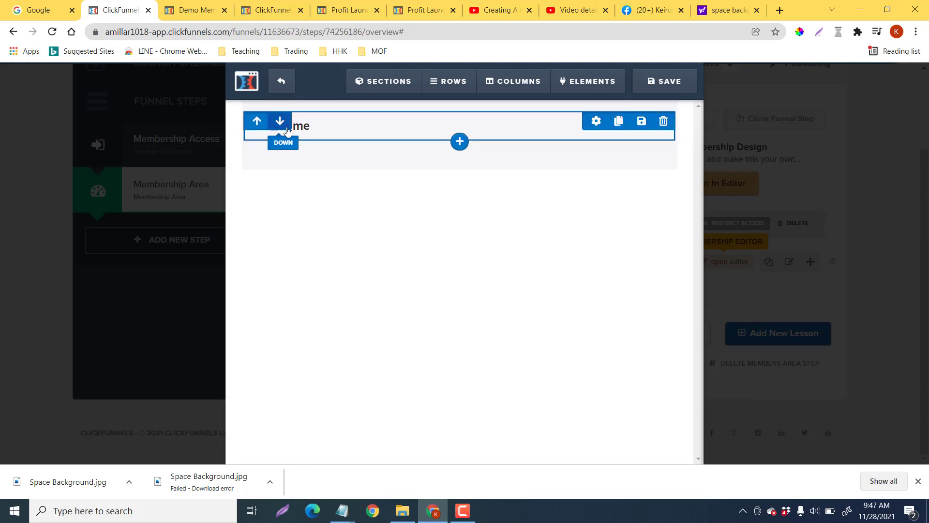
{"action": "mouse_move", "coordinate": [581, 90]}
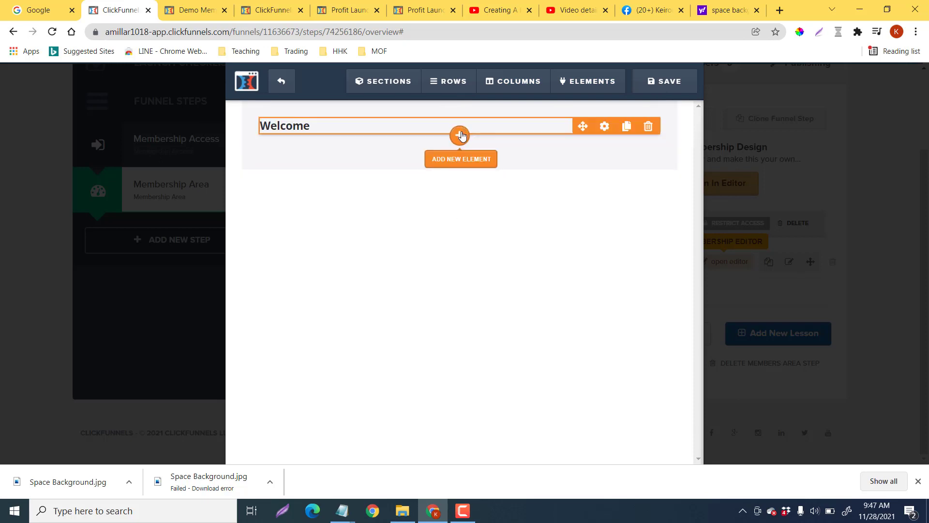
{"action": "left_click", "coordinate": [460, 135]}
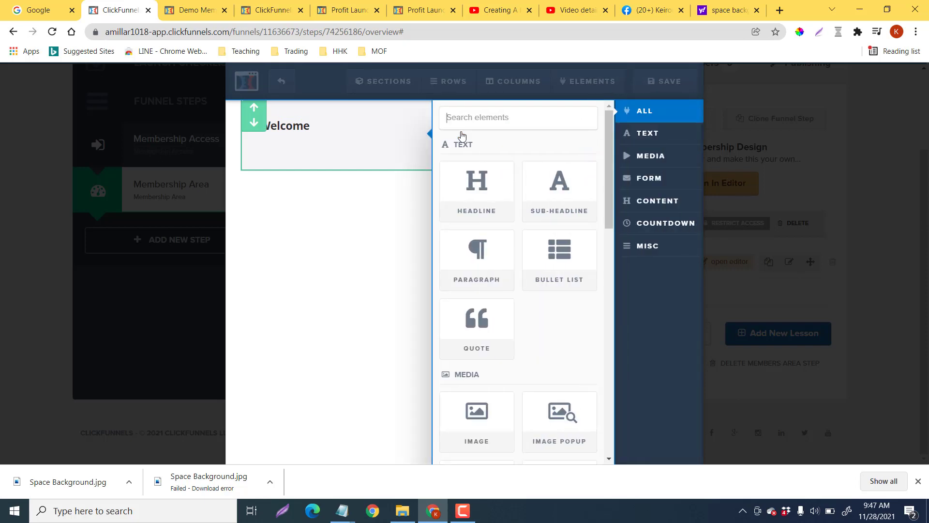
{"action": "scroll", "coordinate": [508, 264], "scroll_direction": "down", "scroll_amount": 4}
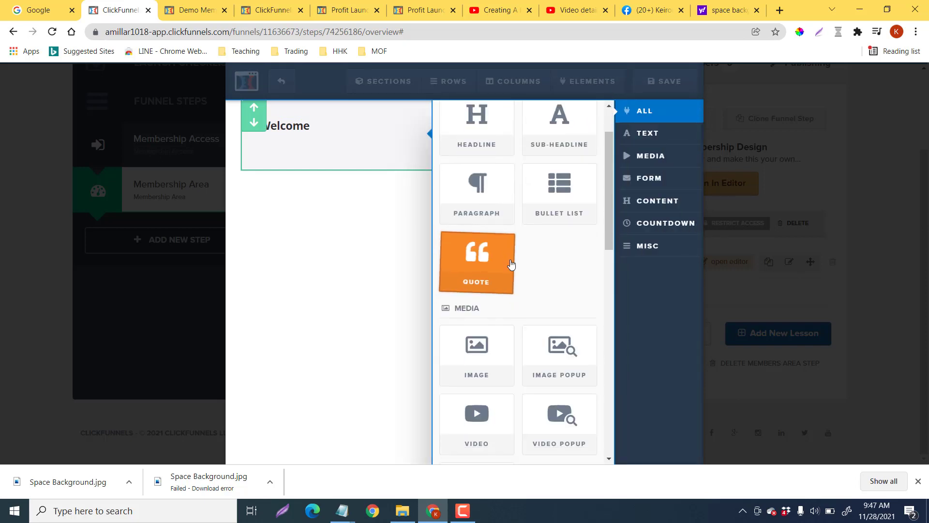
{"action": "left_click", "coordinate": [487, 310]}
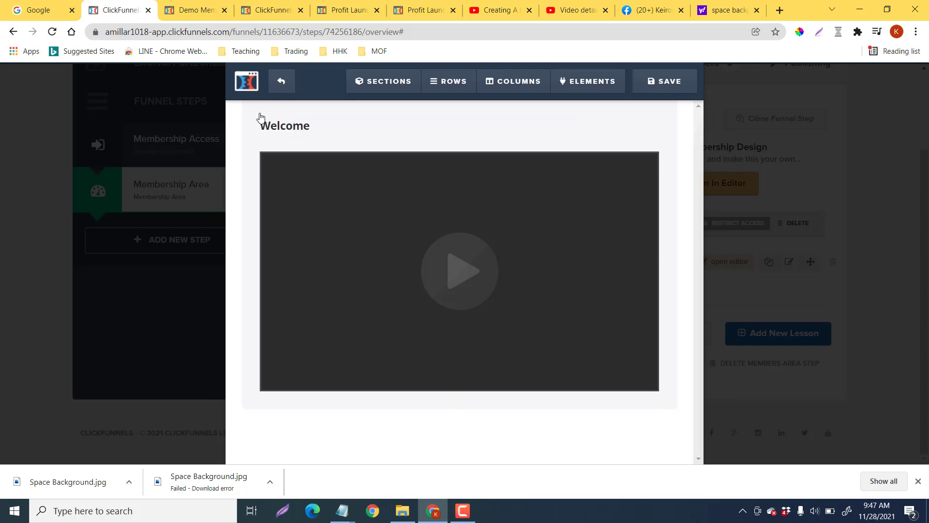
Set the new lesson video's type to YouTube in its settings
{"action": "left_click", "coordinate": [590, 196]}
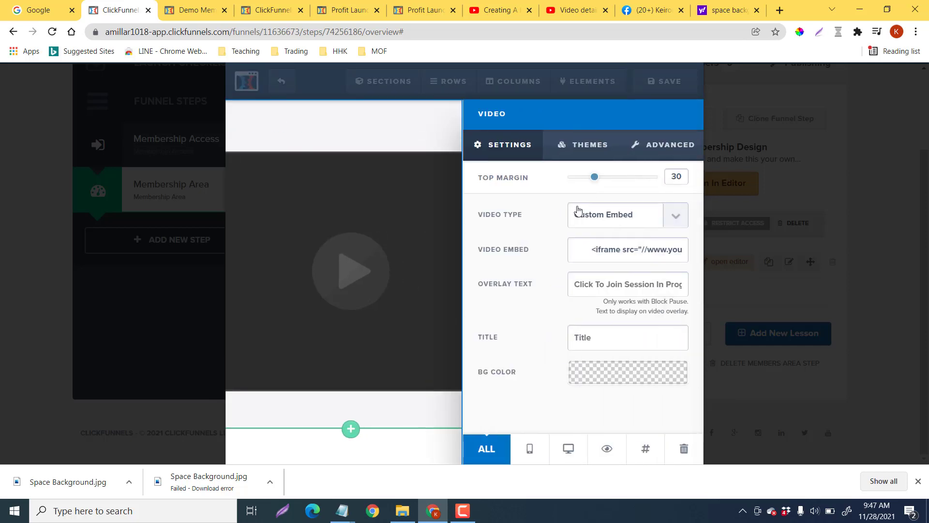
{"action": "left_click", "coordinate": [674, 215]}
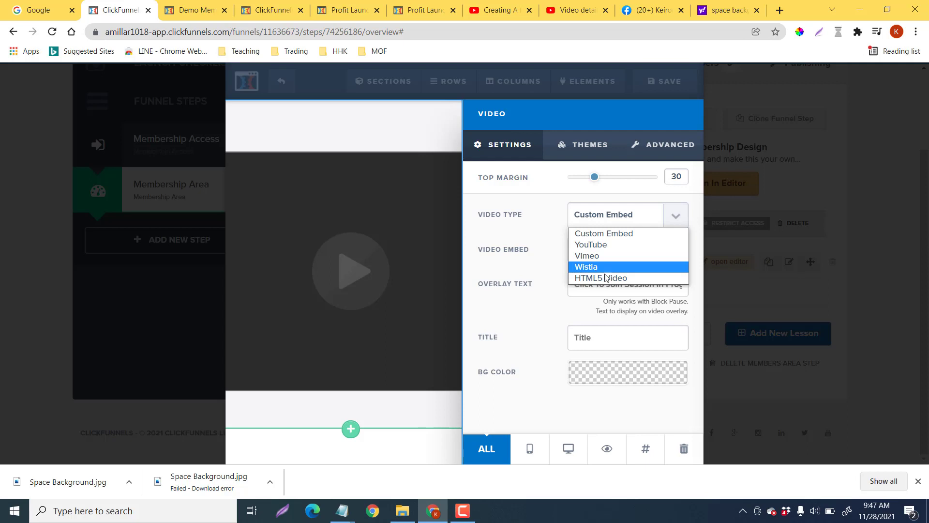
{"action": "left_click", "coordinate": [592, 245]}
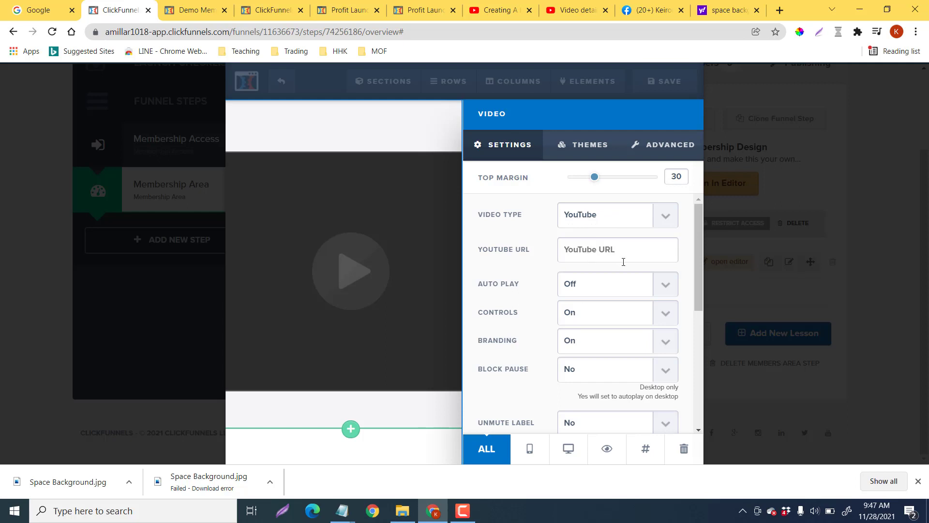
{"action": "left_click", "coordinate": [342, 512]}
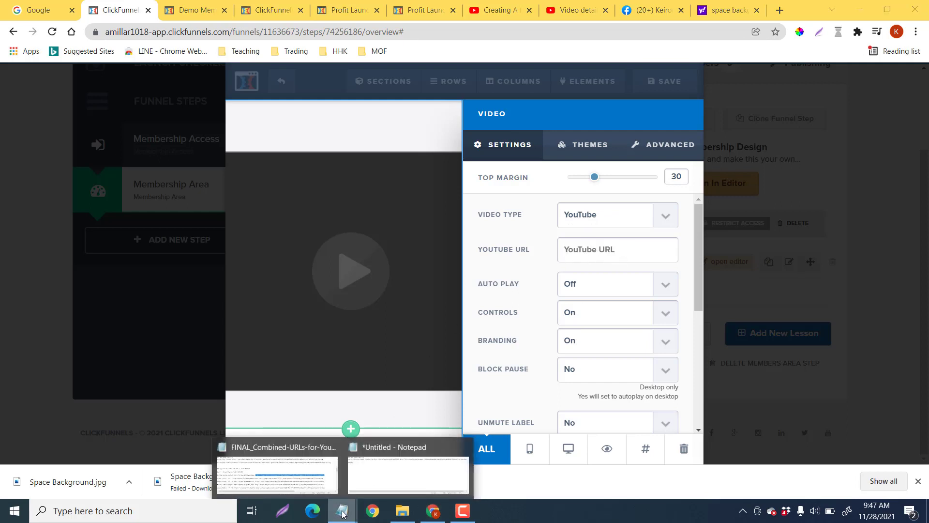
{"action": "left_click", "coordinate": [381, 470]}
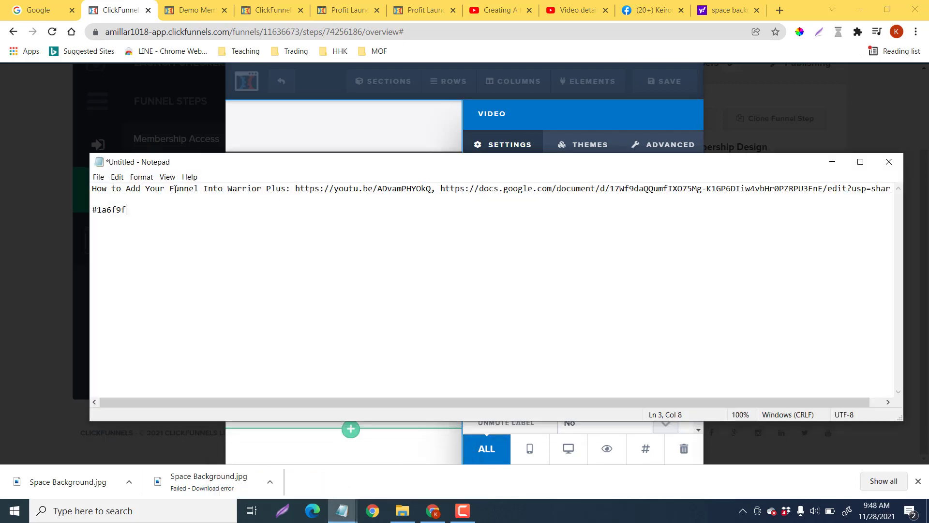
{"action": "left_click_drag", "start_coordinate": [297, 189], "coordinate": [430, 186]}
{"action": "key", "text": "ctrl+c"}
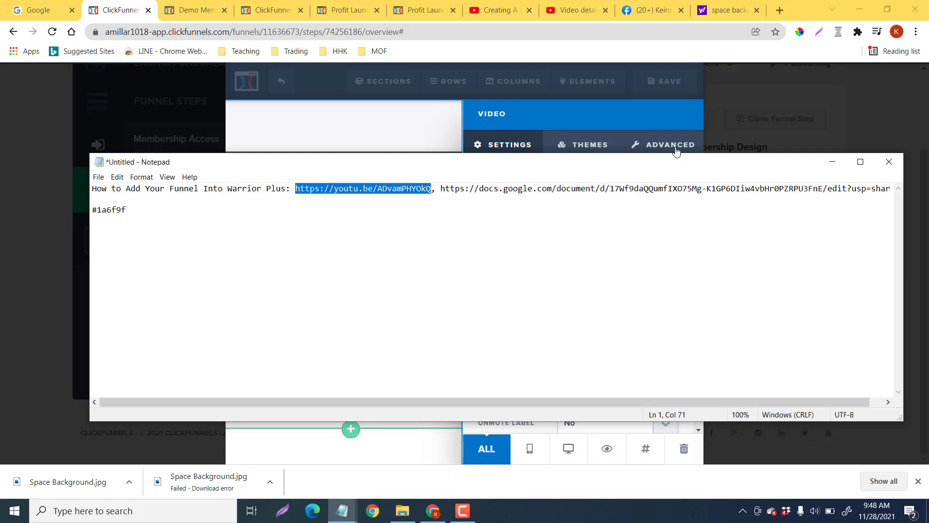
{"action": "left_click", "coordinate": [831, 165]}
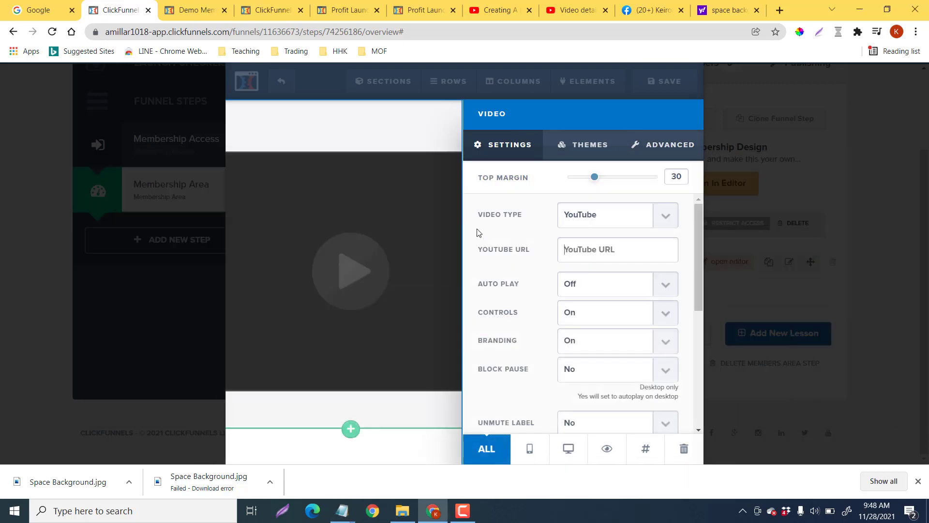
{"action": "left_click", "coordinate": [583, 244]}
{"action": "key", "text": "ctrl+v"}
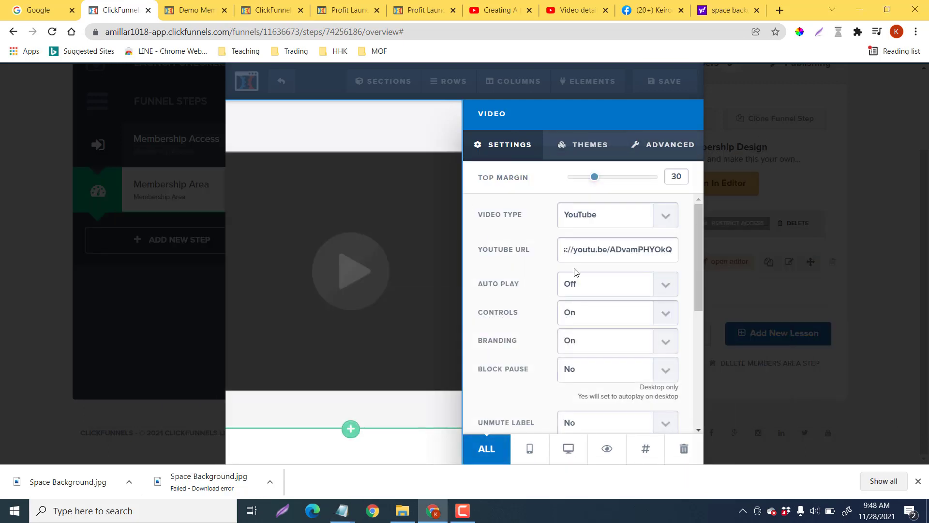
Set the lesson video's background colour to the dark yellow #b7a725 and close its settings
{"action": "scroll", "coordinate": [580, 318], "scroll_direction": "down", "scroll_amount": 3}
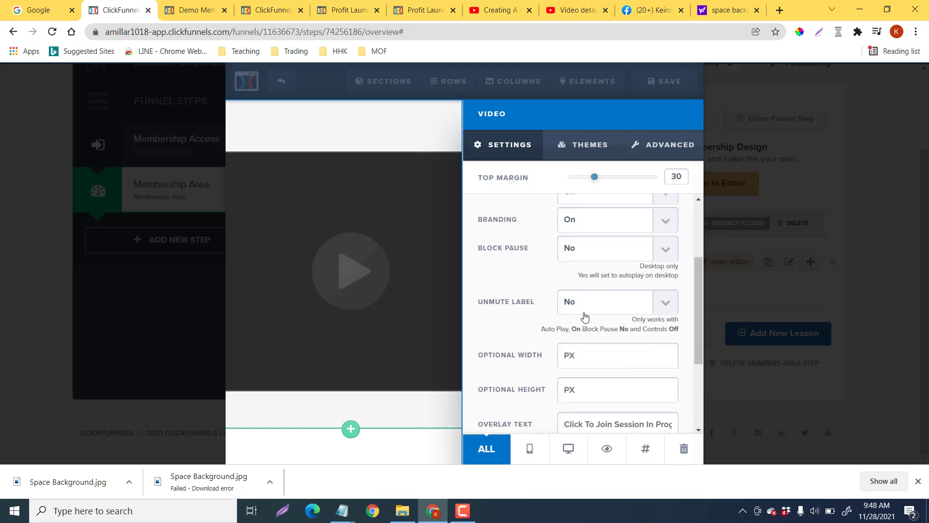
{"action": "scroll", "coordinate": [590, 321], "scroll_direction": "down", "scroll_amount": 3}
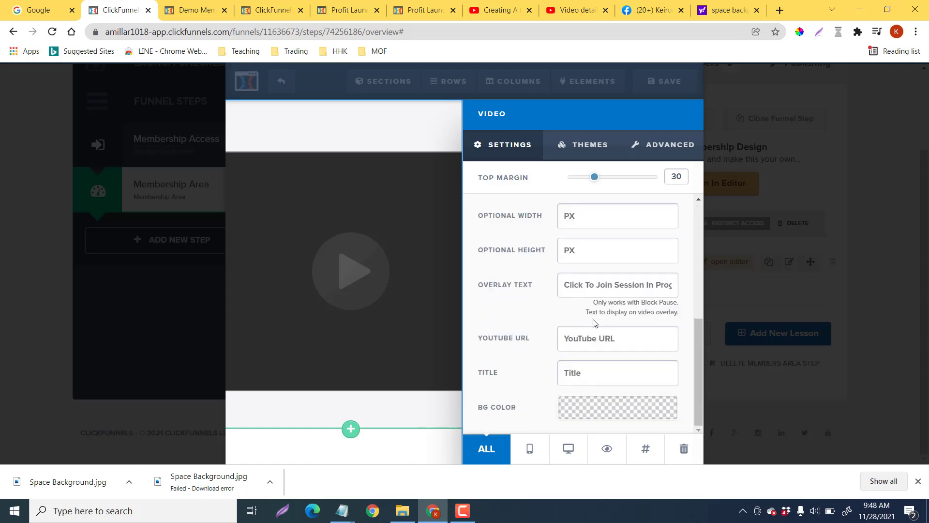
{"action": "left_click", "coordinate": [609, 407]}
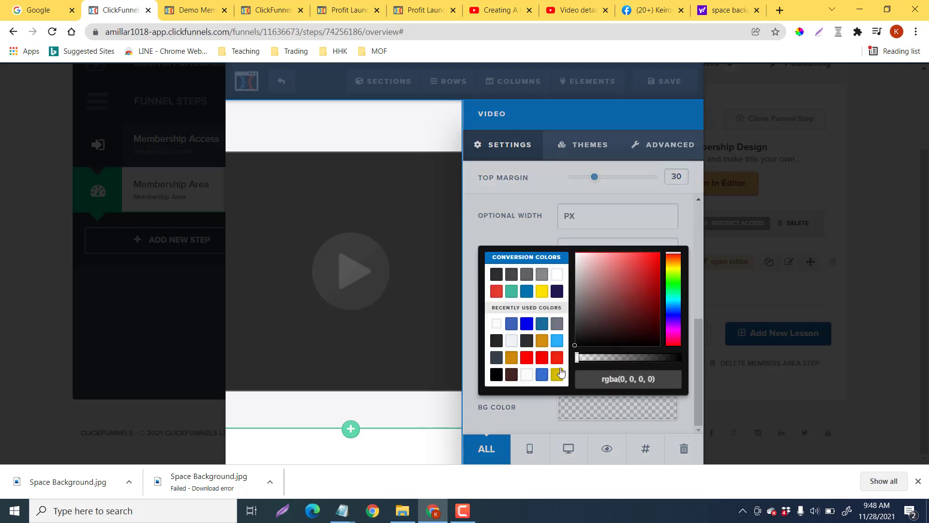
{"action": "left_click", "coordinate": [542, 291]}
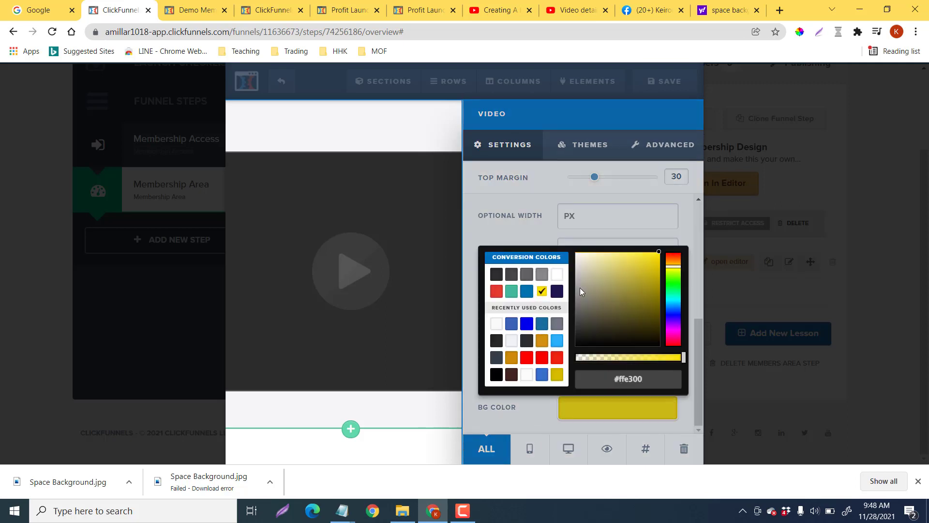
{"action": "left_click", "coordinate": [642, 278]}
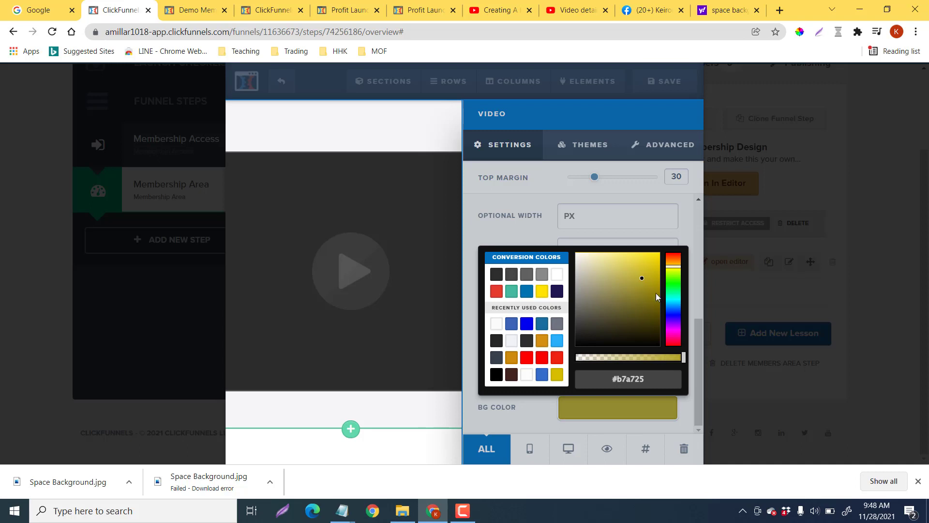
{"action": "left_click", "coordinate": [438, 138]}
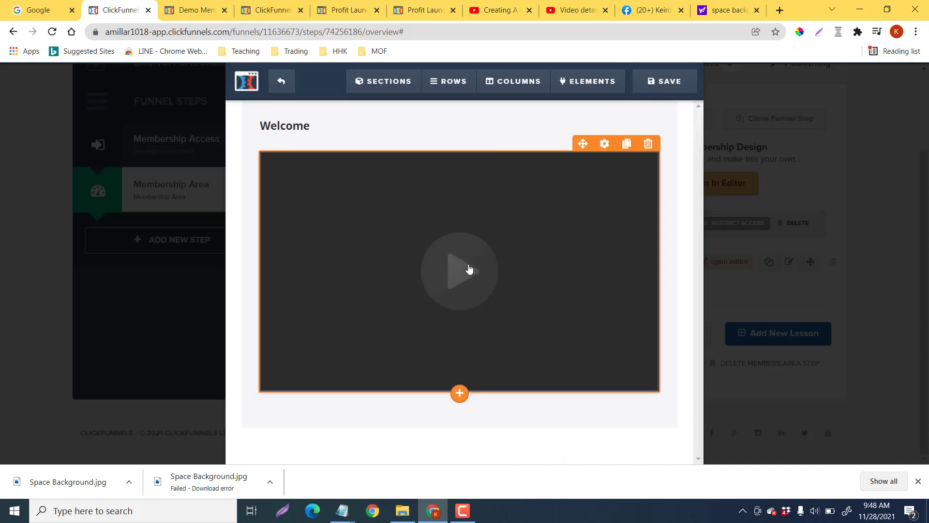
Add a Button element below the video in Lesson #1: First Lesson
{"action": "left_click", "coordinate": [459, 394]}
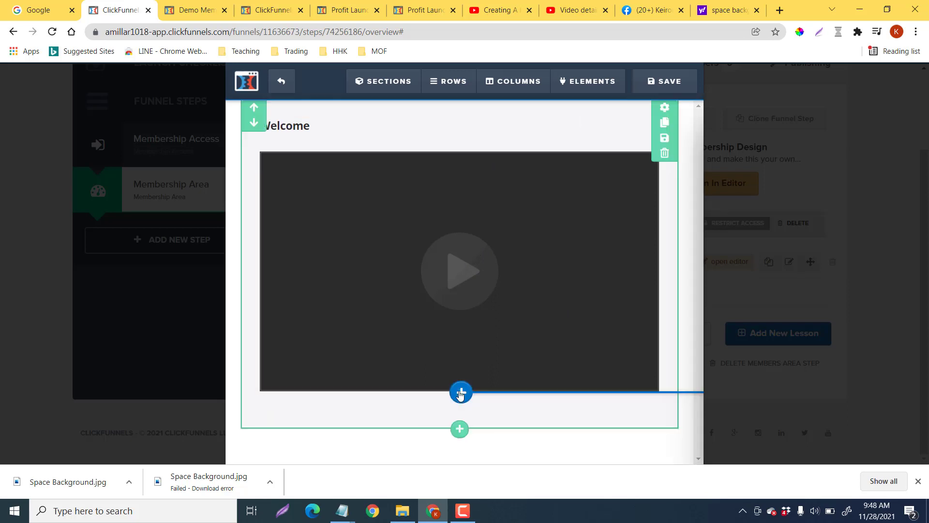
{"action": "scroll", "coordinate": [525, 346], "scroll_direction": "down", "scroll_amount": 4}
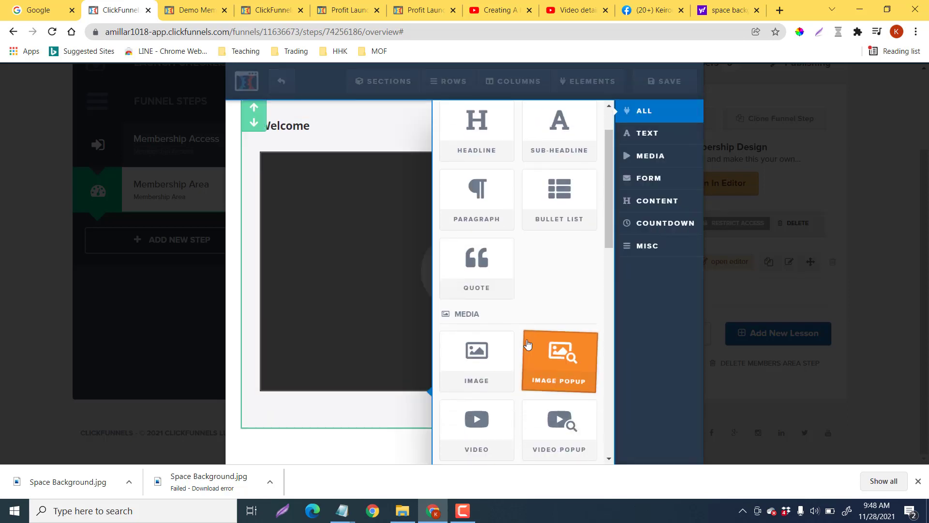
{"action": "scroll", "coordinate": [530, 316], "scroll_direction": "down", "scroll_amount": 4}
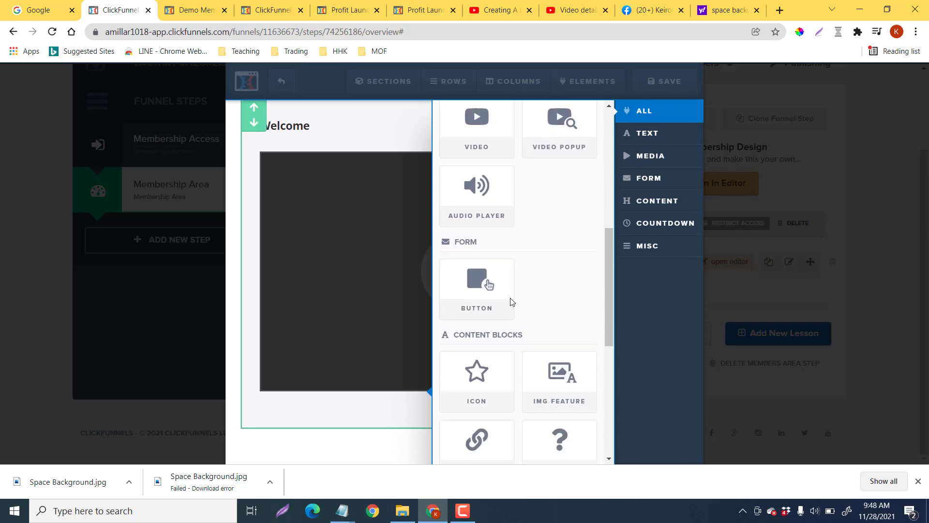
{"action": "left_click", "coordinate": [474, 278]}
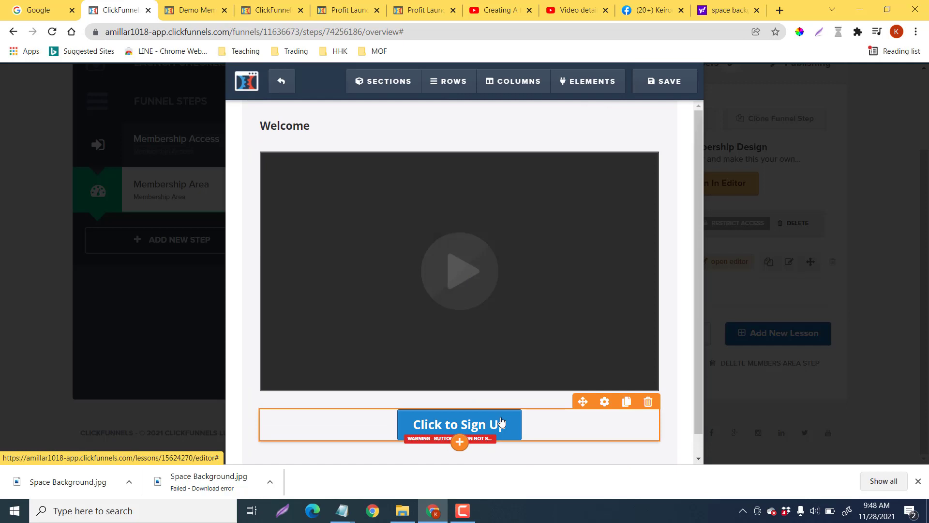
Configure the new button's action as Go To Website URL with the link opening in the same window
{"action": "left_click", "coordinate": [604, 402]}
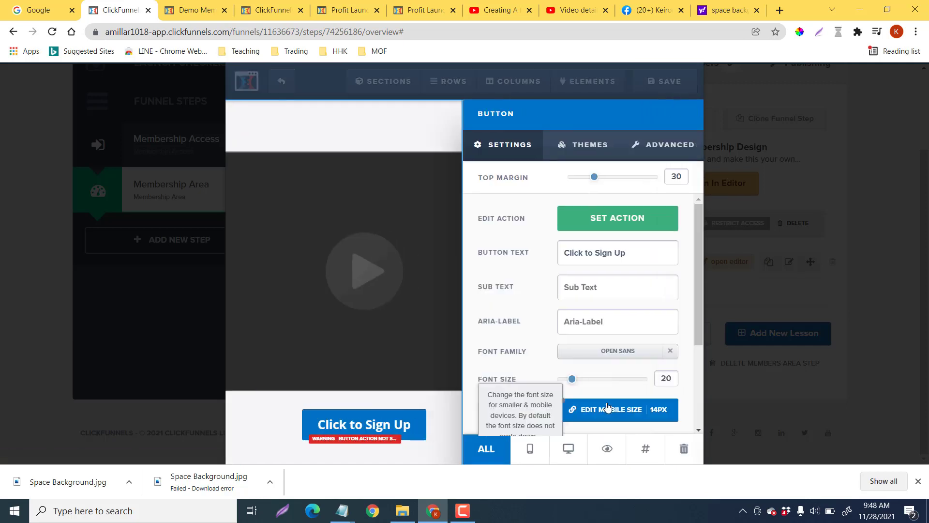
{"action": "left_click", "coordinate": [620, 216]}
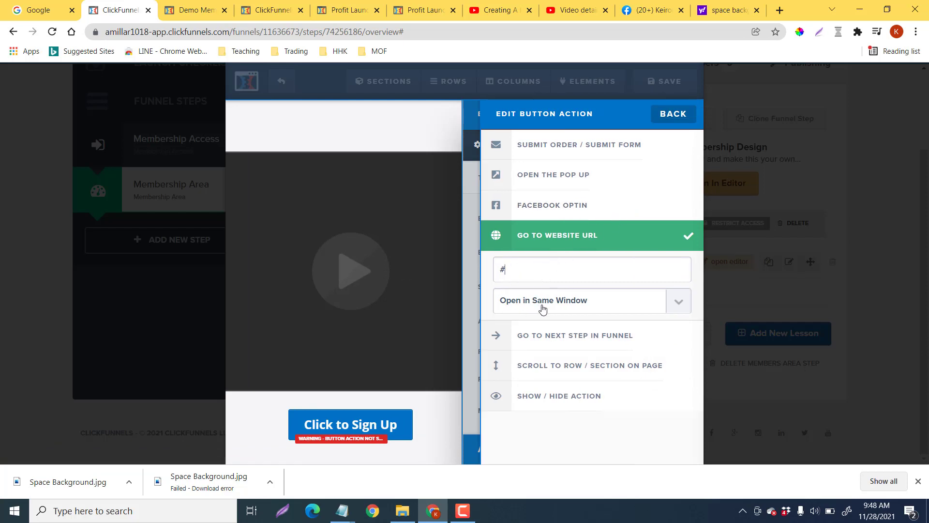
{"action": "left_click", "coordinate": [678, 304]}
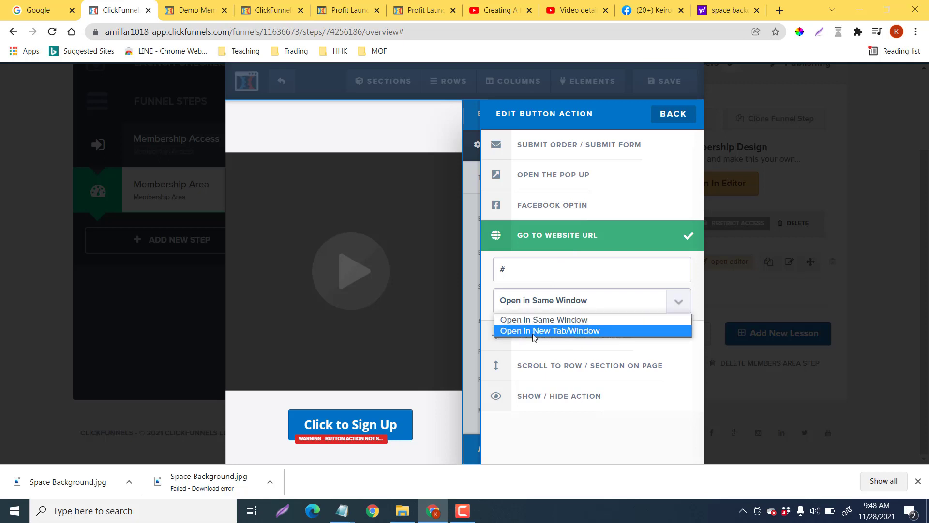
{"action": "left_click", "coordinate": [594, 320]}
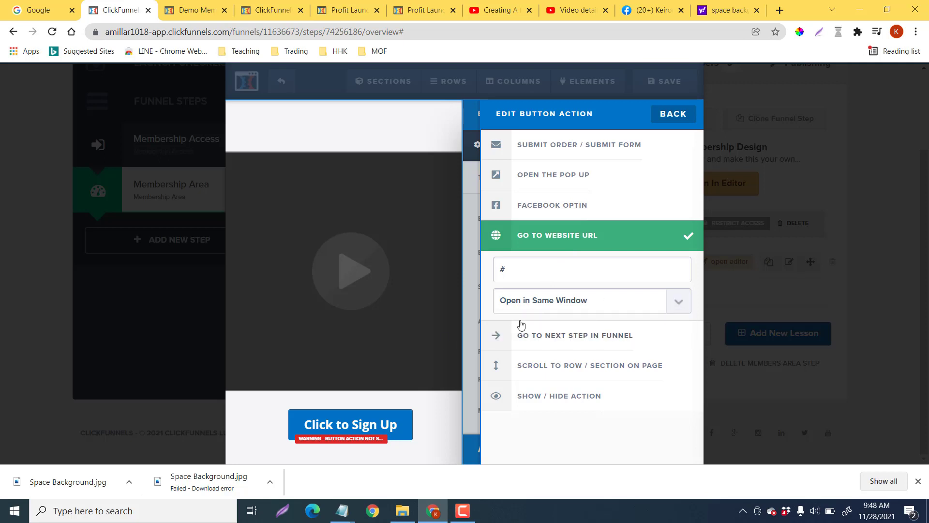
Copy the Google Docs sharing link from the untitled Notepad note into the button's website URL
{"action": "mouse_move", "coordinate": [346, 513]}
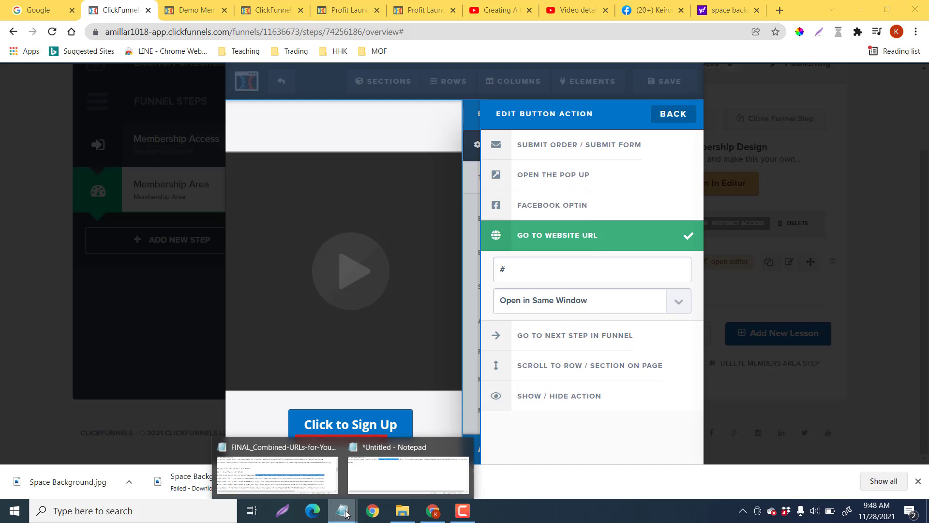
{"action": "left_click", "coordinate": [384, 472]}
{"action": "left_click_drag", "start_coordinate": [442, 188], "coordinate": [918, 184]}
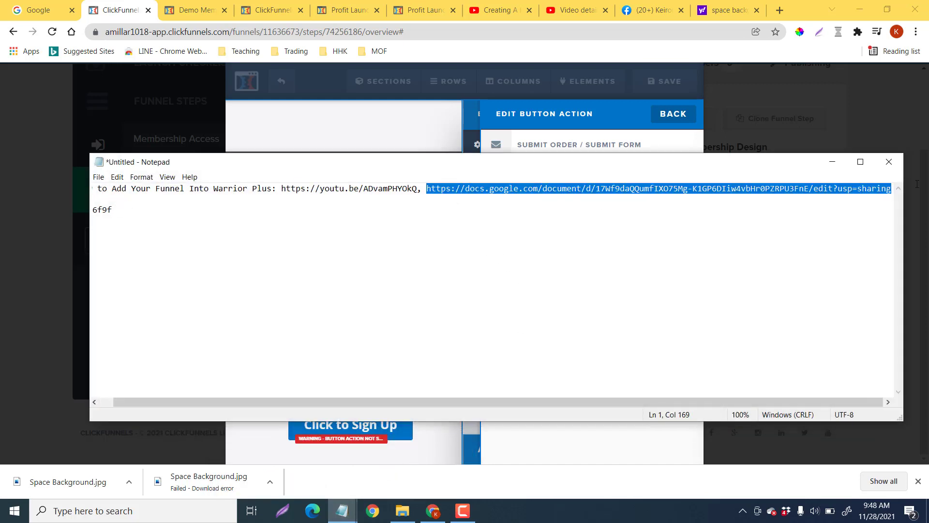
{"action": "left_click", "coordinate": [832, 162]}
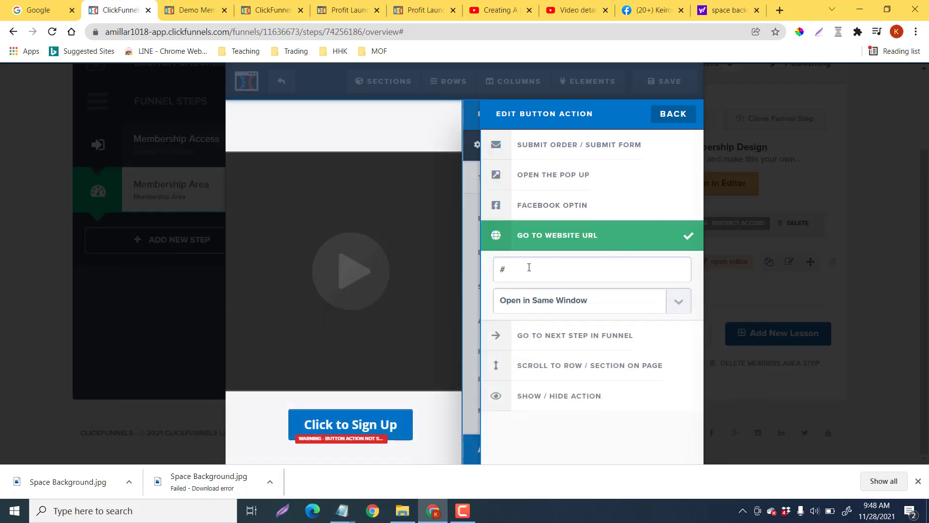
{"action": "key", "text": "ctrl+v"}
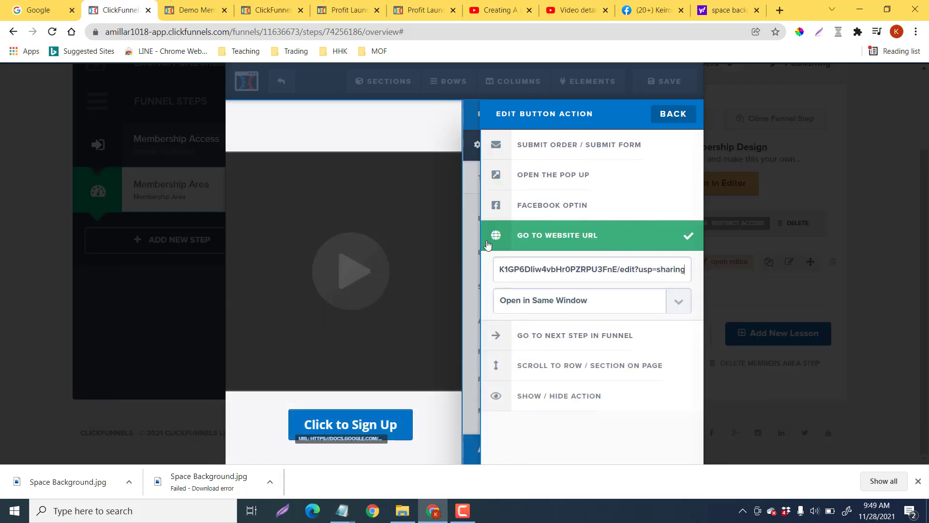
{"action": "left_click", "coordinate": [684, 116]}
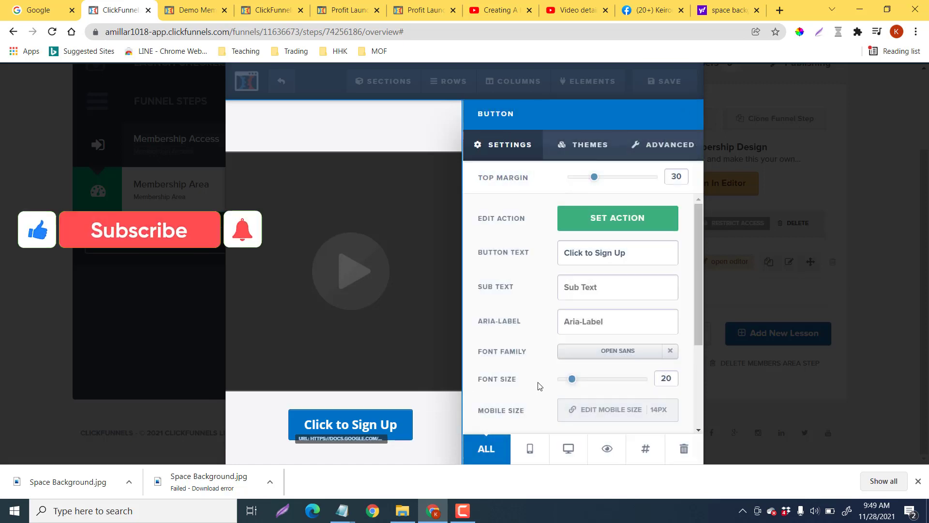
Recheck the button's link action and set the button text to "Access Doc Here"
{"action": "left_click", "coordinate": [621, 218]}
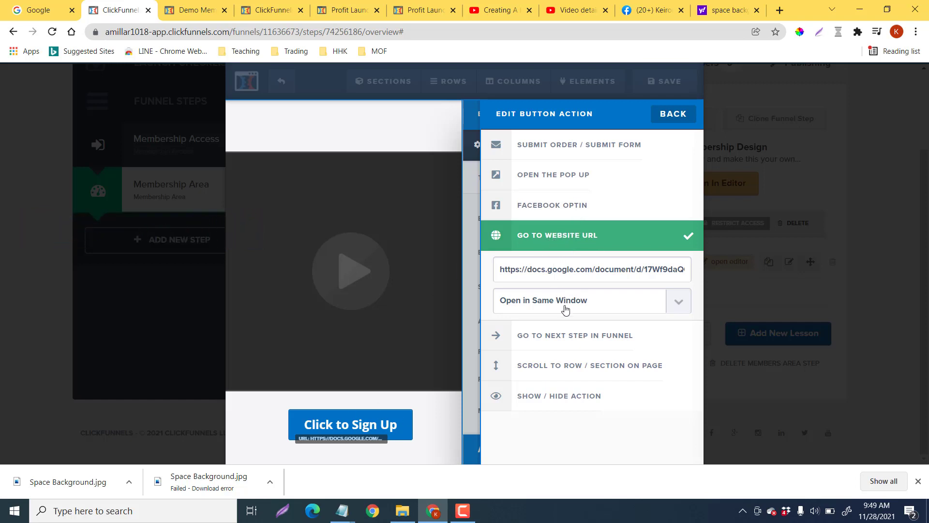
{"action": "left_click", "coordinate": [679, 117]}
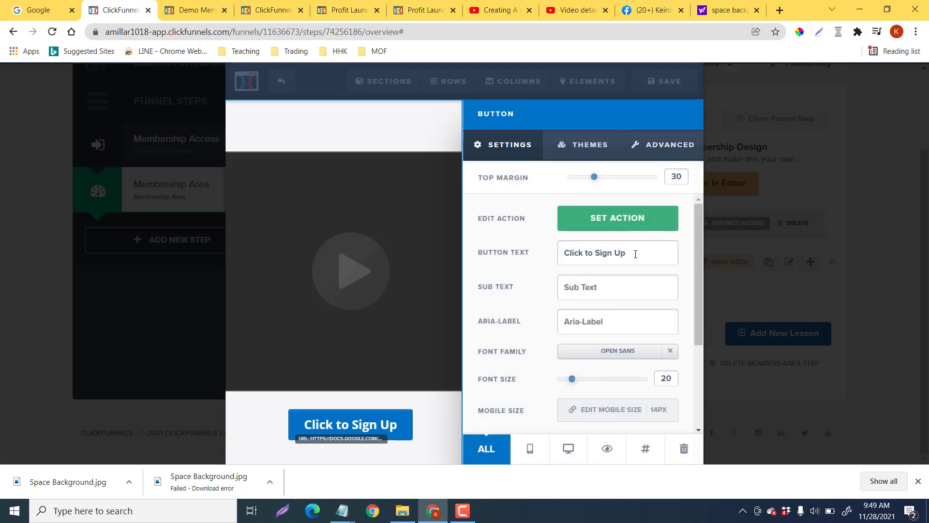
{"action": "left_click_drag", "start_coordinate": [636, 255], "coordinate": [504, 244]}
{"action": "type", "text": "Access"}
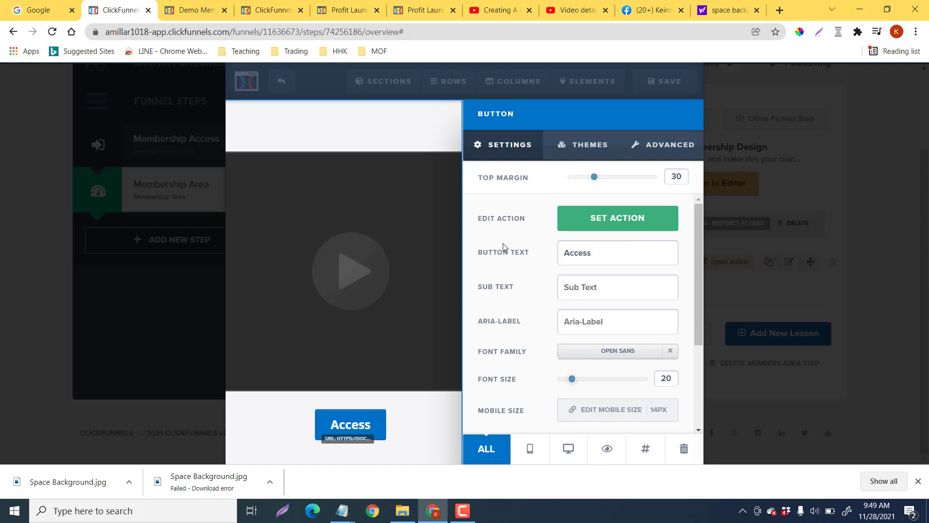
{"action": "type", "text": " Doc Here"}
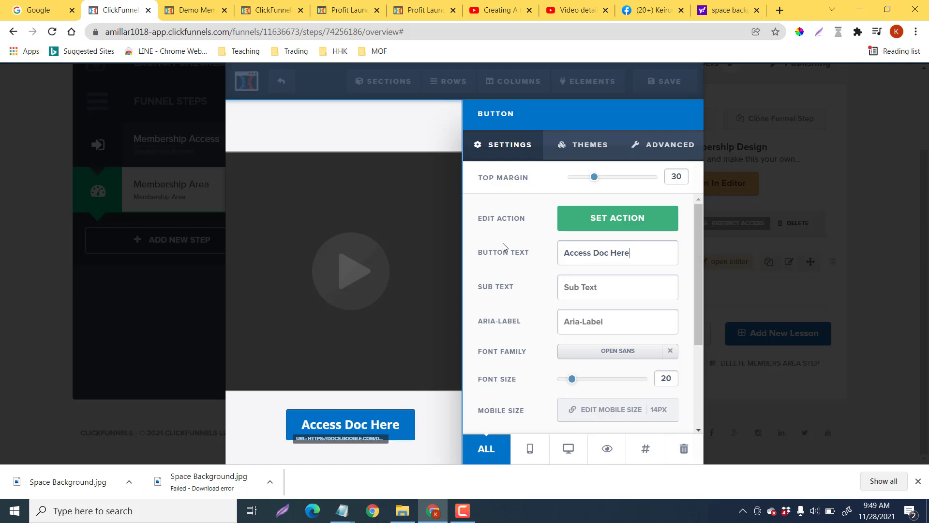
Set the Access Doc Here button's background colour to the orange #d39012 and close its settings
{"action": "scroll", "coordinate": [643, 325], "scroll_direction": "down", "scroll_amount": 3}
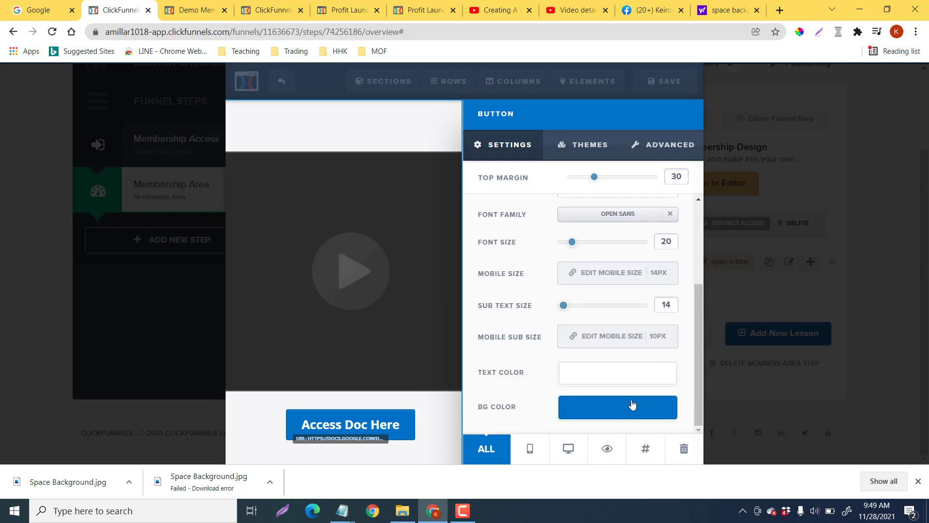
{"action": "left_click", "coordinate": [631, 408]}
{"action": "left_click", "coordinate": [557, 341]}
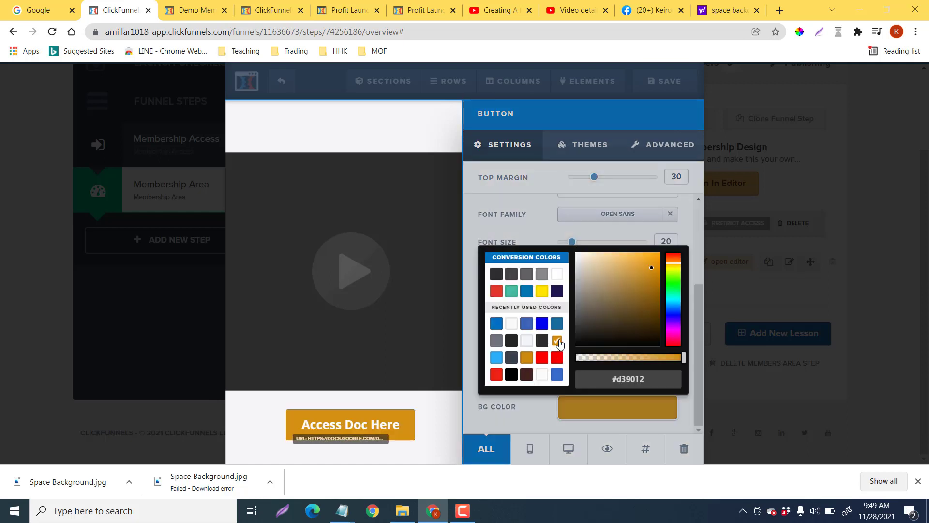
{"action": "left_click", "coordinate": [443, 408]}
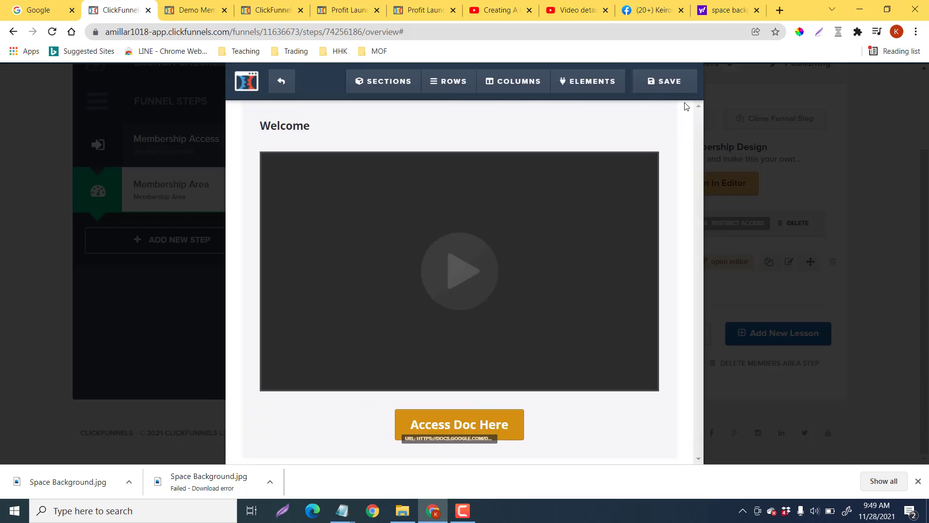
Save the lesson page and return to the Membership Area overview
{"action": "left_click", "coordinate": [664, 82]}
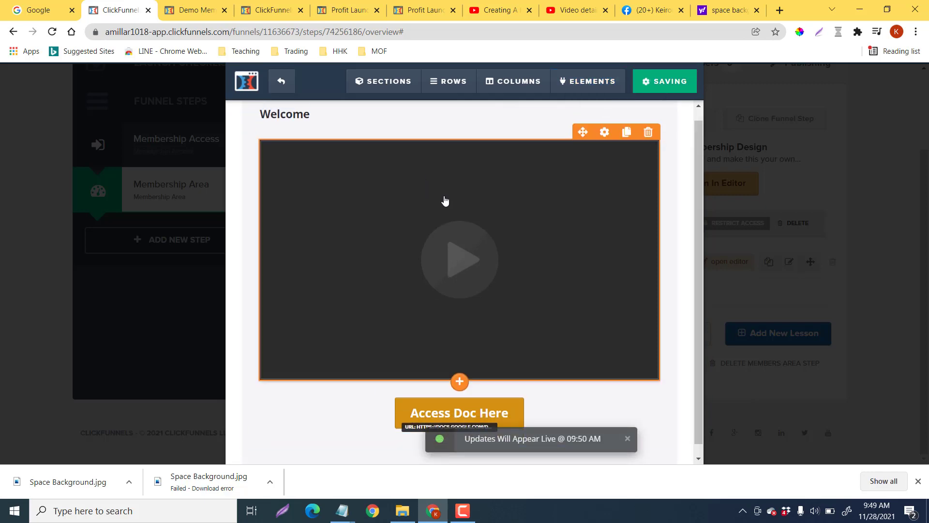
{"action": "left_click", "coordinate": [282, 82]}
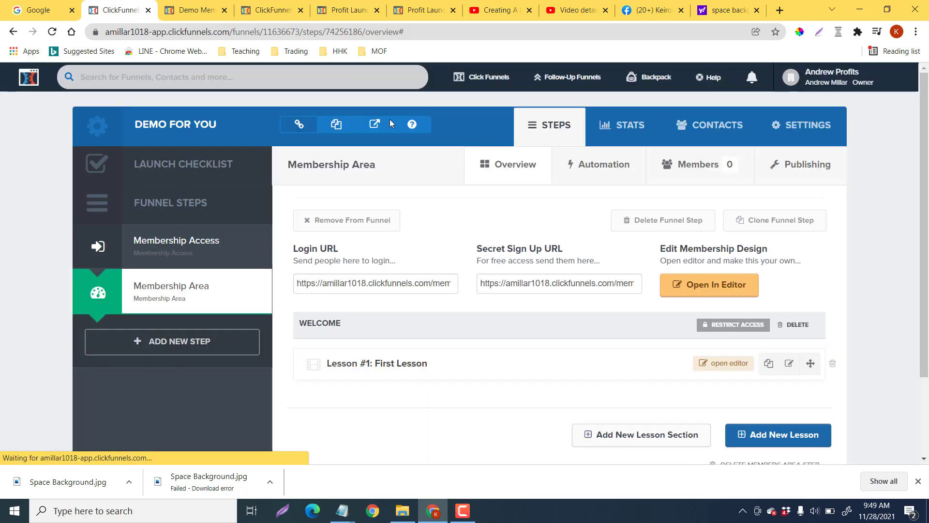
Rename Lesson #1 in the Welcome section from First Lesson to Welcome
{"action": "scroll", "coordinate": [441, 314], "scroll_direction": "down", "scroll_amount": 2}
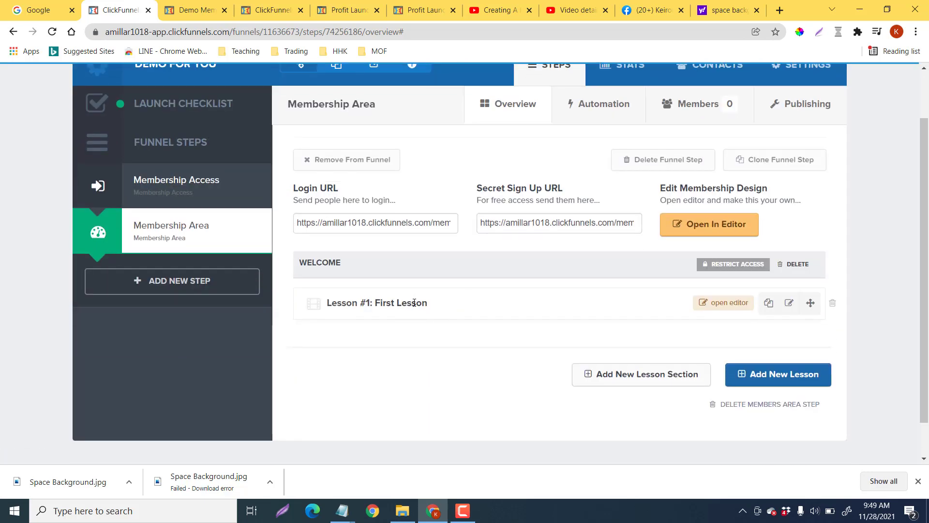
{"action": "left_click", "coordinate": [790, 308]}
{"action": "left_click_drag", "start_coordinate": [336, 242], "coordinate": [253, 240]}
{"action": "type", "text": "Welcome"}
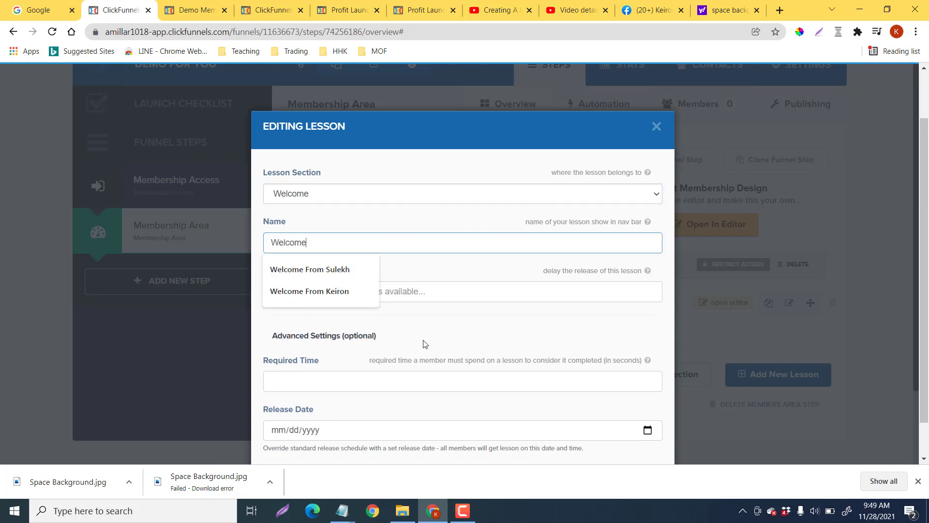
{"action": "scroll", "coordinate": [425, 344], "scroll_direction": "down", "scroll_amount": 2}
{"action": "left_click", "coordinate": [620, 390]}
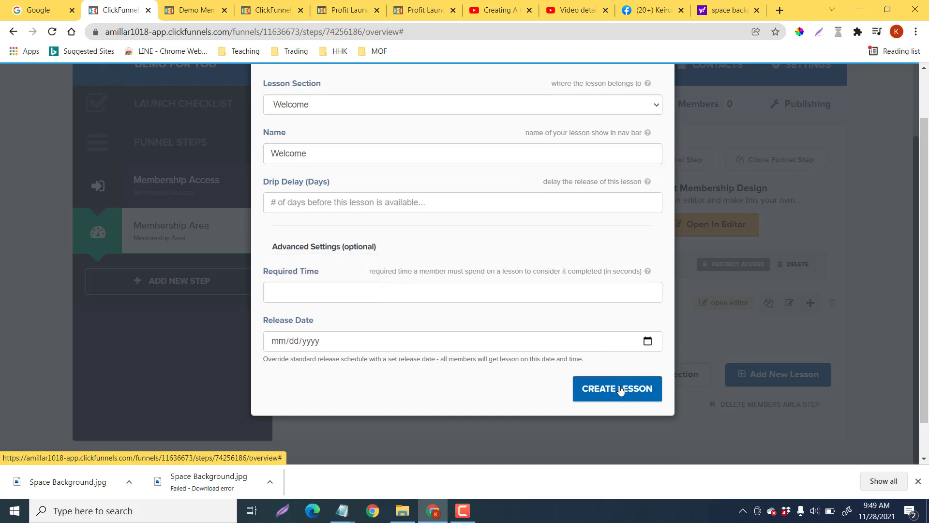
{"action": "left_click", "coordinate": [620, 390]}
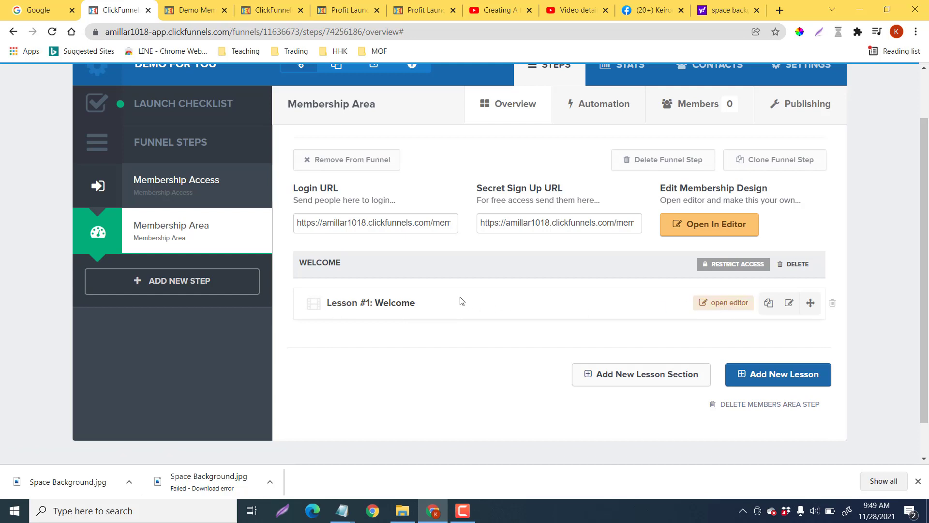
Start a new lesson in the Membership Area and open its lesson section choices
{"action": "left_click", "coordinate": [781, 375]}
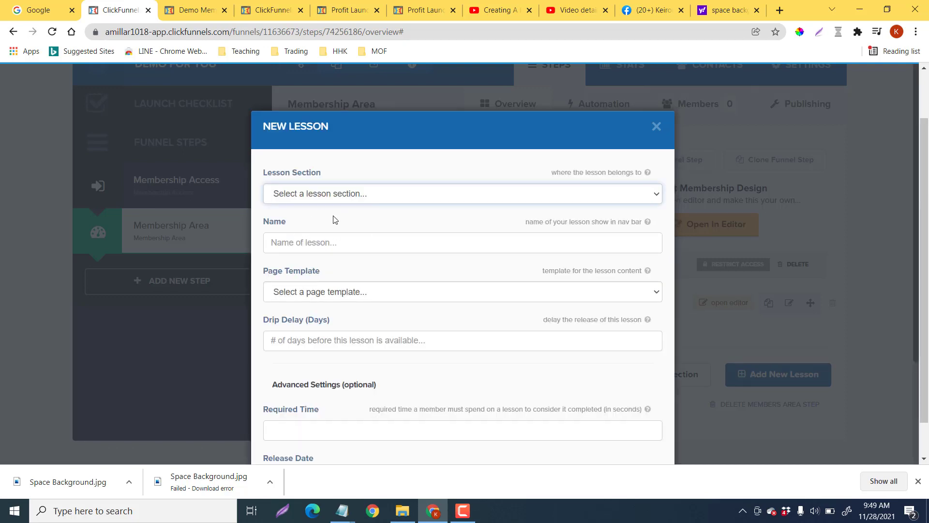
{"action": "left_click", "coordinate": [650, 196]}
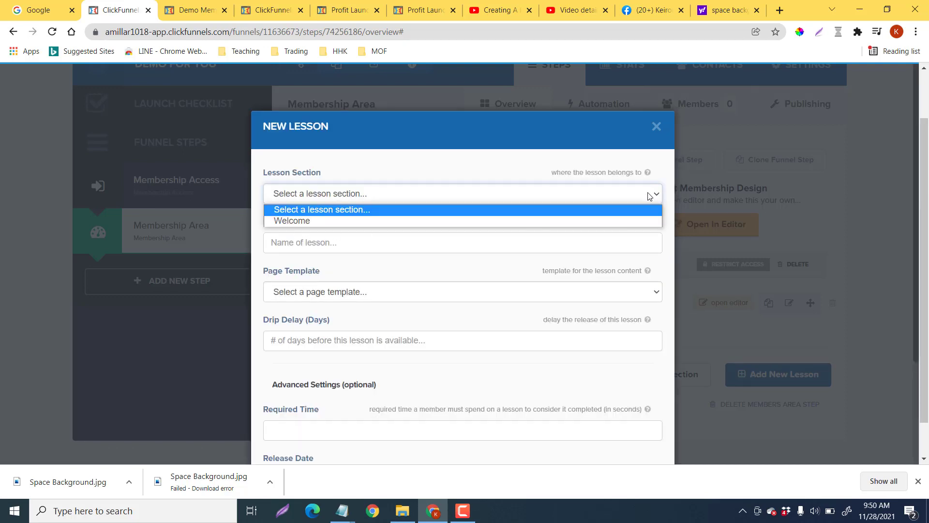
Create a new lesson named Mindset in the Welcome section, without choosing a page template
{"action": "left_click", "coordinate": [297, 222]}
{"action": "left_click", "coordinate": [298, 241]}
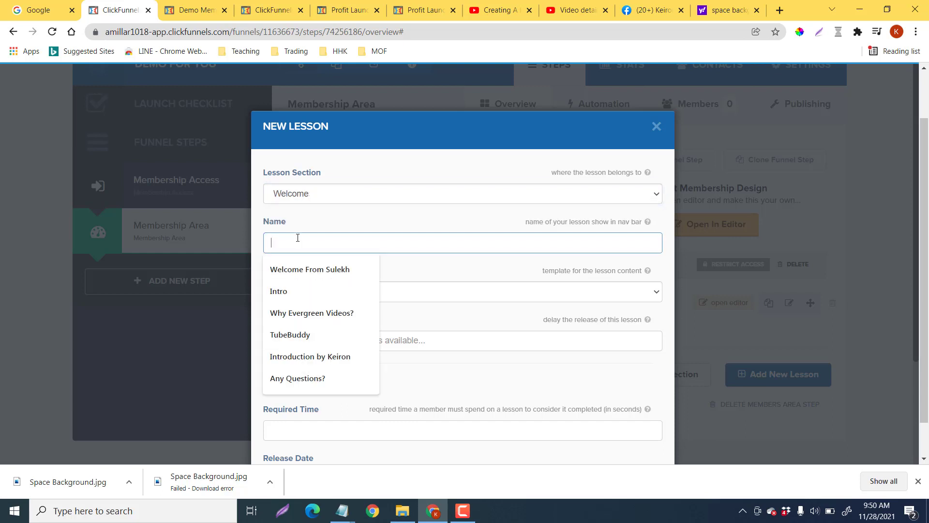
{"action": "type", "text": "Mindset"}
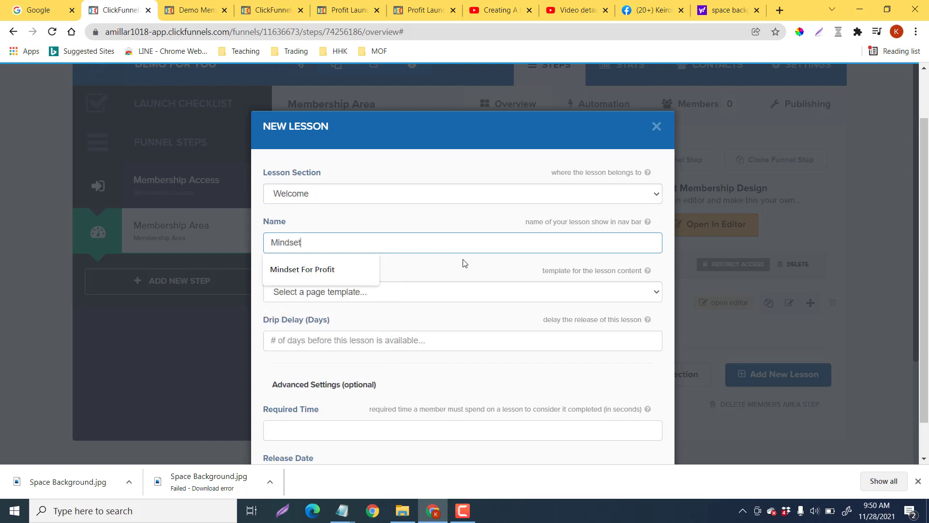
{"action": "left_click", "coordinate": [504, 153]}
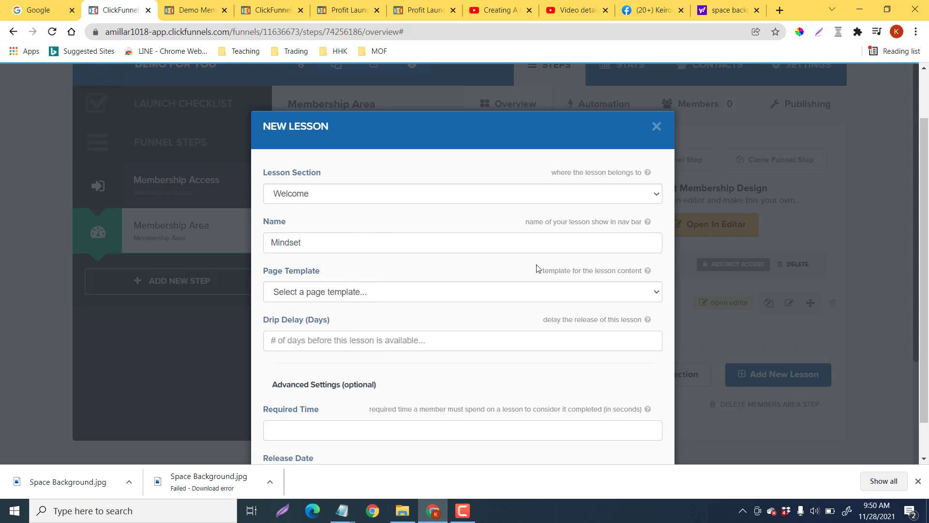
{"action": "scroll", "coordinate": [536, 267], "scroll_direction": "down", "scroll_amount": 3}
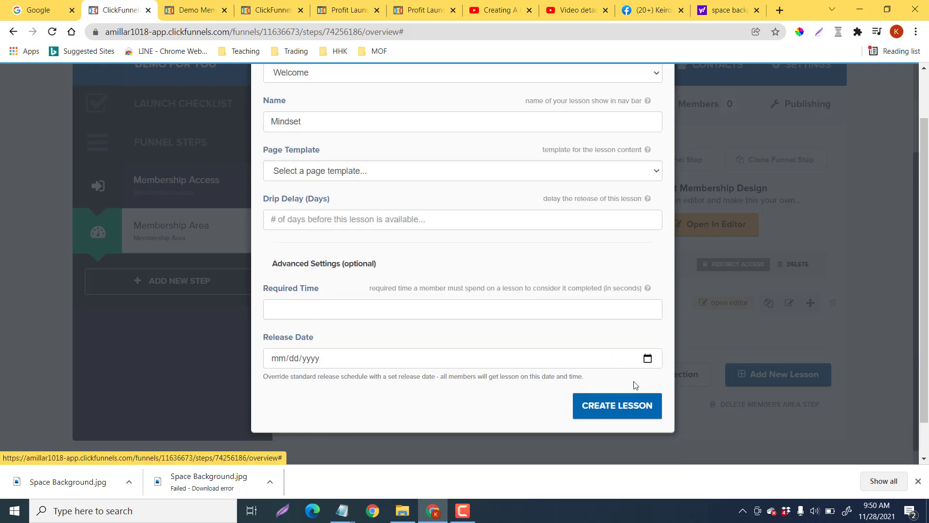
{"action": "left_click", "coordinate": [629, 403]}
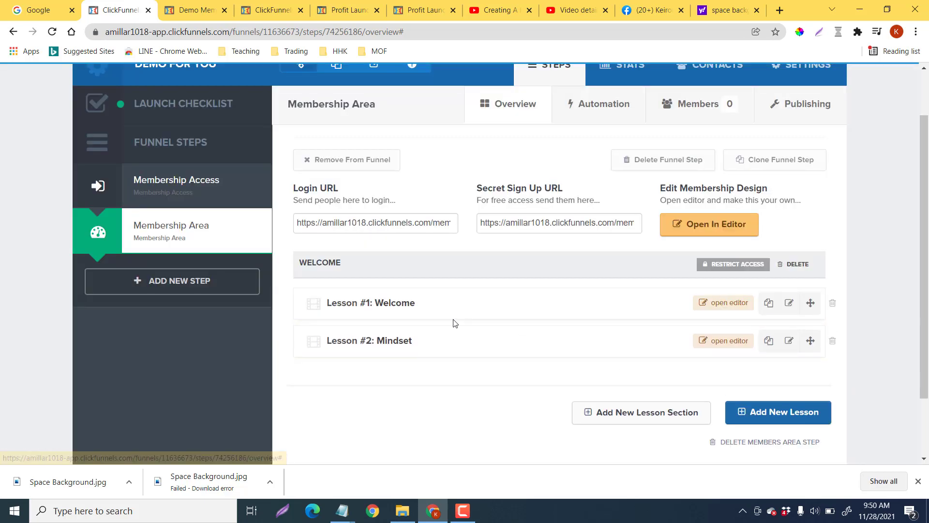
Open the Mindset lesson for editing and add a full-width section with a one-column row
{"action": "left_click", "coordinate": [728, 341]}
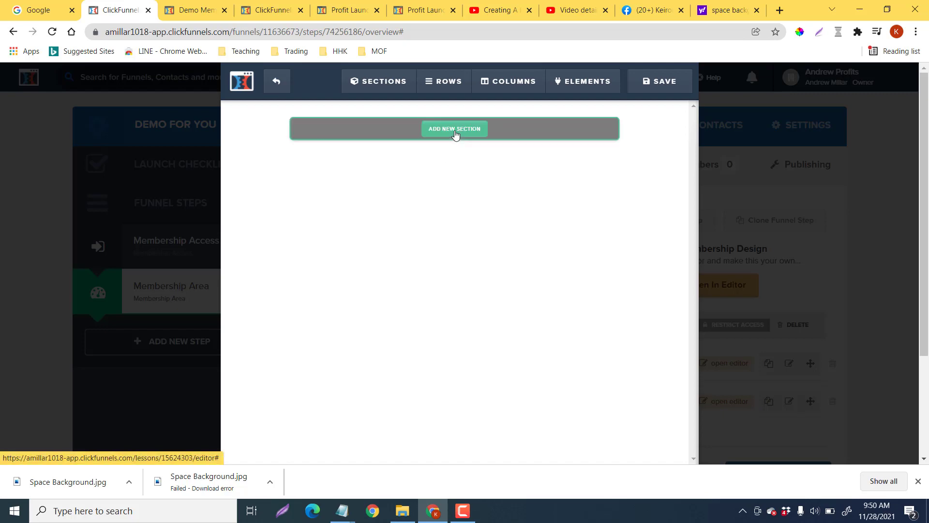
{"action": "left_click", "coordinate": [455, 129]}
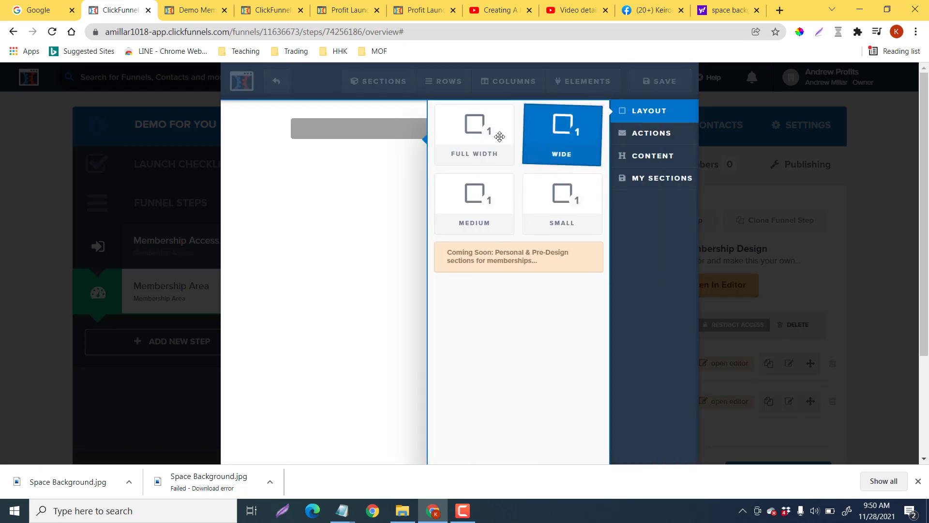
{"action": "left_click", "coordinate": [477, 133]}
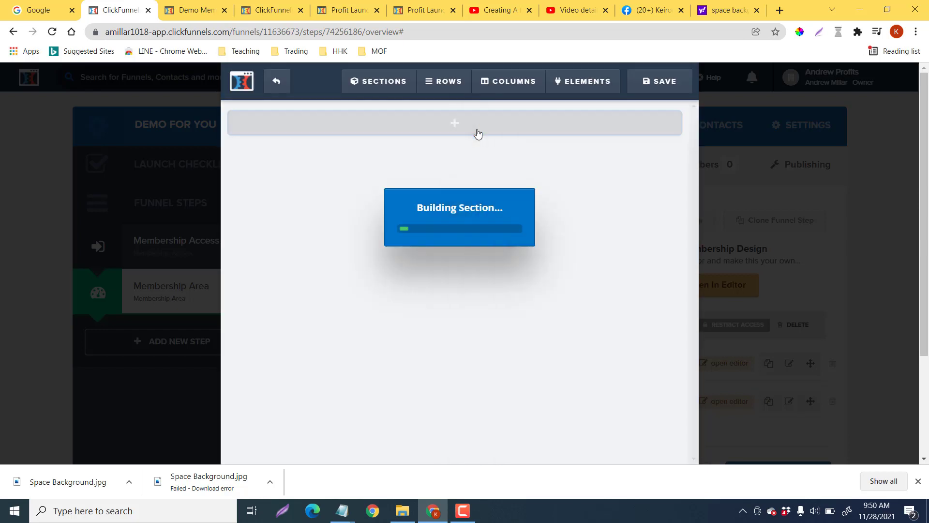
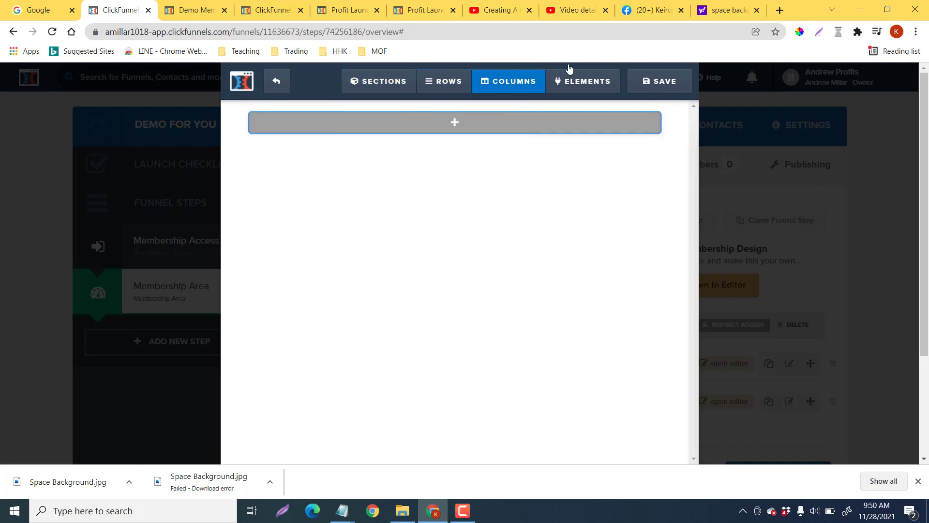
{"action": "mouse_move", "coordinate": [377, 83]}
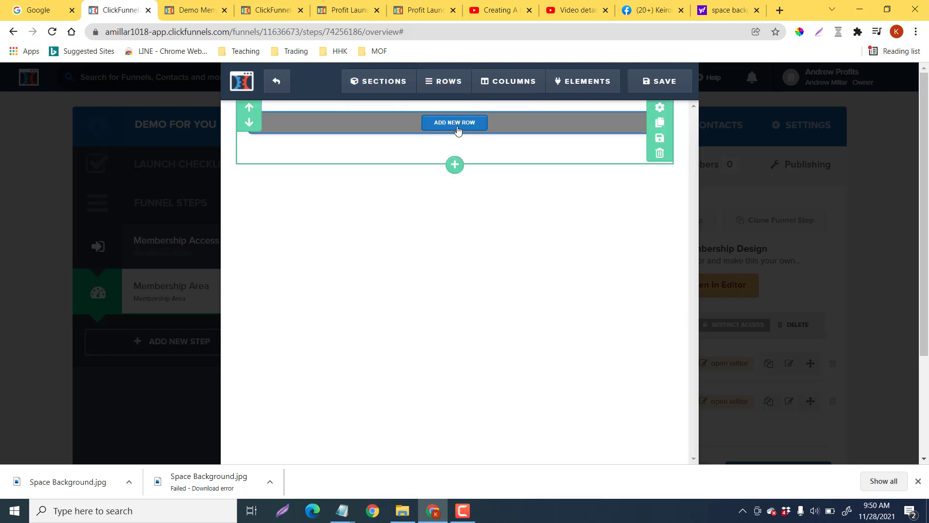
{"action": "left_click", "coordinate": [455, 123]}
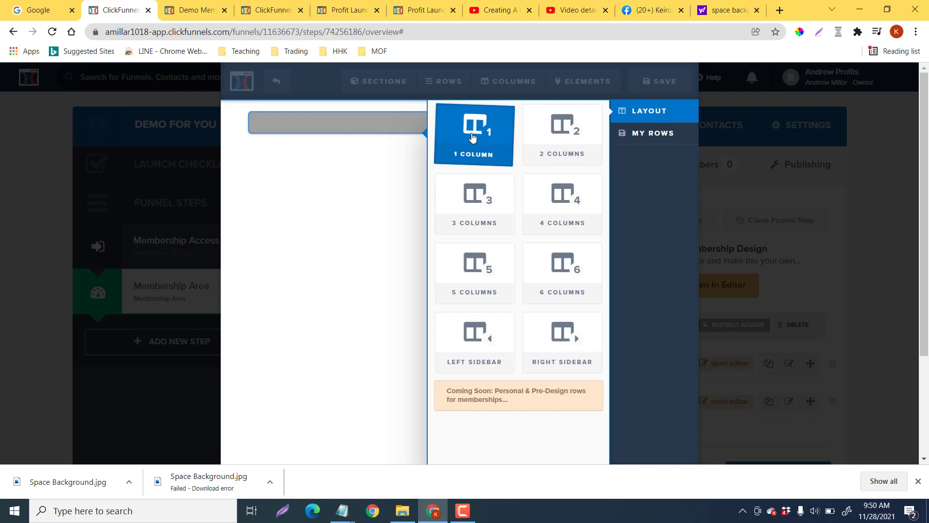
{"action": "left_click", "coordinate": [473, 135]}
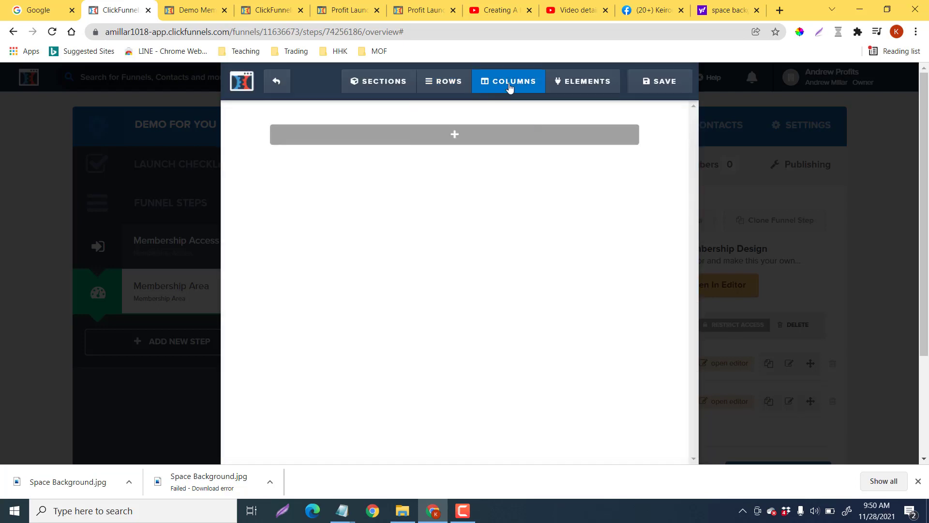
Add a headline element to the new row and replace its placeholder text with "Mindset"
{"action": "left_click", "coordinate": [455, 135]}
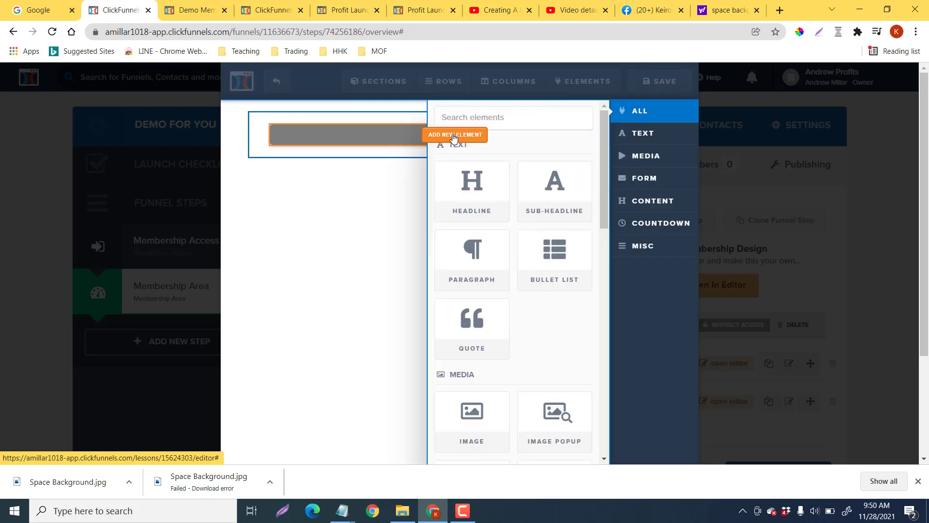
{"action": "left_click", "coordinate": [471, 196]}
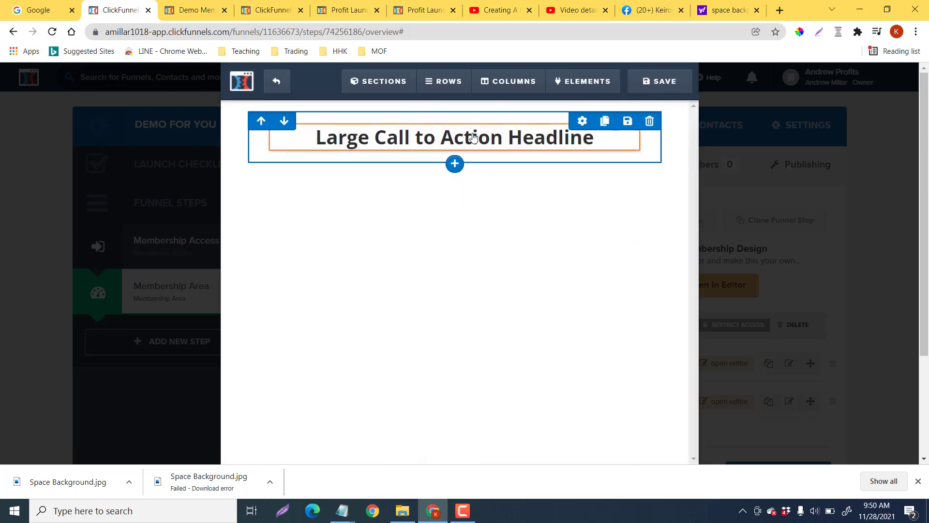
{"action": "left_click", "coordinate": [498, 139]}
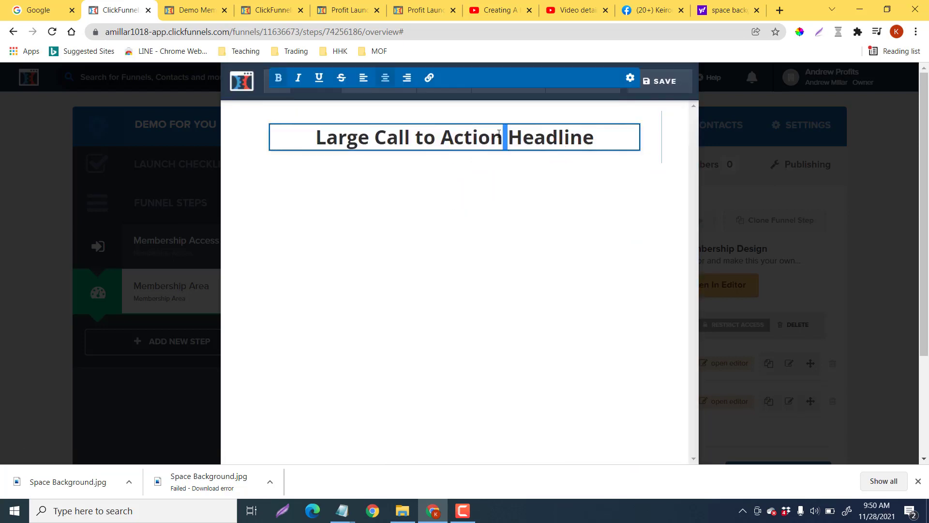
{"action": "key", "text": "ctrl+a"}
{"action": "type", "text": "Min"}
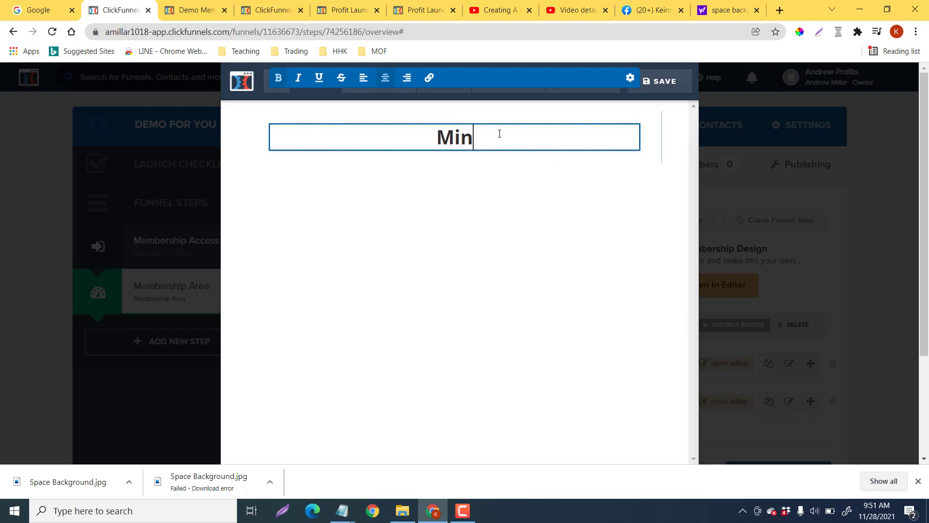
{"action": "type", "text": "dset"}
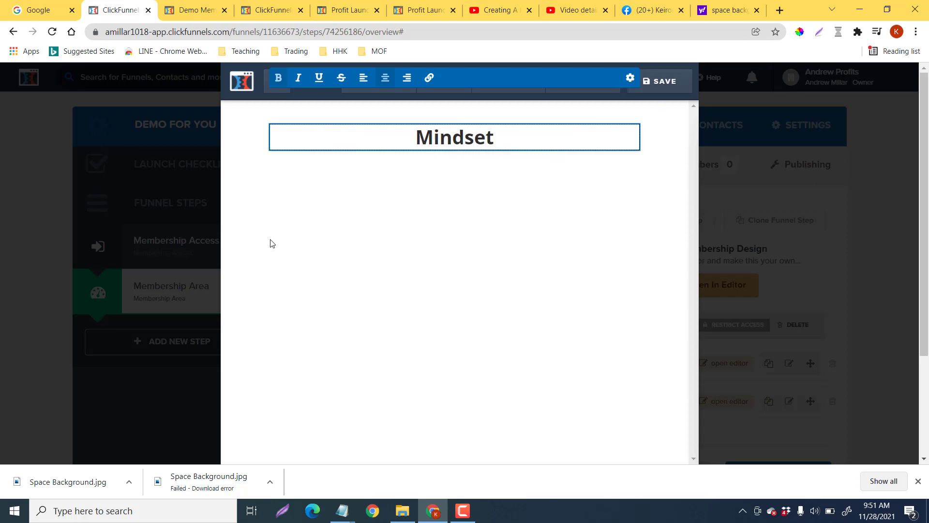
{"action": "left_click", "coordinate": [425, 202]}
Left-align the Mindset headline and keep its text bold
{"action": "left_click", "coordinate": [484, 146]}
{"action": "double_click", "coordinate": [489, 140]}
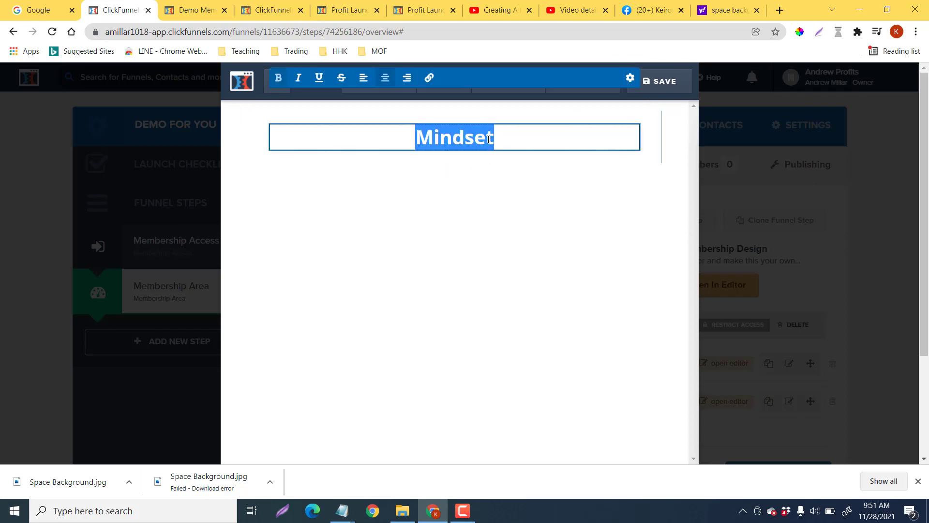
{"action": "left_click", "coordinate": [524, 189]}
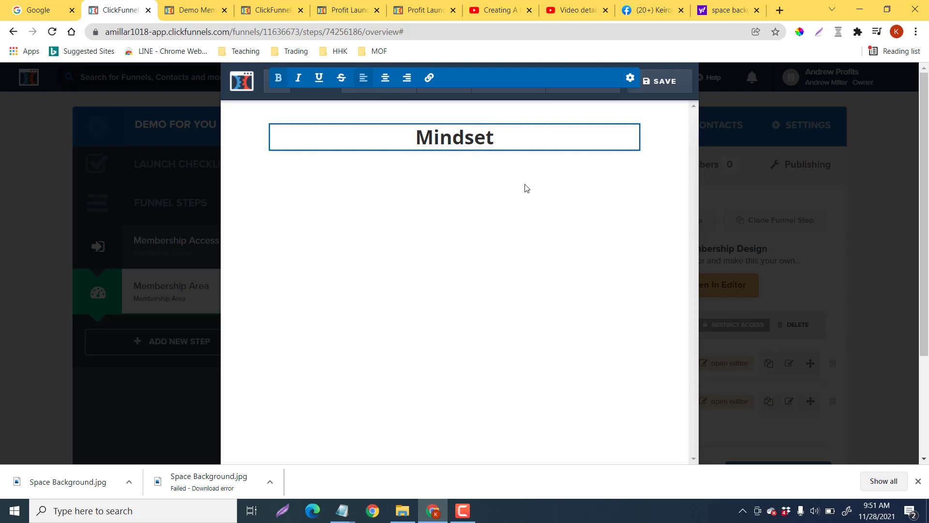
{"action": "left_click", "coordinate": [495, 138]}
{"action": "double_click", "coordinate": [495, 136]}
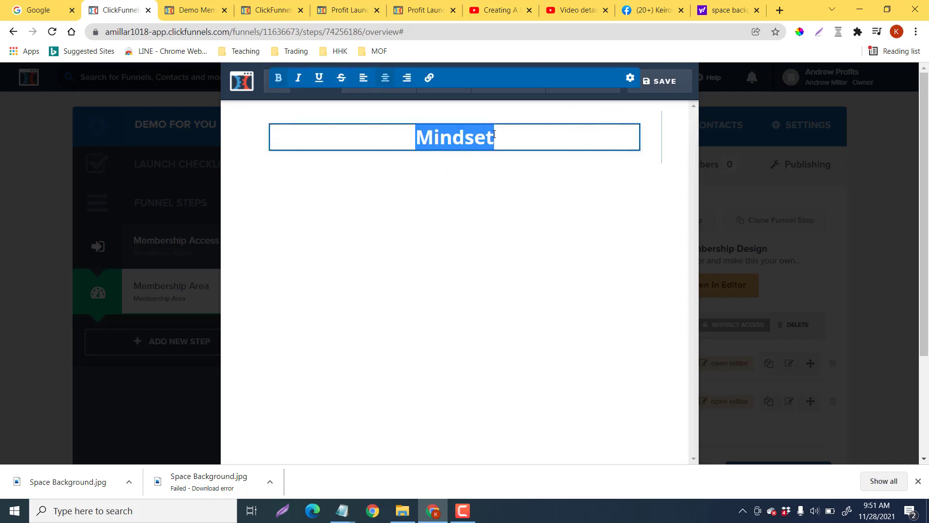
{"action": "left_click", "coordinate": [366, 82]}
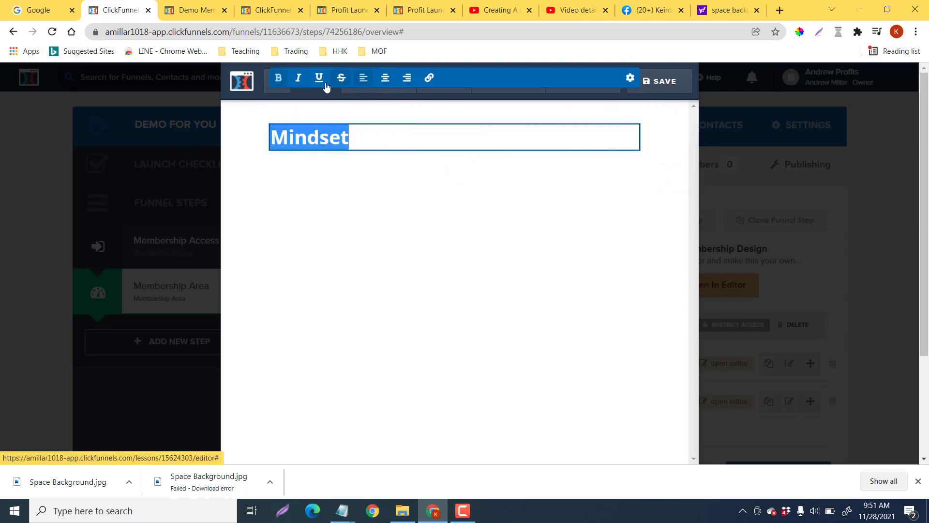
{"action": "left_click", "coordinate": [277, 79]}
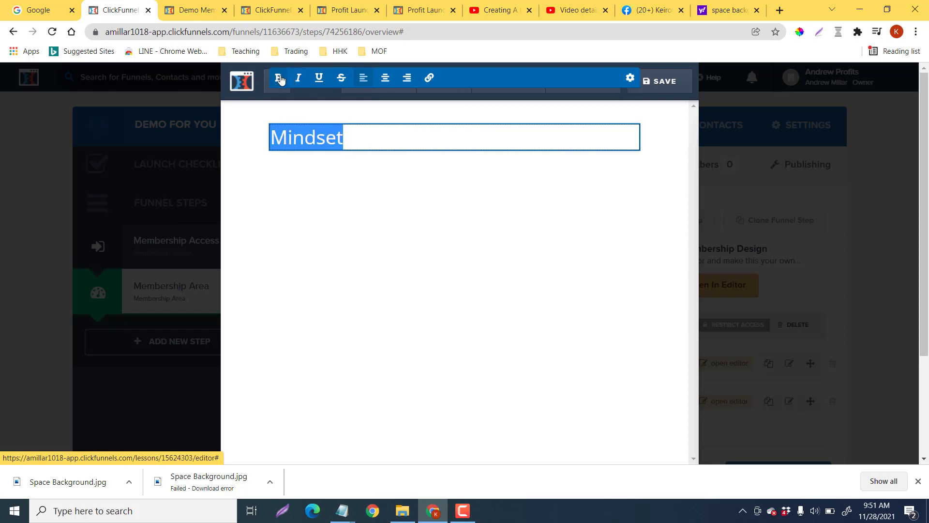
{"action": "left_click", "coordinate": [280, 79]}
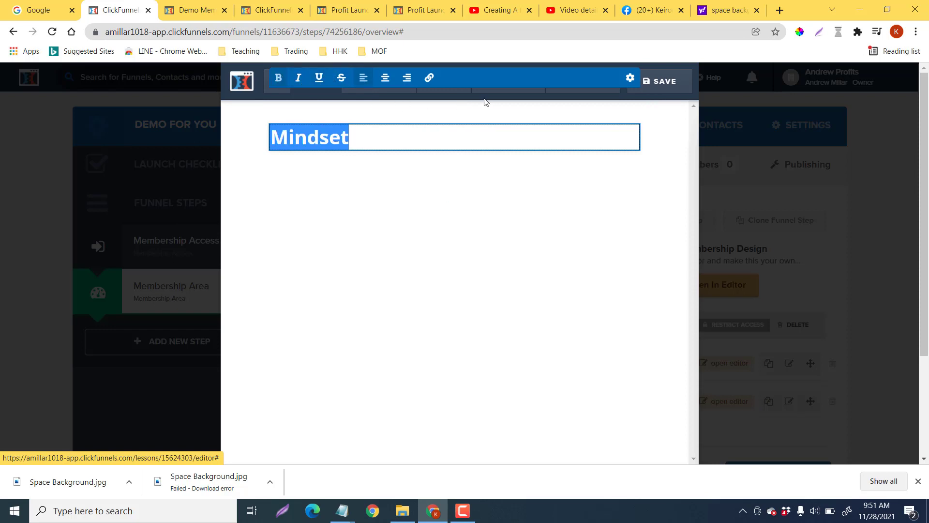
{"action": "left_click", "coordinate": [436, 202]}
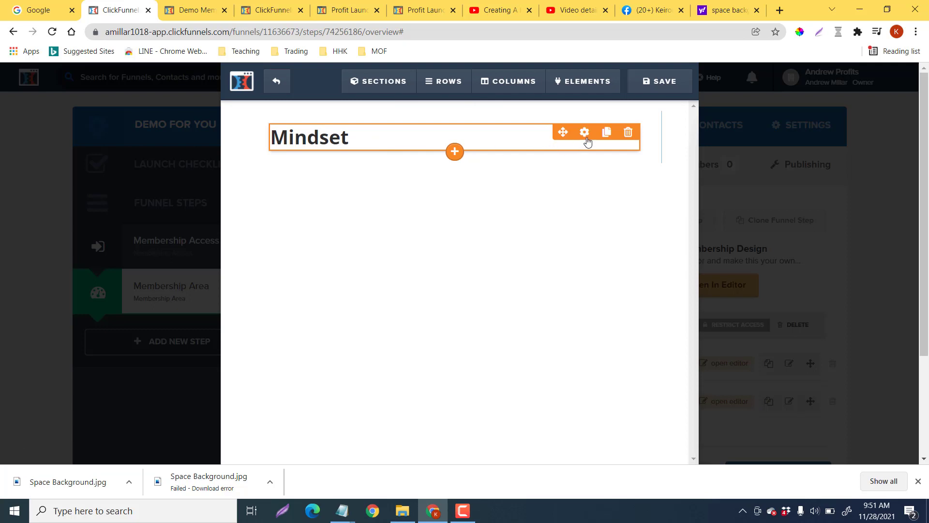
Set the Mindset headline's font size to 26 and its font family to Oswald
{"action": "left_click", "coordinate": [585, 136]}
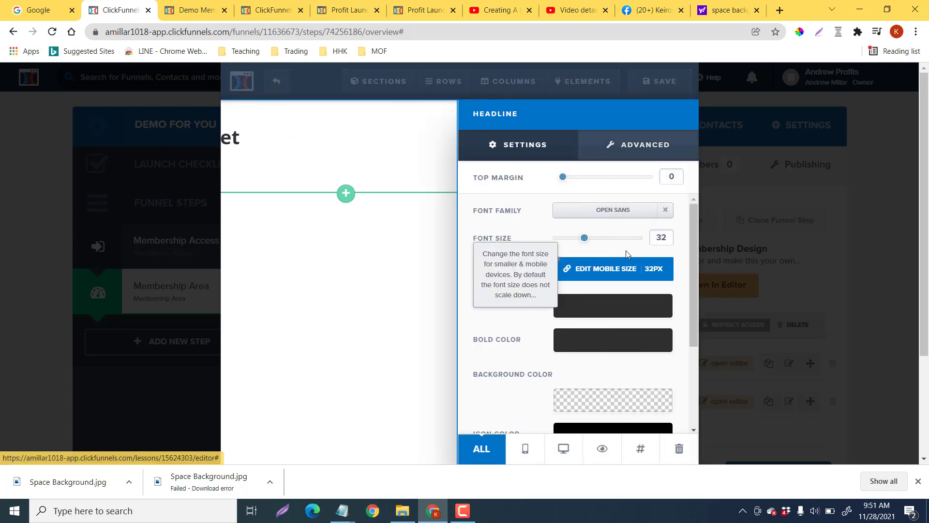
{"action": "left_click_drag", "start_coordinate": [584, 239], "coordinate": [577, 240]}
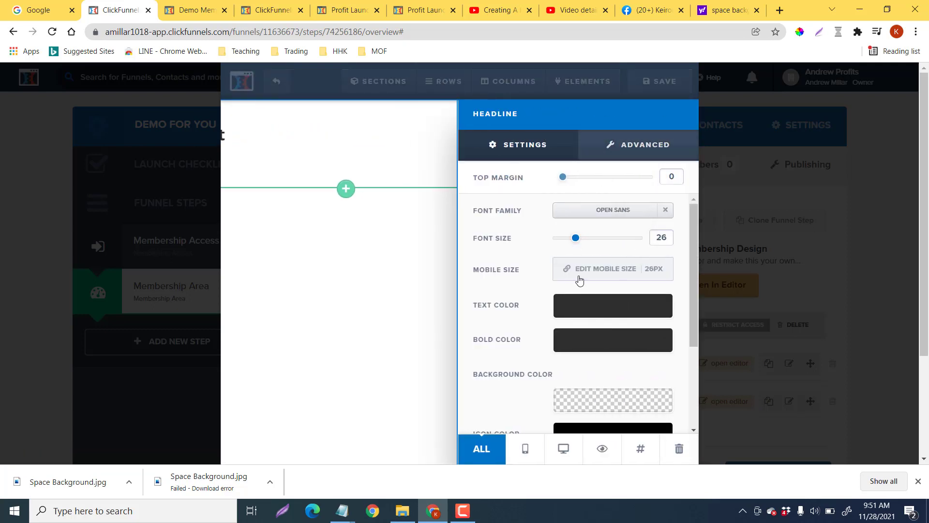
{"action": "left_click", "coordinate": [622, 210]}
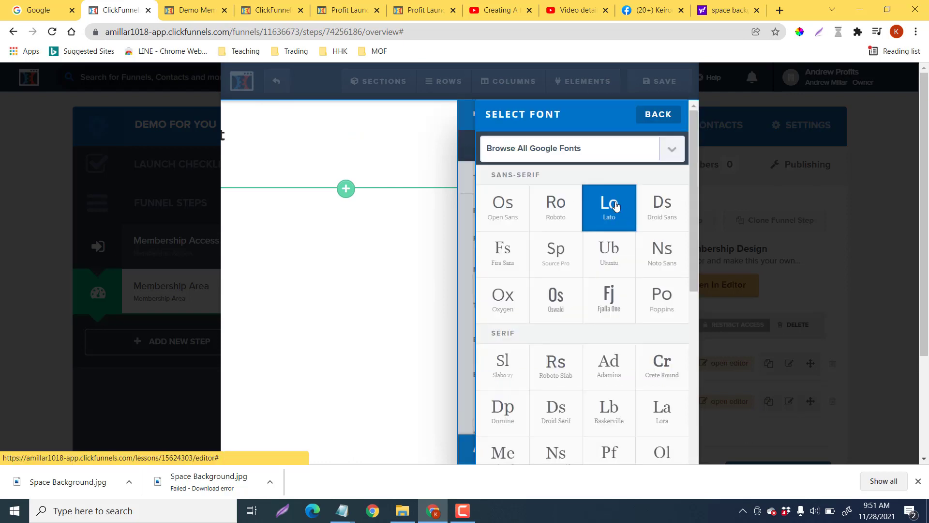
{"action": "left_click", "coordinate": [555, 297]}
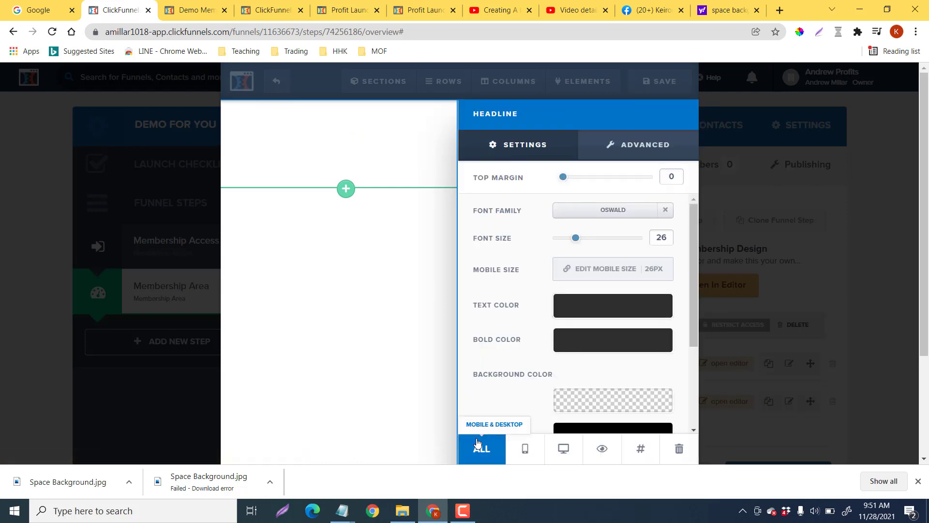
{"action": "left_click", "coordinate": [399, 346]}
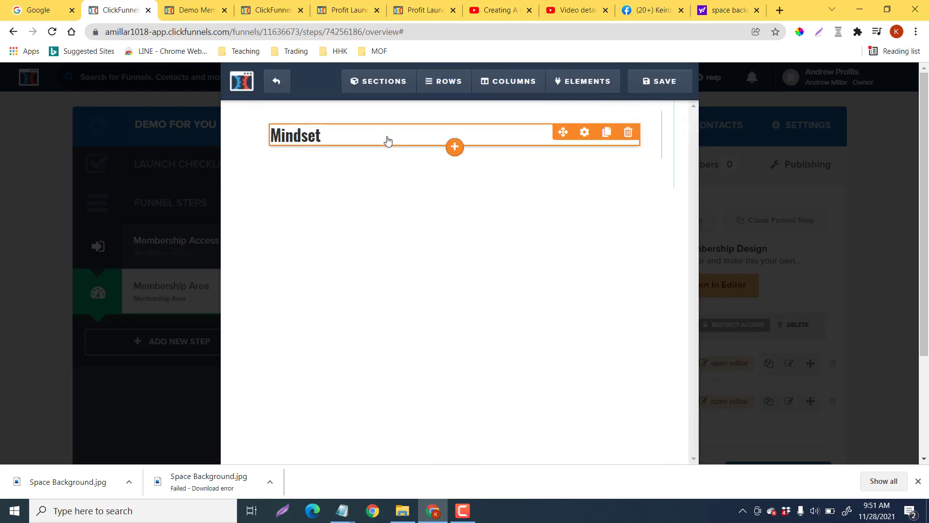
Add a video element directly below the Mindset headline
{"action": "left_click", "coordinate": [456, 146]}
{"action": "scroll", "coordinate": [472, 252], "scroll_direction": "down", "scroll_amount": 3}
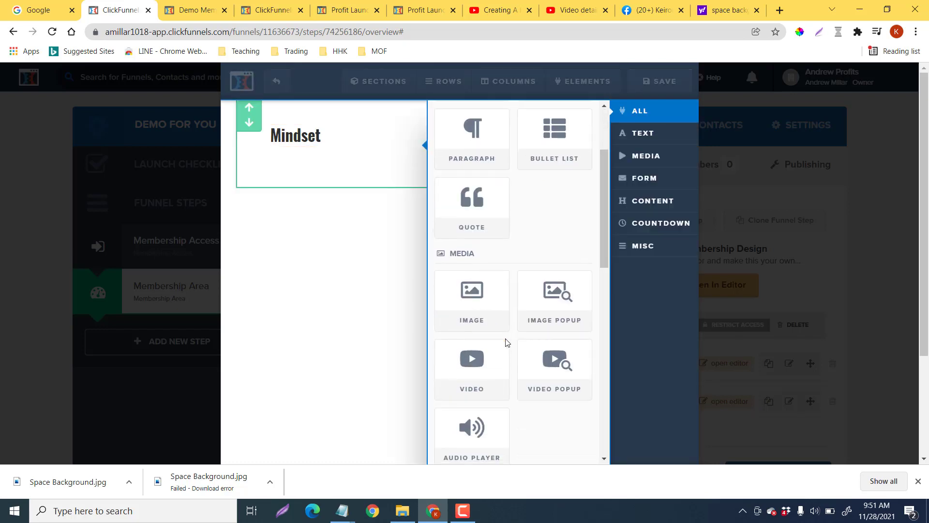
{"action": "scroll", "coordinate": [507, 342], "scroll_direction": "down", "scroll_amount": 3}
{"action": "left_click", "coordinate": [474, 243]}
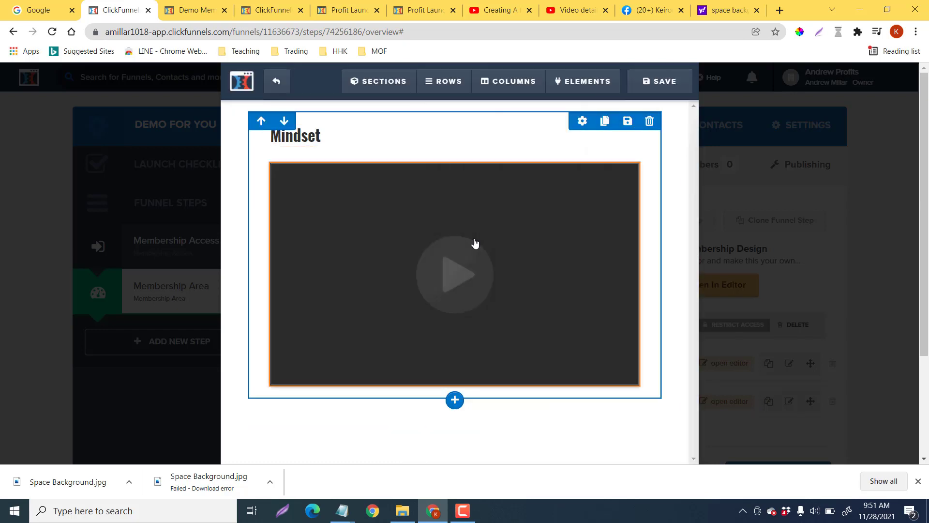
Open the video element's settings and set its video type to YouTube
{"action": "left_click", "coordinate": [575, 227]}
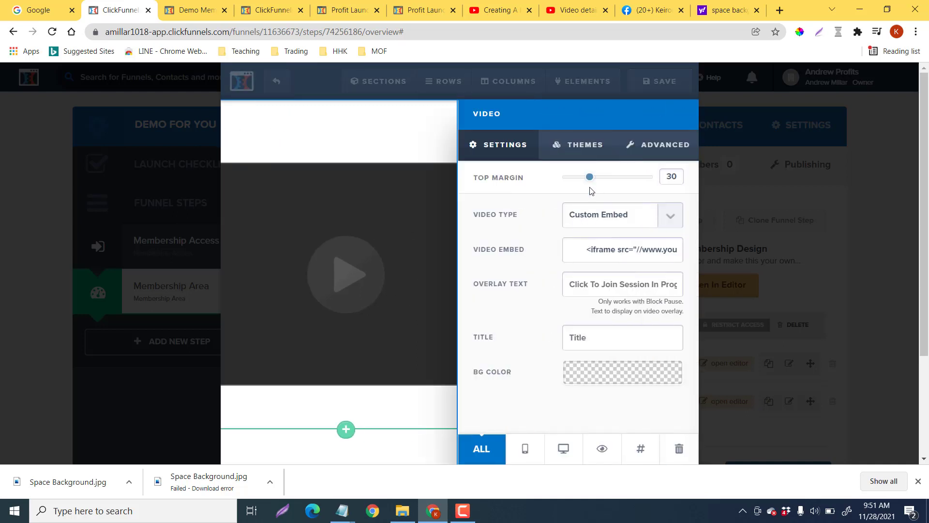
{"action": "left_click", "coordinate": [667, 226]}
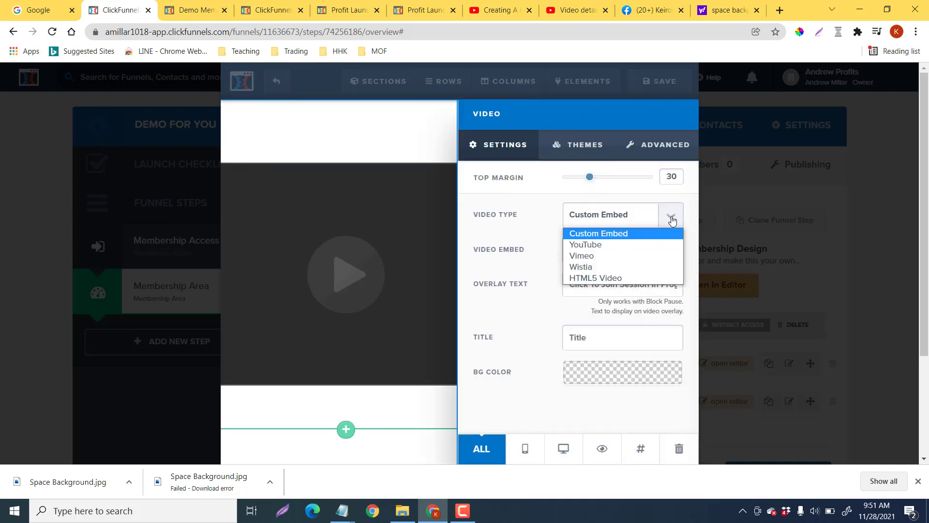
{"action": "left_click", "coordinate": [612, 247]}
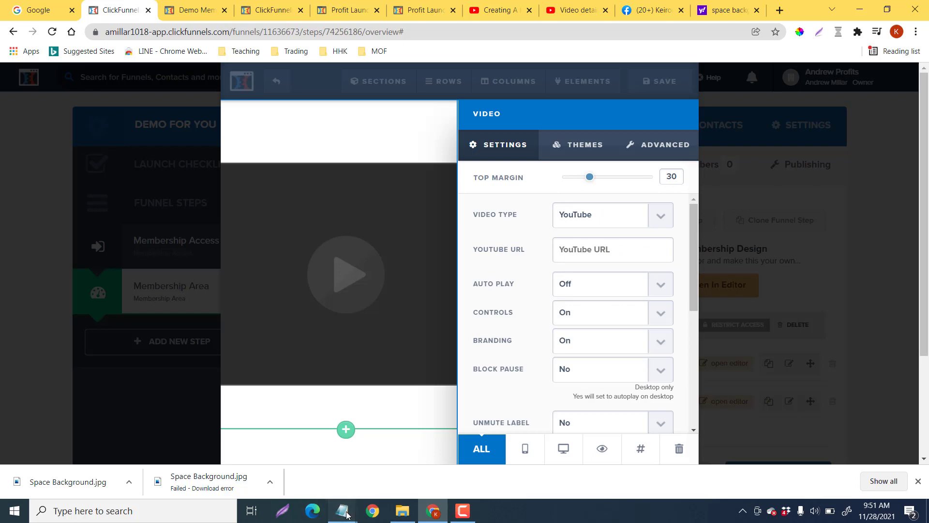
{"action": "mouse_move", "coordinate": [347, 514]}
{"action": "left_click", "coordinate": [411, 448]}
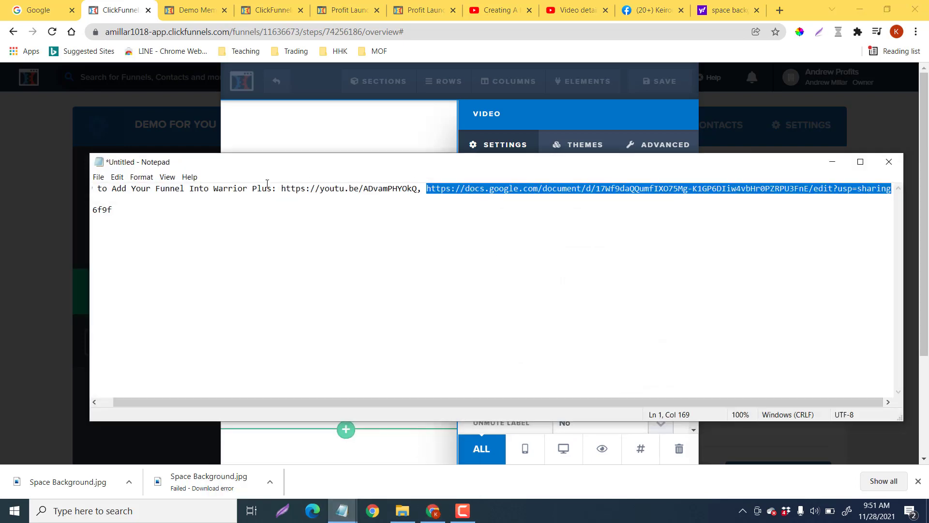
{"action": "left_click", "coordinate": [271, 188]}
{"action": "left_click_drag", "start_coordinate": [290, 189], "coordinate": [414, 189]}
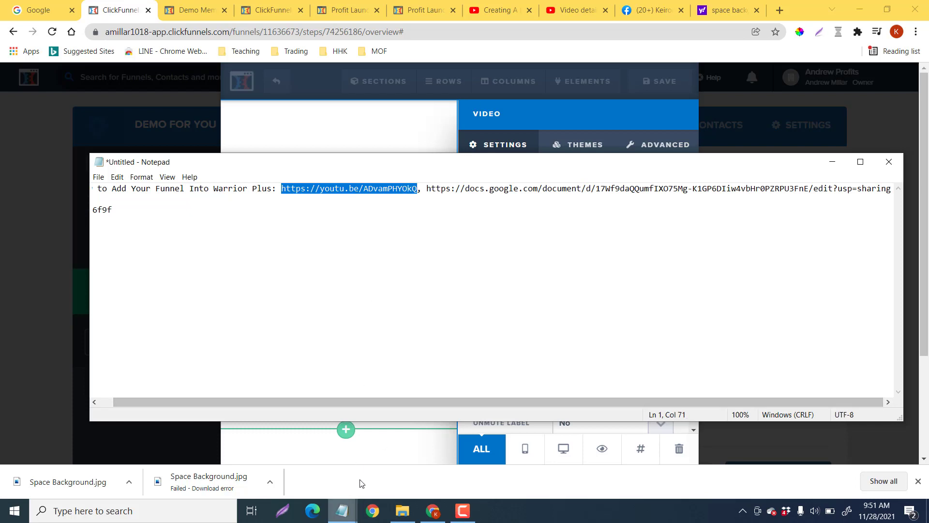
{"action": "left_click", "coordinate": [832, 162]}
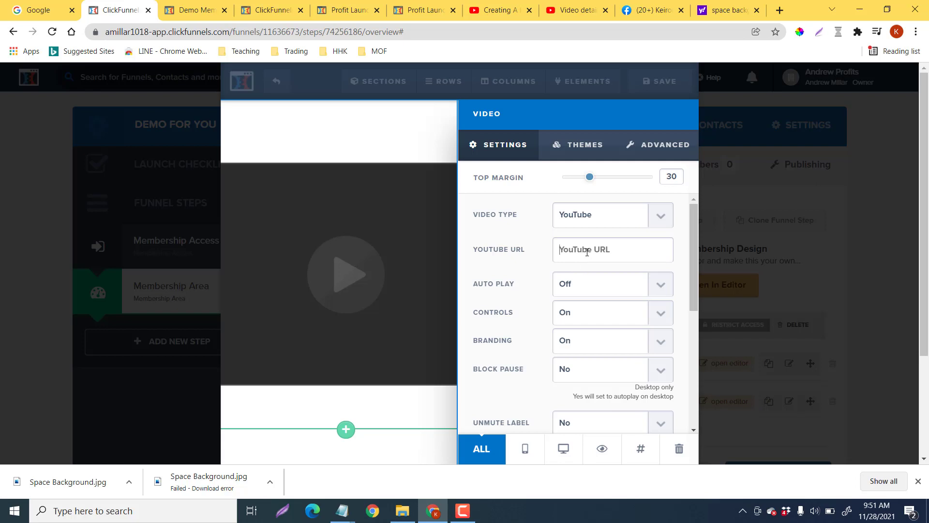
Paste the copied link as the video's YouTube URL, then save the Mindset lesson and exit its editor
{"action": "key", "text": "ctrl+v"}
{"action": "scroll", "coordinate": [587, 274], "scroll_direction": "down", "scroll_amount": 6}
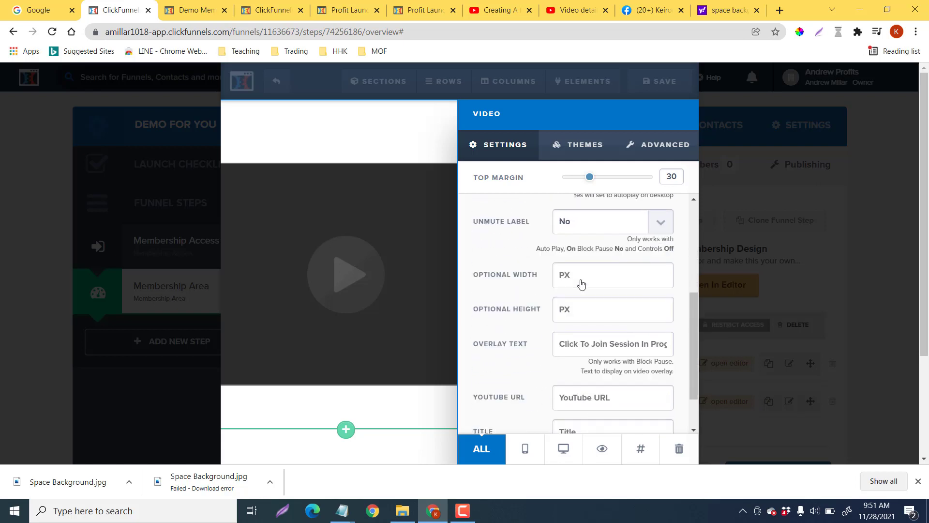
{"action": "scroll", "coordinate": [592, 327], "scroll_direction": "down", "scroll_amount": 1}
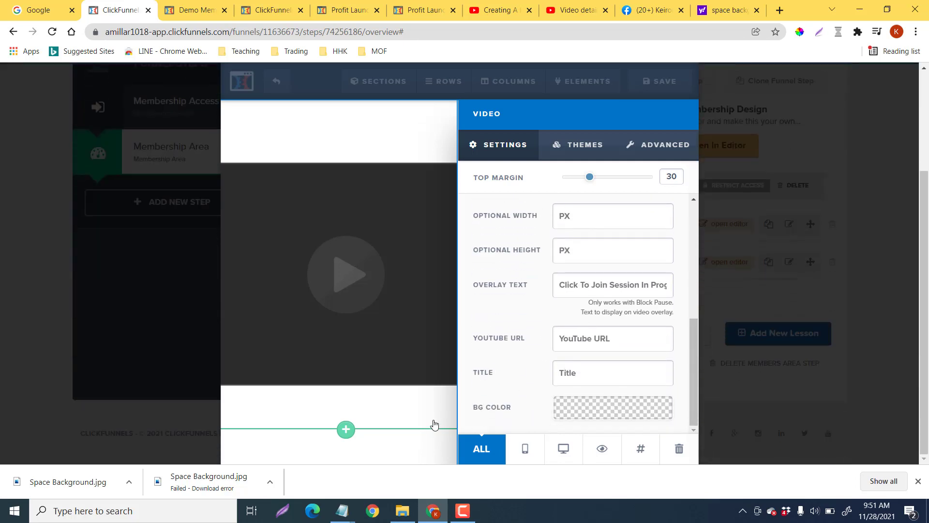
{"action": "left_click", "coordinate": [436, 415]}
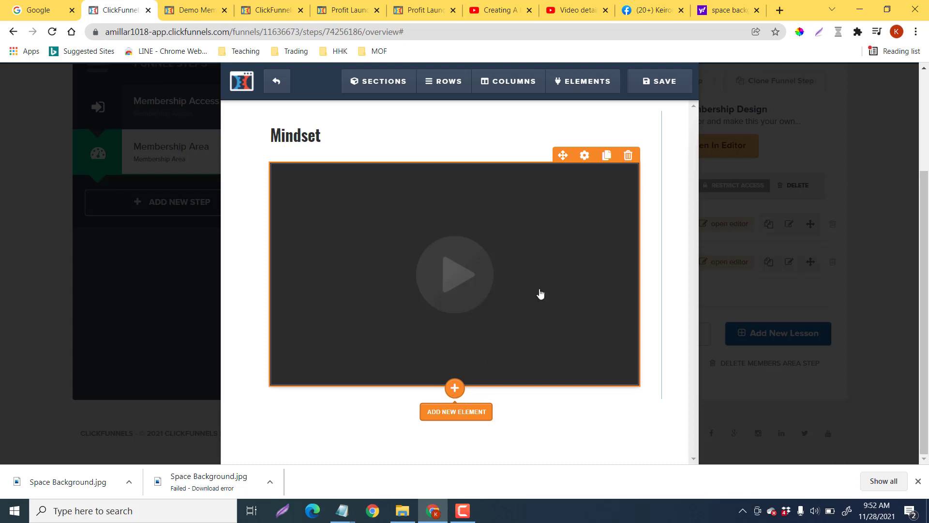
{"action": "left_click", "coordinate": [671, 86]}
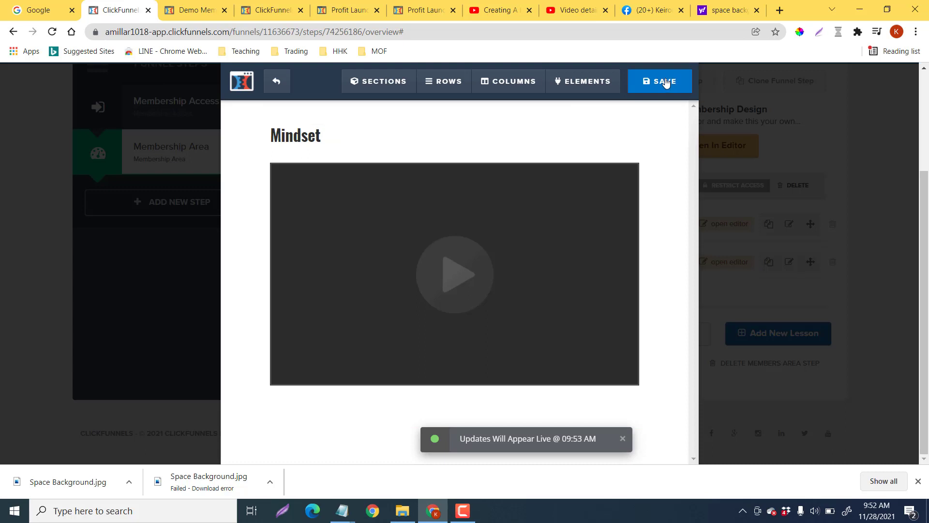
{"action": "left_click", "coordinate": [277, 81]}
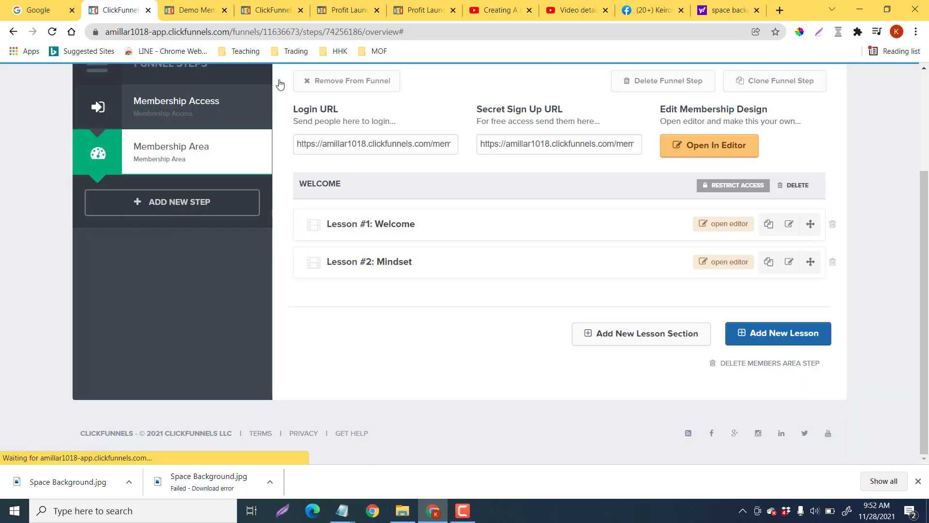
Create a new lesson section named Profit Time in the membership area
{"action": "scroll", "coordinate": [359, 263], "scroll_direction": "up", "scroll_amount": 1}
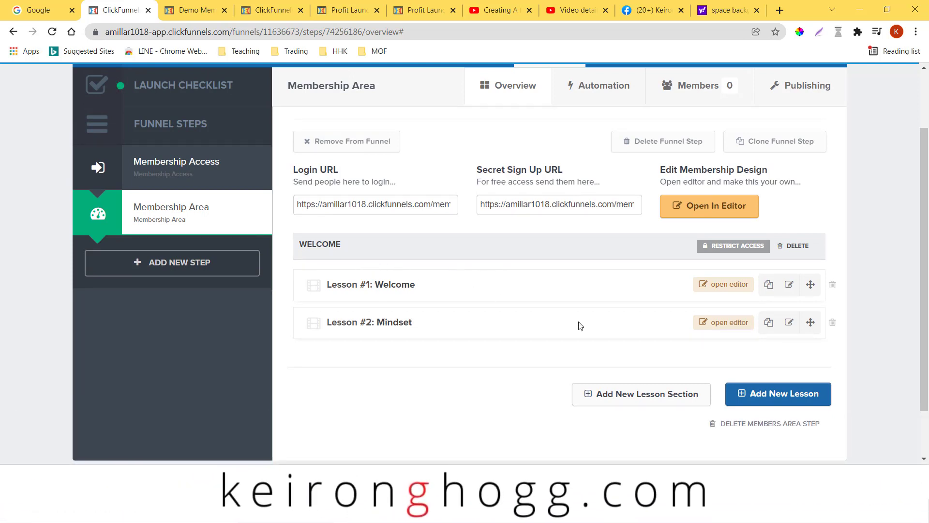
{"action": "scroll", "coordinate": [629, 290], "scroll_direction": "up", "scroll_amount": 1}
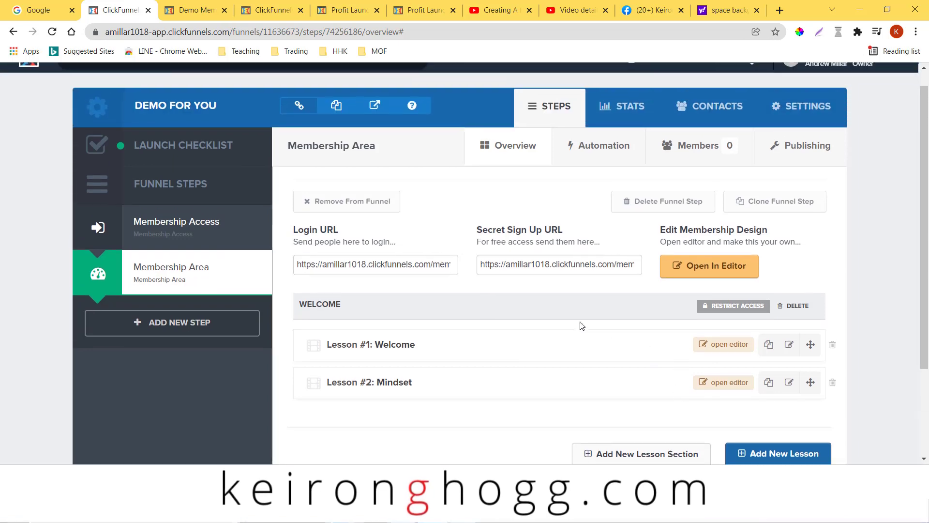
{"action": "scroll", "coordinate": [581, 322], "scroll_direction": "down", "scroll_amount": 2}
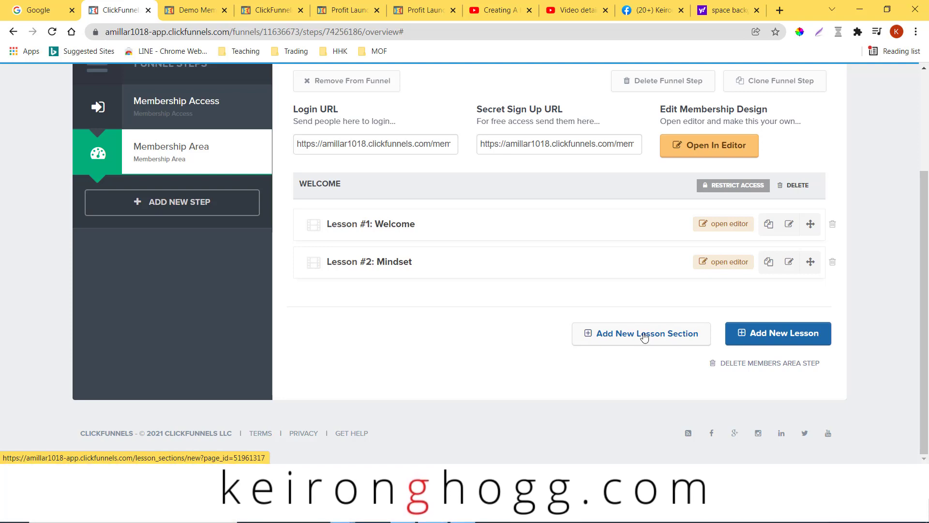
{"action": "left_click", "coordinate": [652, 338]}
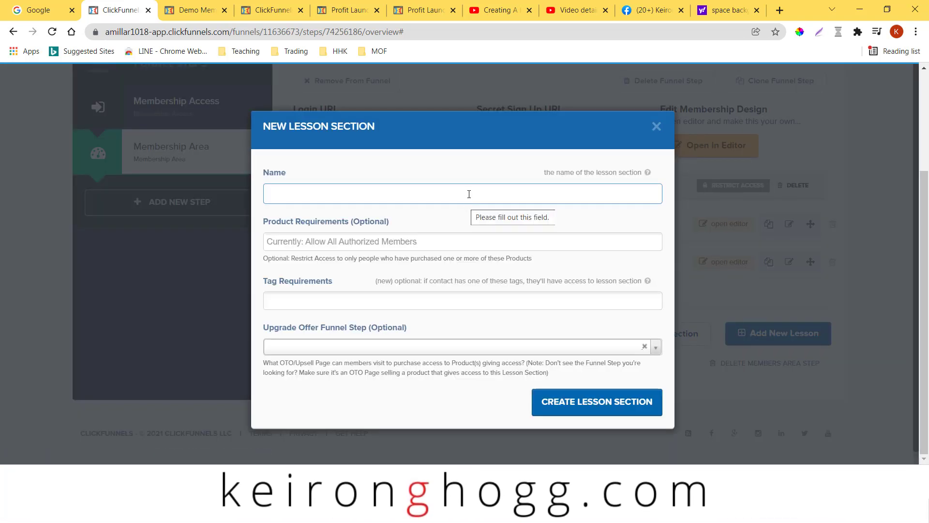
{"action": "left_click", "coordinate": [469, 194]}
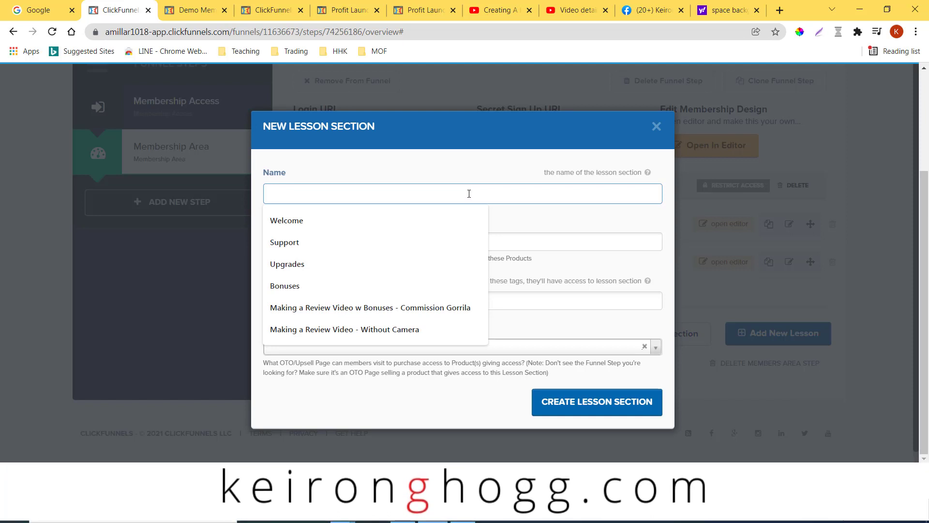
{"action": "type", "text": "P"}
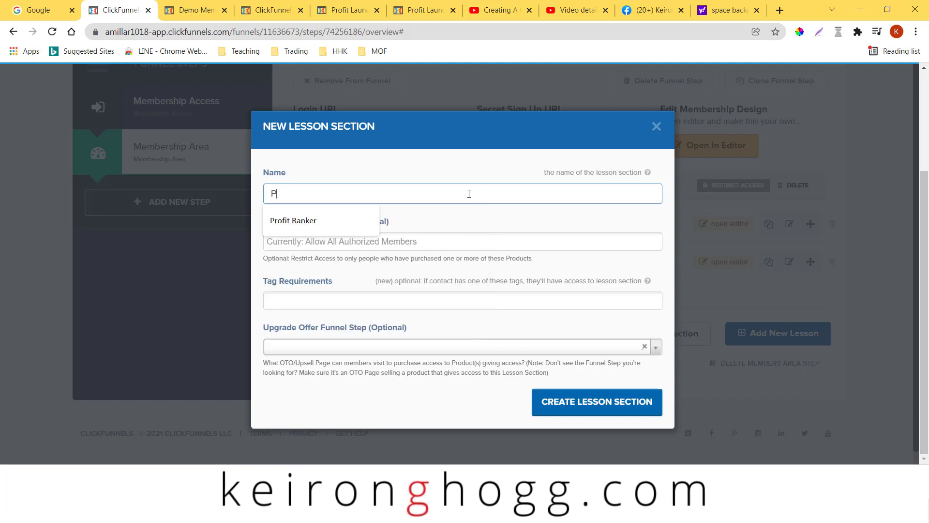
{"action": "type", "text": "rofit Time"}
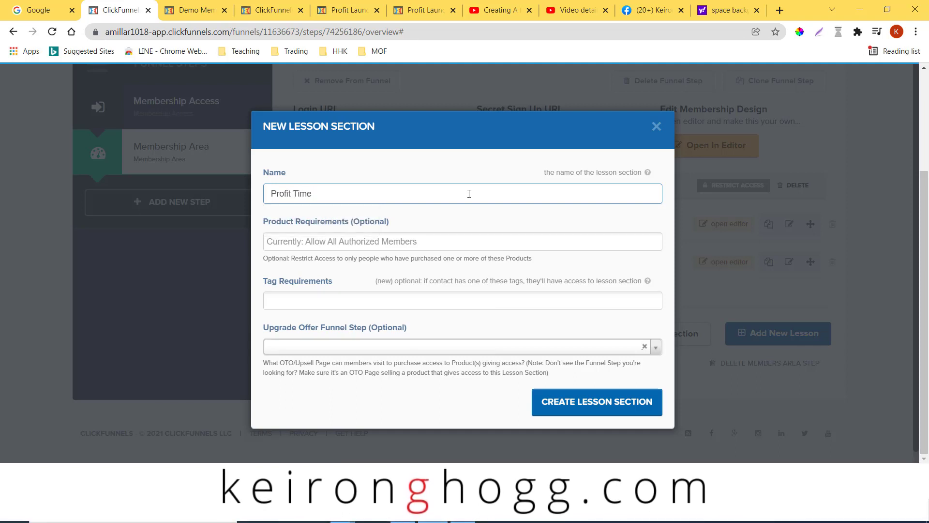
{"action": "left_click", "coordinate": [600, 401]}
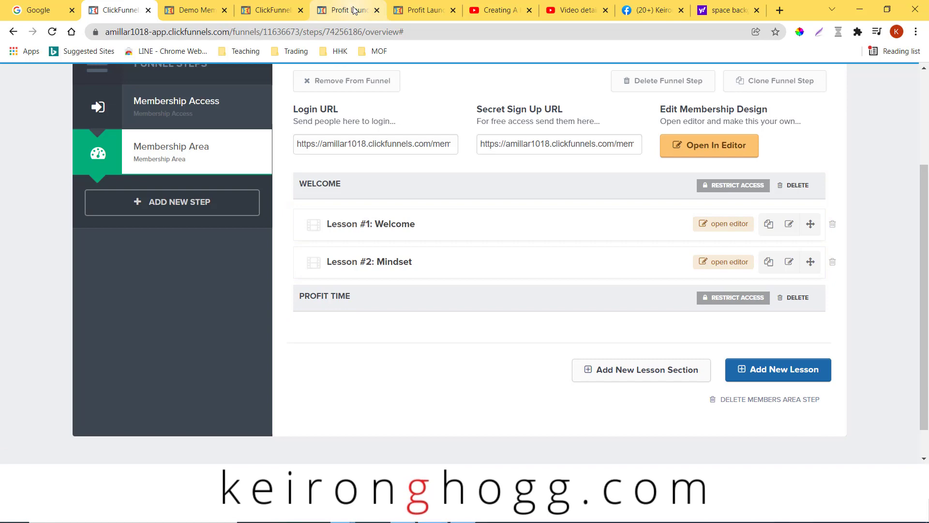
Review the Profit Launcher example's template, member preview and lesson list, and return to the demo membership area
{"action": "left_click", "coordinate": [354, 10]}
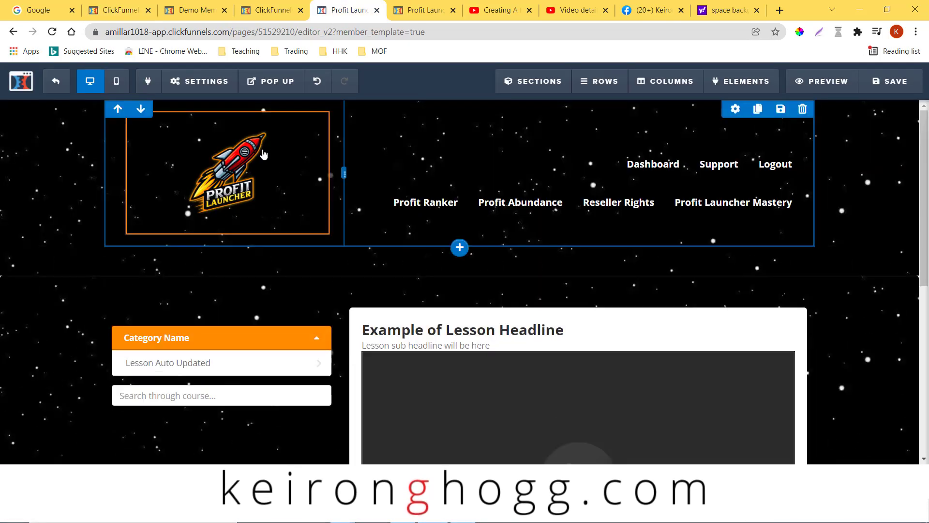
{"action": "left_click", "coordinate": [426, 9]}
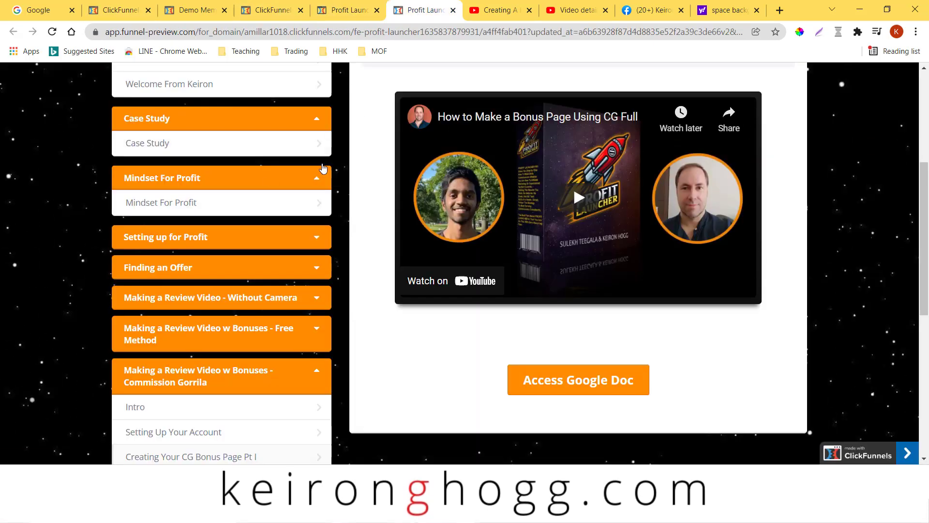
{"action": "scroll", "coordinate": [324, 168], "scroll_direction": "up", "scroll_amount": 5}
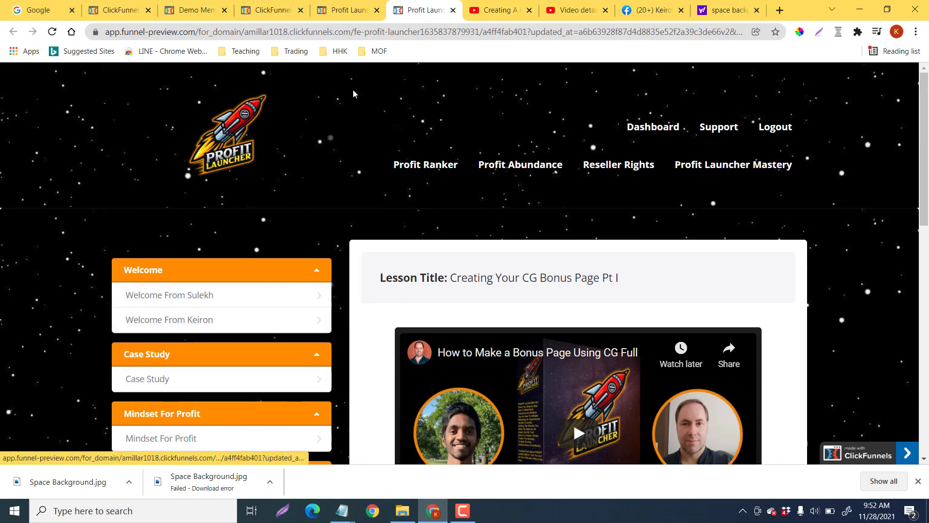
{"action": "left_click", "coordinate": [274, 10]}
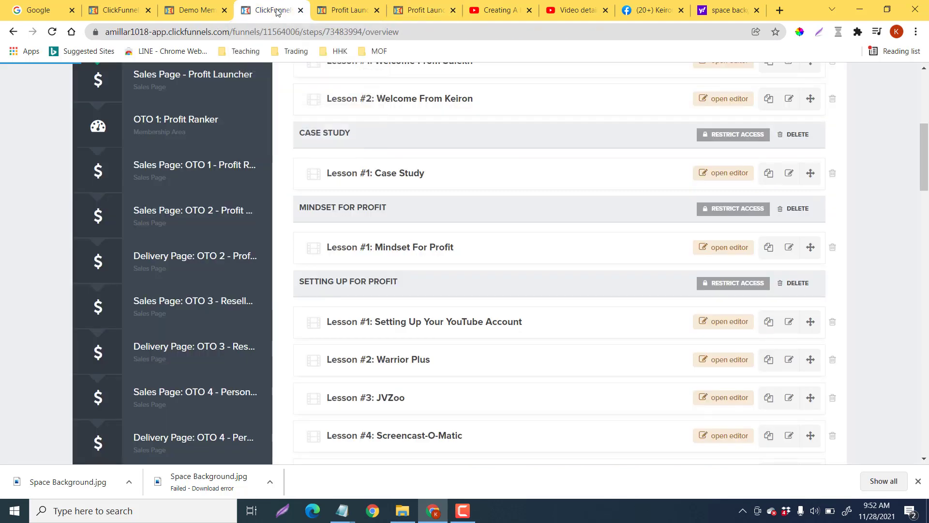
{"action": "left_click", "coordinate": [137, 11]}
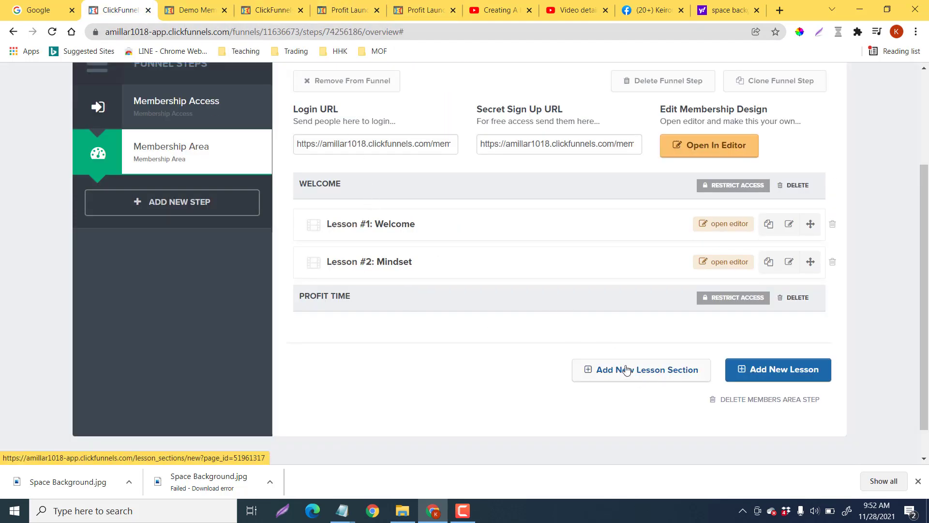
{"action": "left_click", "coordinate": [663, 375]}
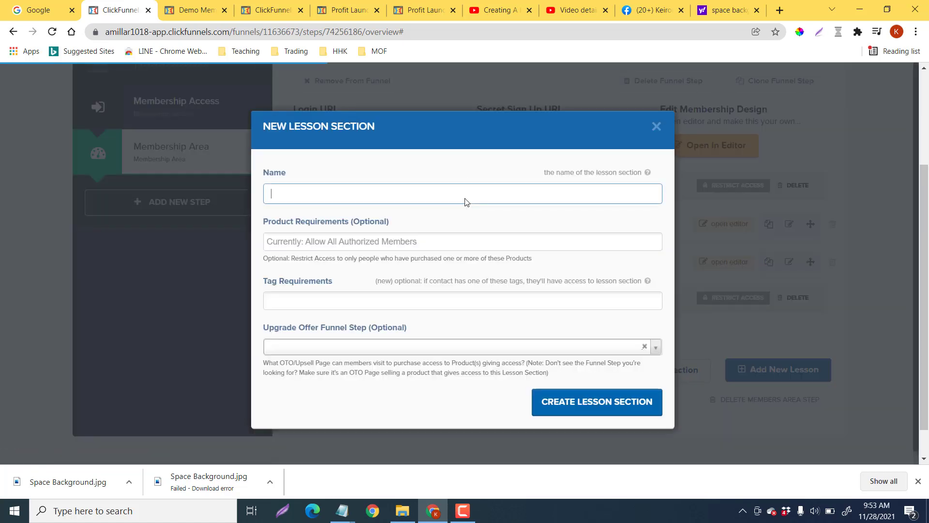
{"action": "left_click", "coordinate": [465, 198]}
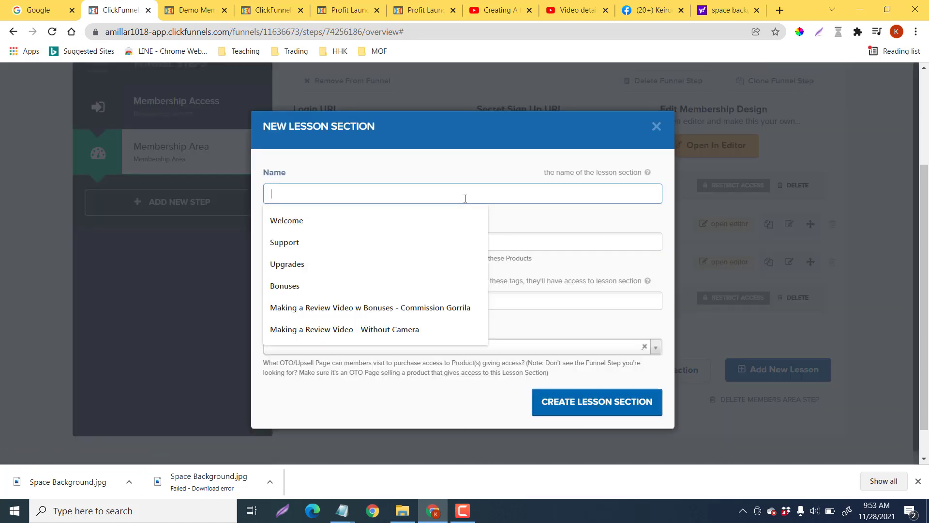
{"action": "type", "text": "Are "}
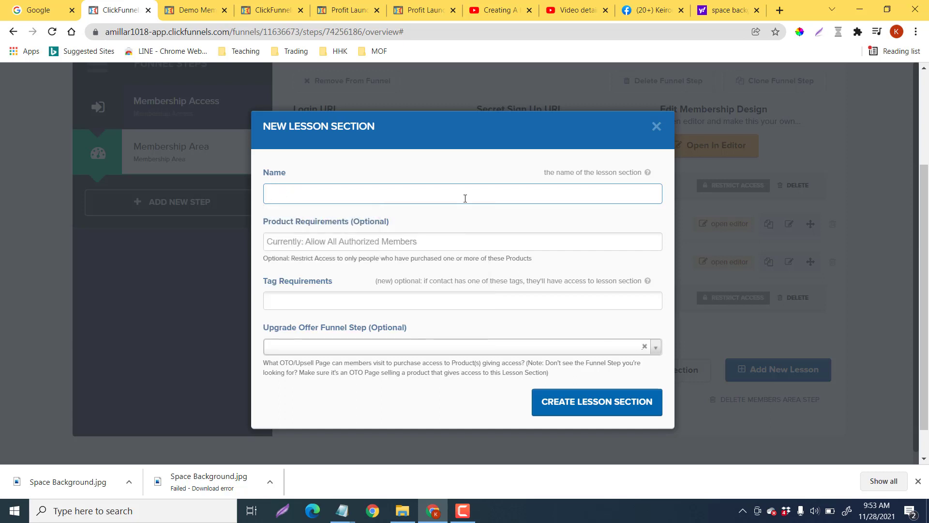
{"action": "type", "text": "A"}
{"action": "key", "text": "BackSpace"}
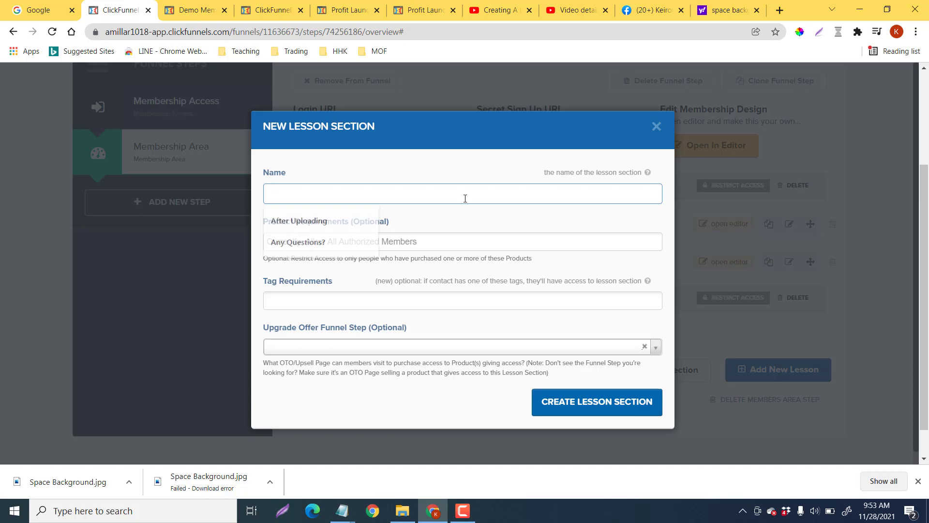
{"action": "left_click", "coordinate": [657, 127]}
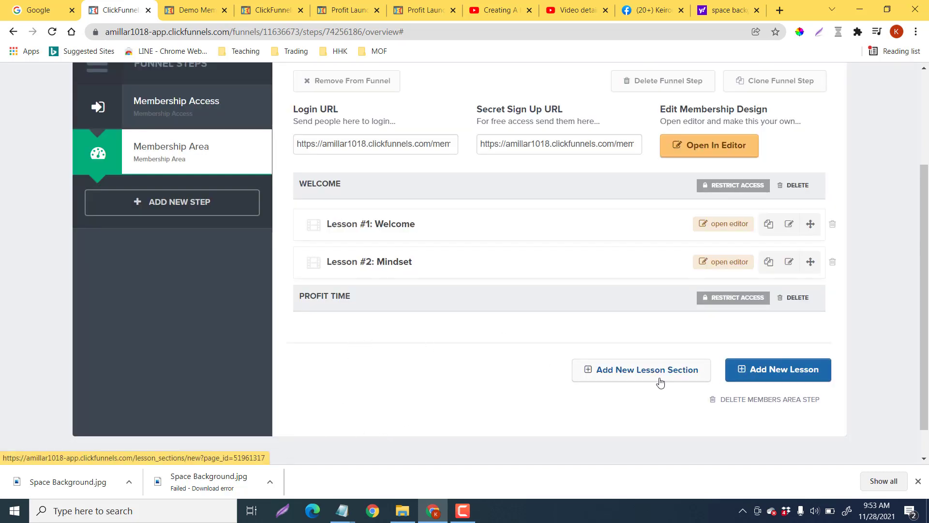
Create a new lesson named "Are You Ready to Profit?" in the Profit Time section
{"action": "left_click", "coordinate": [774, 370]}
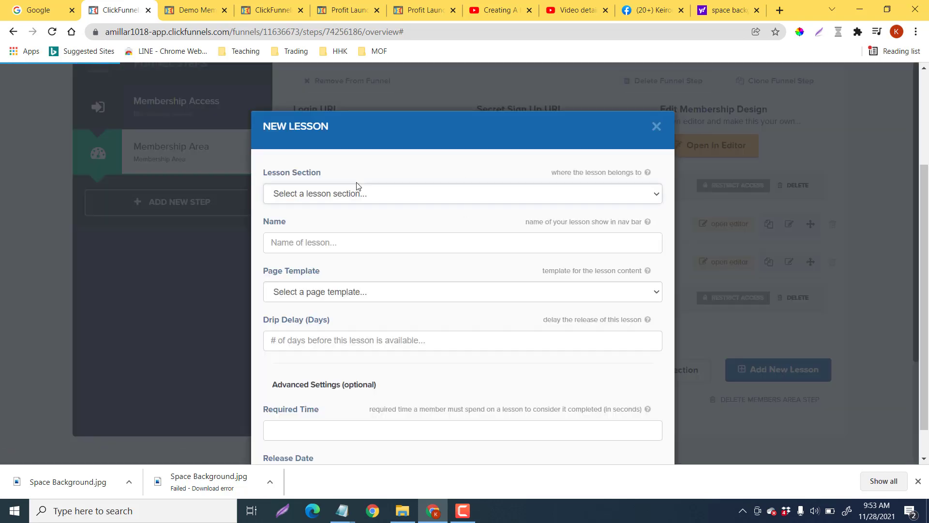
{"action": "left_click", "coordinate": [654, 199]}
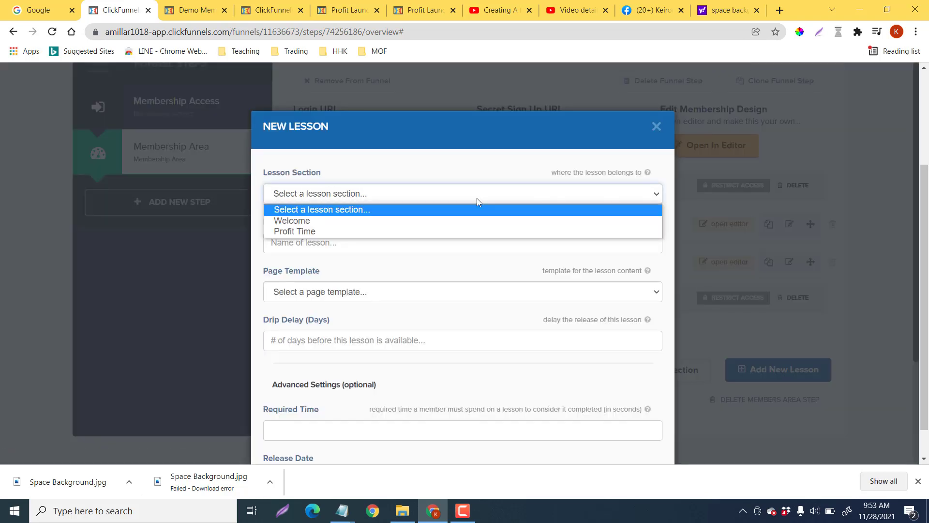
{"action": "left_click", "coordinate": [308, 232]}
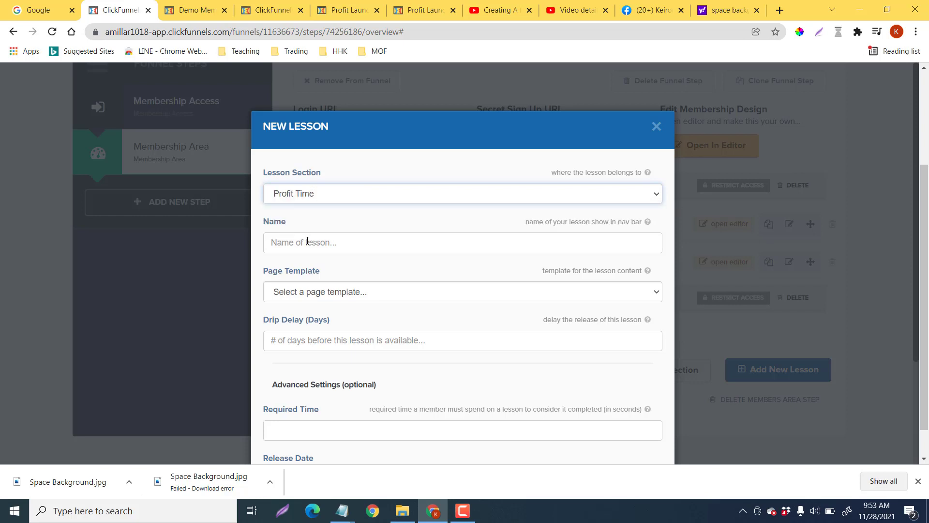
{"action": "left_click", "coordinate": [309, 244]}
{"action": "type", "text": "Are y"}
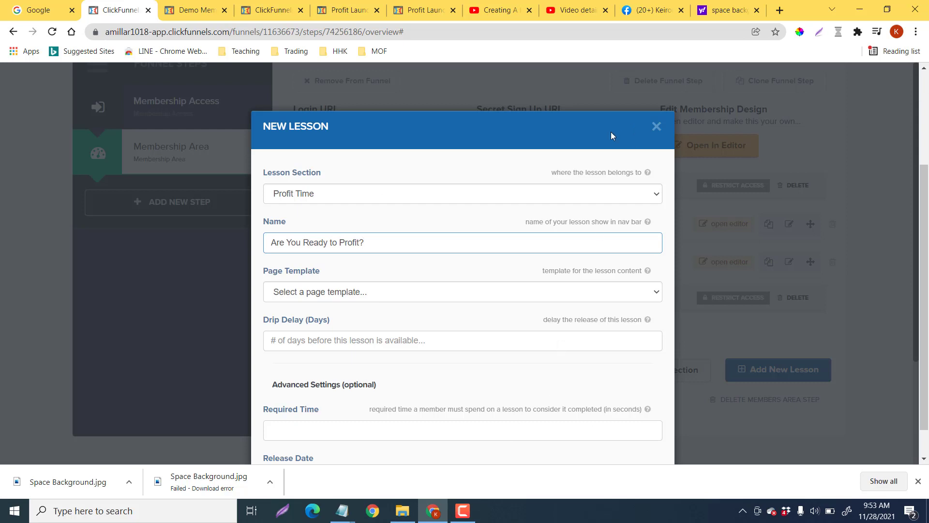
{"action": "scroll", "coordinate": [906, 171], "scroll_direction": "down", "scroll_amount": 1}
{"action": "scroll", "coordinate": [660, 383], "scroll_direction": "down", "scroll_amount": 1}
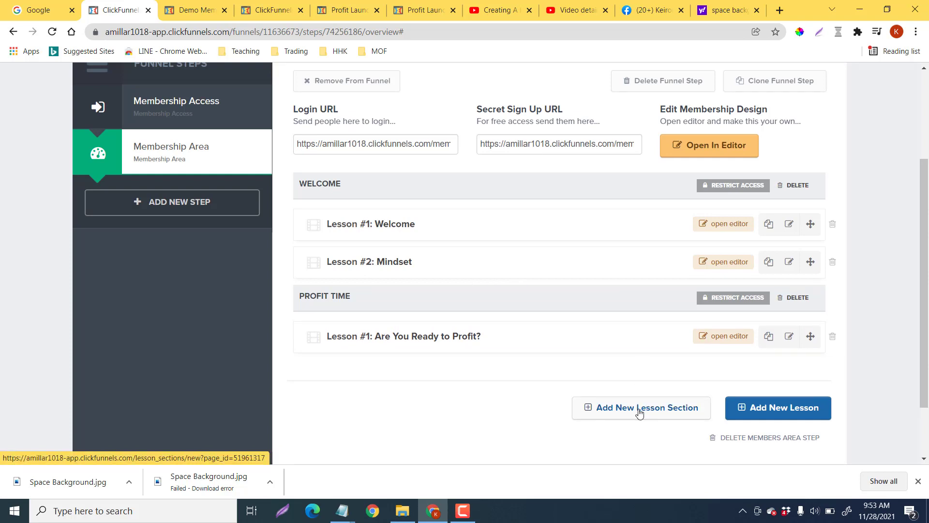
{"action": "left_click", "coordinate": [724, 337]}
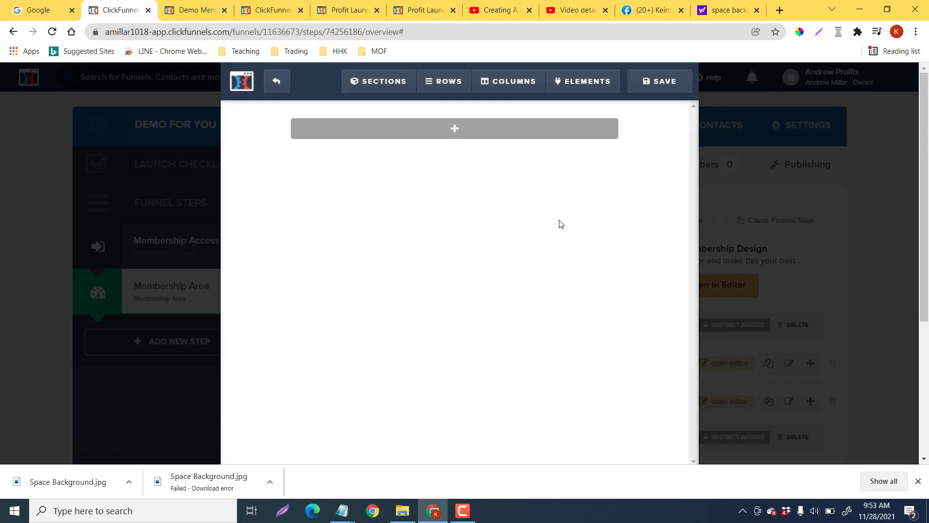
{"action": "left_click", "coordinate": [456, 132]}
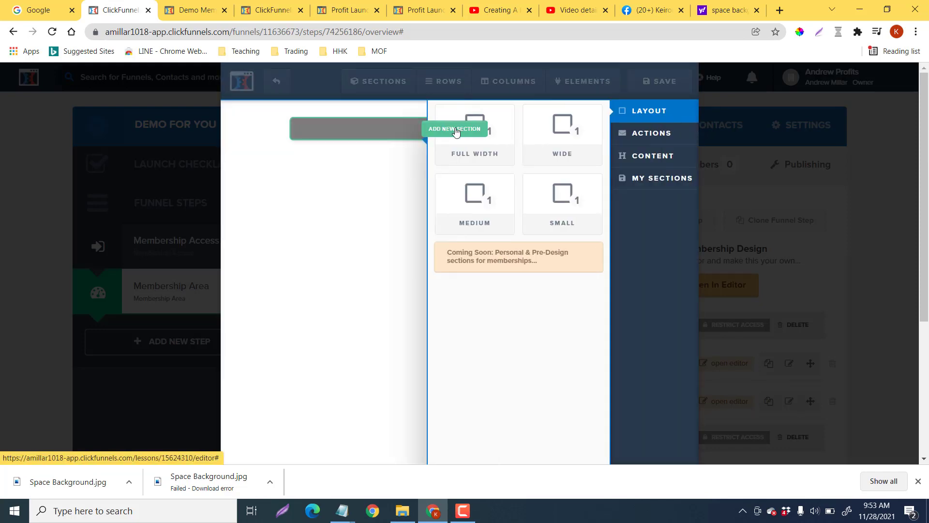
{"action": "left_click", "coordinate": [486, 133]}
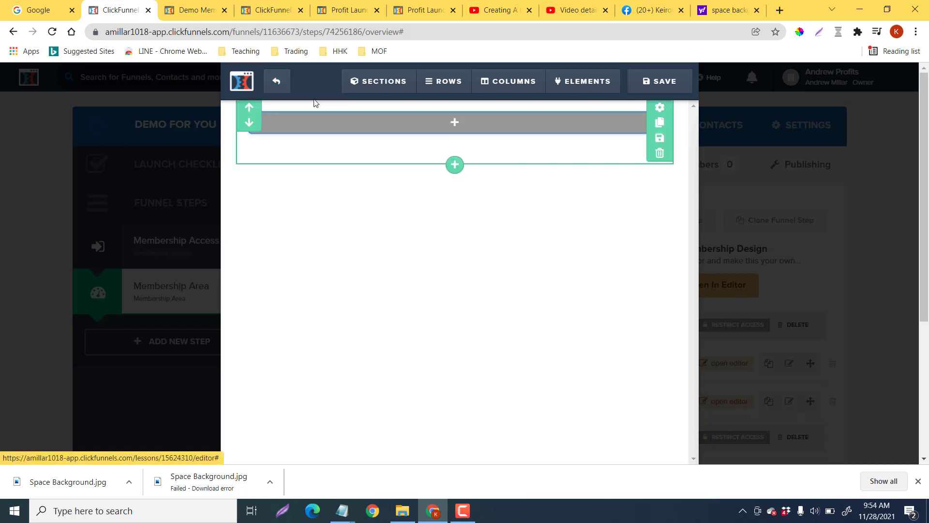
{"action": "left_click", "coordinate": [280, 86]}
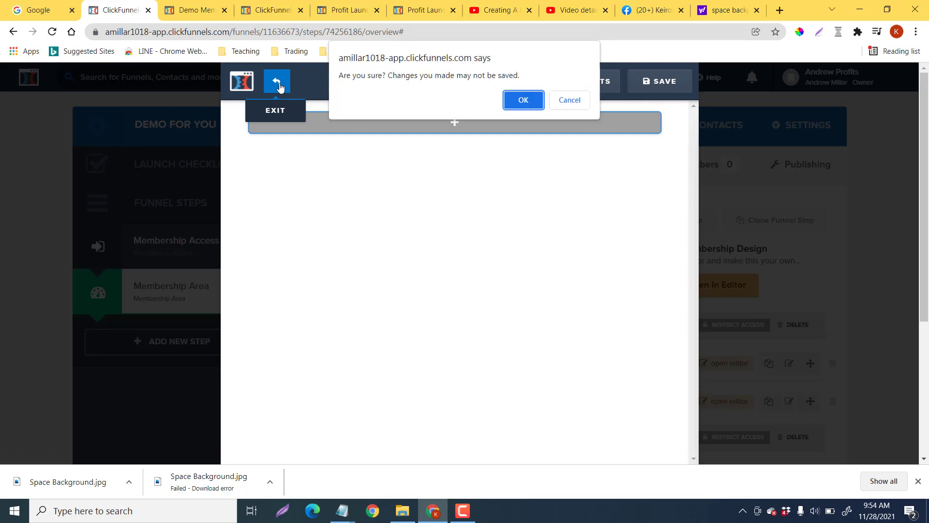
{"action": "left_click", "coordinate": [524, 99]}
Add a full-width section with a one-column row to the "Are You Ready to Profit?" lesson
{"action": "scroll", "coordinate": [487, 280], "scroll_direction": "down", "scroll_amount": 5}
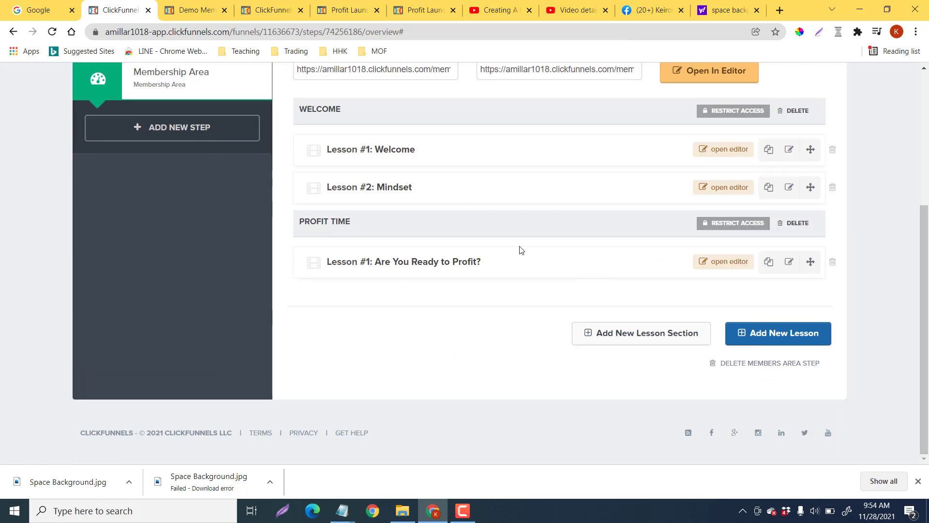
{"action": "left_click", "coordinate": [721, 262]}
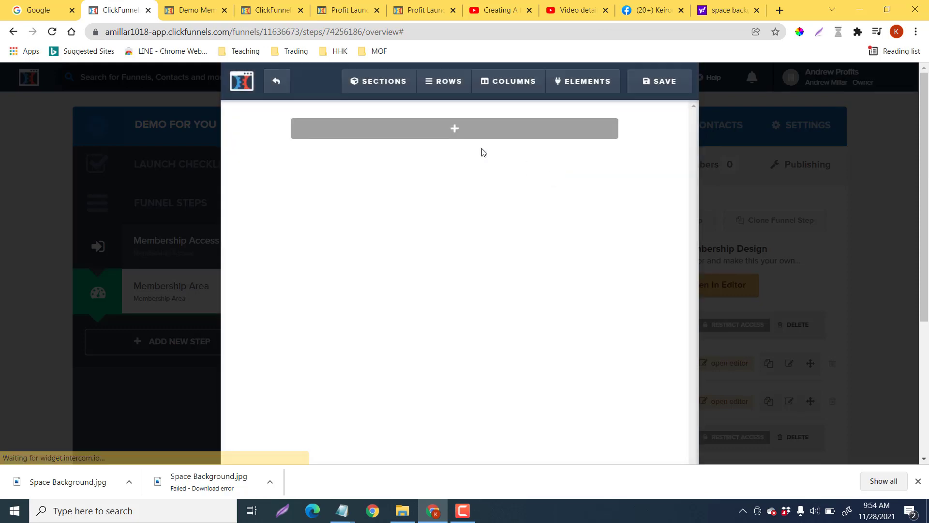
{"action": "left_click", "coordinate": [457, 129]}
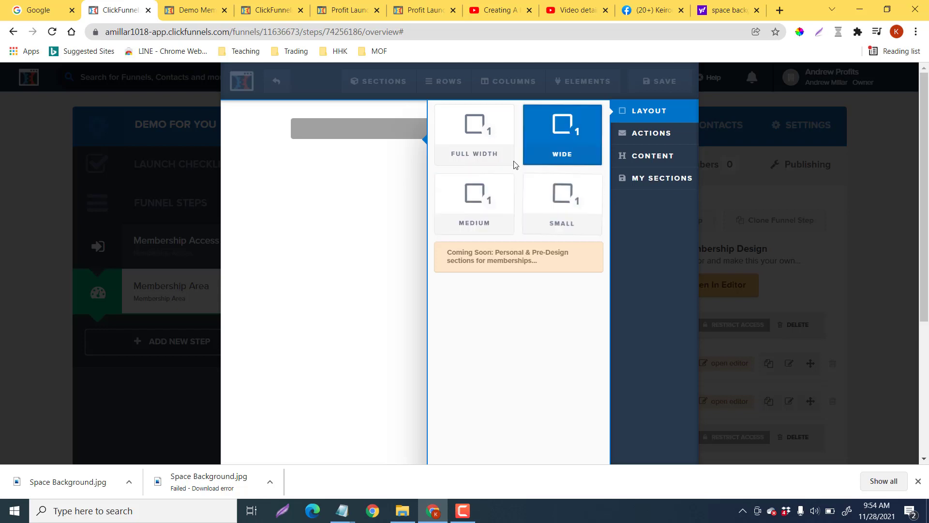
{"action": "left_click", "coordinate": [473, 134]}
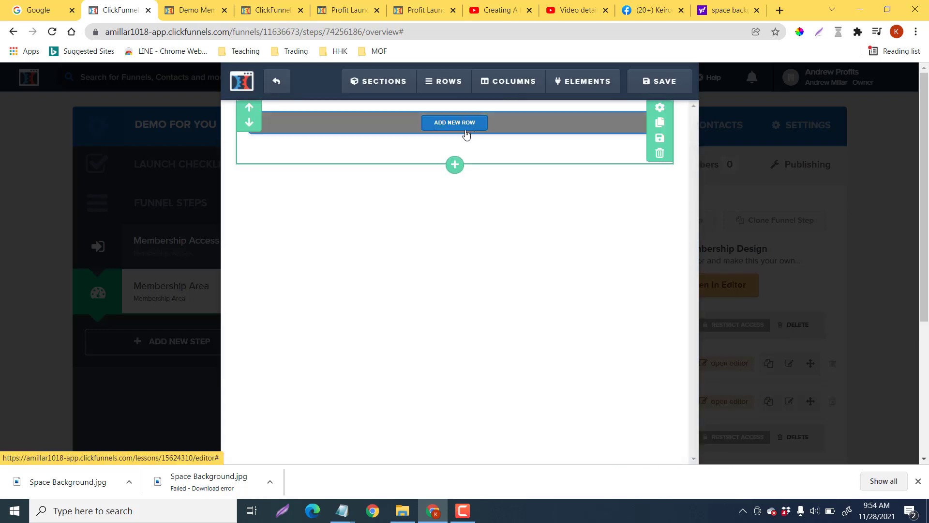
{"action": "left_click", "coordinate": [455, 123]}
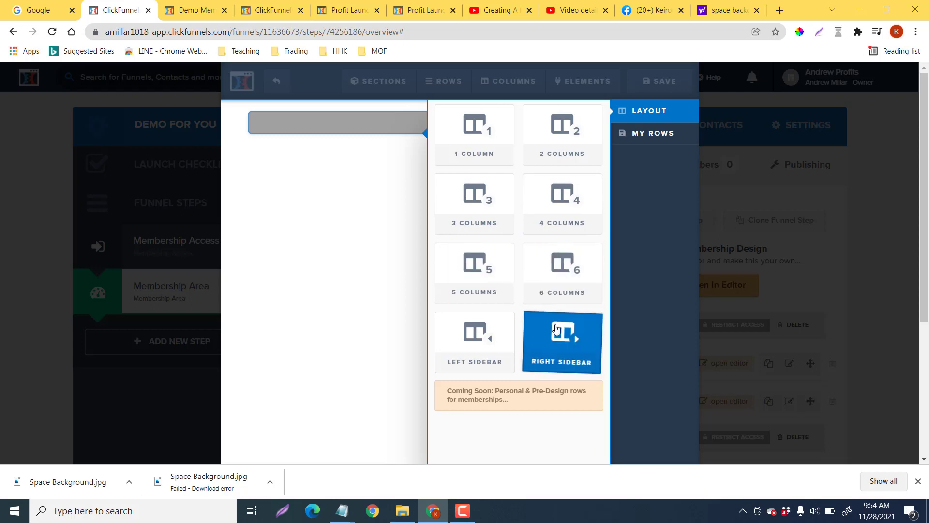
{"action": "left_click", "coordinate": [474, 129]}
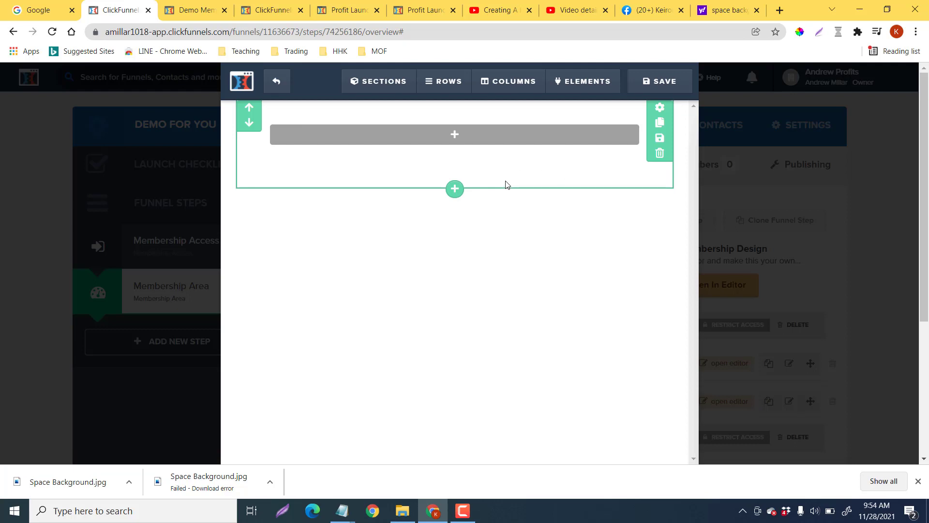
Add a headline element to the new row and change its text to "Are You Ready to Profit?"
{"action": "left_click", "coordinate": [456, 136]}
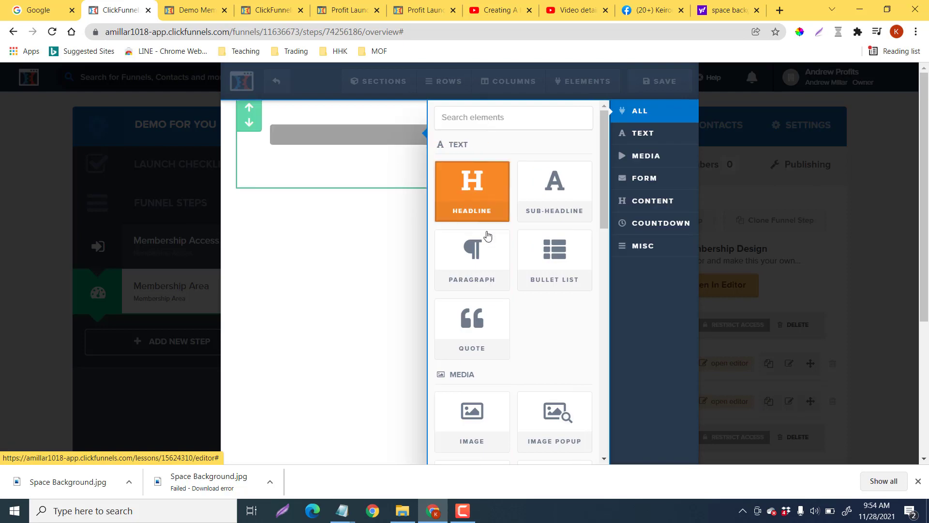
{"action": "left_click", "coordinate": [472, 194]}
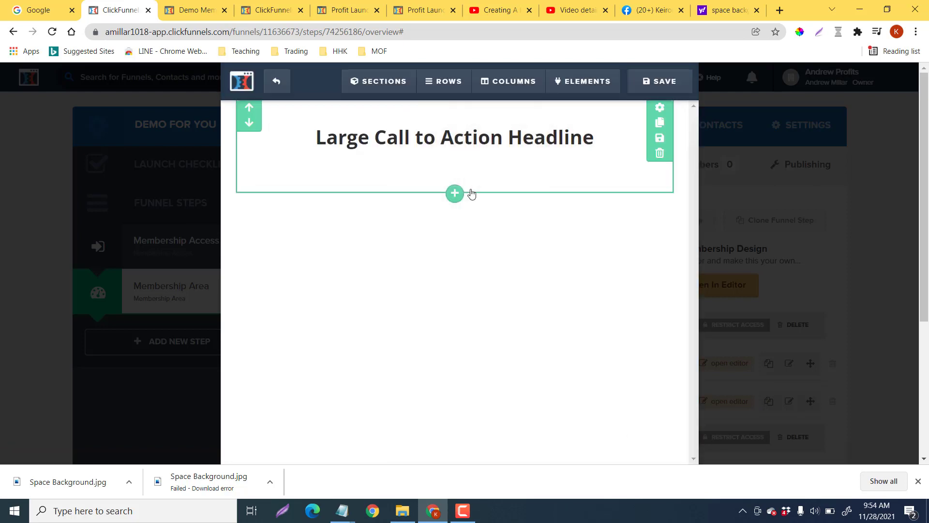
{"action": "left_click", "coordinate": [483, 139]}
{"action": "type", "text": "Are YOu"}
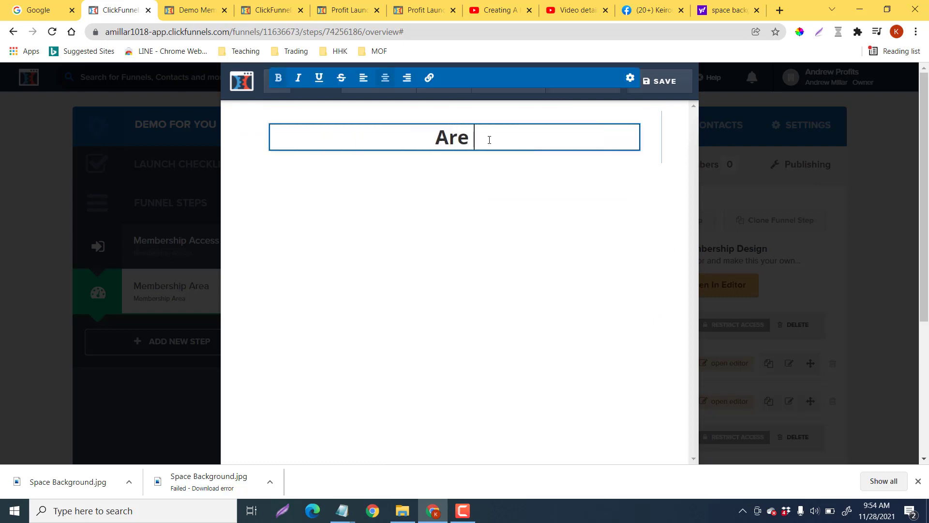
{"action": "key", "text": "BackSpace"}
{"action": "key", "text": "BackSpace"}
{"action": "type", "text": "ou"}
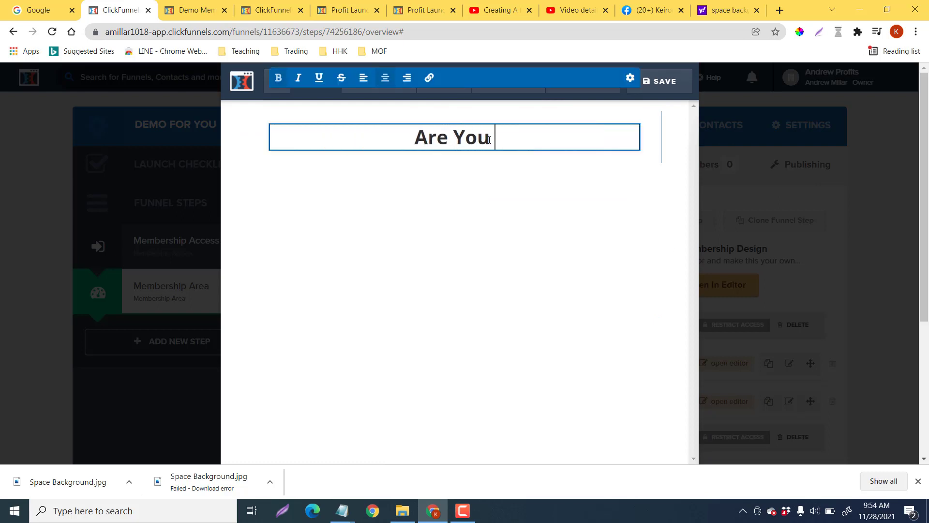
{"action": "type", "text": " Ready t"}
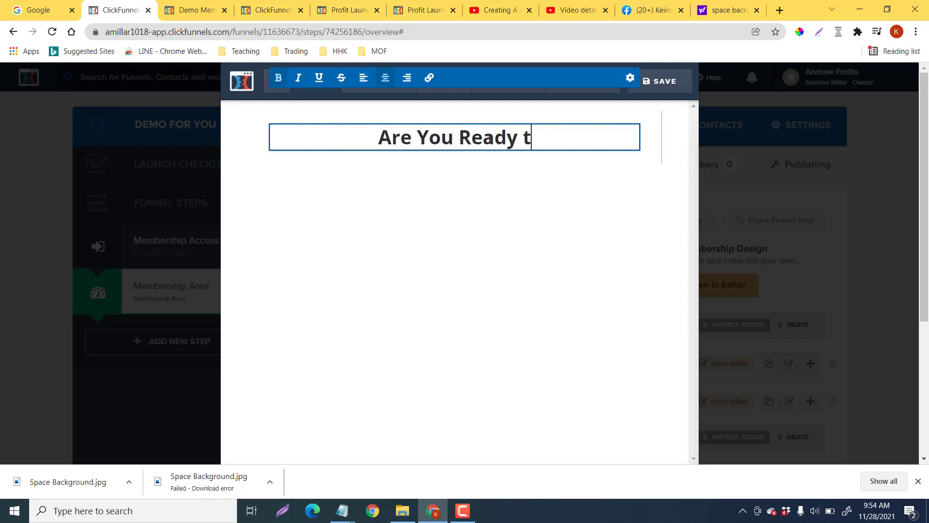
{"action": "type", "text": "o Profit?"}
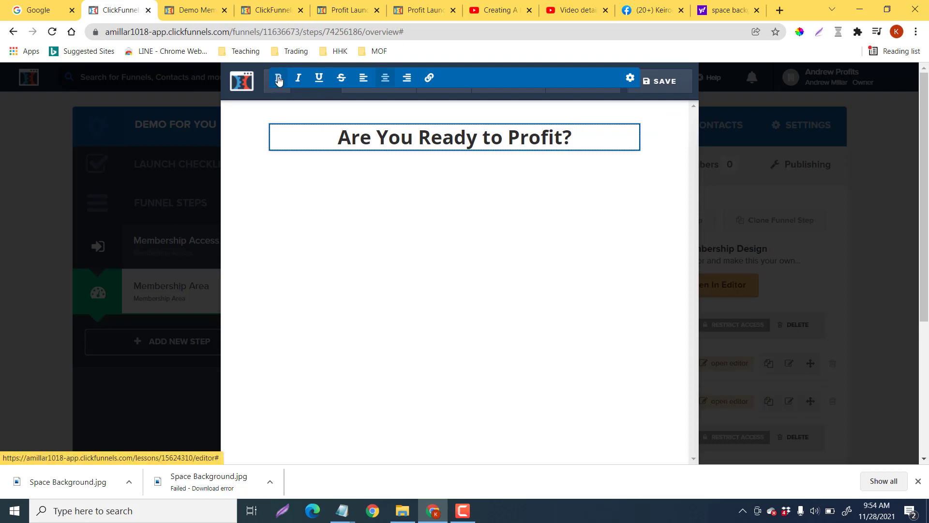
Try bold, italic and underline formatting on the lesson headline
{"action": "triple_click", "coordinate": [446, 130]}
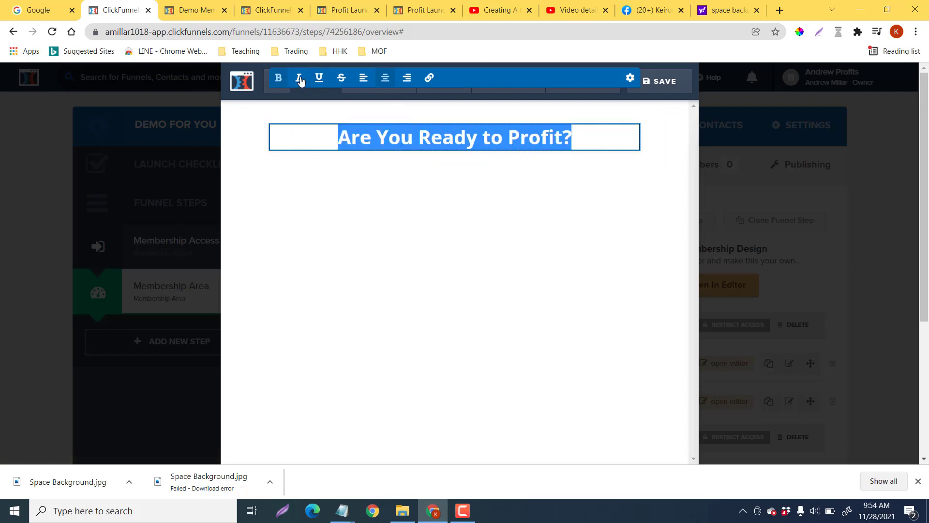
{"action": "left_click", "coordinate": [278, 79]}
{"action": "left_click", "coordinate": [278, 79]}
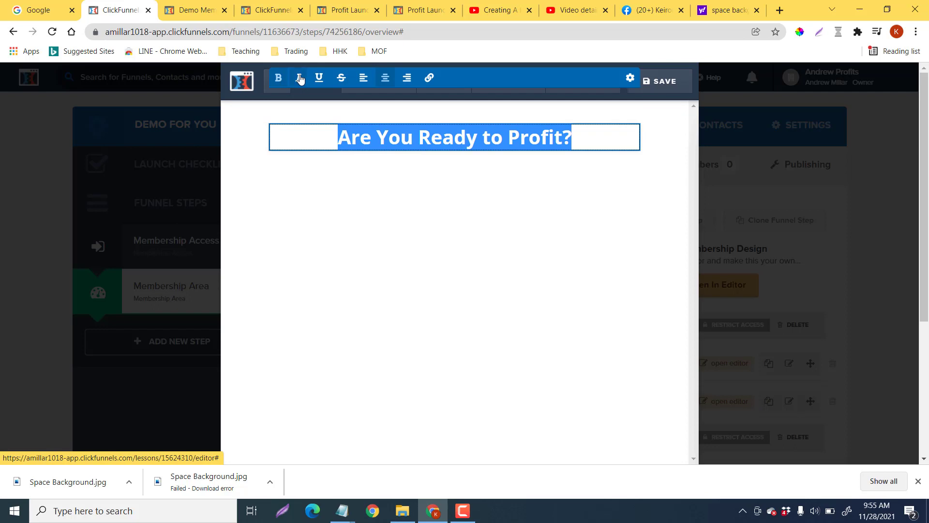
{"action": "left_click", "coordinate": [300, 79]}
{"action": "left_click", "coordinate": [300, 78]}
{"action": "left_click", "coordinate": [319, 80]}
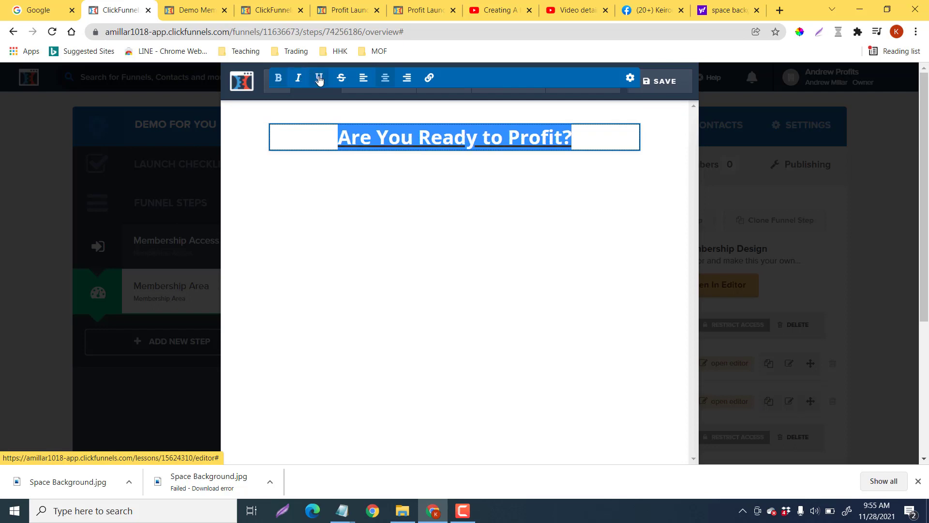
{"action": "left_click", "coordinate": [318, 80]}
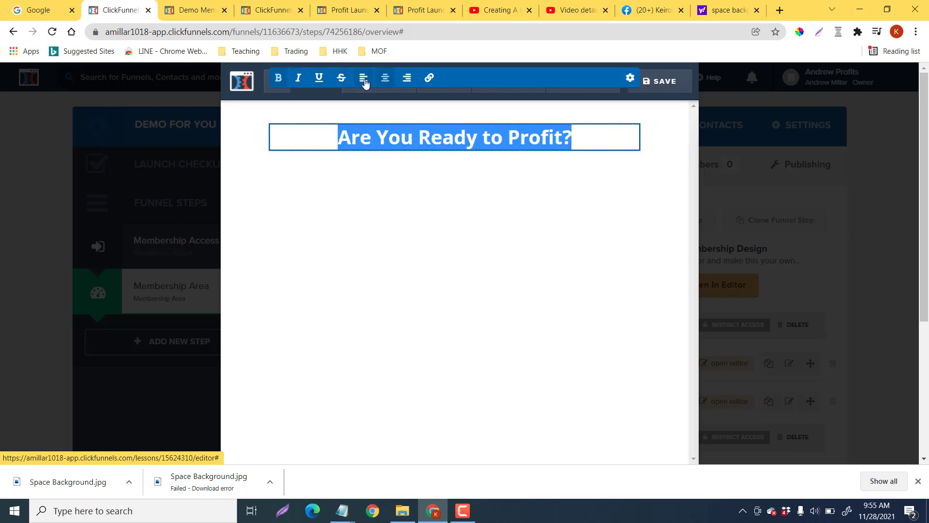
{"action": "left_click", "coordinate": [430, 77]}
{"action": "left_click", "coordinate": [499, 191]}
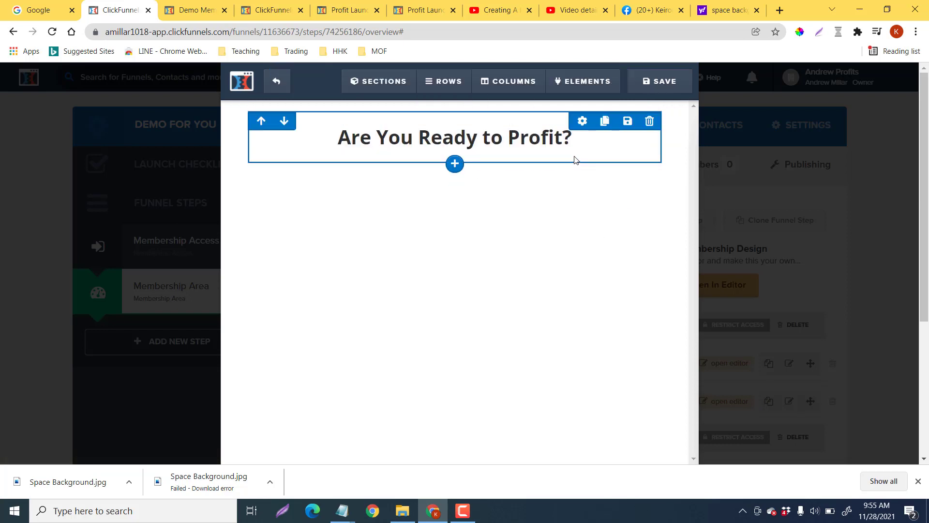
Add a video element below the lesson's headline
{"action": "left_click", "coordinate": [455, 152]}
{"action": "scroll", "coordinate": [500, 263], "scroll_direction": "down", "scroll_amount": 3}
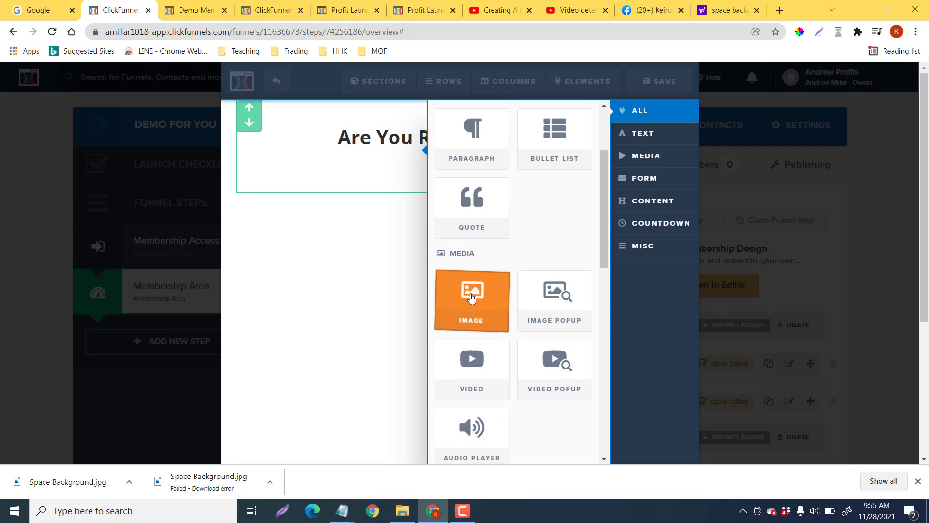
{"action": "scroll", "coordinate": [509, 291], "scroll_direction": "down", "scroll_amount": 3}
{"action": "scroll", "coordinate": [510, 289], "scroll_direction": "down", "scroll_amount": 1}
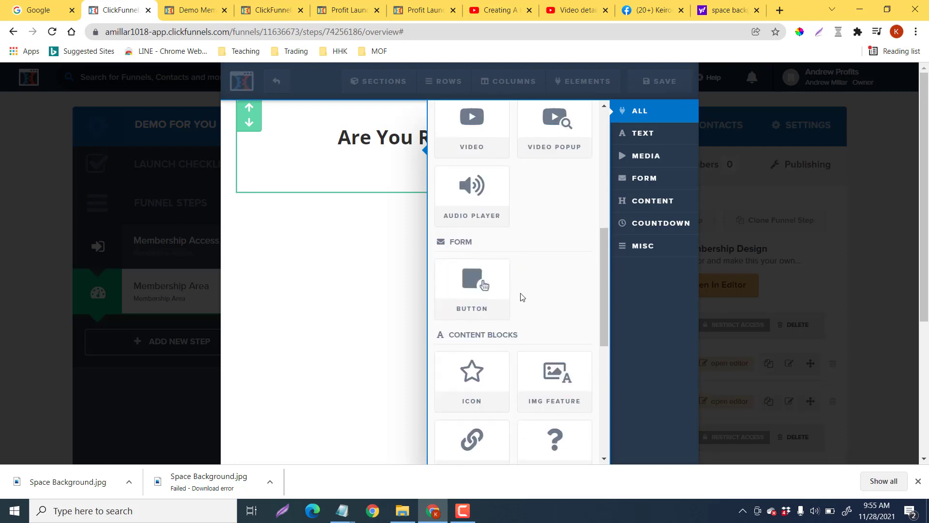
{"action": "scroll", "coordinate": [499, 367], "scroll_direction": "down", "scroll_amount": 2}
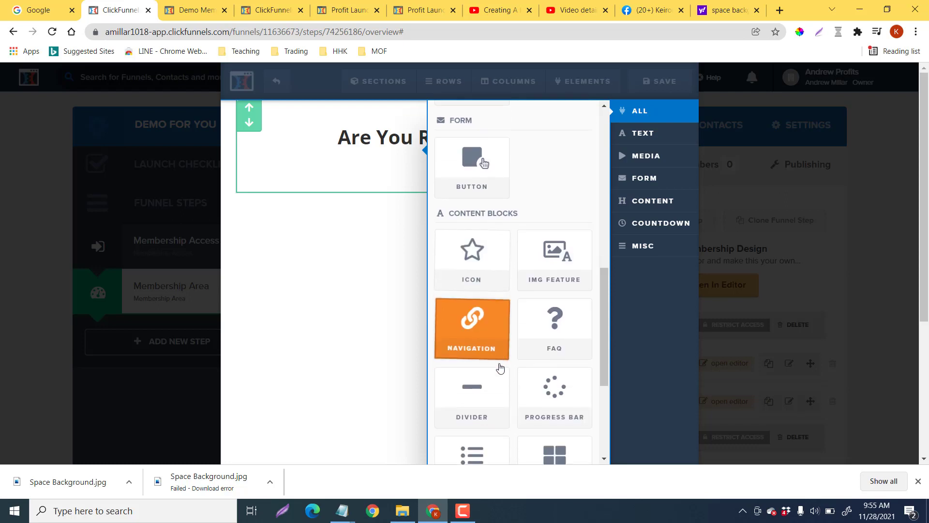
{"action": "scroll", "coordinate": [499, 367], "scroll_direction": "up", "scroll_amount": 6}
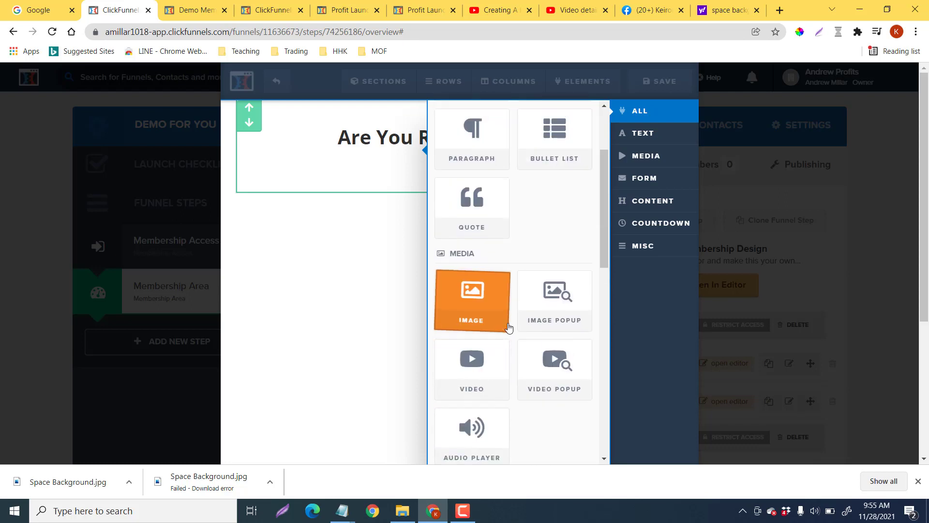
{"action": "scroll", "coordinate": [508, 329], "scroll_direction": "up", "scroll_amount": 2}
{"action": "scroll", "coordinate": [510, 328], "scroll_direction": "down", "scroll_amount": 1}
{"action": "scroll", "coordinate": [510, 327], "scroll_direction": "down", "scroll_amount": 2}
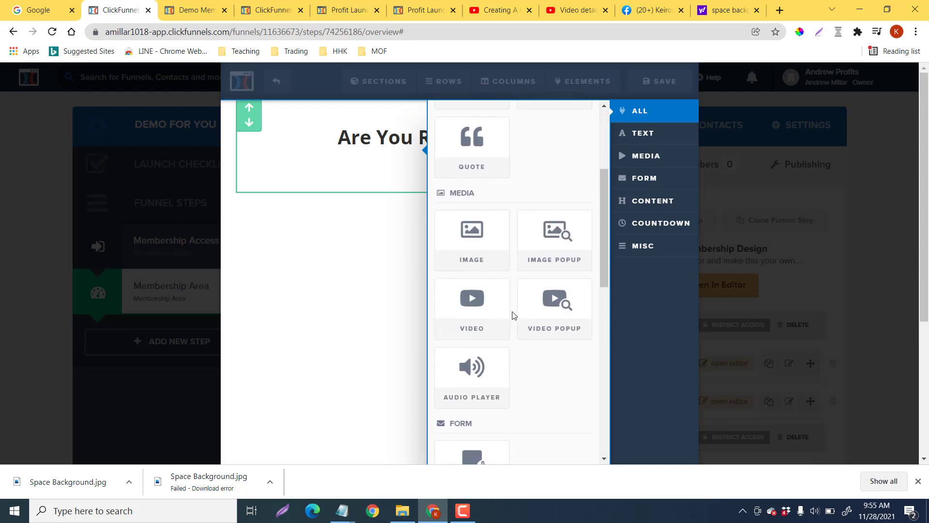
{"action": "left_click", "coordinate": [474, 298]}
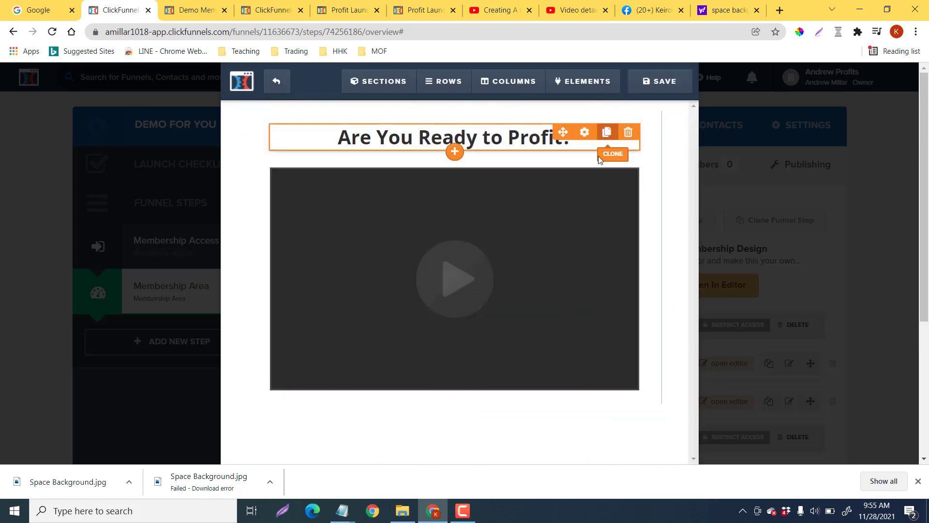
{"action": "left_click", "coordinate": [562, 232]}
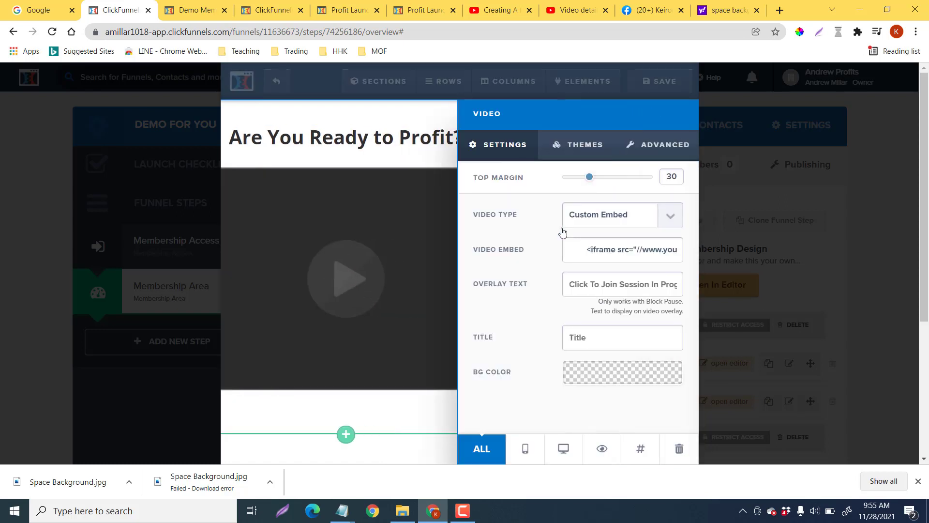
{"action": "left_click", "coordinate": [672, 215]}
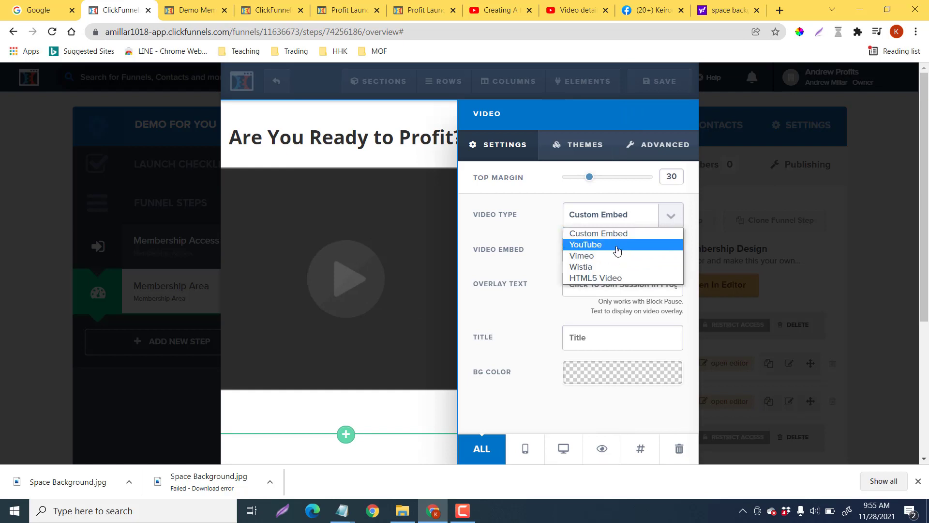
{"action": "left_click", "coordinate": [618, 245]}
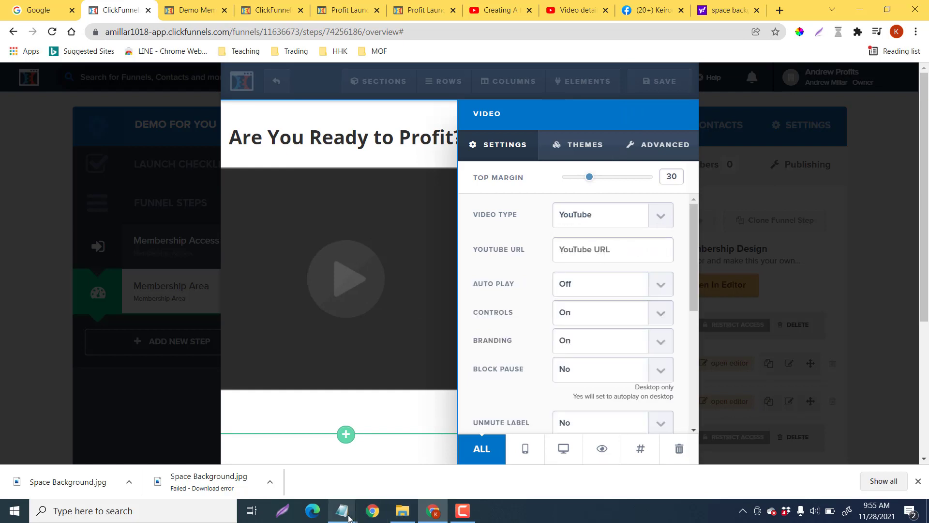
{"action": "left_click", "coordinate": [593, 253]}
{"action": "type", "text": "https://youtu.be/ADvamPHYOkQ"}
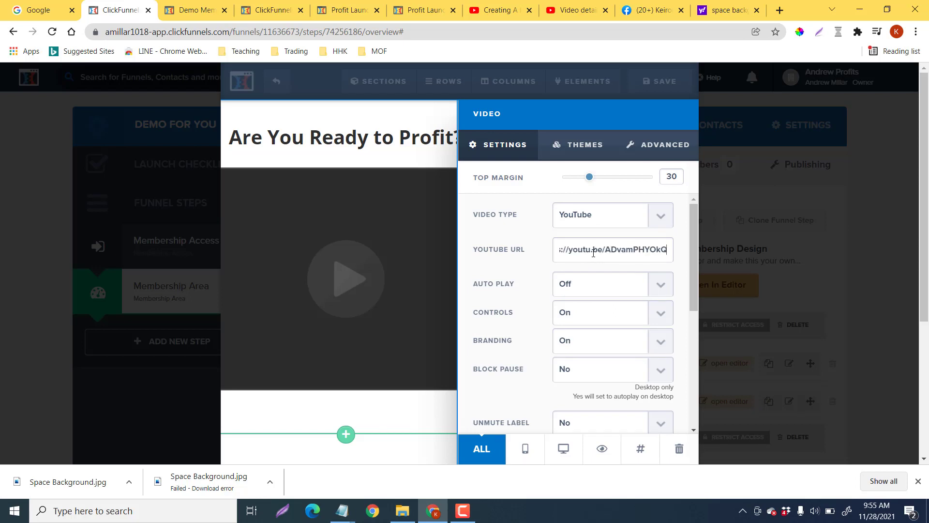
{"action": "left_click", "coordinate": [430, 414]}
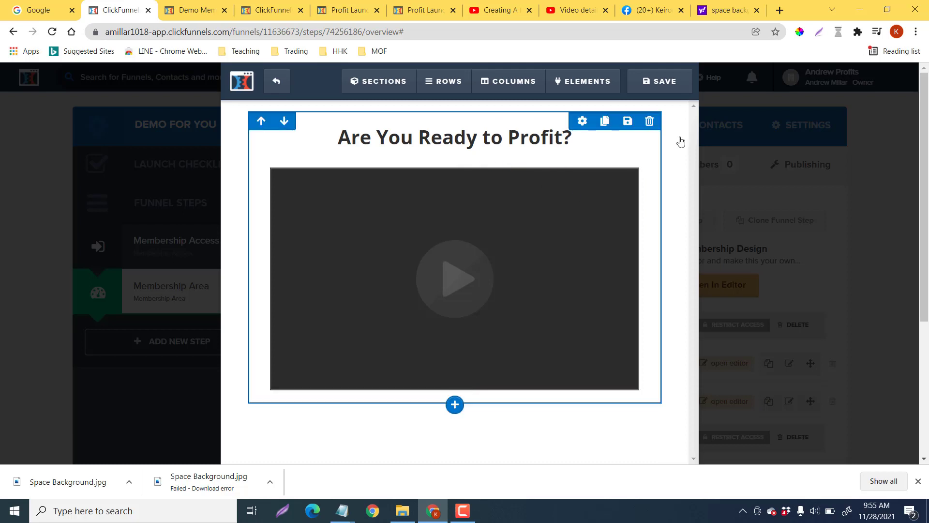
Save and exit the "Are You Ready to Profit?" lesson, and open the membership area's design for editing
{"action": "left_click", "coordinate": [661, 84]}
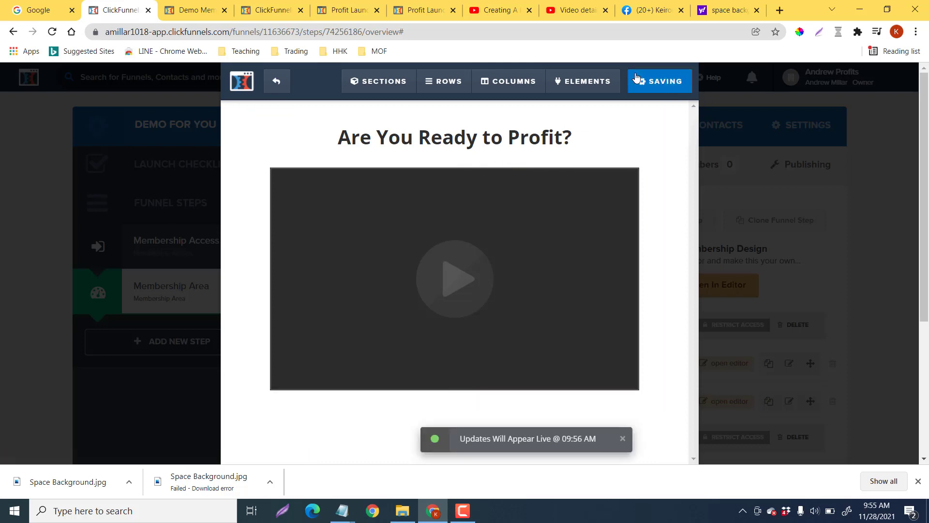
{"action": "left_click", "coordinate": [277, 86]}
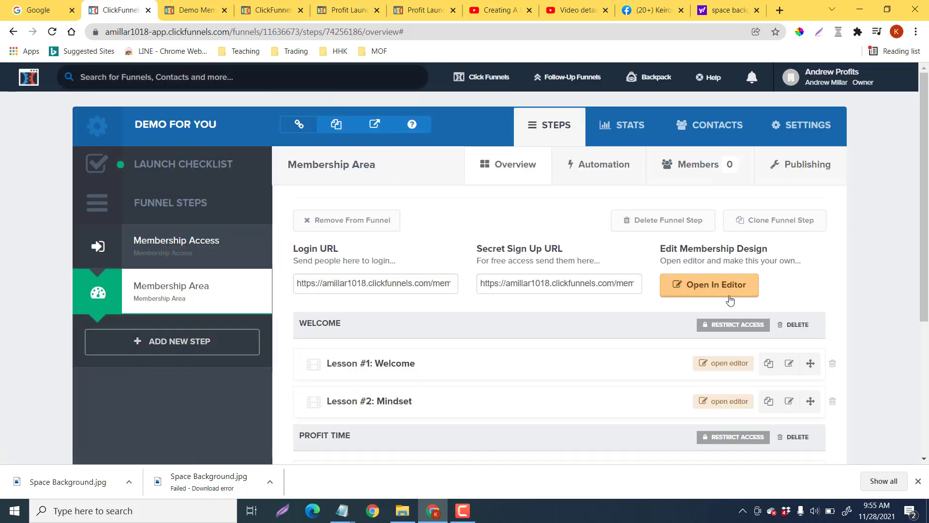
{"action": "left_click", "coordinate": [712, 288]}
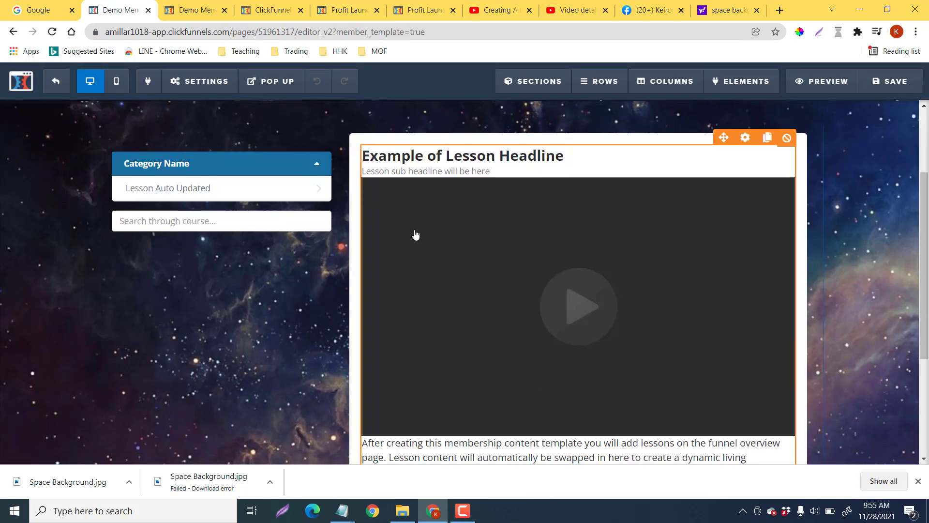
Preview the membership area and open the Welcome, Mindset and "Are You Ready to Profit?" lessons to check them
{"action": "scroll", "coordinate": [415, 235], "scroll_direction": "up", "scroll_amount": 3}
{"action": "left_click", "coordinate": [821, 81]}
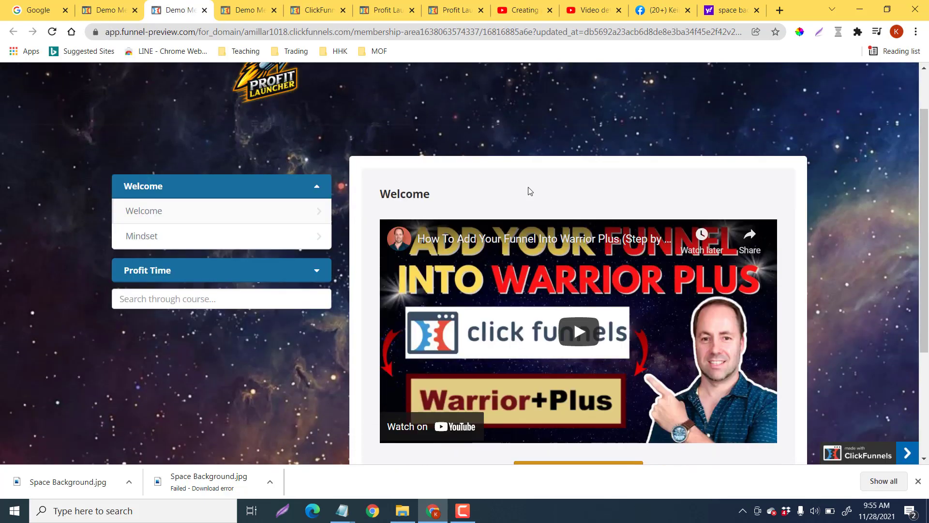
{"action": "left_click", "coordinate": [317, 280]}
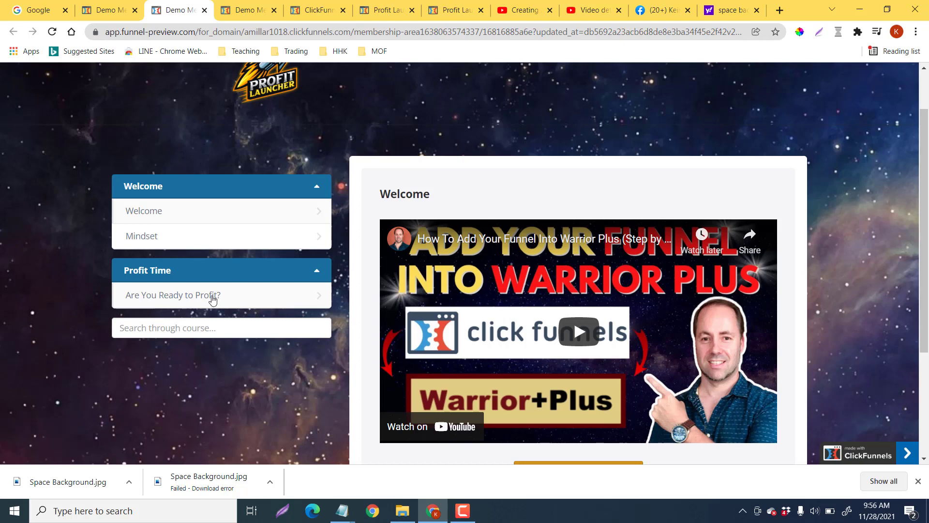
{"action": "left_click", "coordinate": [190, 216]}
{"action": "left_click", "coordinate": [233, 237]}
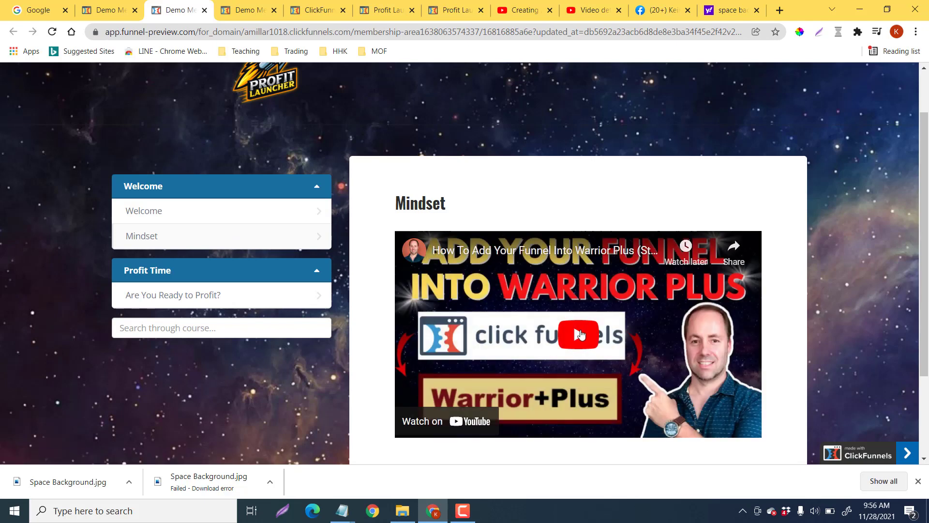
{"action": "left_click", "coordinate": [223, 291]}
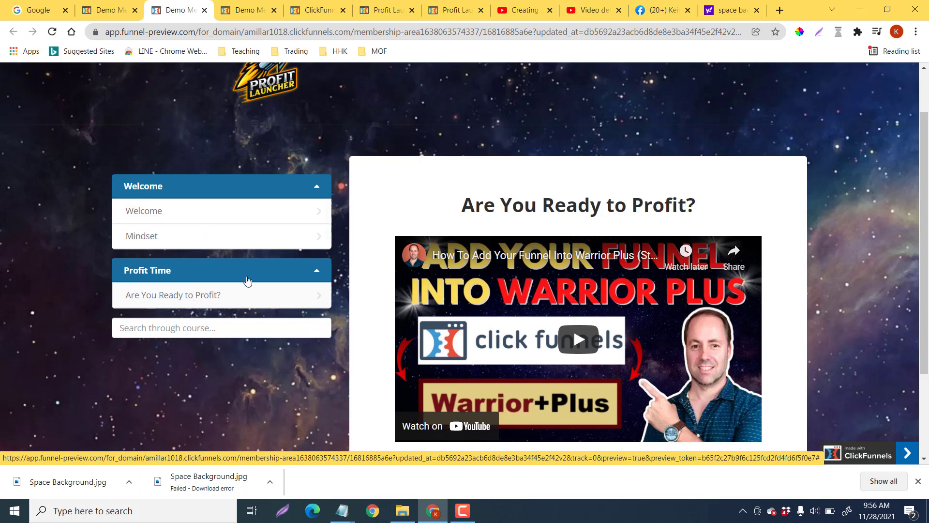
Return to the membership area's overview and duplicate the "Are You Ready to Profit?" lesson in the Profit Time section
{"action": "left_click", "coordinate": [124, 14]}
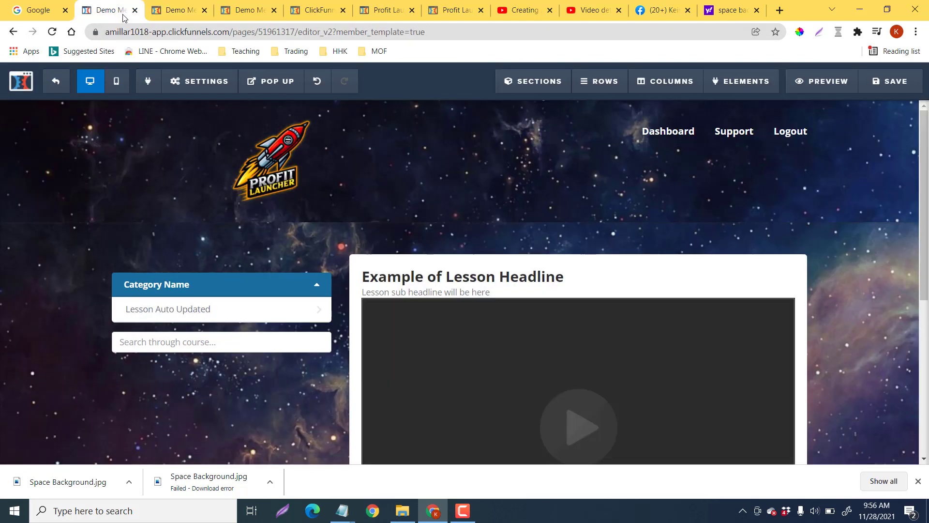
{"action": "left_click", "coordinate": [58, 83]}
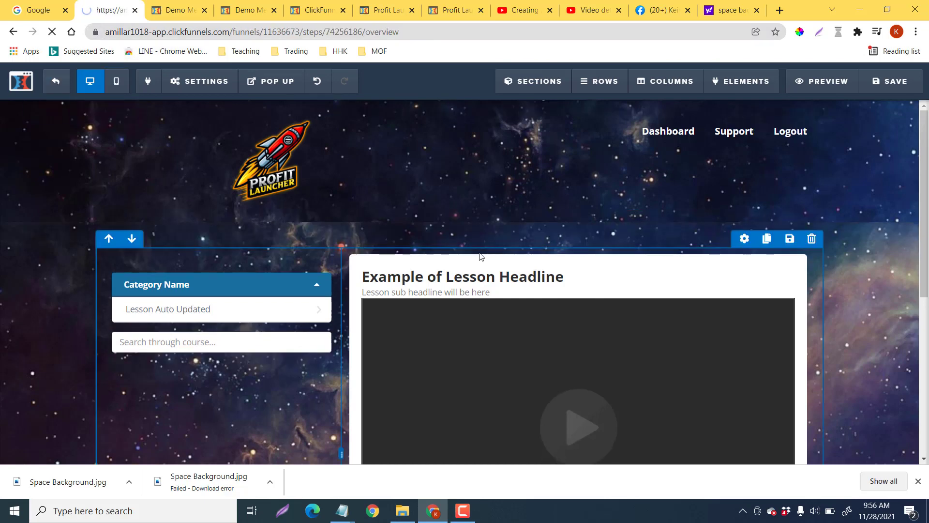
{"action": "scroll", "coordinate": [481, 256], "scroll_direction": "down", "scroll_amount": 3}
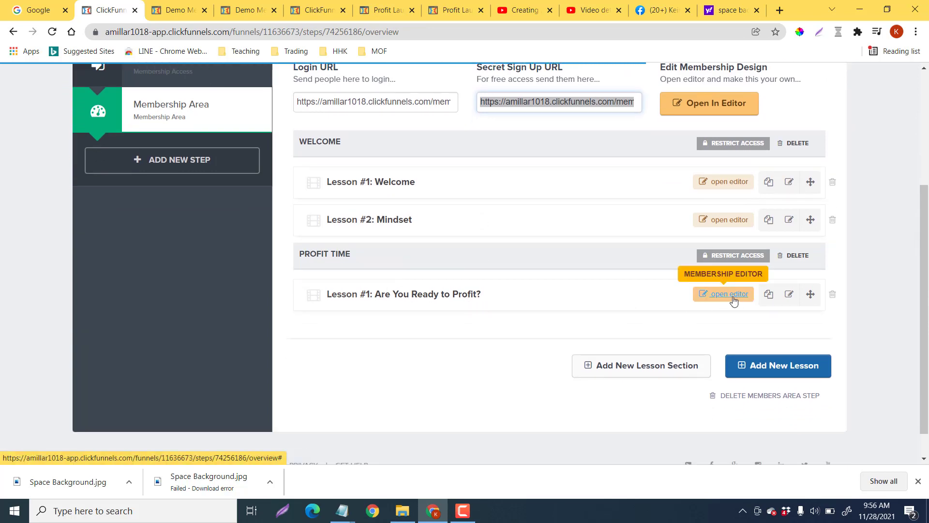
{"action": "left_click", "coordinate": [769, 294]}
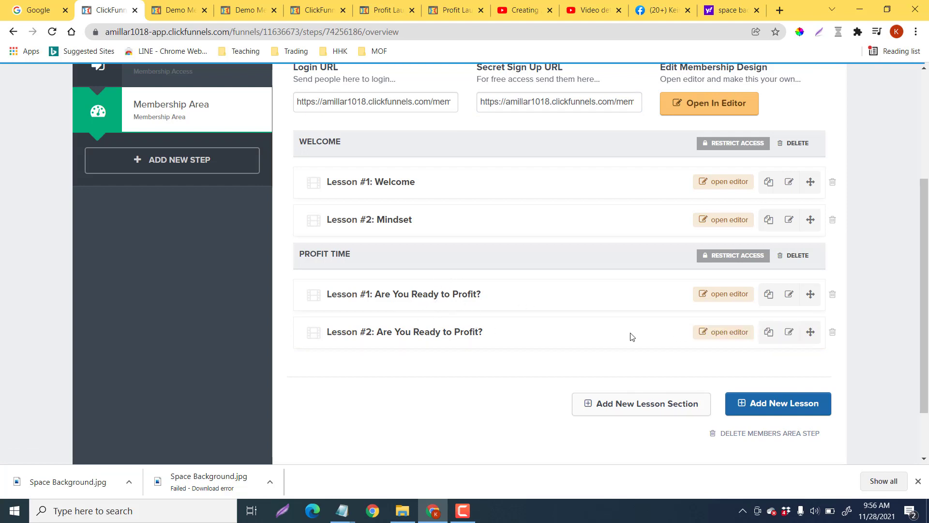
Open the duplicated lesson for editing and replace its headline with "dfdsdfsdf"
{"action": "left_click", "coordinate": [724, 332]}
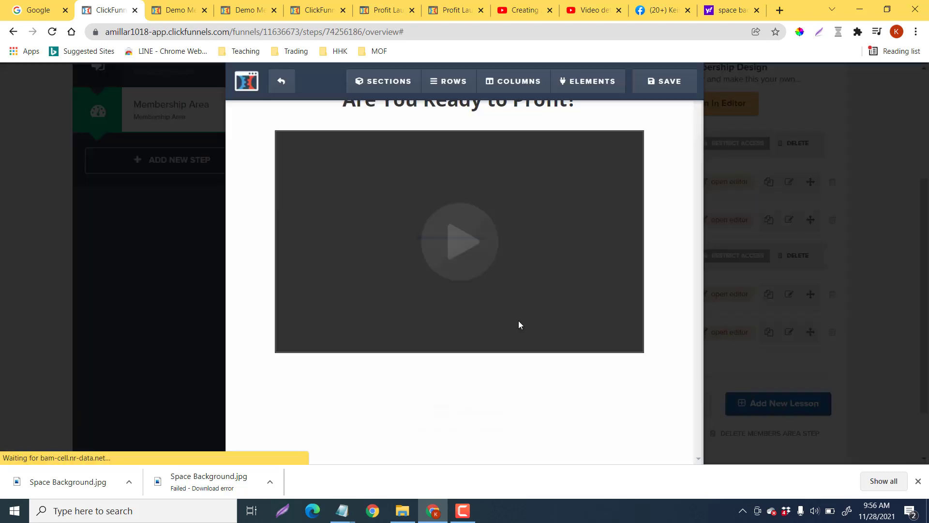
{"action": "double_click", "coordinate": [500, 139]}
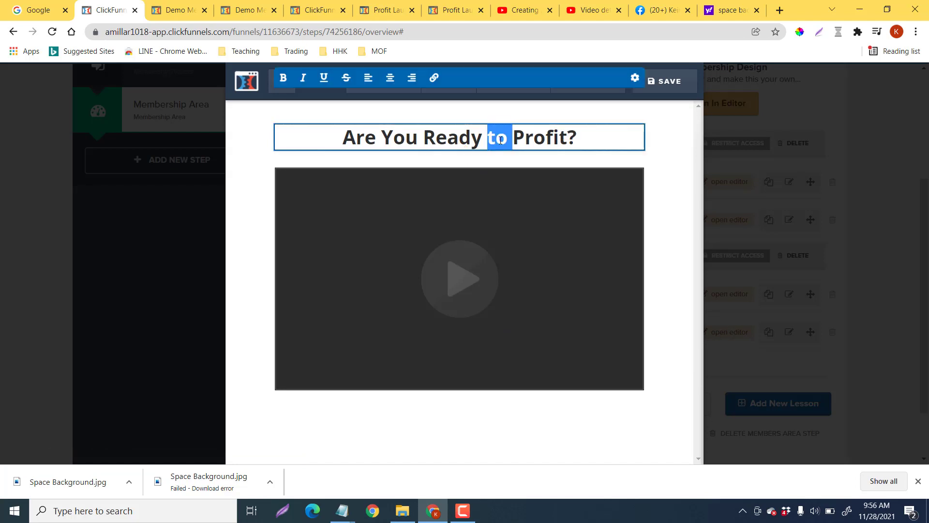
{"action": "triple_click", "coordinate": [500, 139]}
{"action": "type", "text": "dfdsdfsdf"}
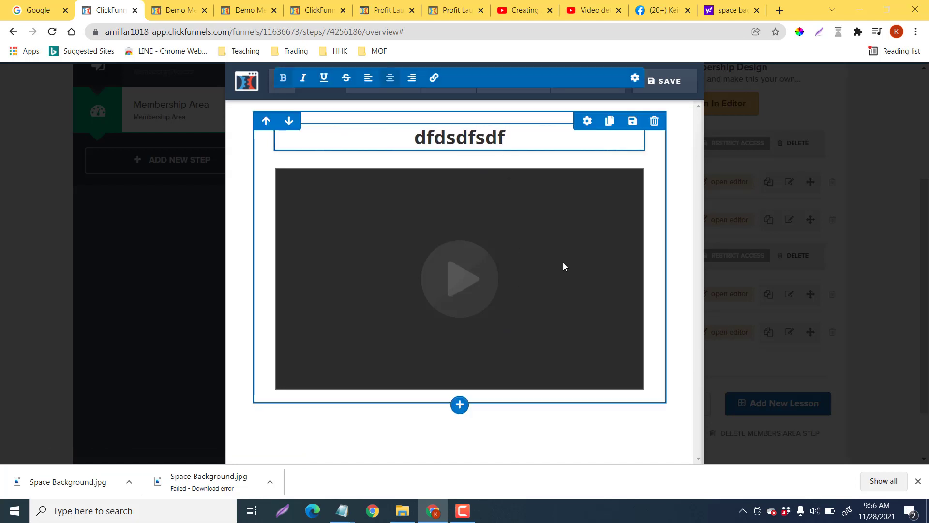
{"action": "left_click", "coordinate": [563, 266]}
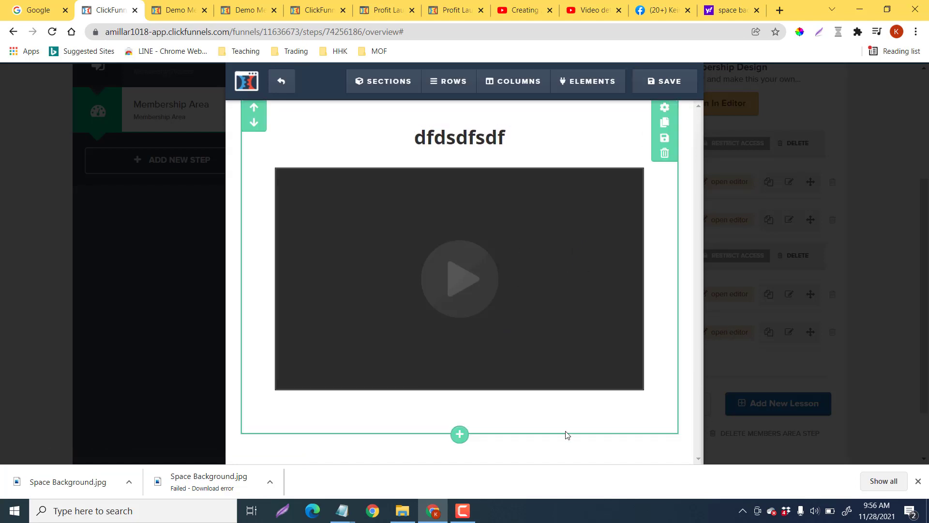
Check the duplicated lesson's video settings, and save and exit the lesson
{"action": "left_click", "coordinate": [618, 205]}
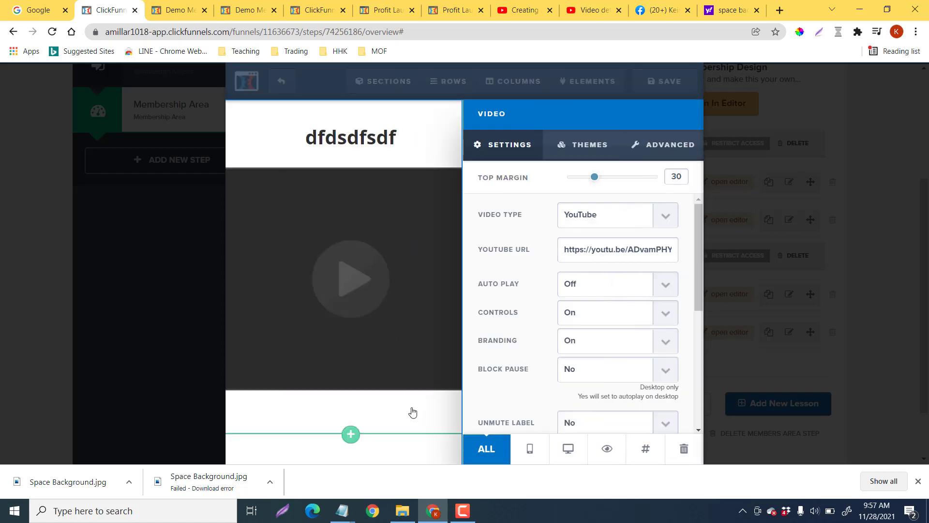
{"action": "left_click", "coordinate": [403, 454]}
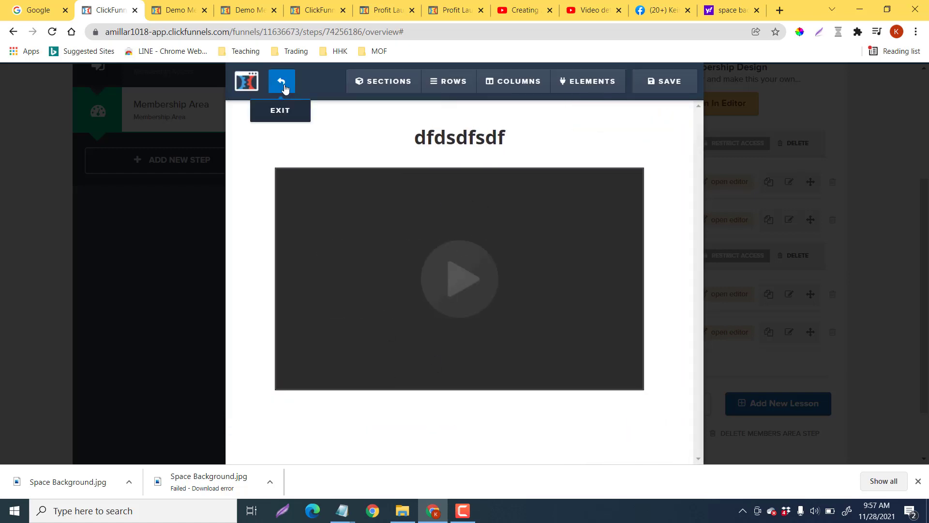
{"action": "left_click", "coordinate": [666, 81]}
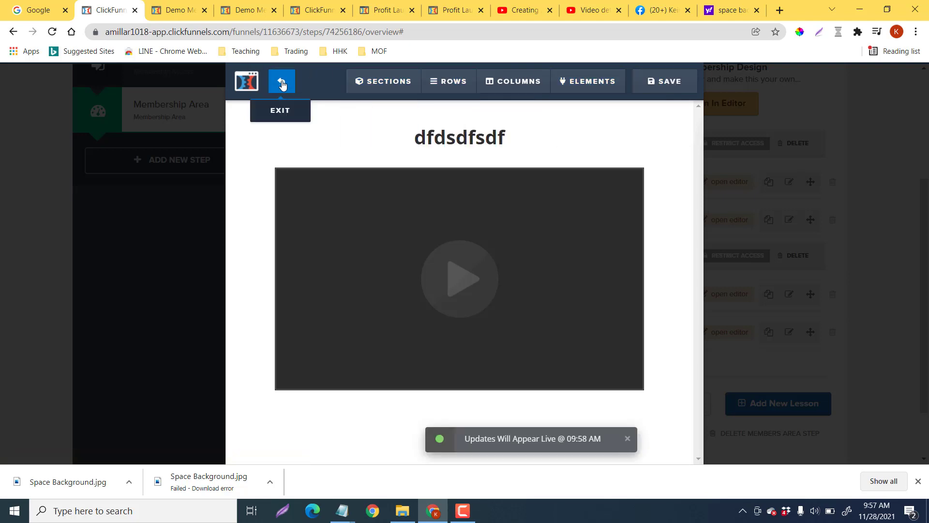
{"action": "left_click", "coordinate": [283, 85]}
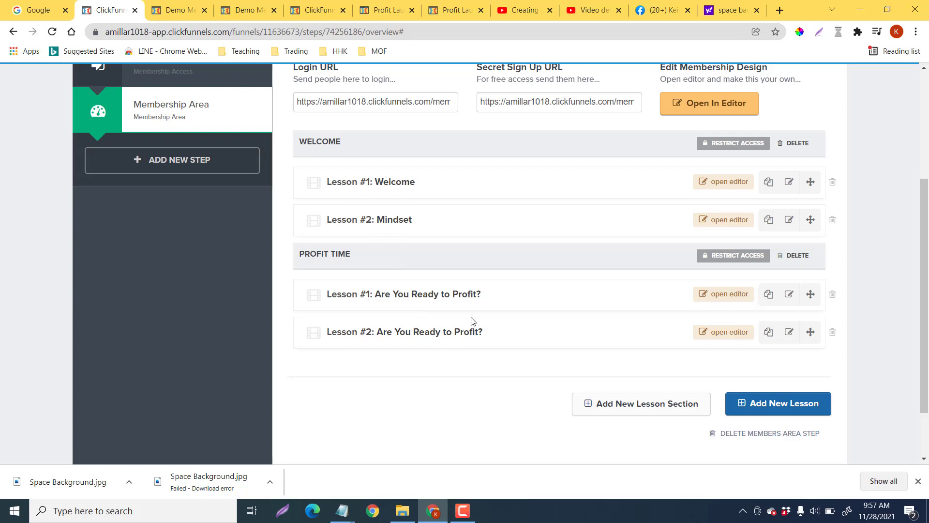
Move the duplicated "Are You Ready to Profit?" lesson to the Welcome section and reload the overview to check the lesson order
{"action": "left_click", "coordinate": [789, 333]}
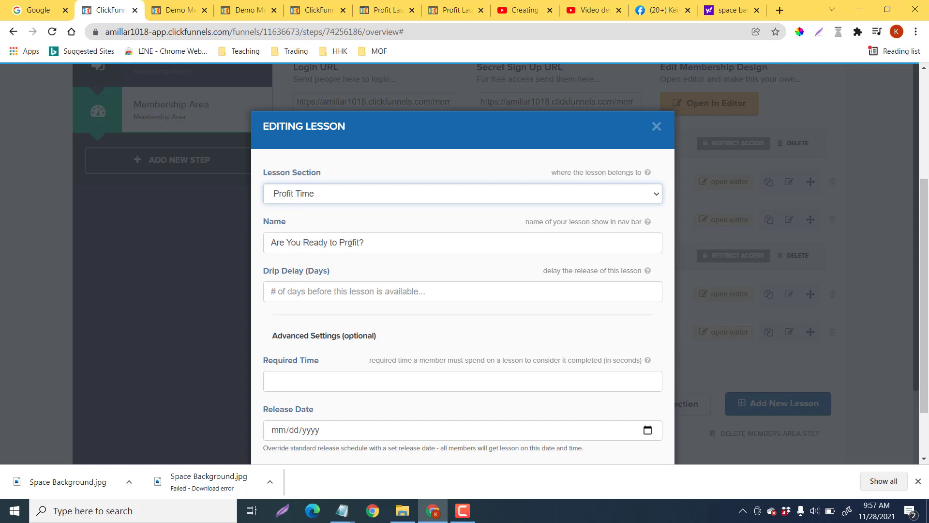
{"action": "left_click", "coordinate": [662, 194]}
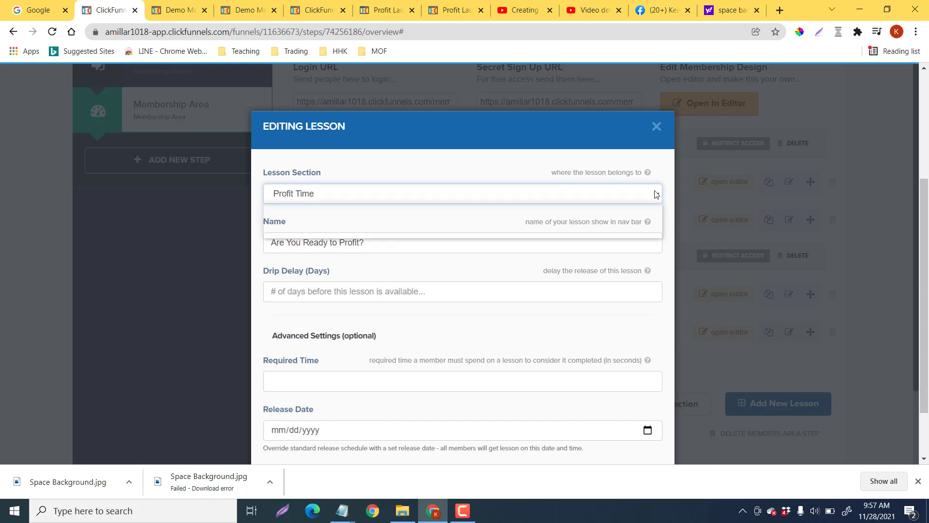
{"action": "left_click", "coordinate": [533, 226]}
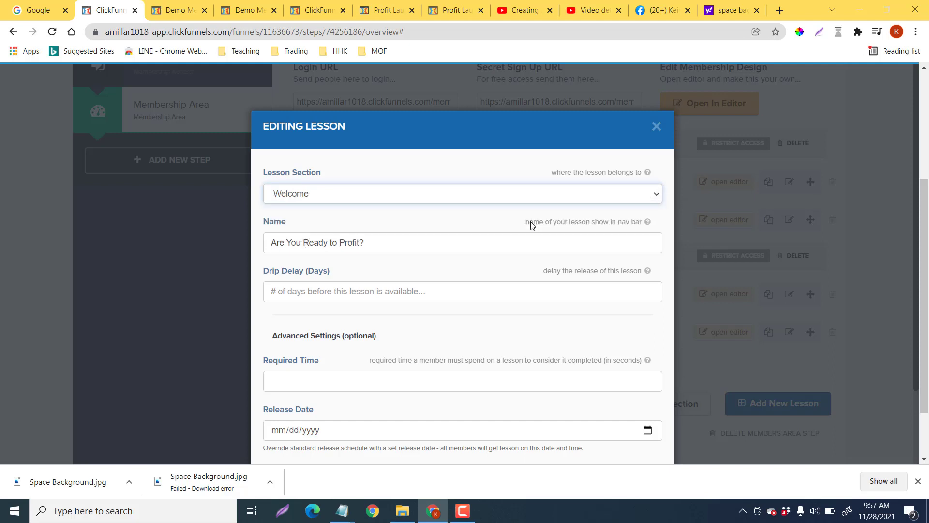
{"action": "scroll", "coordinate": [382, 225], "scroll_direction": "down", "scroll_amount": 2}
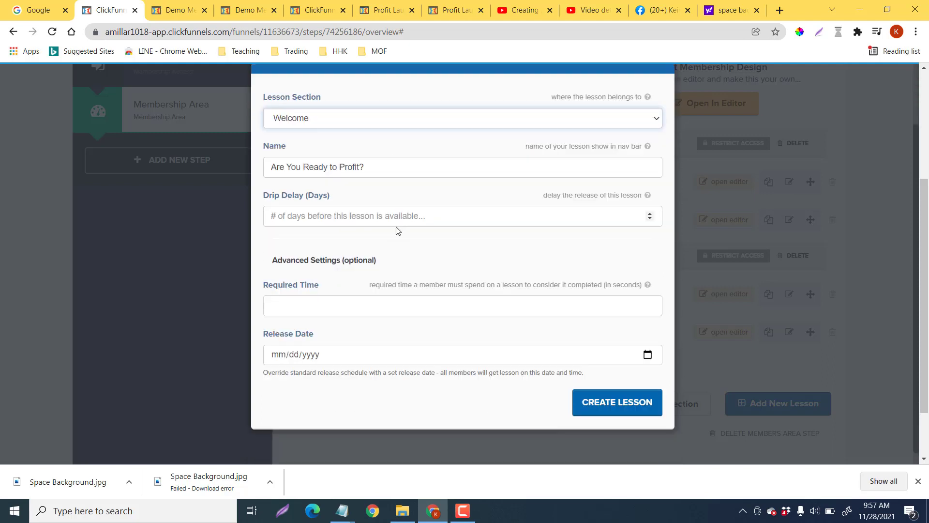
{"action": "left_click", "coordinate": [614, 388]}
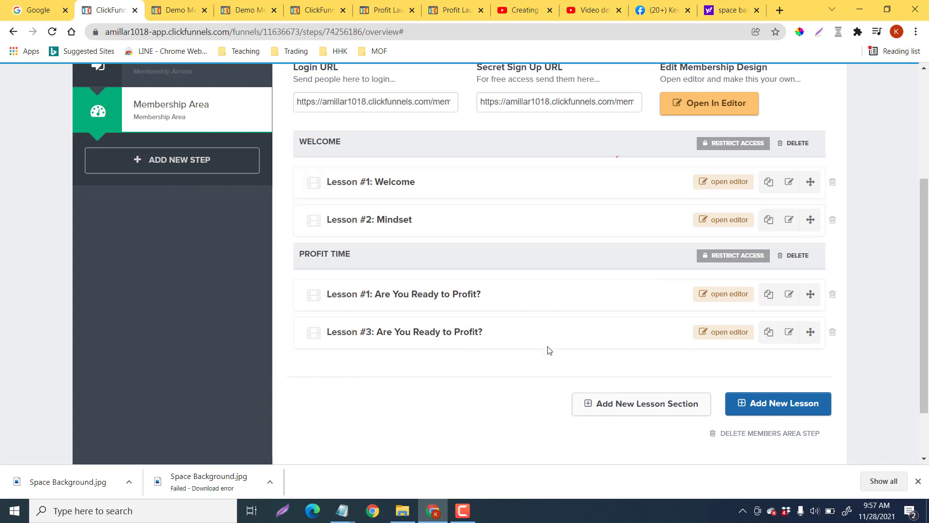
{"action": "left_click", "coordinate": [473, 33]}
{"action": "key", "text": "Return"}
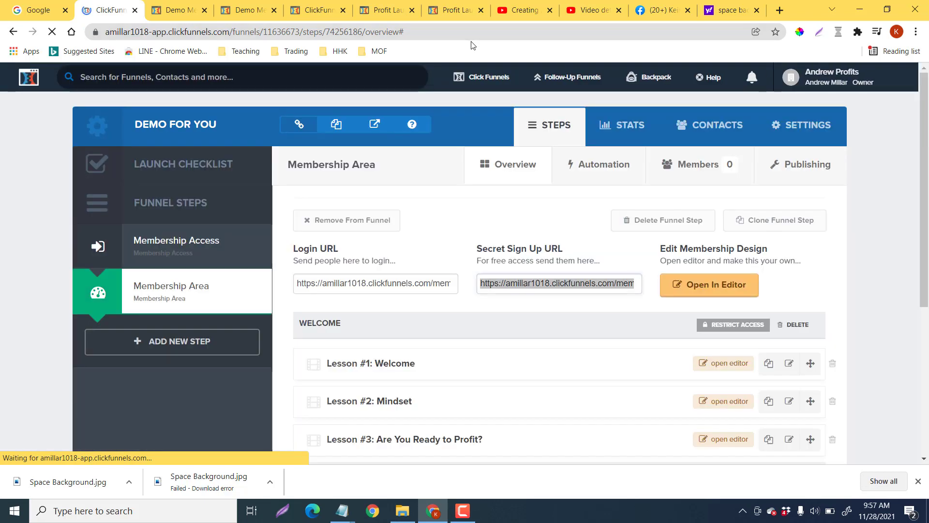
{"action": "scroll", "coordinate": [552, 281], "scroll_direction": "down", "scroll_amount": 3}
{"action": "scroll", "coordinate": [522, 313], "scroll_direction": "down", "scroll_amount": 1}
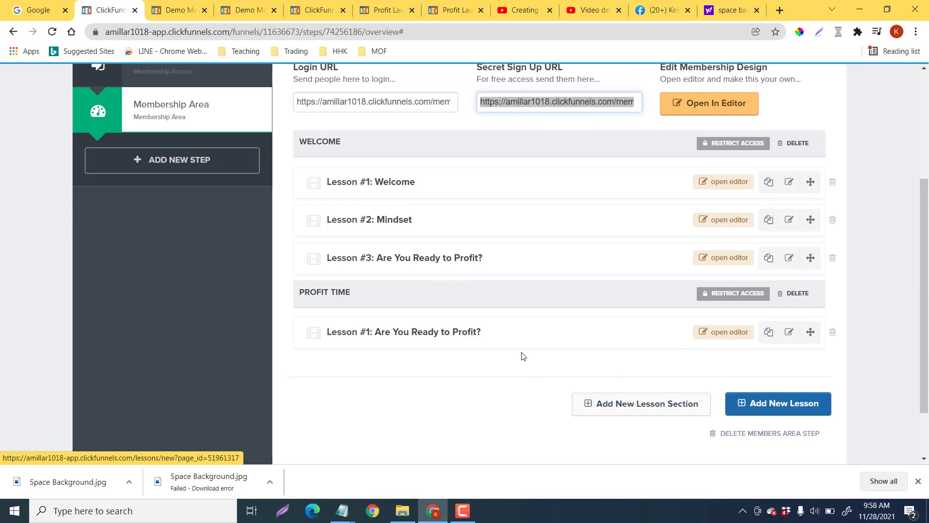
Examine how the lesson sections and lessons are organised in the finished FE Profit Launcher membership area
{"action": "scroll", "coordinate": [469, 306], "scroll_direction": "up", "scroll_amount": 4}
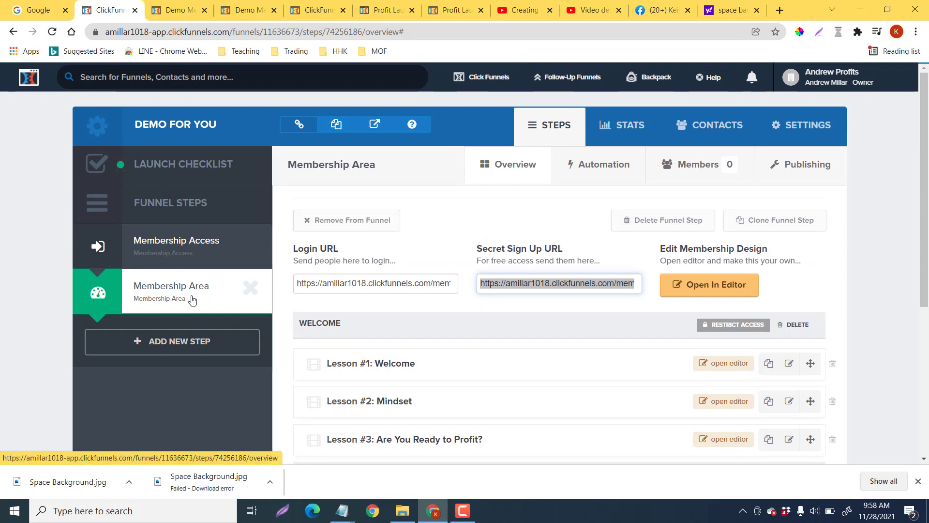
{"action": "left_click", "coordinate": [386, 16]}
{"action": "left_click", "coordinate": [322, 16]}
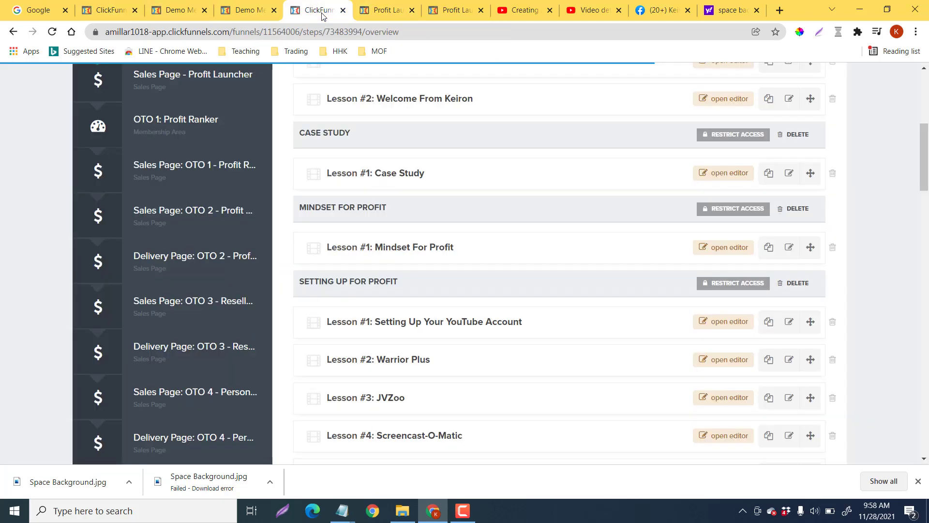
{"action": "scroll", "coordinate": [378, 227], "scroll_direction": "up", "scroll_amount": 5}
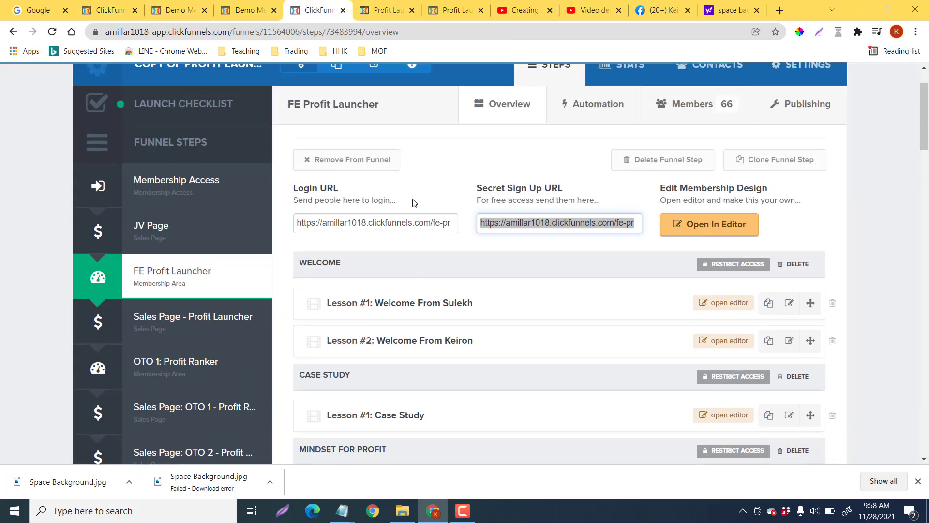
{"action": "scroll", "coordinate": [412, 206], "scroll_direction": "down", "scroll_amount": 10}
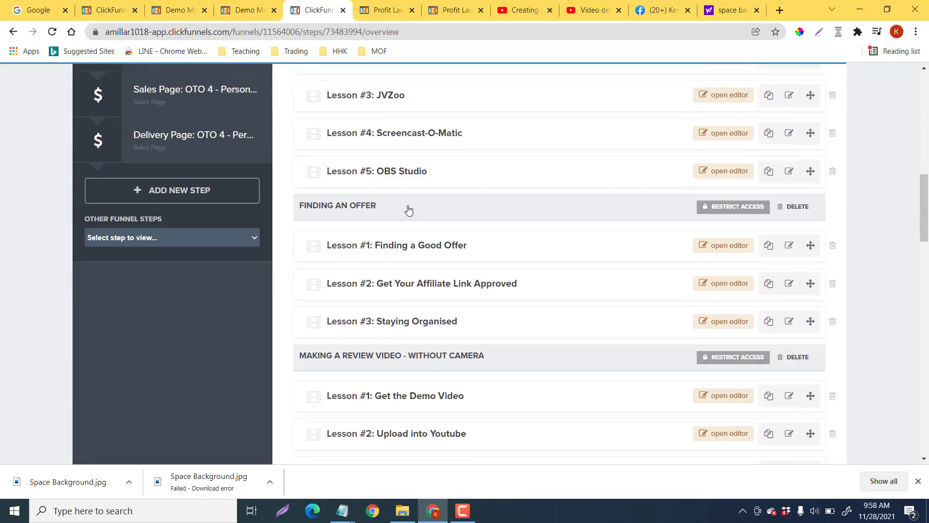
{"action": "scroll", "coordinate": [409, 210], "scroll_direction": "down", "scroll_amount": 15}
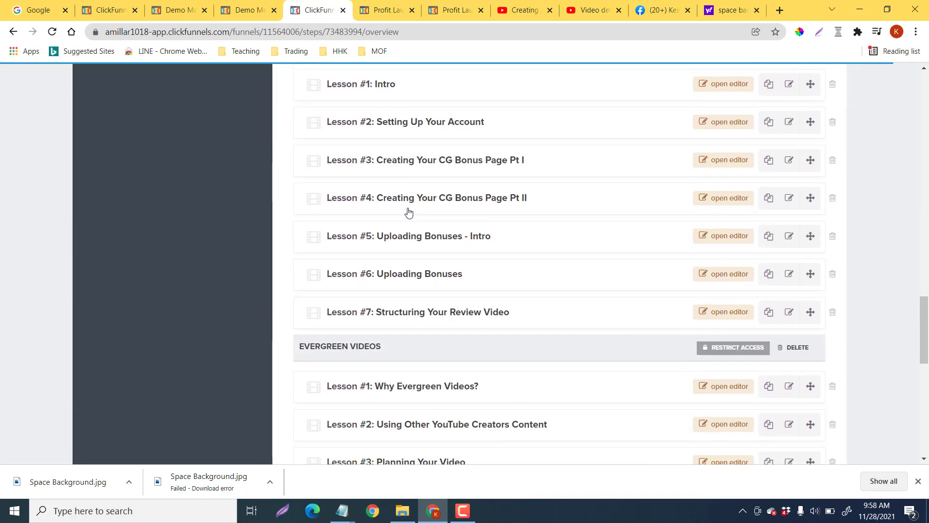
{"action": "scroll", "coordinate": [408, 212], "scroll_direction": "down", "scroll_amount": 8}
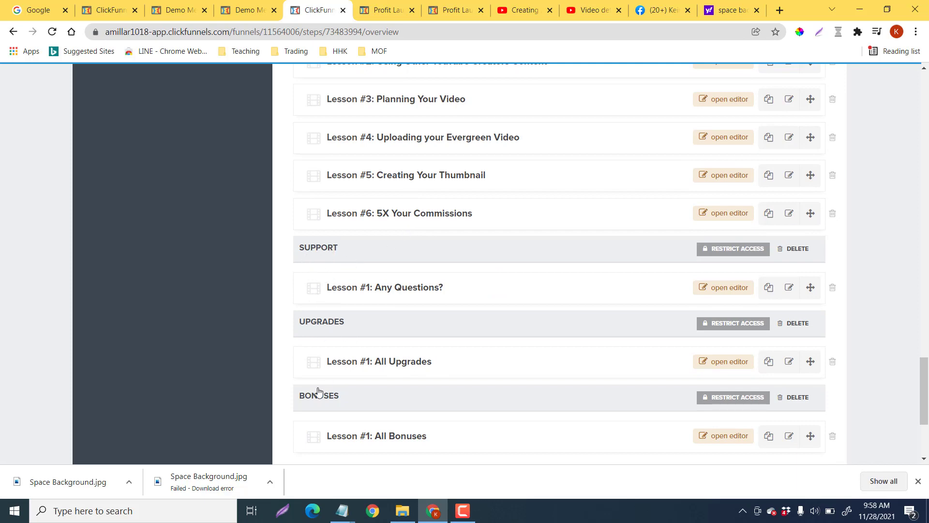
{"action": "scroll", "coordinate": [365, 403], "scroll_direction": "down", "scroll_amount": 3}
{"action": "scroll", "coordinate": [387, 394], "scroll_direction": "up", "scroll_amount": 8}
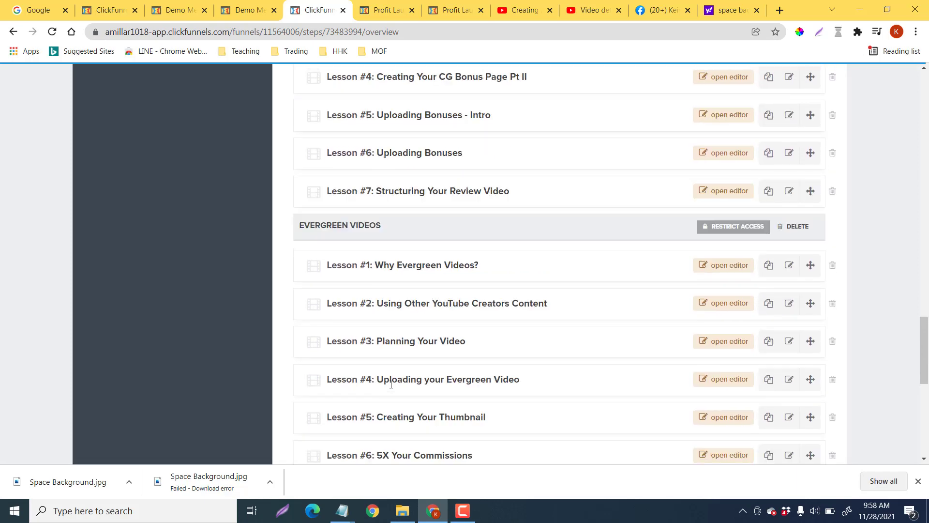
{"action": "scroll", "coordinate": [392, 383], "scroll_direction": "up", "scroll_amount": 15}
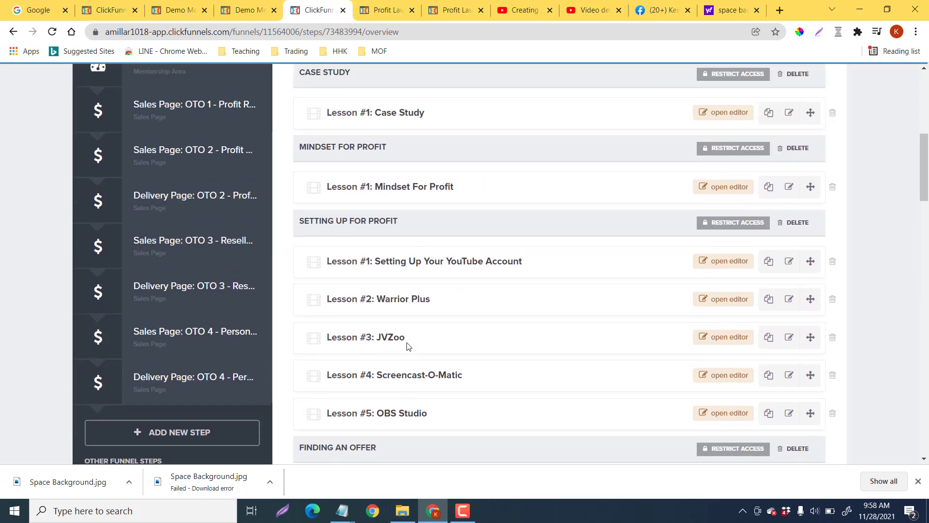
{"action": "scroll", "coordinate": [407, 345], "scroll_direction": "up", "scroll_amount": 6}
Examine the Profit Launcher design and its previewed course menu, and open the All Upgrades lesson in the Upgrades section
{"action": "left_click", "coordinate": [390, 11]}
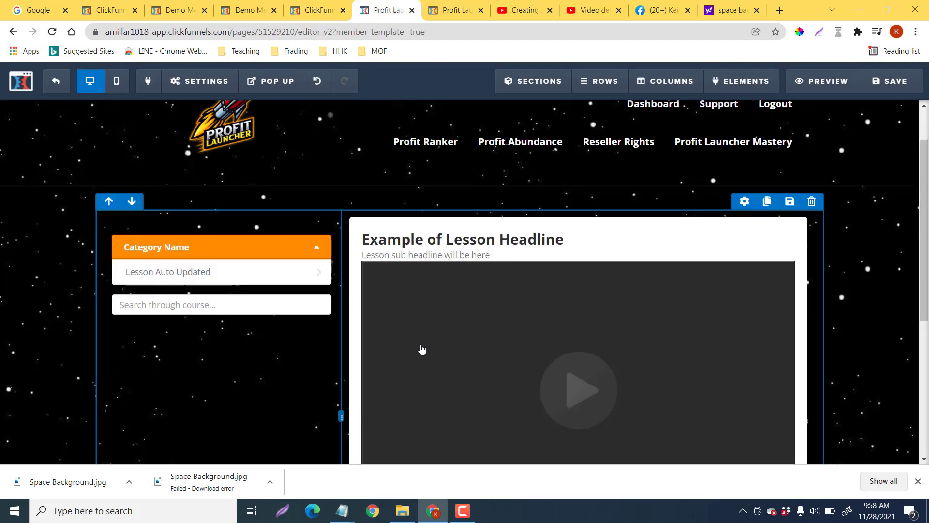
{"action": "left_click", "coordinate": [453, 10]}
{"action": "scroll", "coordinate": [446, 334], "scroll_direction": "down", "scroll_amount": 6}
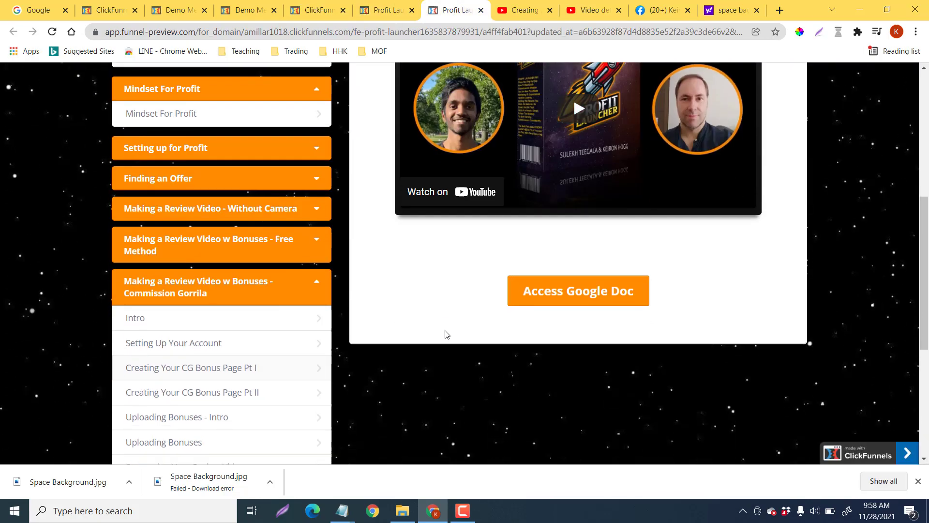
{"action": "scroll", "coordinate": [446, 334], "scroll_direction": "down", "scroll_amount": 5}
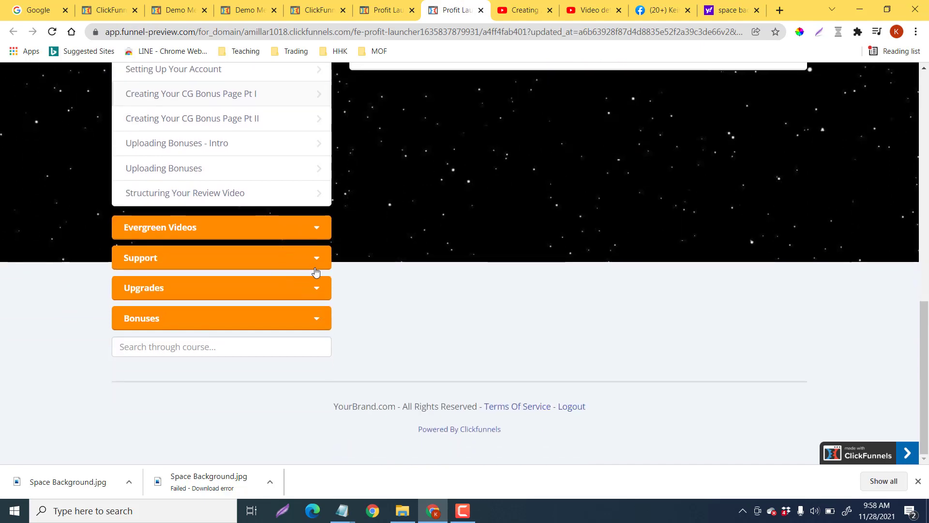
{"action": "scroll", "coordinate": [315, 270], "scroll_direction": "up", "scroll_amount": 2}
{"action": "scroll", "coordinate": [315, 269], "scroll_direction": "down", "scroll_amount": 2}
{"action": "left_click", "coordinate": [311, 289]}
{"action": "left_click", "coordinate": [292, 316]}
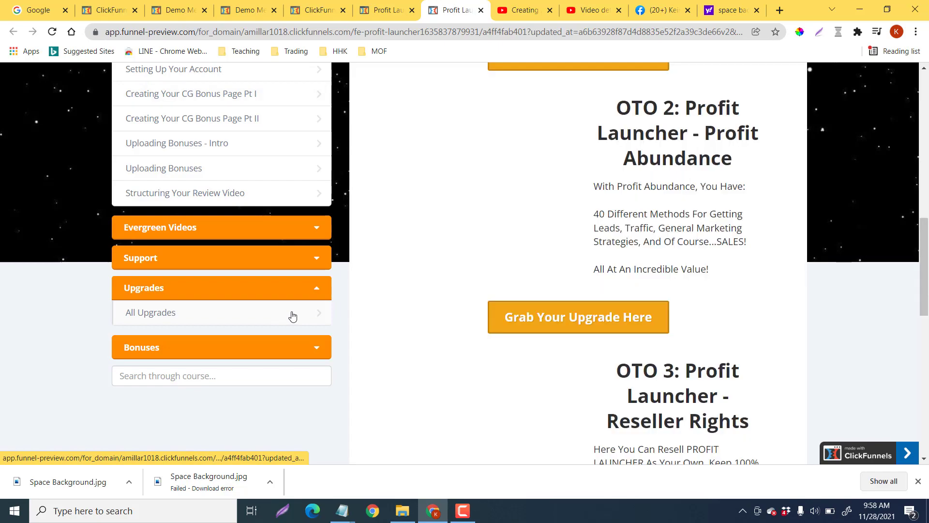
Examine how the All Upgrades lesson page arranges its product images, descriptions and upgrade buttons
{"action": "scroll", "coordinate": [509, 275], "scroll_direction": "up", "scroll_amount": 6}
{"action": "scroll", "coordinate": [379, 303], "scroll_direction": "down", "scroll_amount": 5}
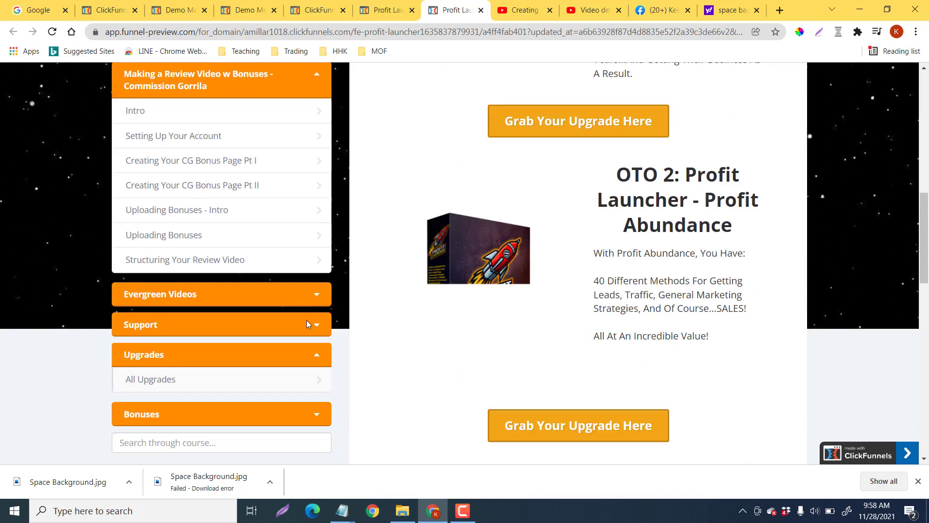
{"action": "scroll", "coordinate": [551, 269], "scroll_direction": "up", "scroll_amount": 10}
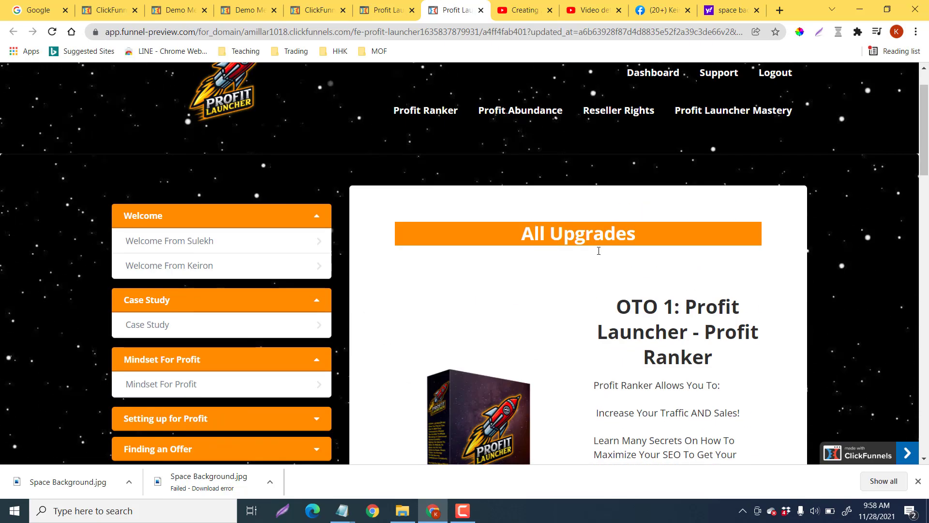
{"action": "scroll", "coordinate": [599, 250], "scroll_direction": "down", "scroll_amount": 3}
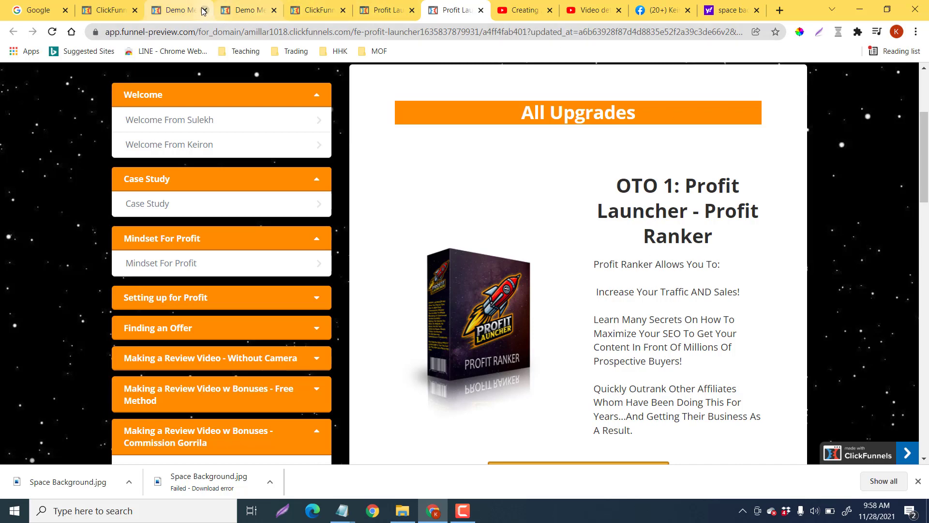
Return to the Demo For You membership area and create a lesson section named "Demo Upgrades"
{"action": "left_click", "coordinate": [123, 19]}
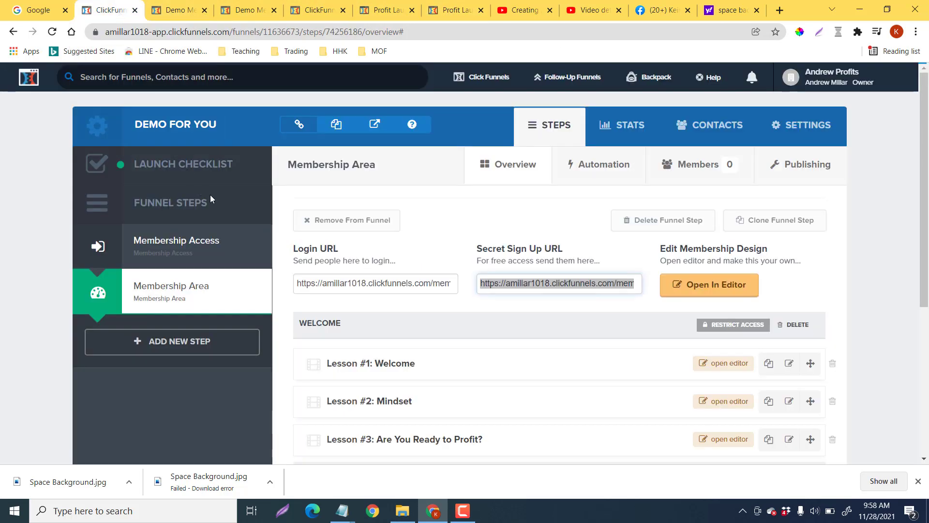
{"action": "scroll", "coordinate": [415, 297], "scroll_direction": "down", "scroll_amount": 3}
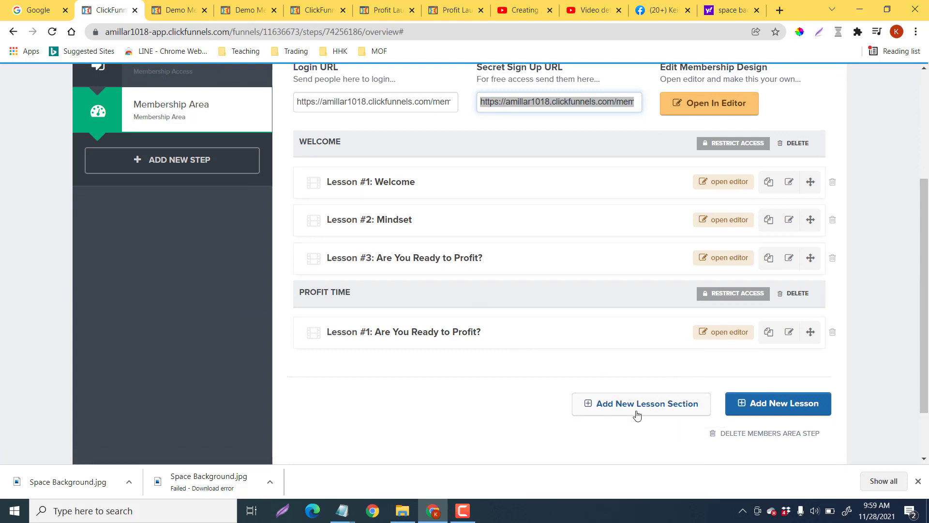
{"action": "left_click", "coordinate": [655, 408]}
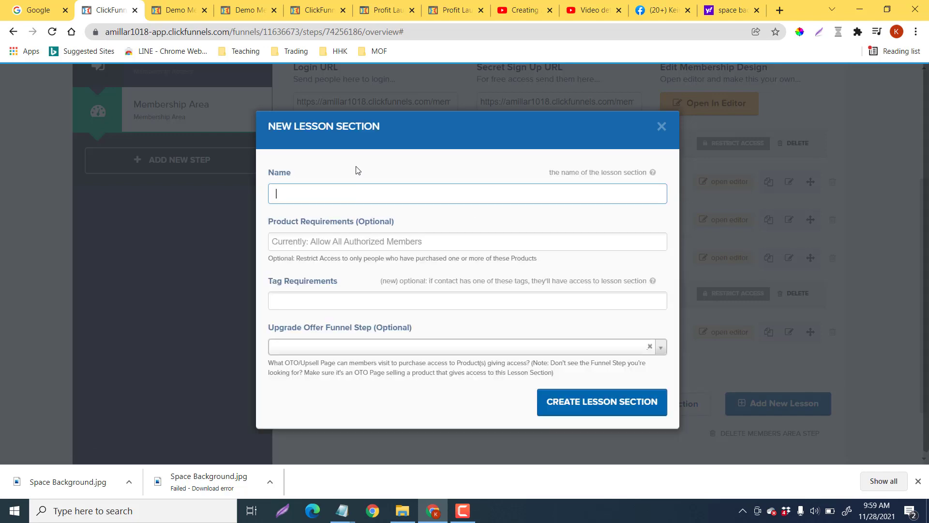
{"action": "type", "text": "Demo Upgrades"}
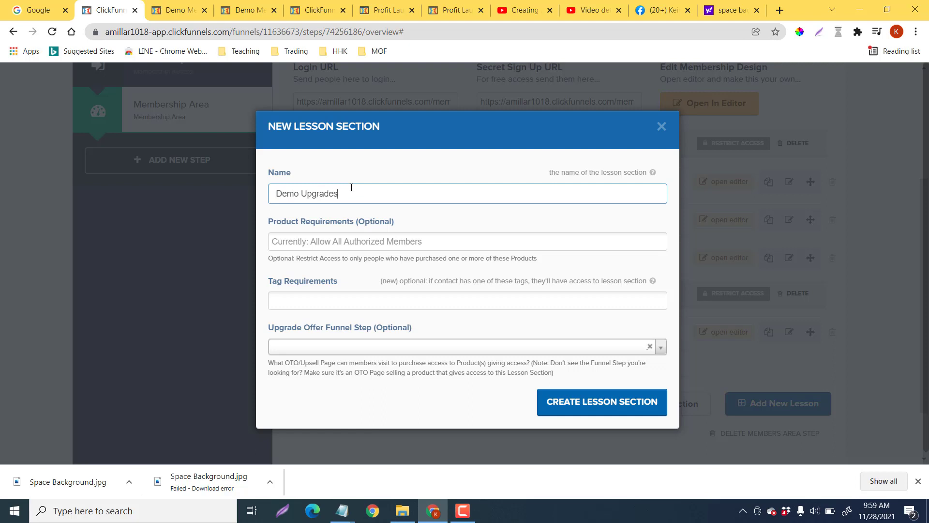
{"action": "left_click", "coordinate": [600, 406]}
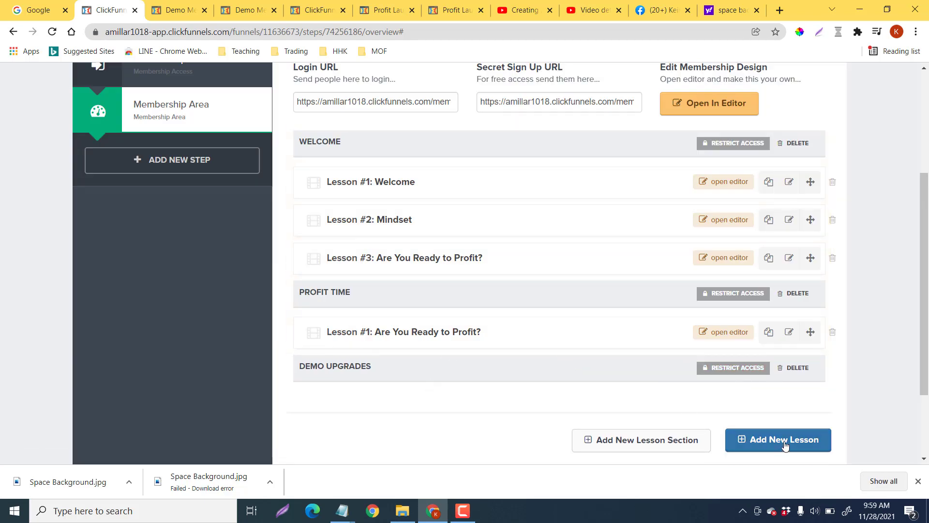
Add a new lesson named "Upgrades" to the Demo Upgrades section
{"action": "left_click", "coordinate": [754, 442]}
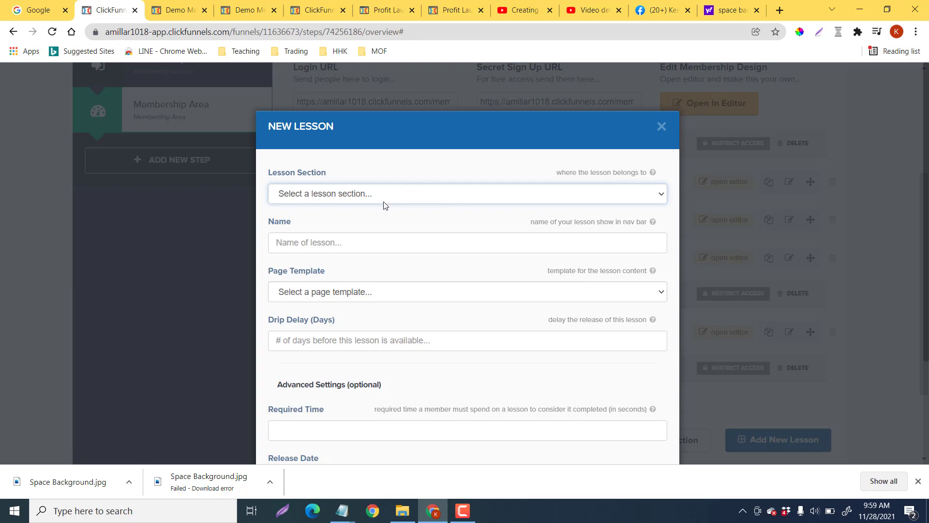
{"action": "left_click", "coordinate": [385, 196]}
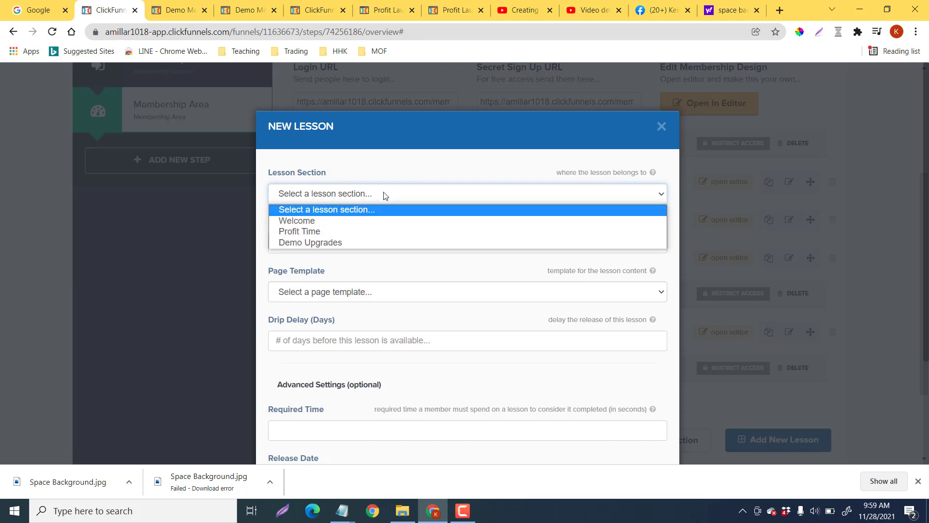
{"action": "left_click", "coordinate": [358, 242]}
{"action": "left_click", "coordinate": [358, 242]}
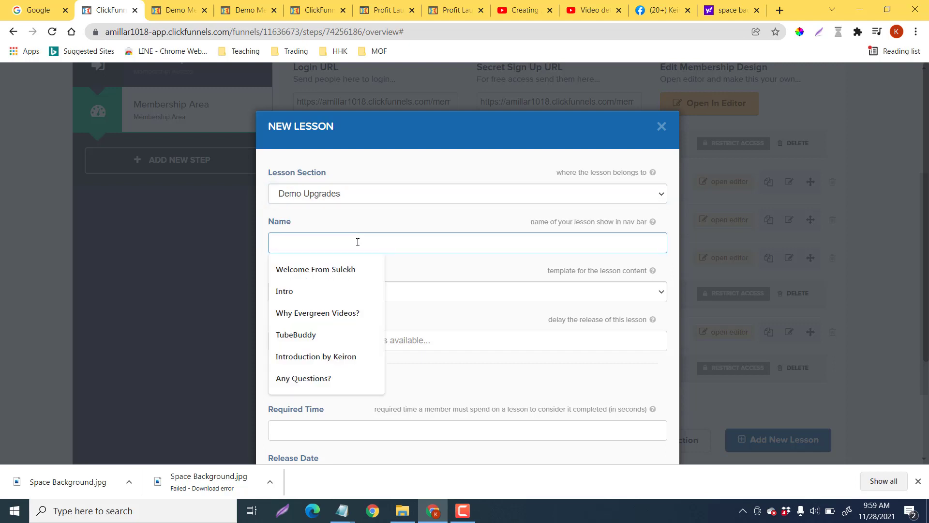
{"action": "type", "text": "Upgr"}
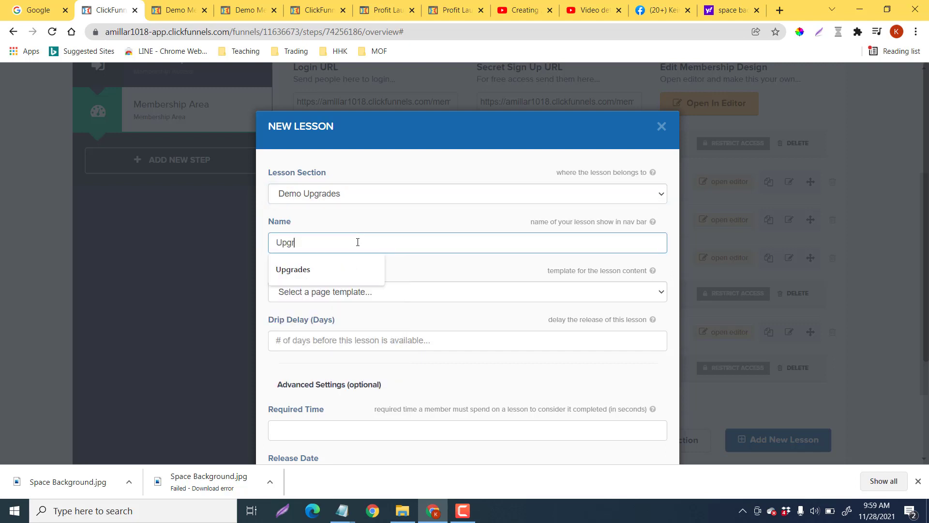
{"action": "type", "text": "ades"}
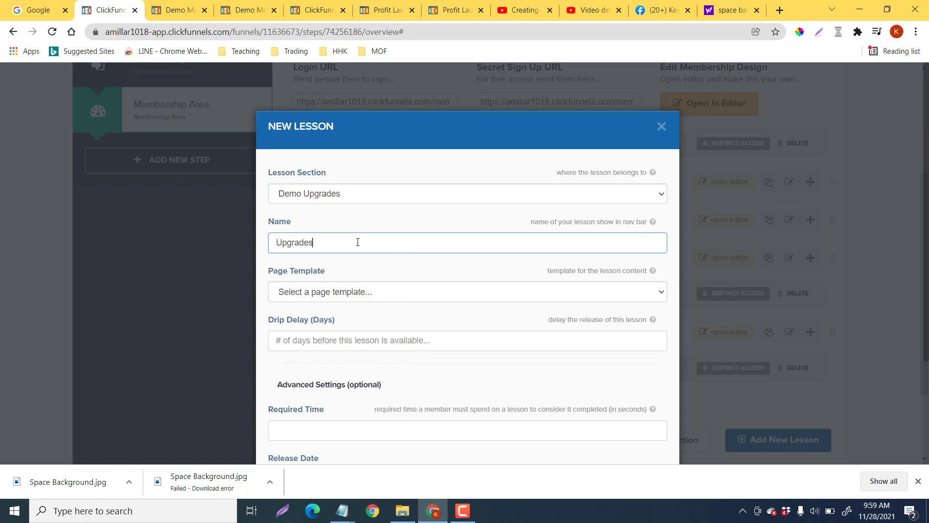
{"action": "key", "text": "Return"}
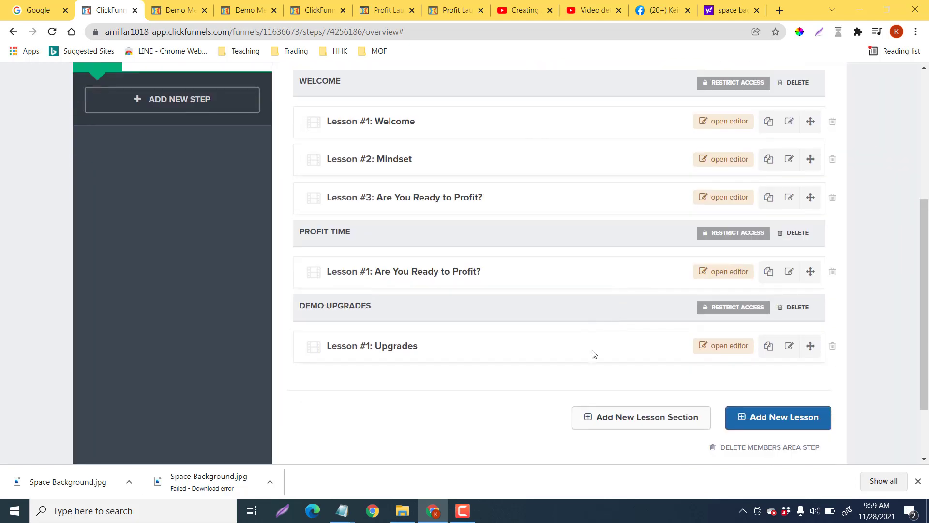
Open the Upgrades lesson for editing and add a full-width section containing a one-column row
{"action": "left_click", "coordinate": [727, 346]}
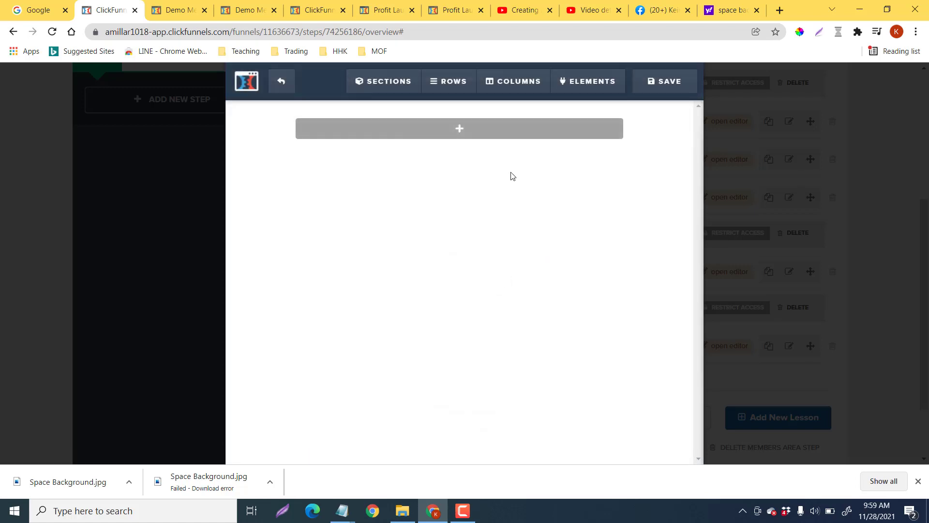
{"action": "left_click", "coordinate": [464, 129]}
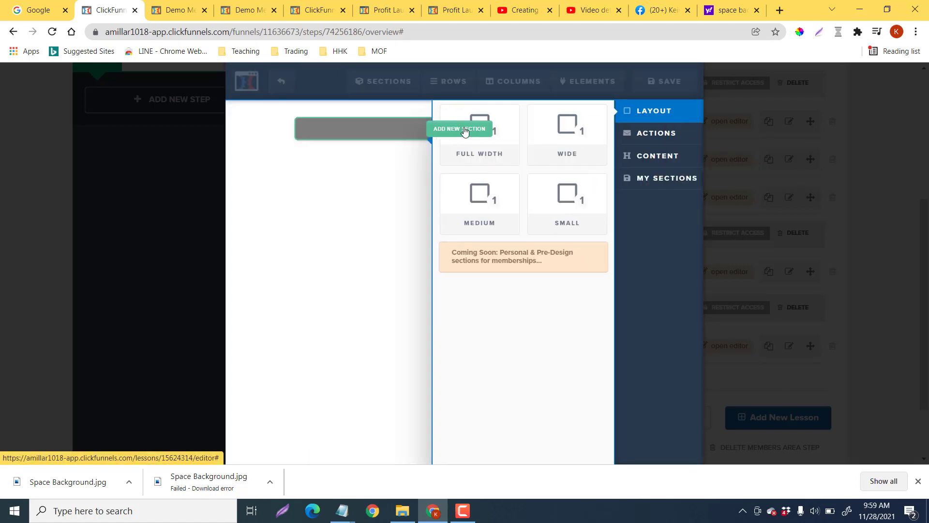
{"action": "left_click", "coordinate": [484, 134]}
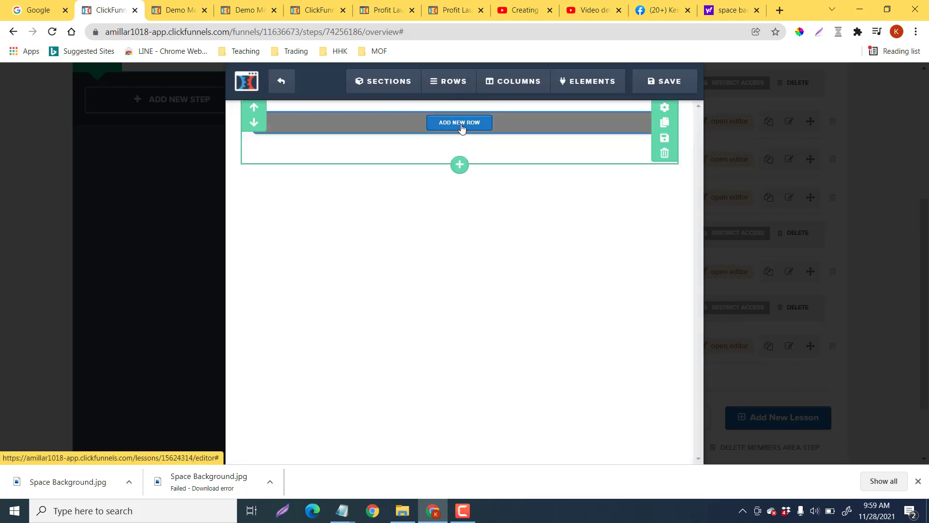
{"action": "left_click", "coordinate": [462, 125]}
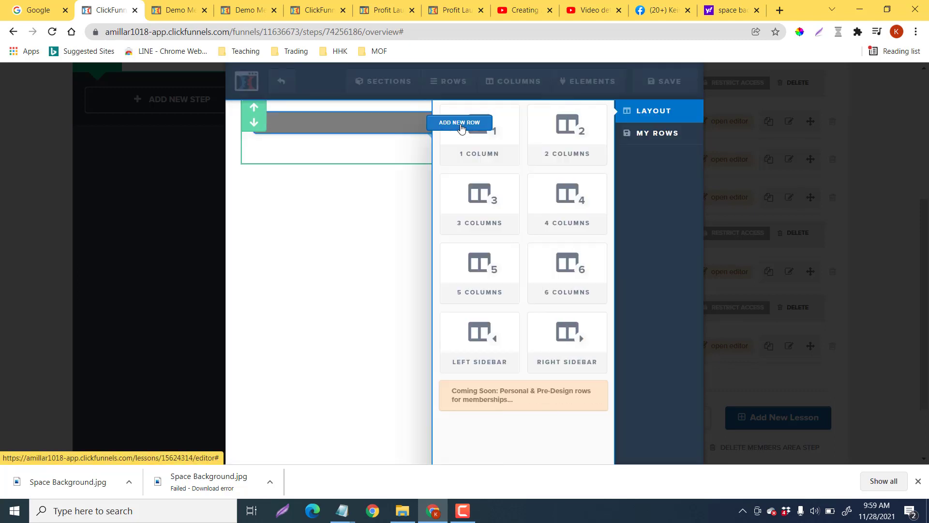
{"action": "left_click", "coordinate": [488, 145]}
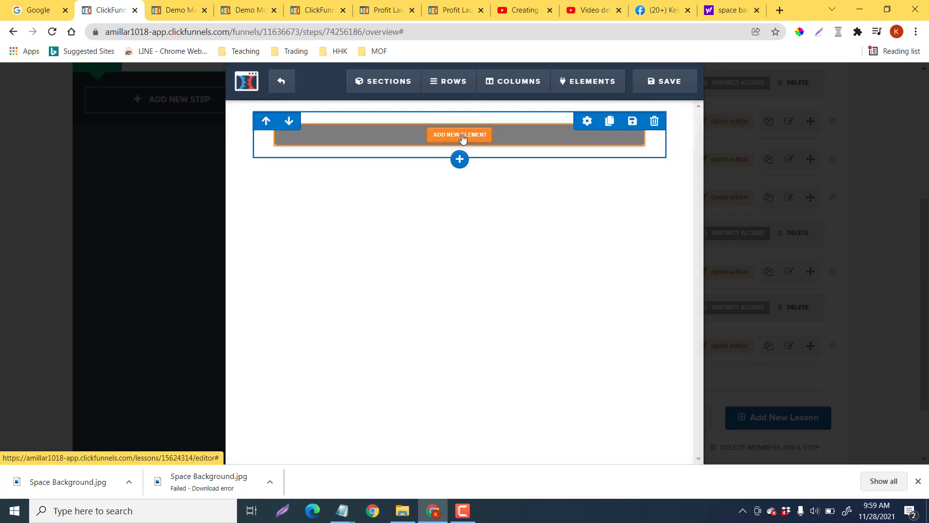
Add a headline element to the one-column row and change its text to "Upgrades"
{"action": "left_click", "coordinate": [463, 137]}
{"action": "left_click", "coordinate": [476, 187]}
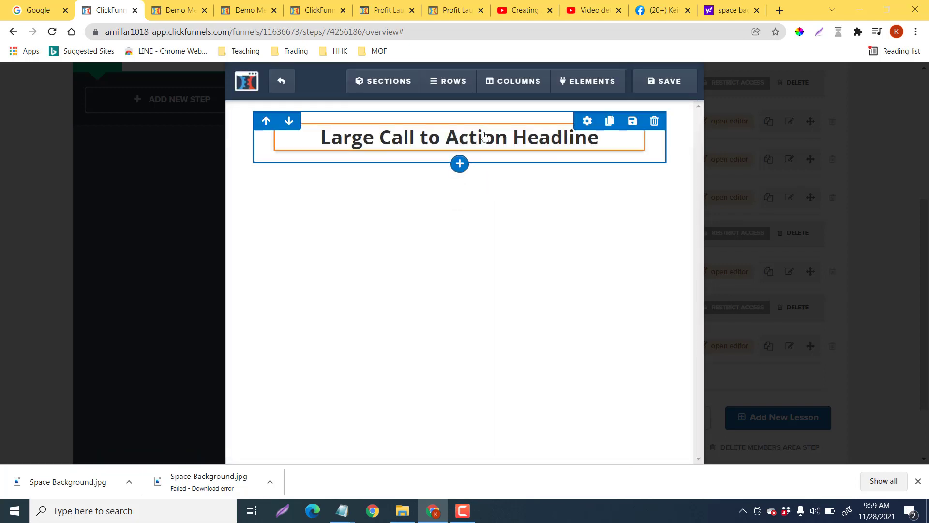
{"action": "left_click", "coordinate": [484, 136]}
{"action": "type", "text": "Up"}
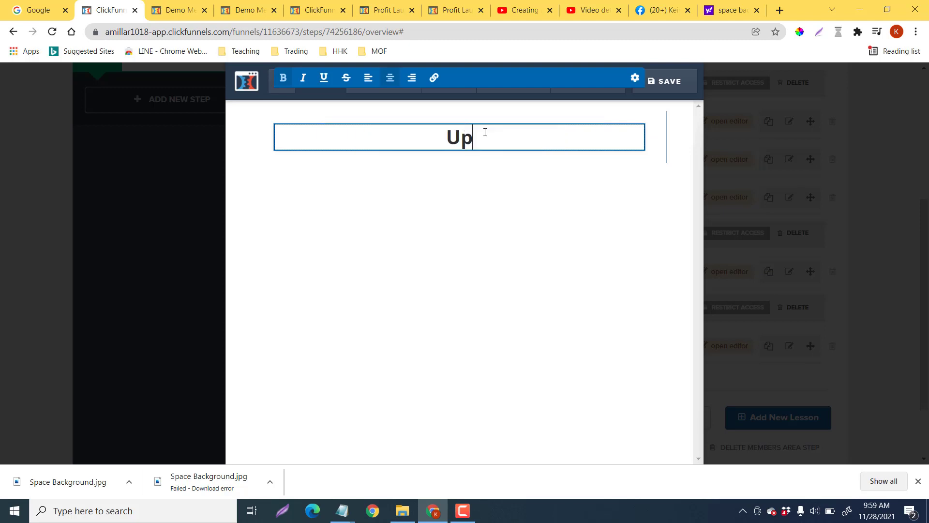
{"action": "type", "text": "grades"}
{"action": "key", "text": "Return"}
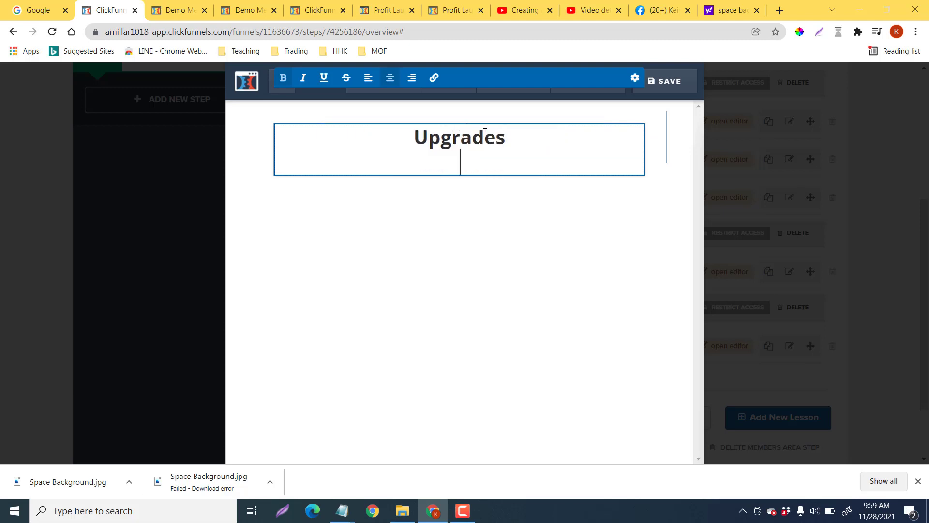
{"action": "key", "text": "BackSpace"}
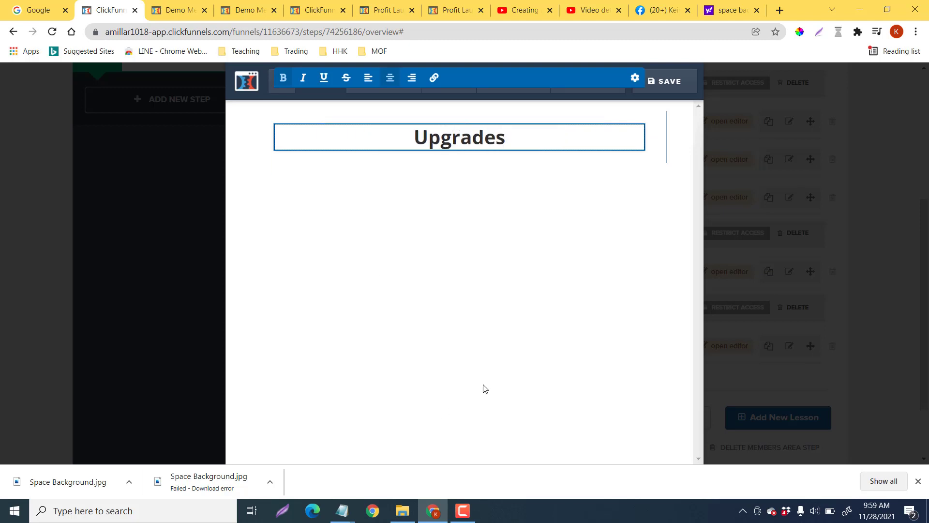
{"action": "left_click", "coordinate": [505, 312]}
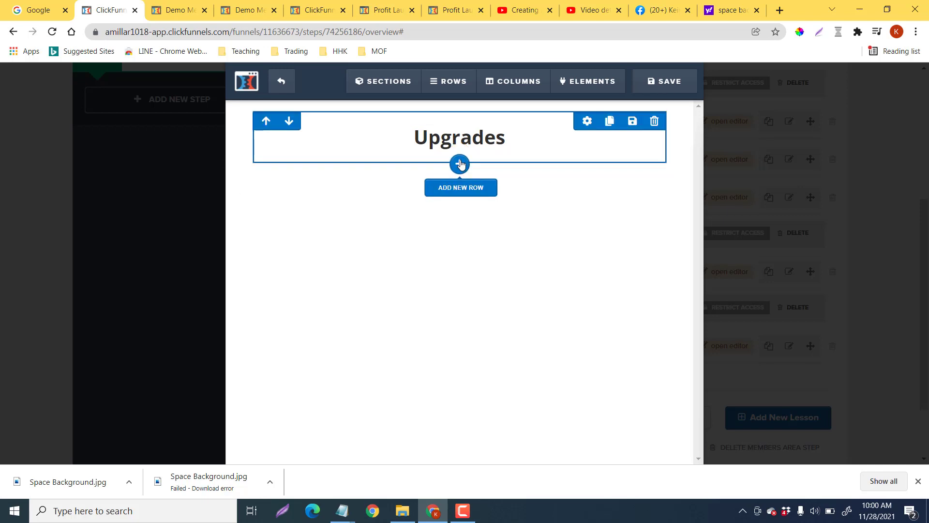
Add a two-column row below the Upgrades headline and insert an image element in its first column
{"action": "left_click", "coordinate": [459, 164]}
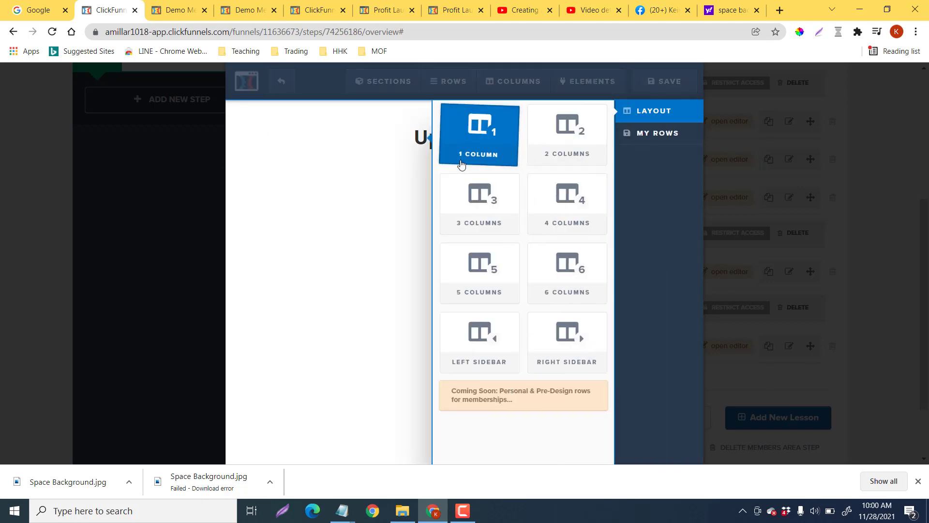
{"action": "left_click", "coordinate": [561, 144]}
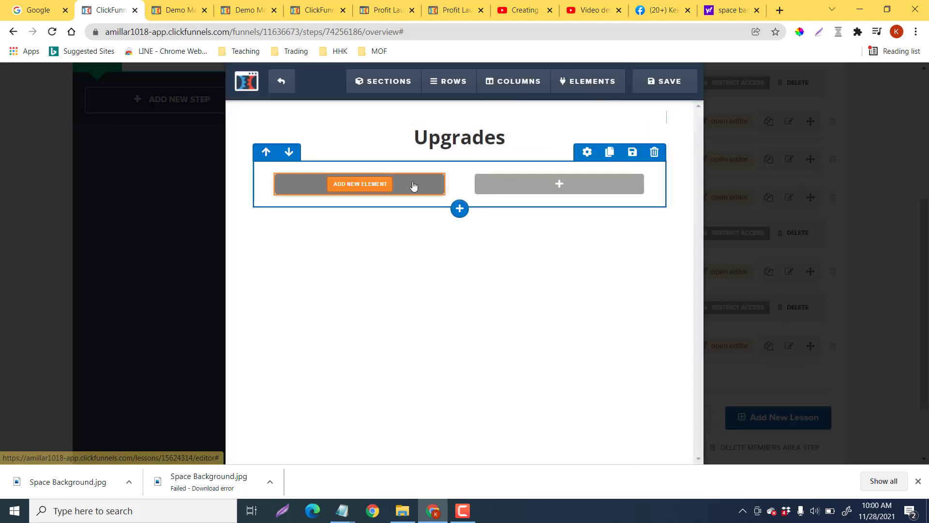
{"action": "left_click", "coordinate": [360, 187]}
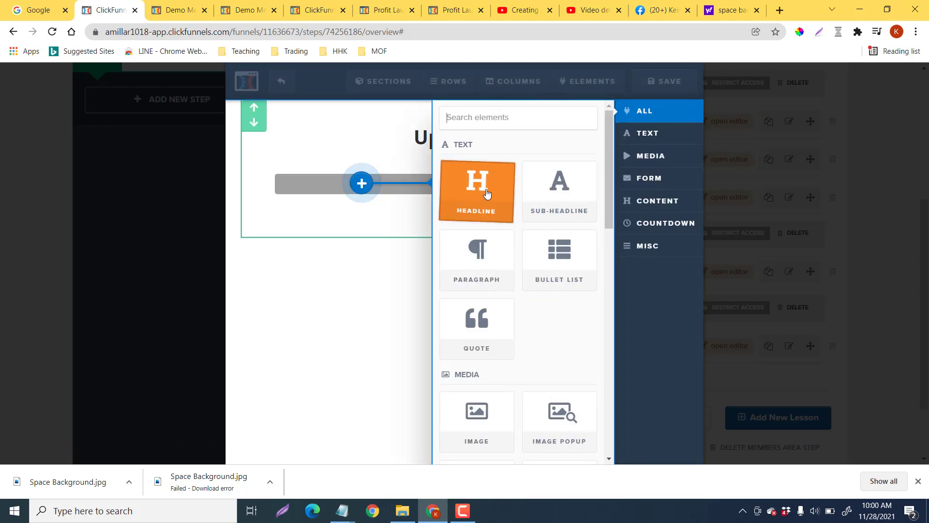
{"action": "scroll", "coordinate": [487, 291], "scroll_direction": "down", "scroll_amount": 1}
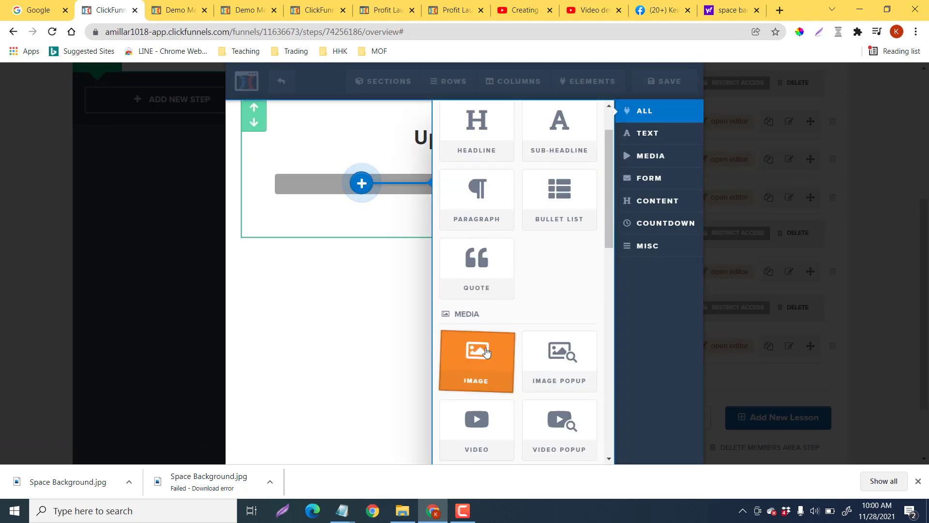
{"action": "left_click", "coordinate": [486, 352]}
Replace the demo image with the Profit Launcher Bonus 2 box picture from the uploaded images
{"action": "left_click", "coordinate": [377, 187]}
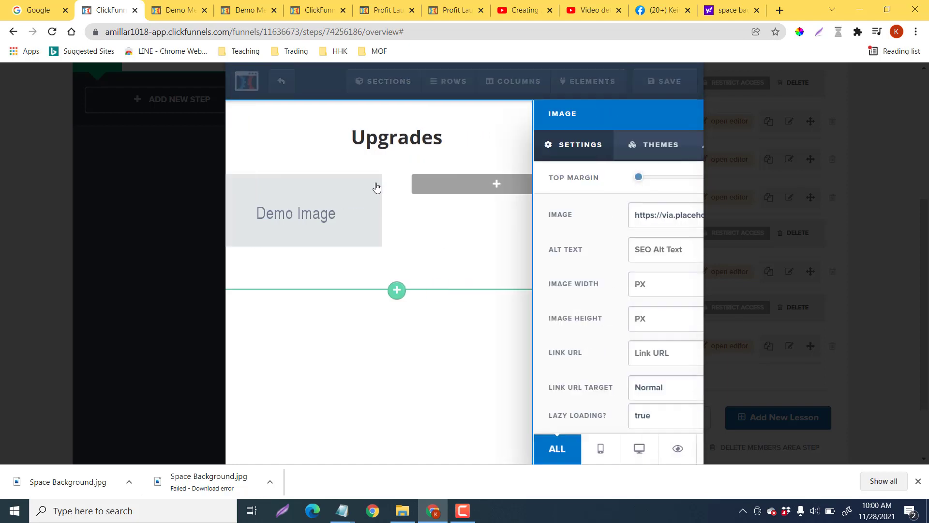
{"action": "left_click", "coordinate": [665, 219]}
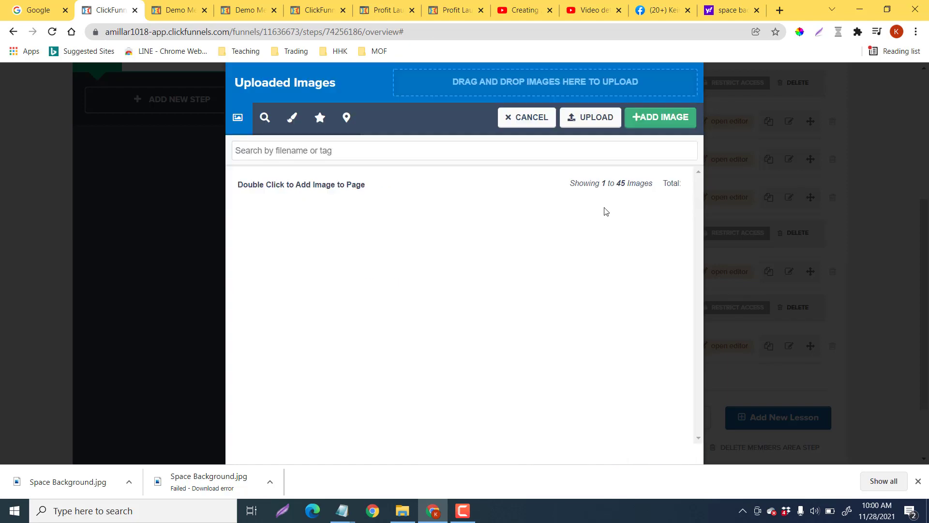
{"action": "left_click", "coordinate": [594, 119]}
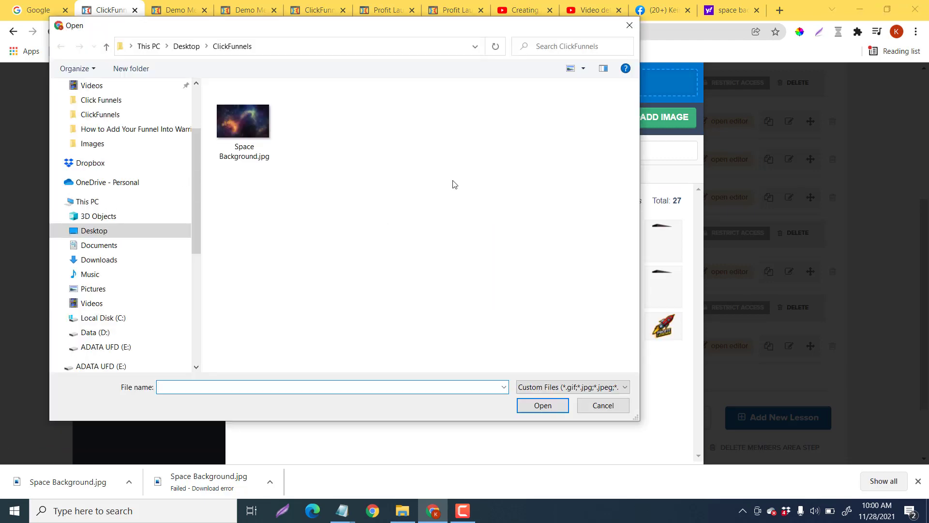
{"action": "left_click", "coordinate": [603, 405]}
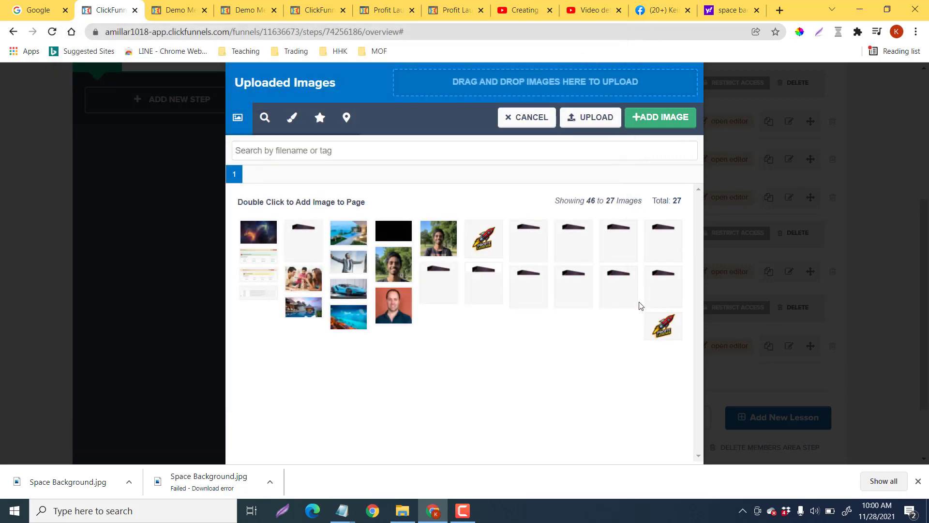
{"action": "left_click", "coordinate": [479, 287]}
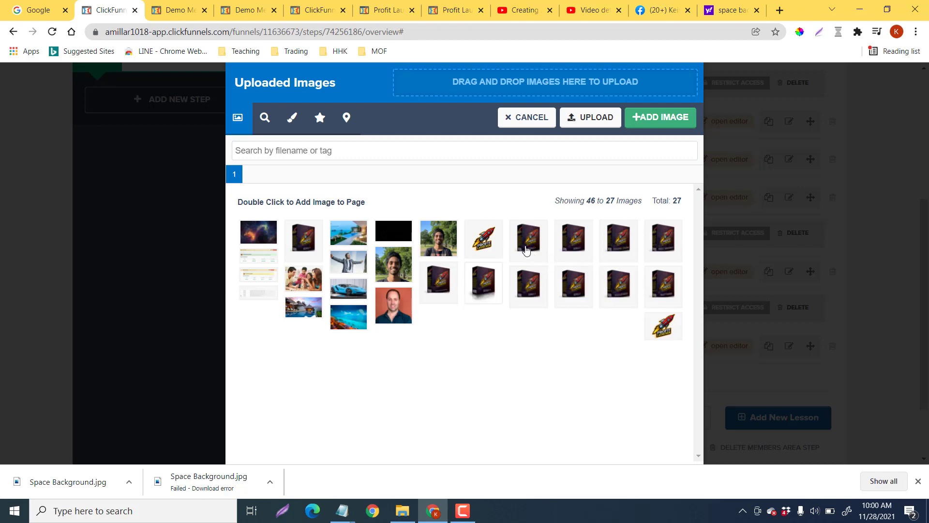
{"action": "left_click", "coordinate": [563, 239]}
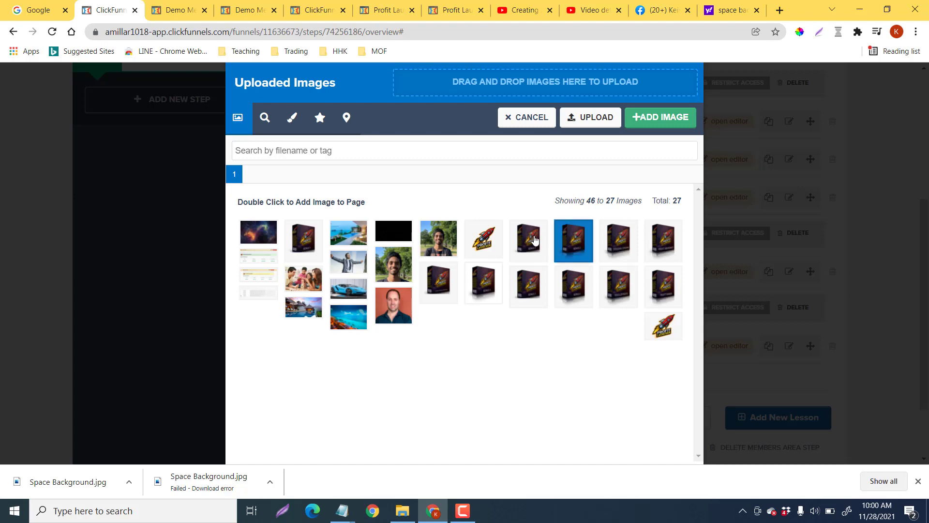
{"action": "double_click", "coordinate": [576, 242]}
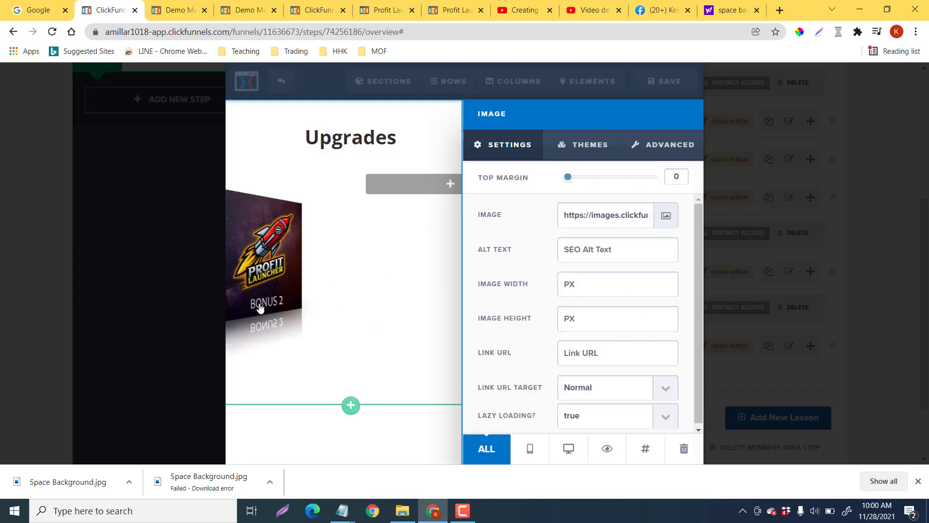
Add a headline element to the second column beside the box image and change its text to "Bonus 2 - Money Maker"
{"action": "scroll", "coordinate": [612, 370], "scroll_direction": "down", "scroll_amount": 1}
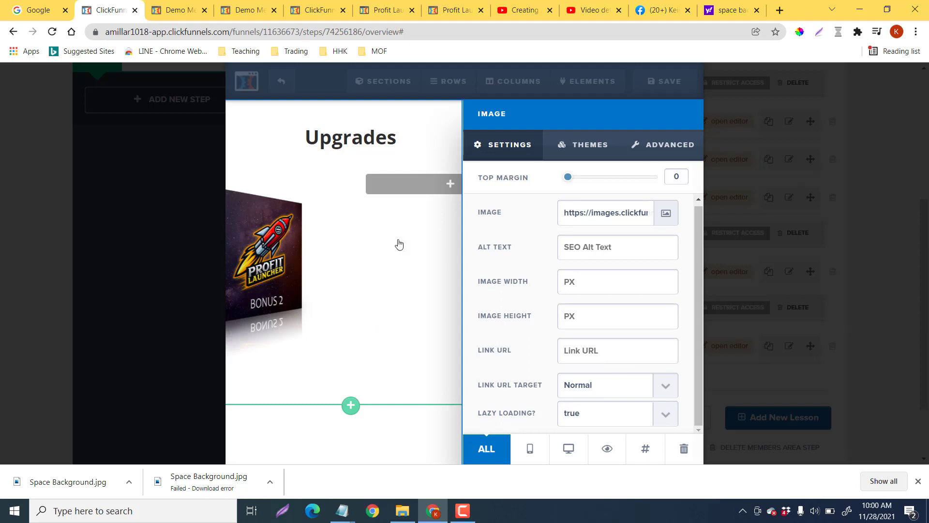
{"action": "left_click", "coordinate": [409, 255]}
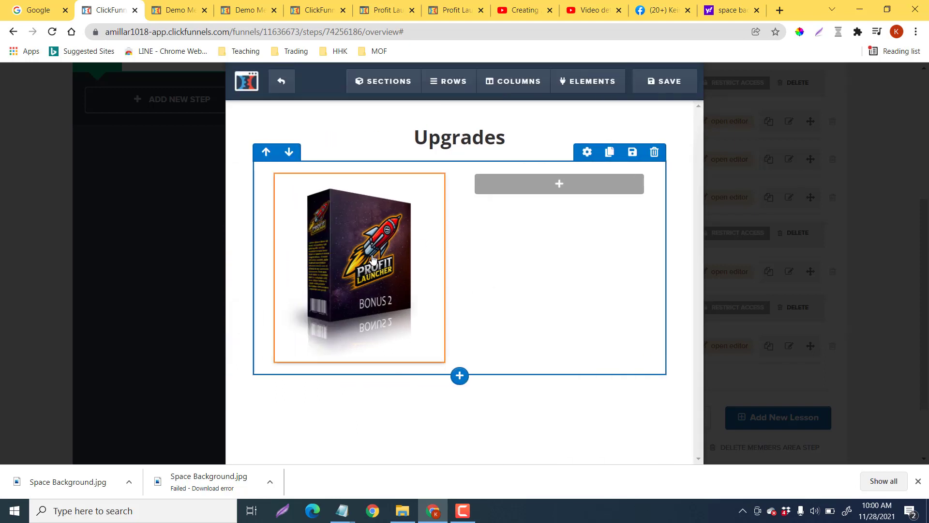
{"action": "left_click", "coordinate": [559, 186]}
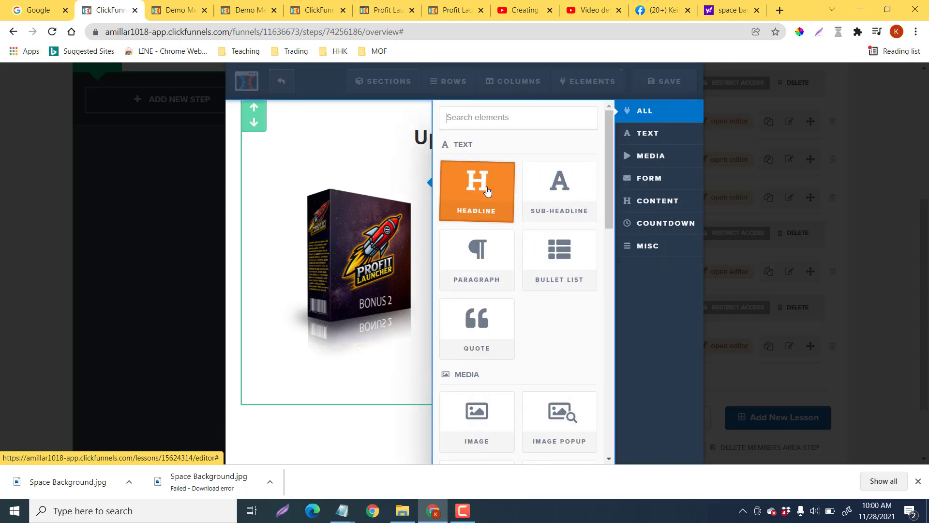
{"action": "left_click", "coordinate": [488, 192]}
{"action": "left_click", "coordinate": [558, 200]}
{"action": "key", "text": "ctrl+a"}
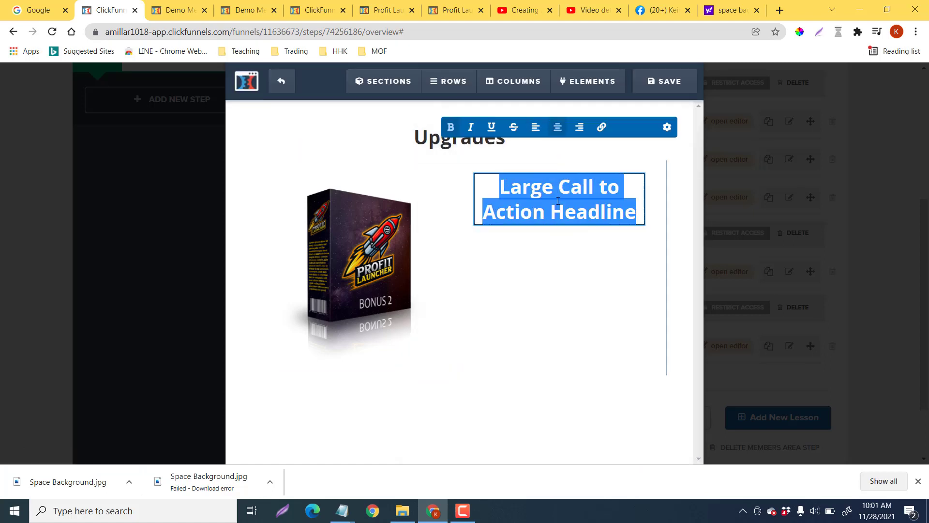
{"action": "type", "text": "Bon"}
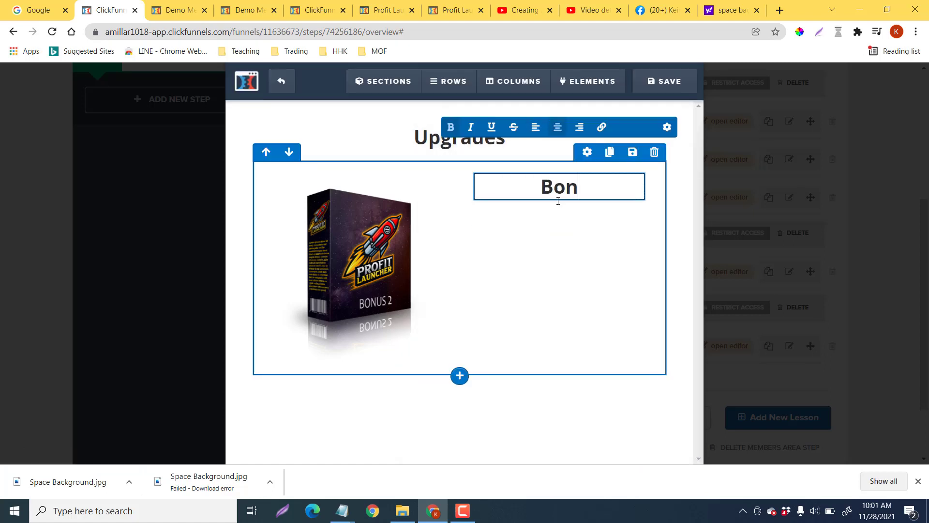
{"action": "type", "text": "us 2 - "}
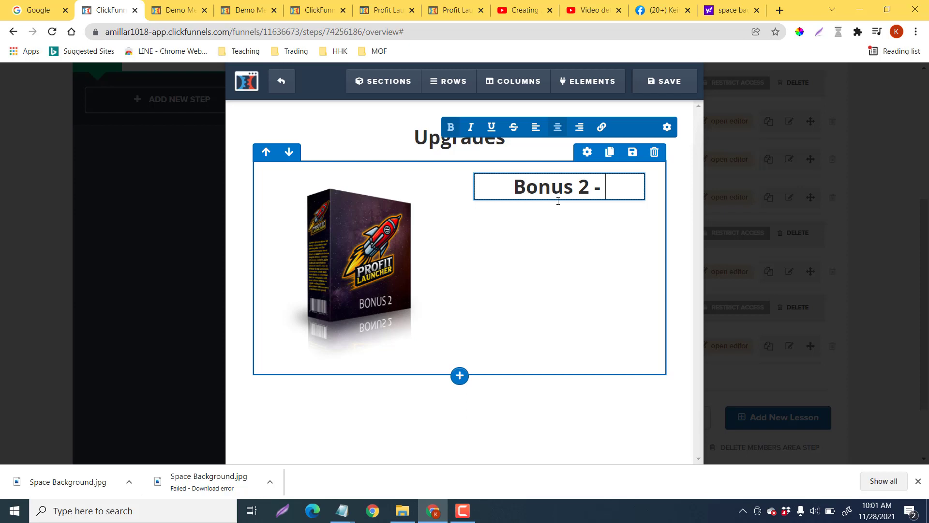
{"action": "type", "text": "Money Make"}
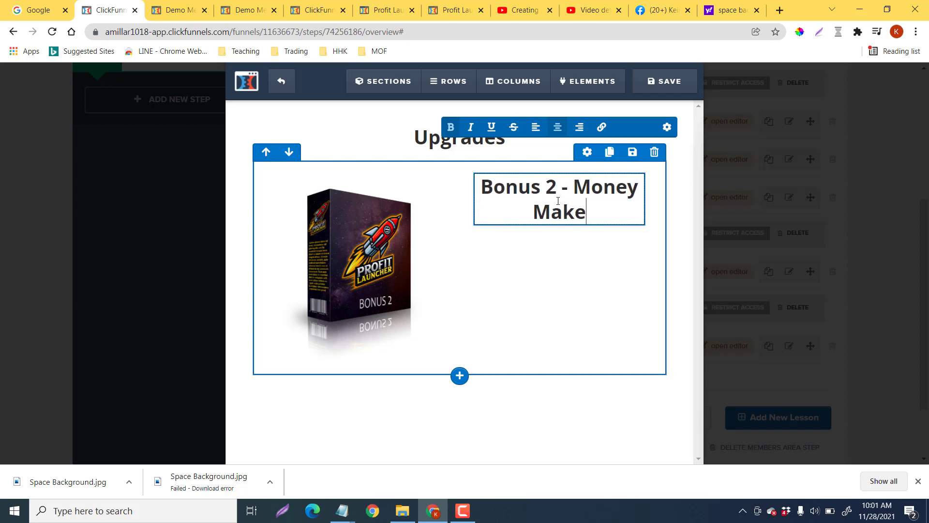
{"action": "type", "text": "r"}
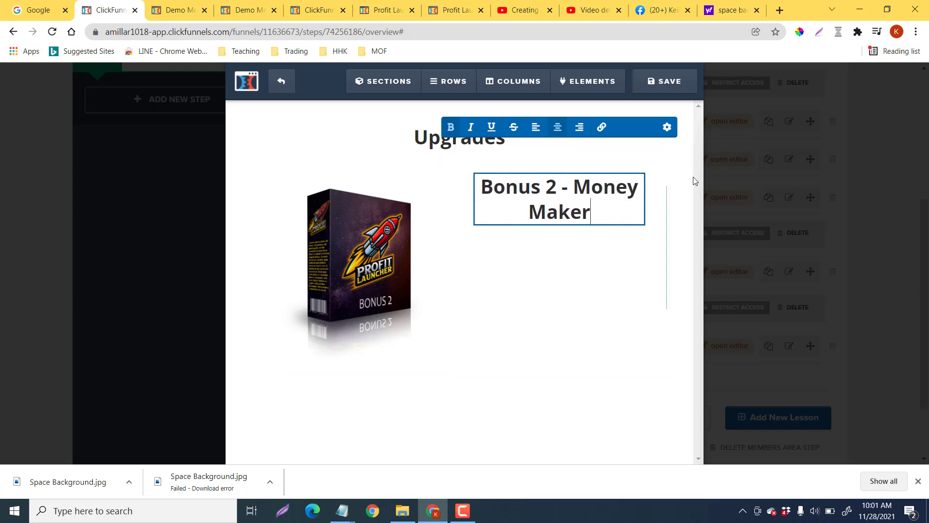
{"action": "left_click", "coordinate": [588, 242]}
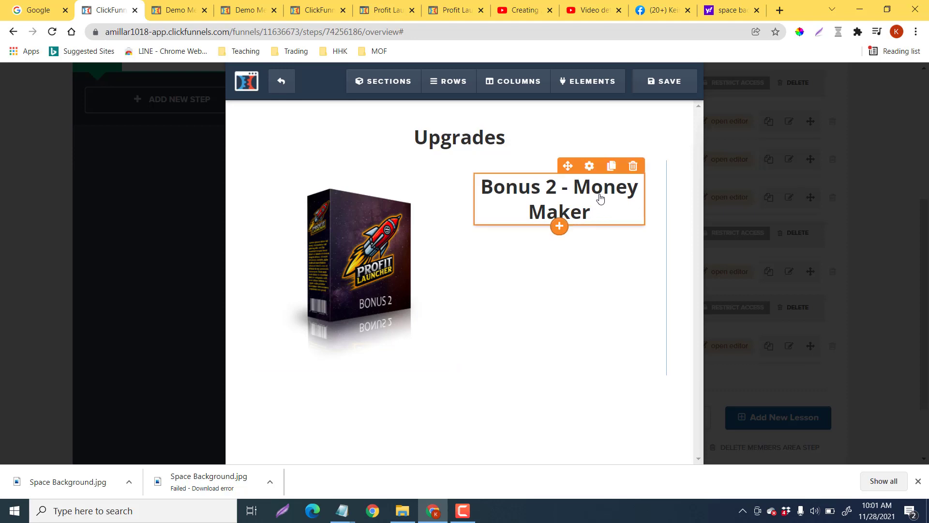
Set the font size of the Bonus 2 headline to 24
{"action": "left_click", "coordinate": [590, 167]}
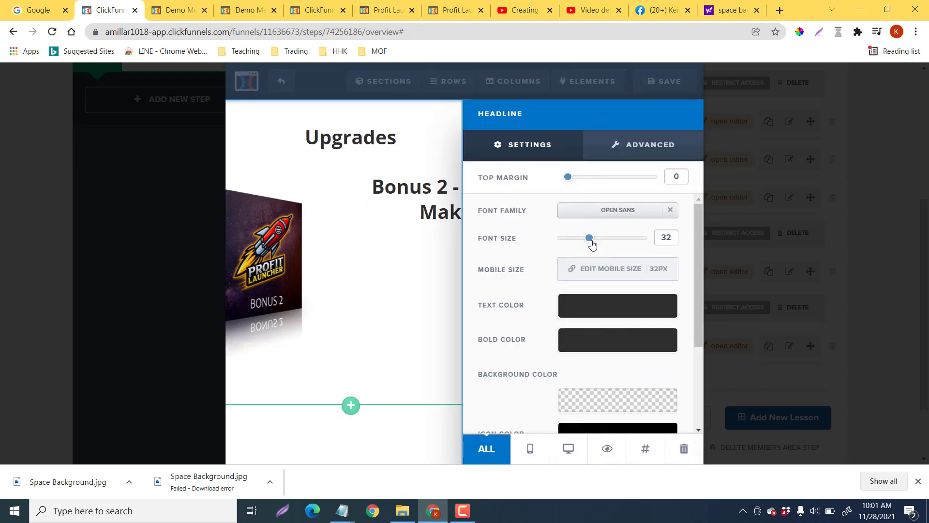
{"action": "left_click_drag", "start_coordinate": [593, 245], "coordinate": [580, 245]}
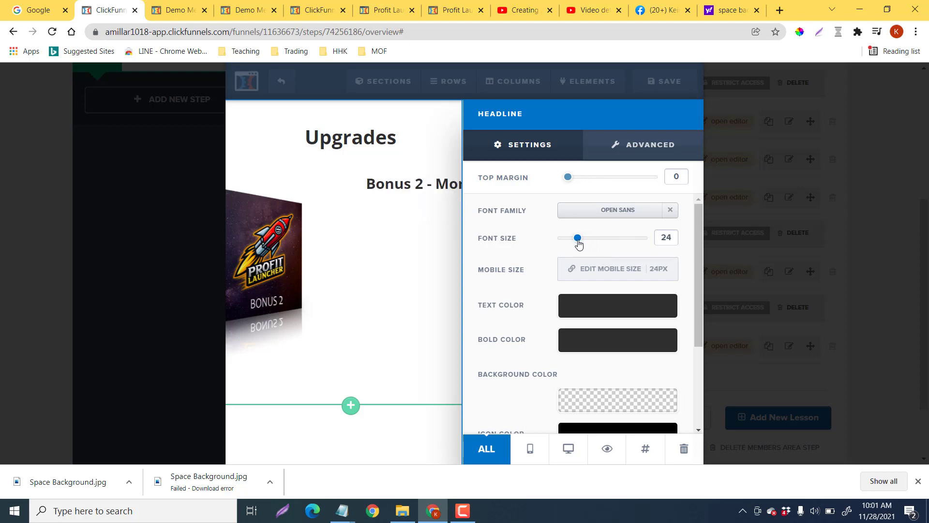
{"action": "scroll", "coordinate": [623, 302], "scroll_direction": "down", "scroll_amount": 1}
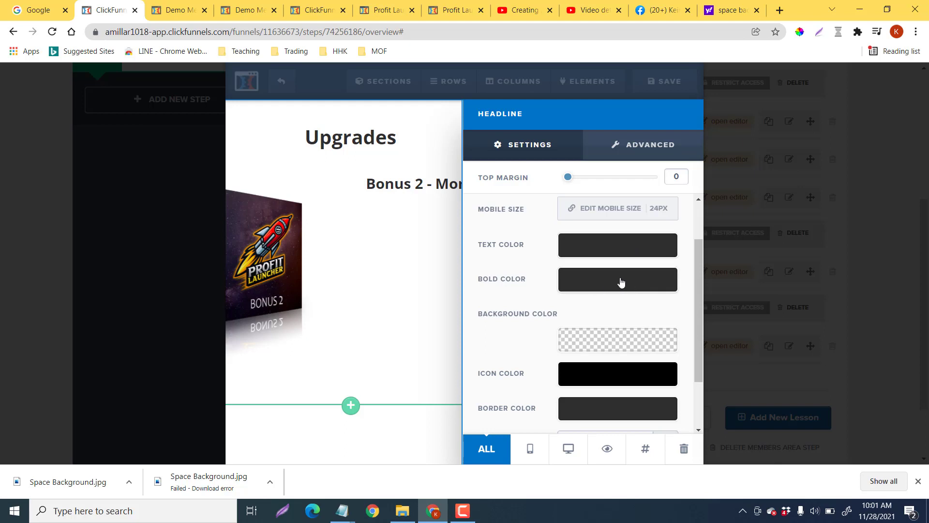
{"action": "scroll", "coordinate": [596, 349], "scroll_direction": "down", "scroll_amount": 1}
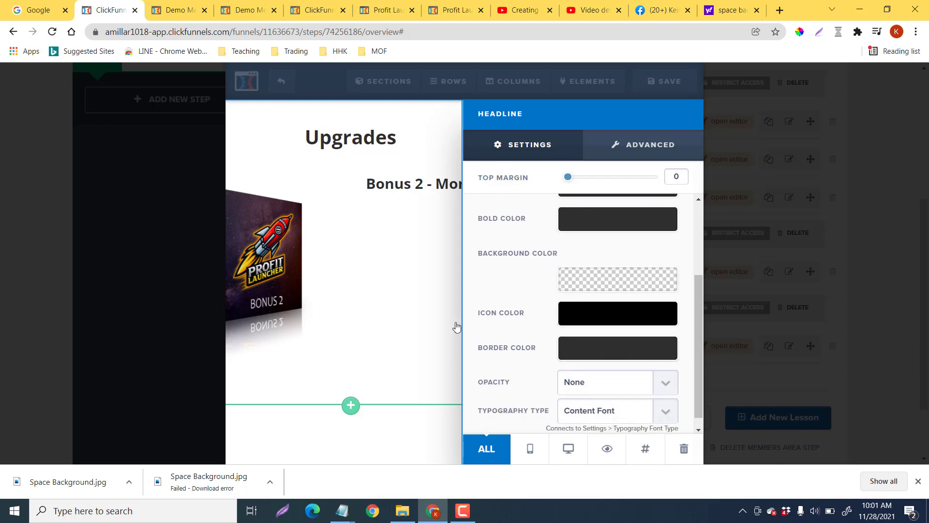
{"action": "left_click", "coordinate": [427, 322]}
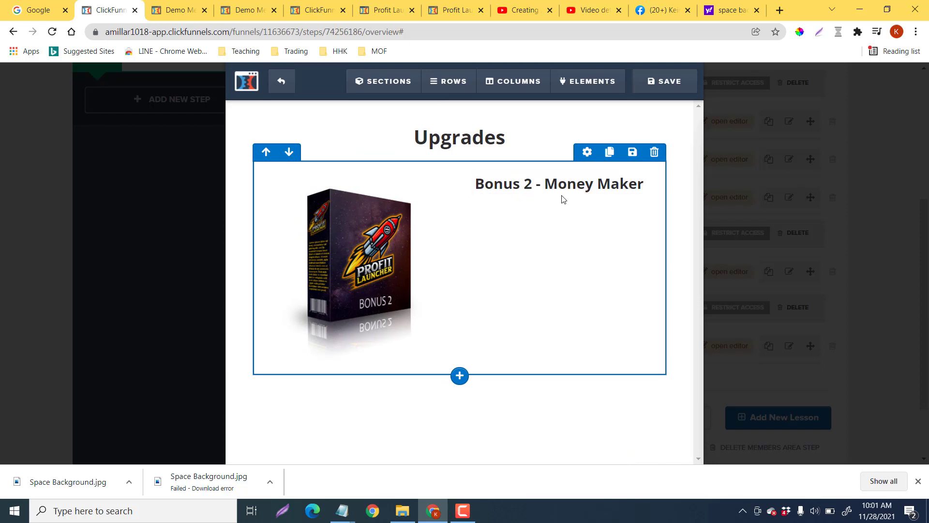
Add a paragraph below the Bonus 2 headline reading "Bonus 2 will show you how to make a lot of money."
{"action": "left_click", "coordinate": [559, 196]}
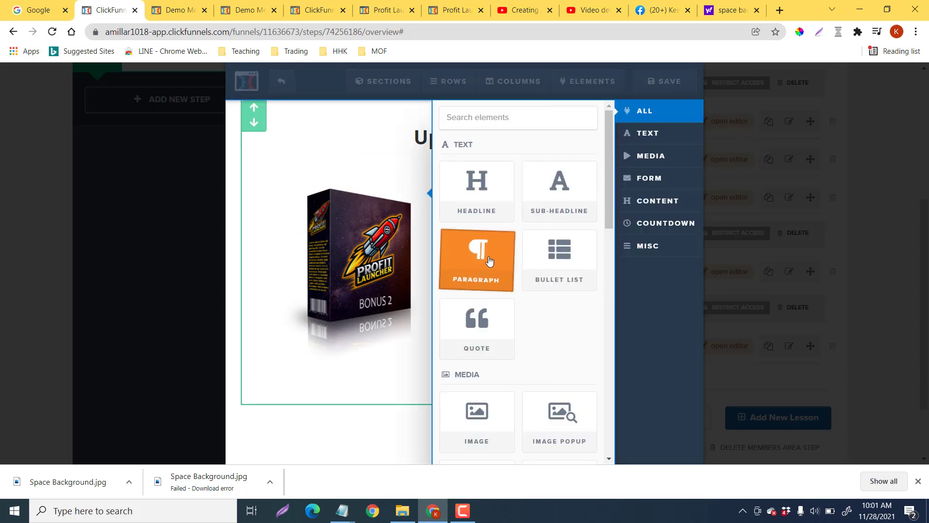
{"action": "left_click", "coordinate": [487, 261]}
{"action": "left_click", "coordinate": [565, 234]}
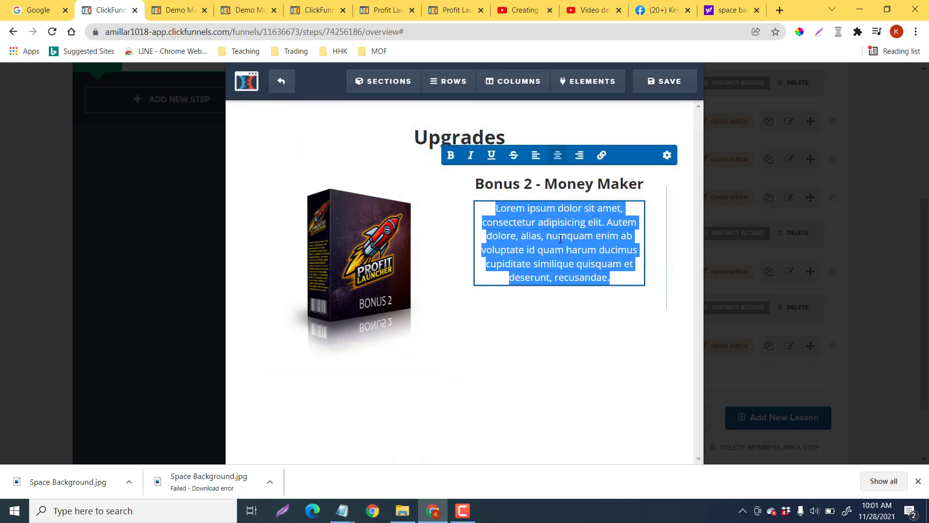
{"action": "type", "text": "Bonus "}
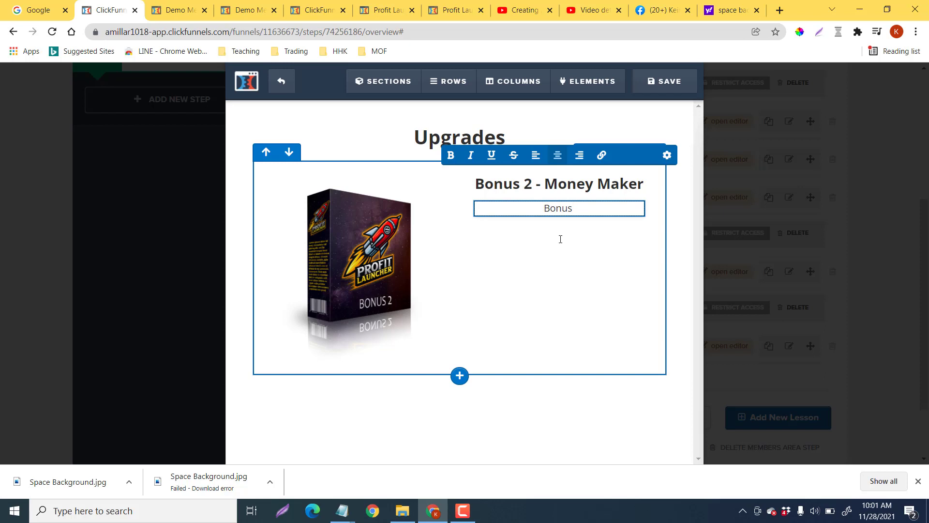
{"action": "type", "text": "2 wil"}
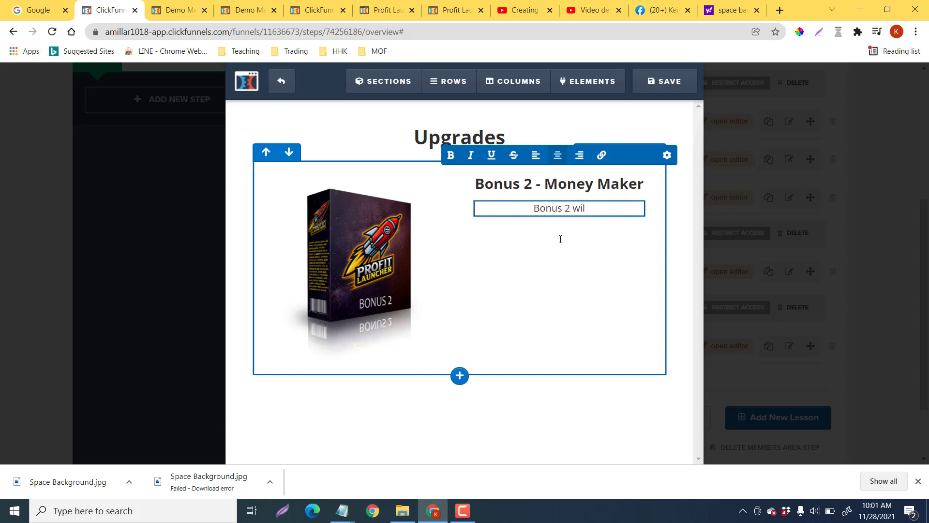
{"action": "type", "text": "l show you "}
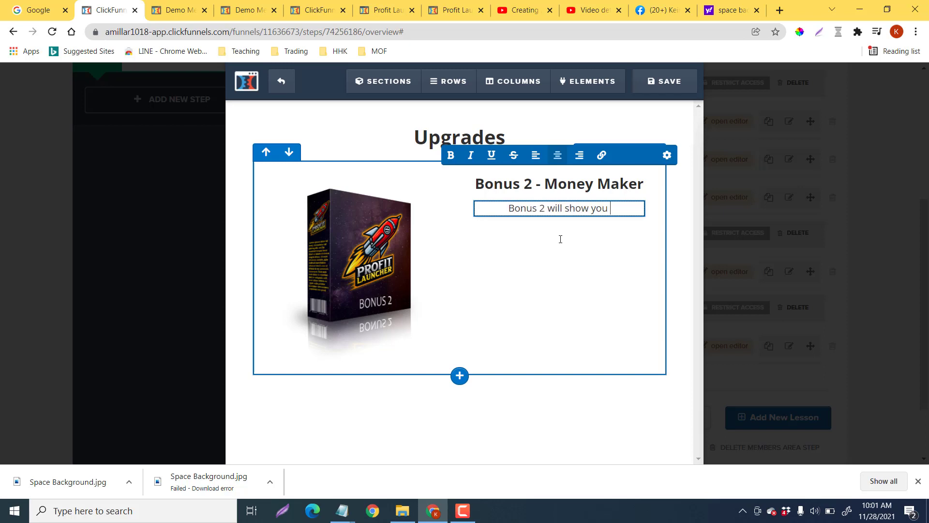
{"action": "type", "text": "how to make a "}
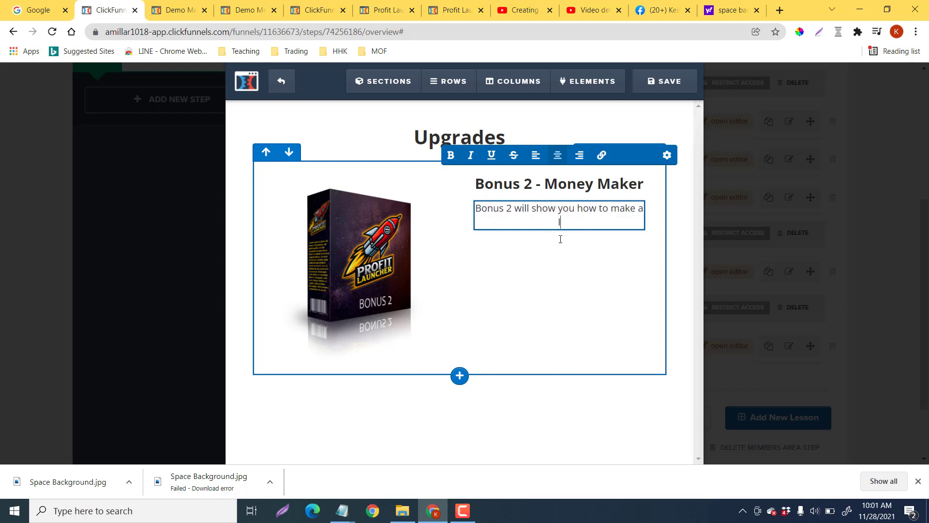
{"action": "type", "text": "lot of money."}
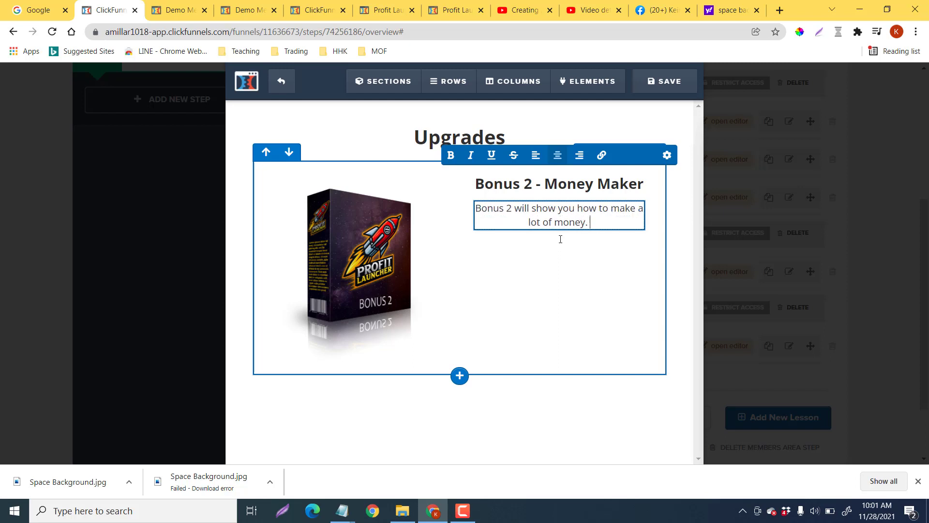
{"action": "left_click", "coordinate": [448, 266]}
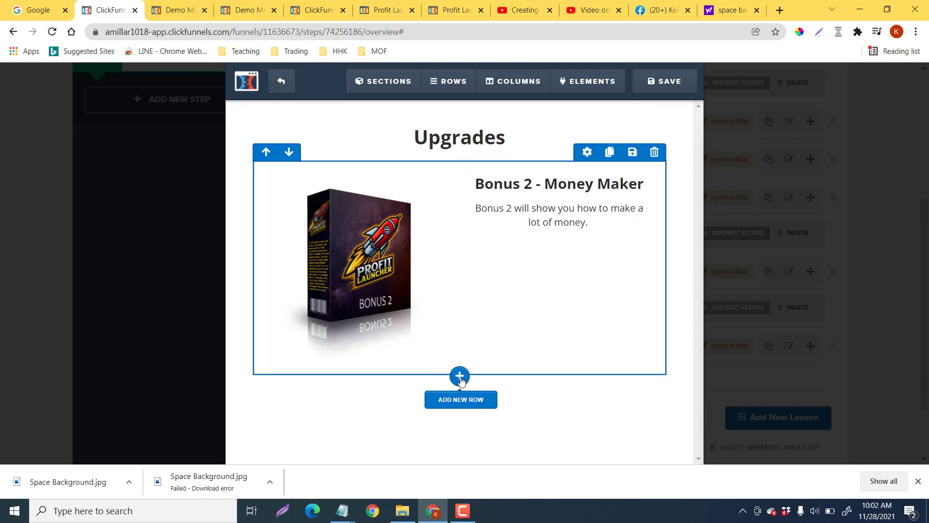
Add another two-column row below the Bonus 2 row
{"action": "left_click", "coordinate": [459, 376]}
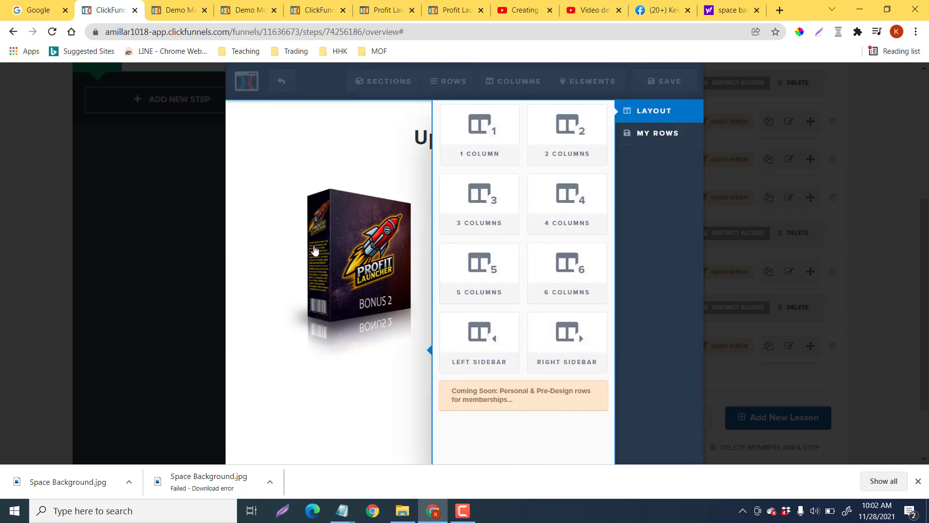
{"action": "left_click", "coordinate": [582, 141]}
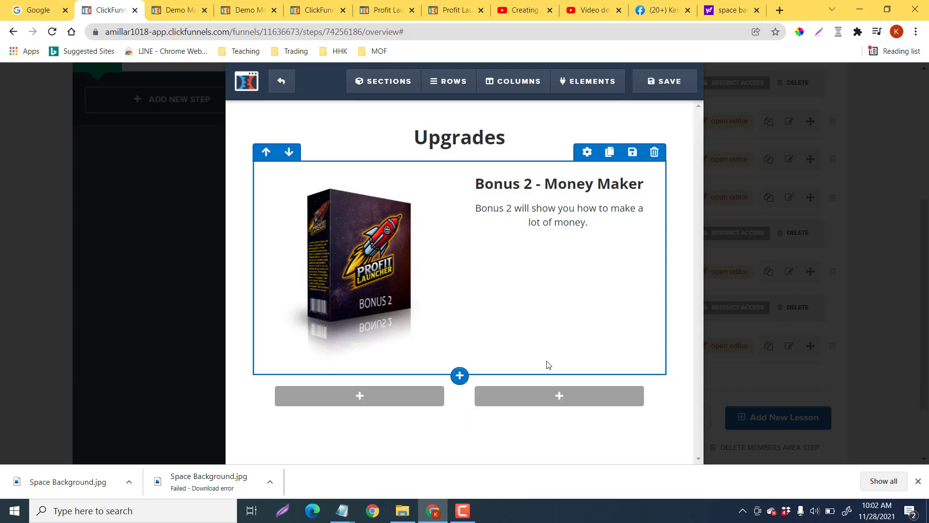
{"action": "mouse_move", "coordinate": [558, 405]}
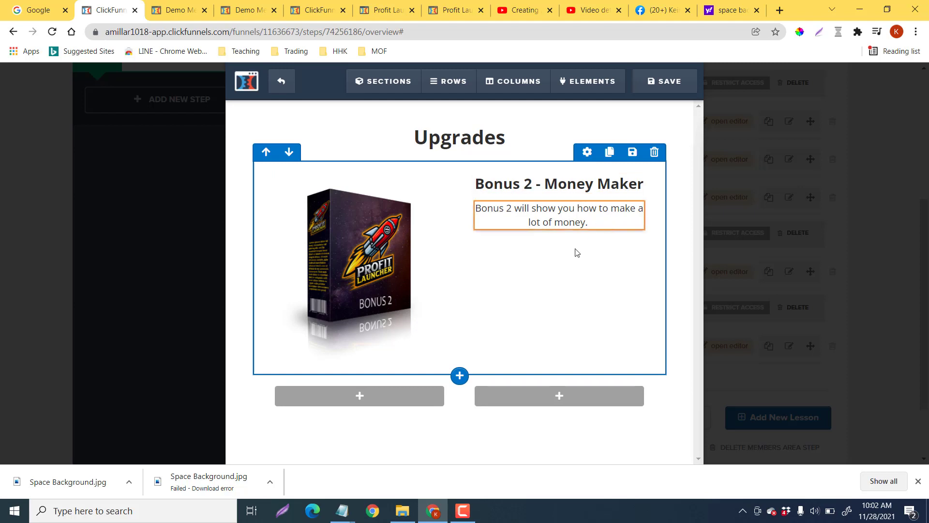
Set the Bonus 2 image's link URL to "#", then save the Upgrades lesson and return to the membership area overview
{"action": "left_click", "coordinate": [387, 231]}
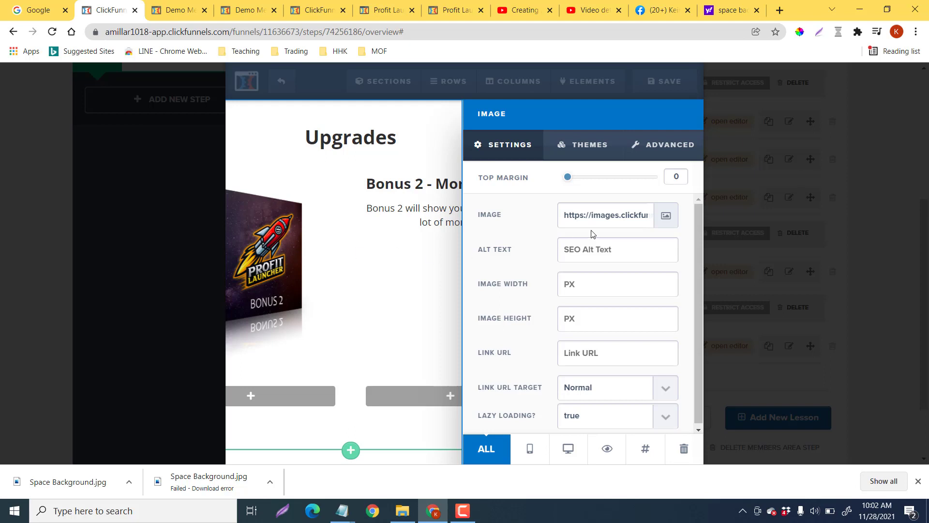
{"action": "scroll", "coordinate": [636, 300], "scroll_direction": "down", "scroll_amount": 1}
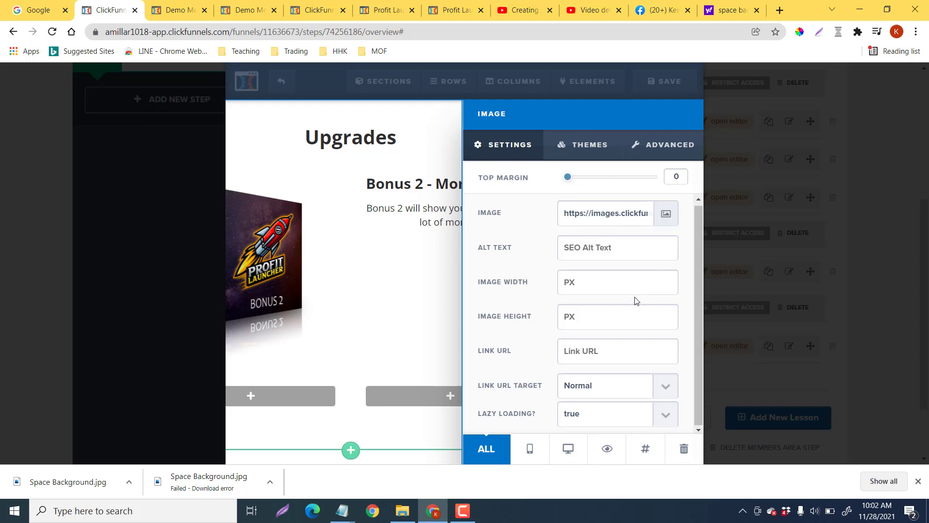
{"action": "left_click", "coordinate": [612, 353]}
{"action": "type", "text": "#"}
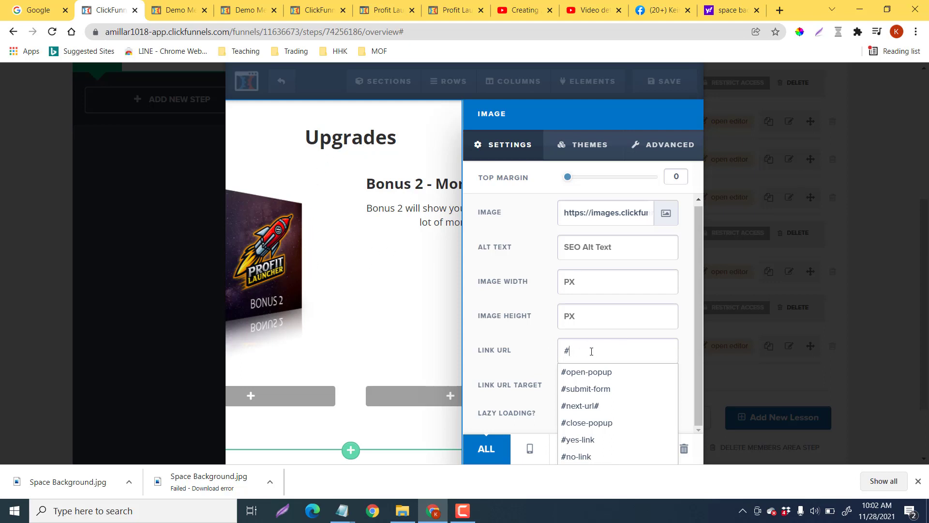
{"action": "left_click", "coordinate": [401, 326]}
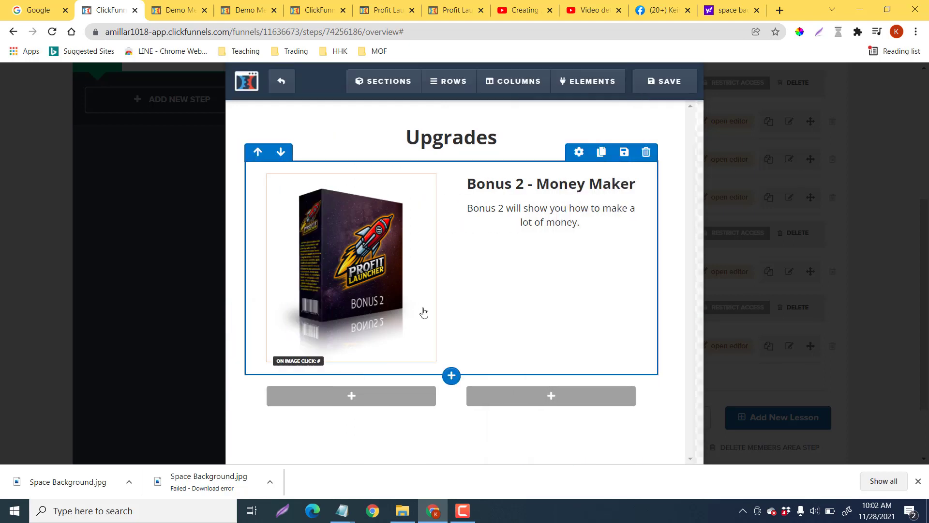
{"action": "left_click", "coordinate": [663, 82]}
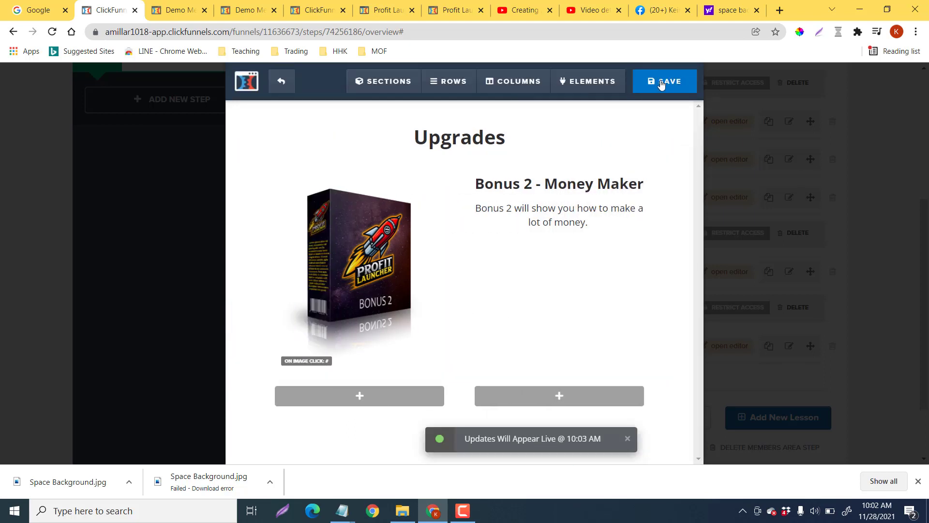
{"action": "left_click", "coordinate": [281, 81]}
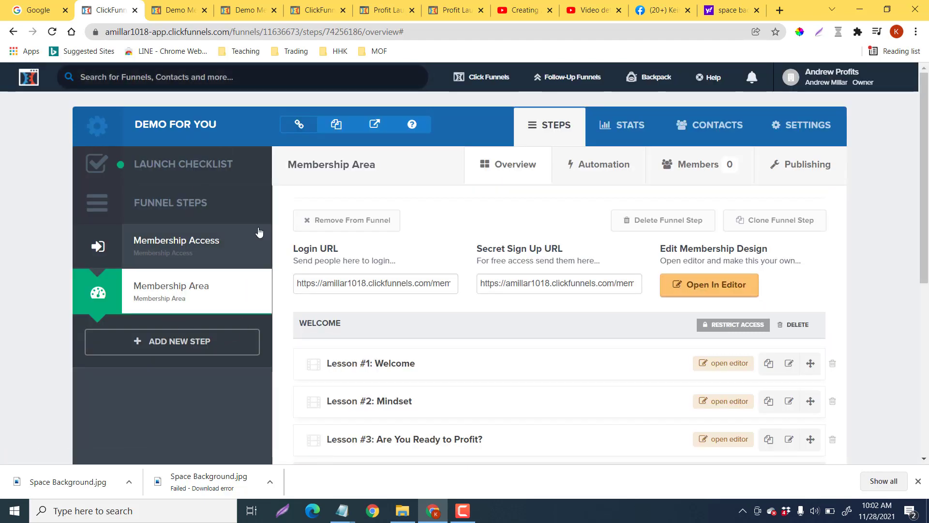
Open the membership area design in the editor, preview it and expand the Demo Upgrades section in the lesson list
{"action": "left_click", "coordinate": [710, 286]}
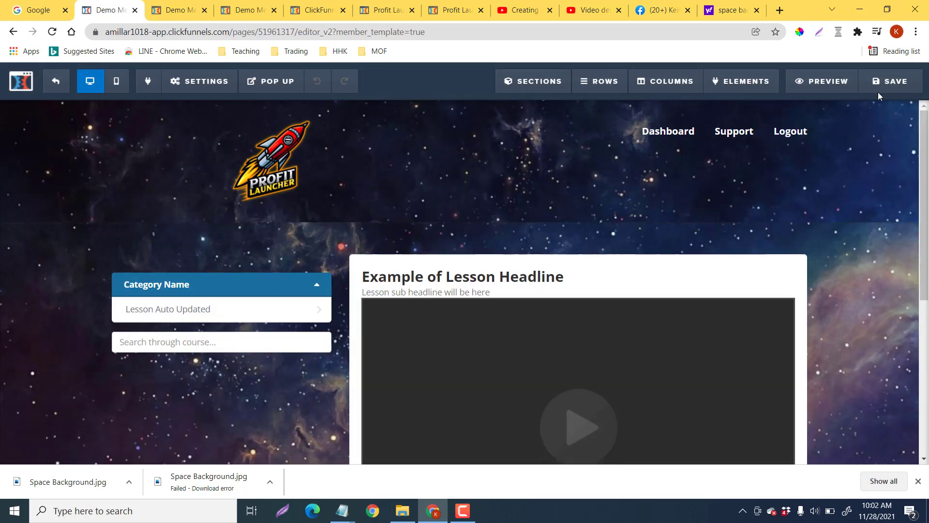
{"action": "left_click", "coordinate": [825, 82]}
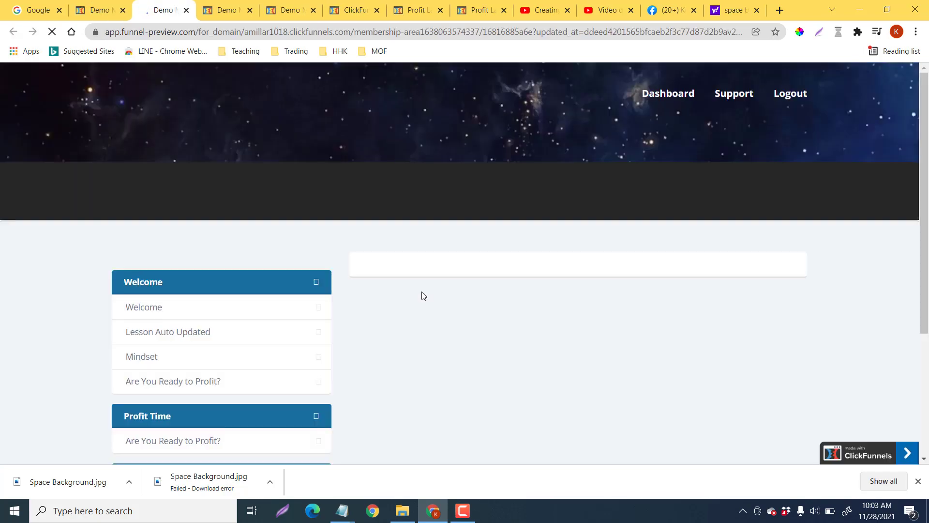
{"action": "scroll", "coordinate": [424, 292], "scroll_direction": "down", "scroll_amount": 3}
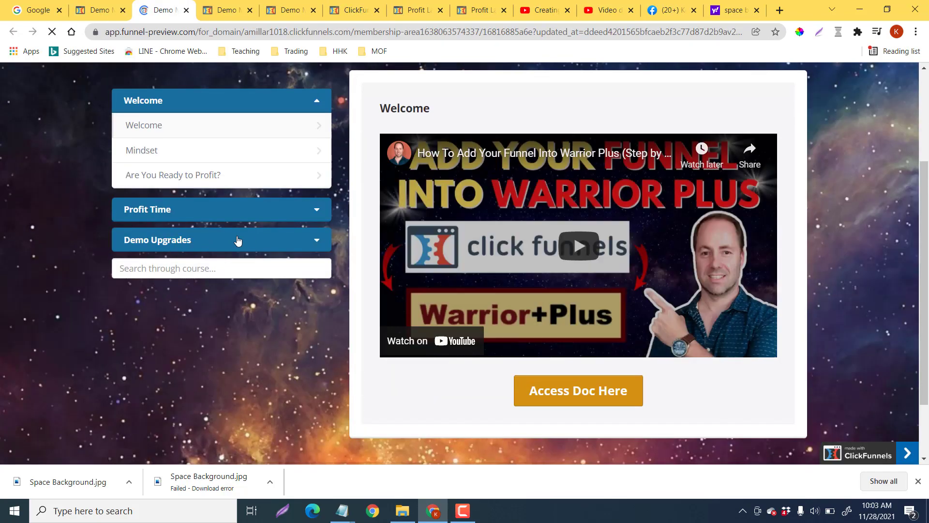
{"action": "left_click", "coordinate": [258, 239]}
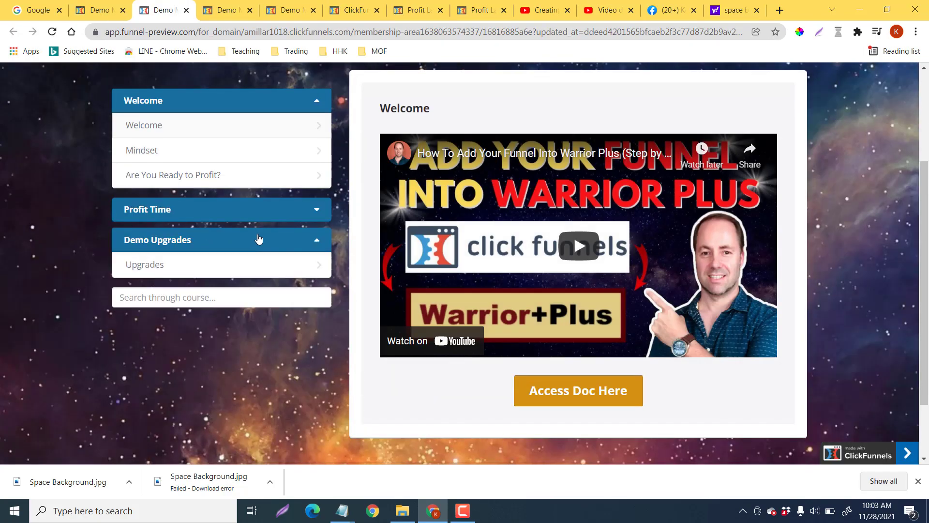
View the Upgrades lesson in the preview, then reopen that lesson for editing from the membership area overview
{"action": "left_click", "coordinate": [247, 268]}
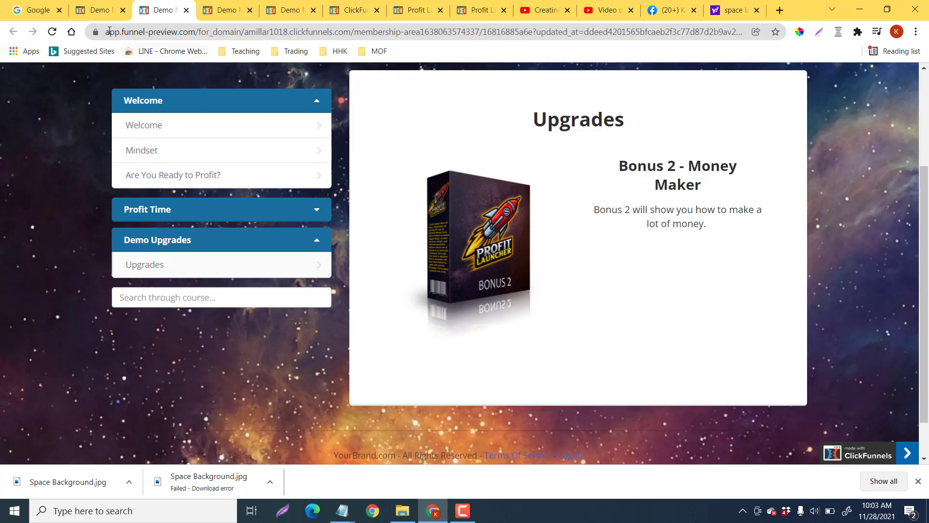
{"action": "left_click", "coordinate": [107, 15]}
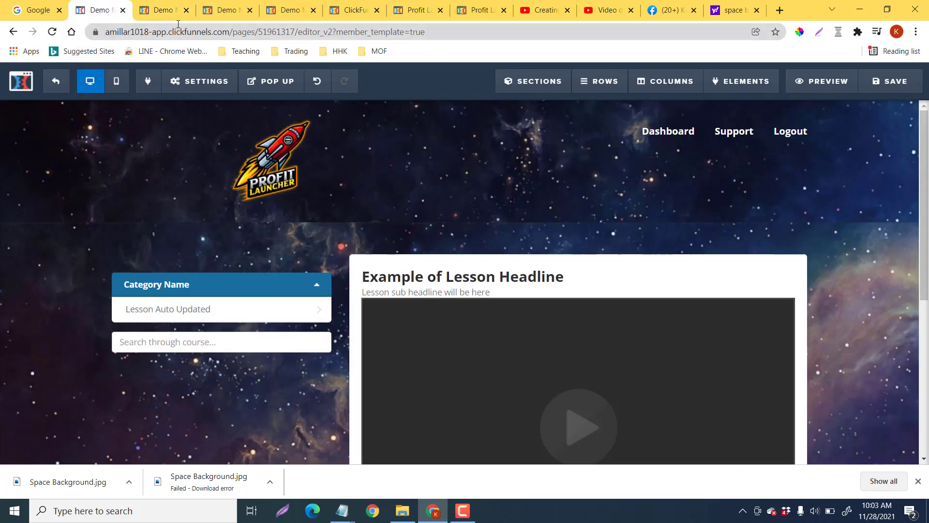
{"action": "left_click", "coordinate": [56, 78]}
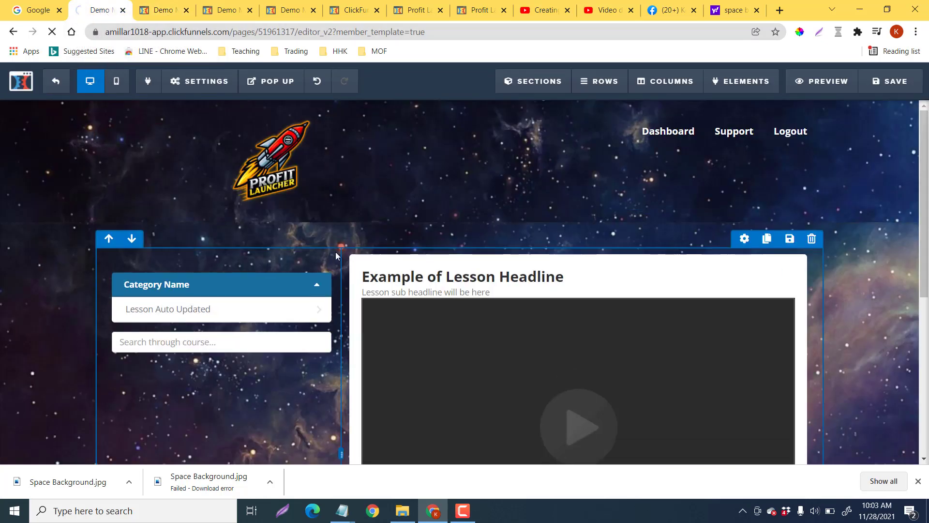
{"action": "scroll", "coordinate": [419, 269], "scroll_direction": "down", "scroll_amount": 7}
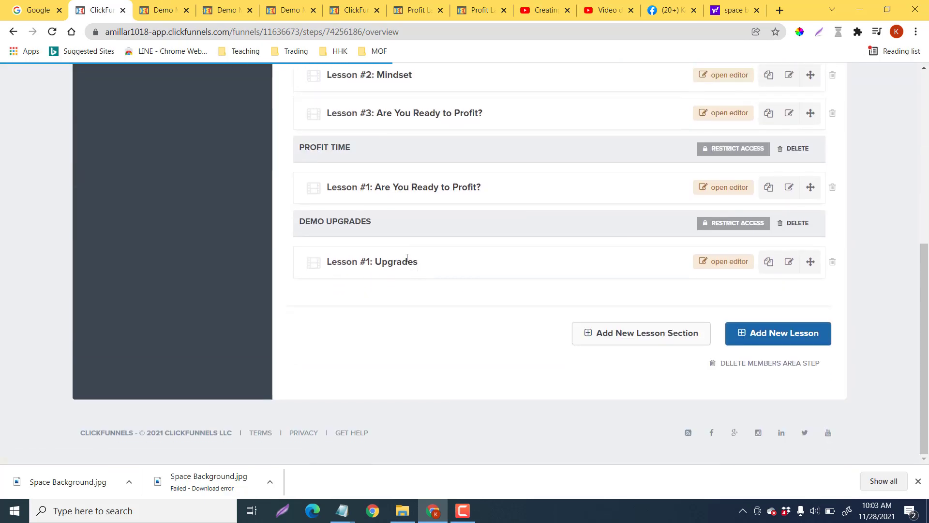
{"action": "left_click", "coordinate": [725, 262]}
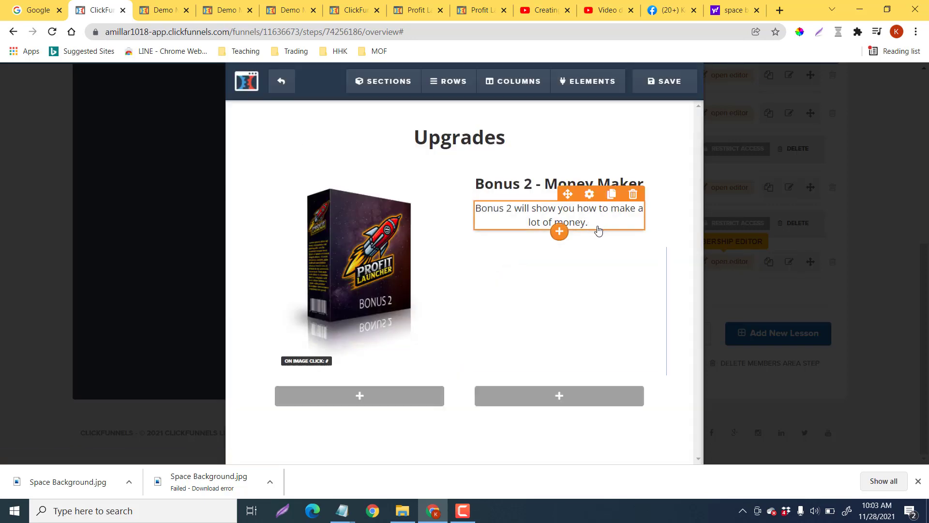
Add a button element below the Bonus 2 paragraph on the Upgrades lesson page
{"action": "left_click", "coordinate": [560, 233]}
{"action": "scroll", "coordinate": [558, 246], "scroll_direction": "down", "scroll_amount": 4}
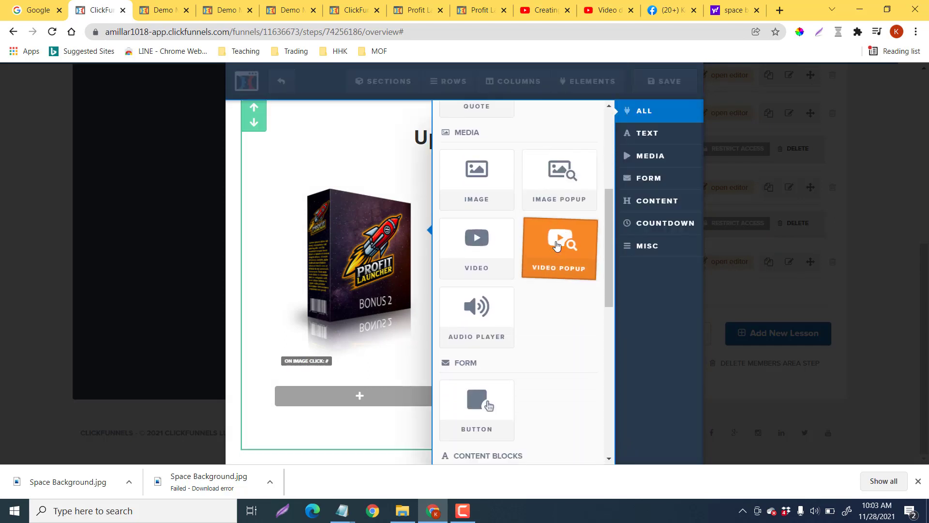
{"action": "scroll", "coordinate": [556, 246], "scroll_direction": "down", "scroll_amount": 3}
{"action": "left_click", "coordinate": [477, 276]}
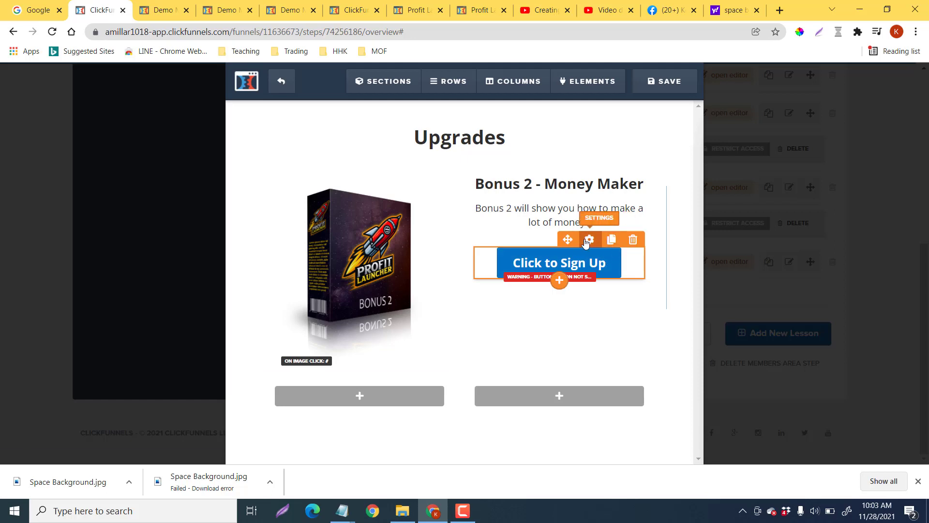
Set the new button's text to "Access Your Bonus Here" and its action to go to the website URL "#"
{"action": "left_click", "coordinate": [591, 243]}
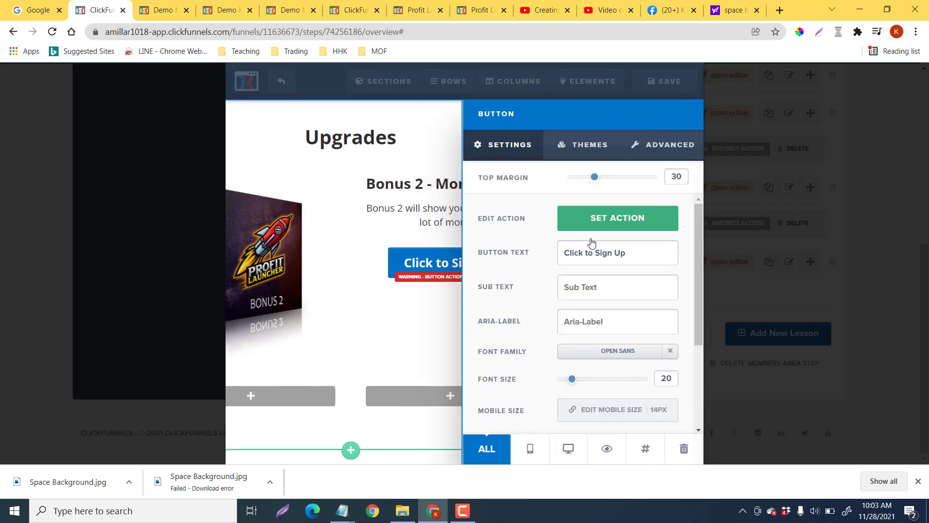
{"action": "left_click_drag", "start_coordinate": [625, 253], "coordinate": [499, 253]}
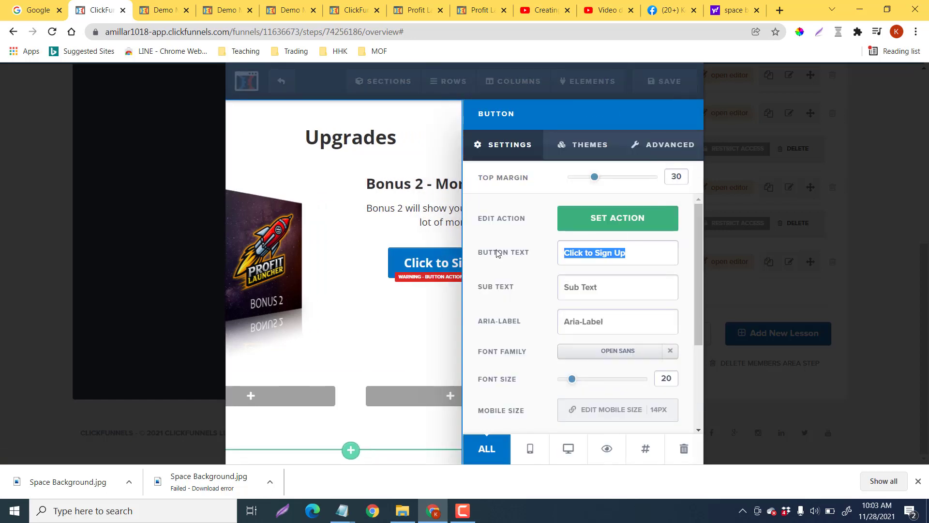
{"action": "type", "text": "Access"}
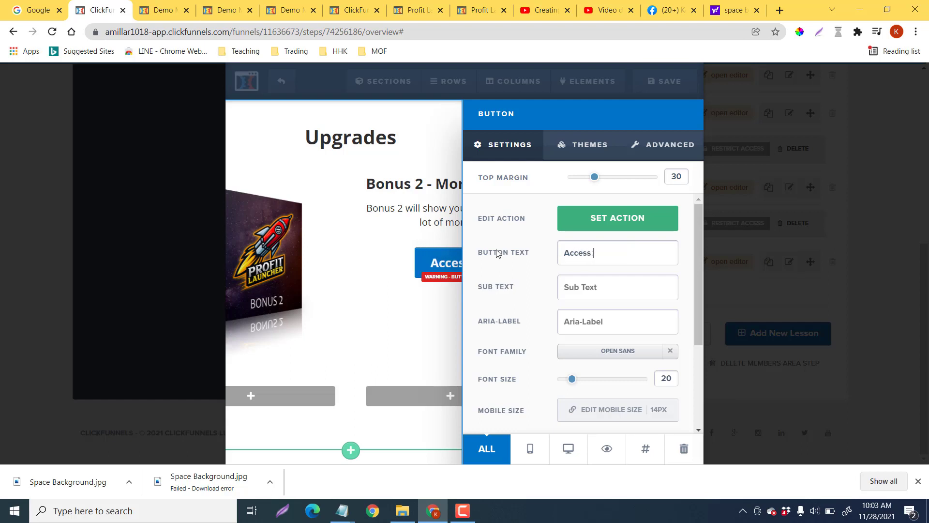
{"action": "type", "text": " You"}
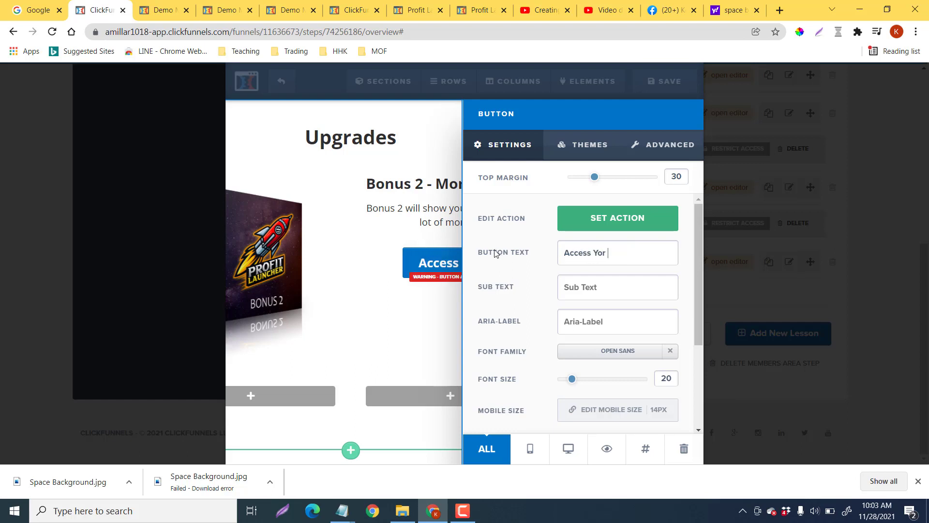
{"action": "type", "text": "r Bo"}
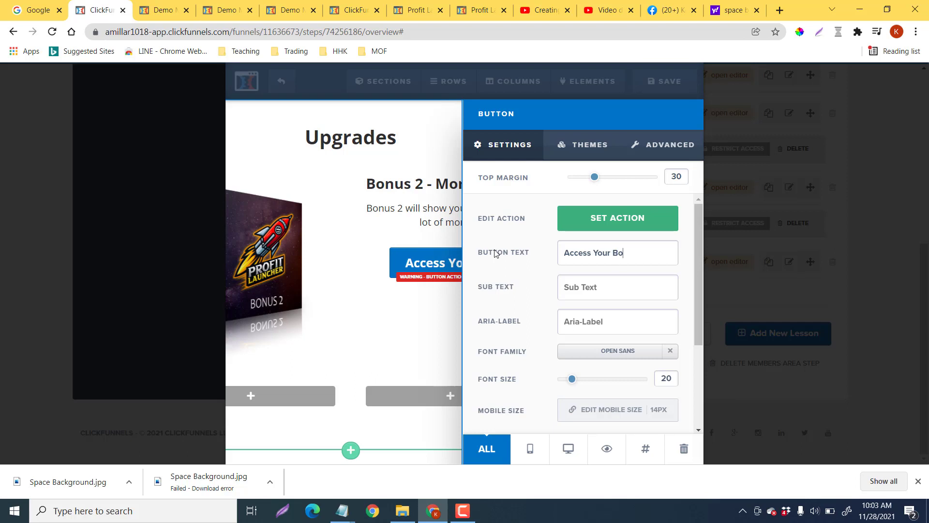
{"action": "type", "text": "nus Here"}
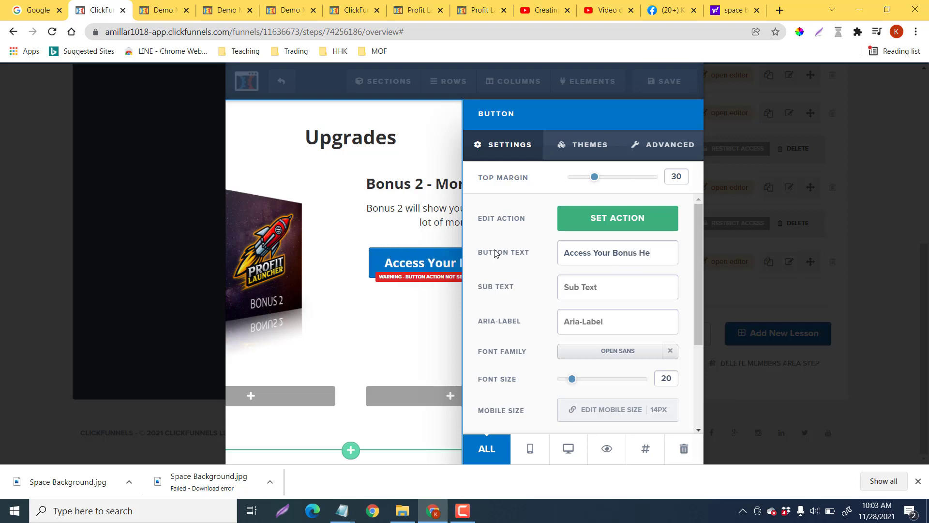
{"action": "left_click", "coordinate": [615, 222]}
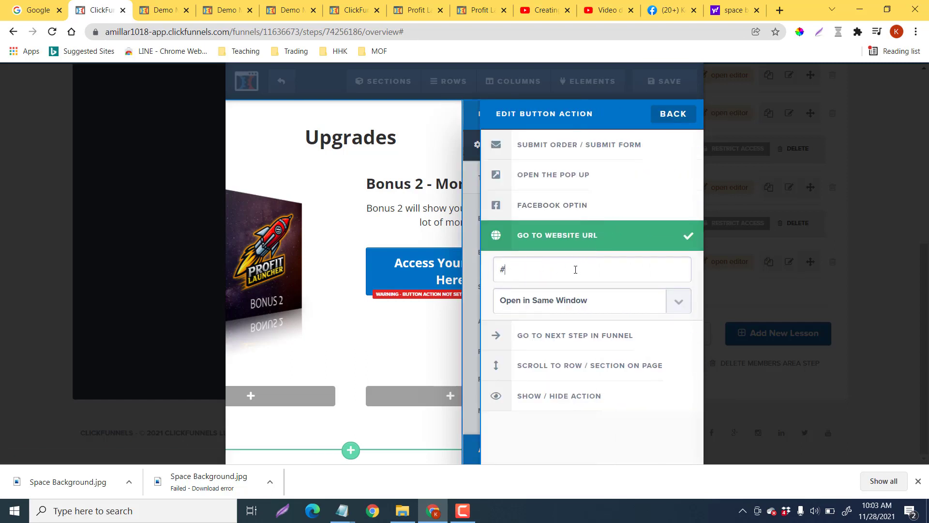
{"action": "left_click", "coordinate": [386, 226]}
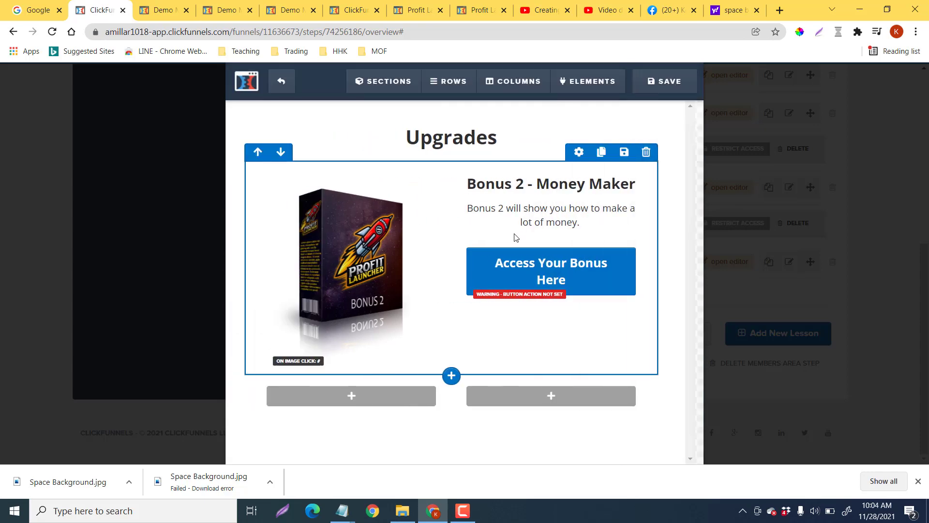
Set the bonus button's effect to Elevate (hover) in its advanced settings
{"action": "left_click", "coordinate": [557, 293]}
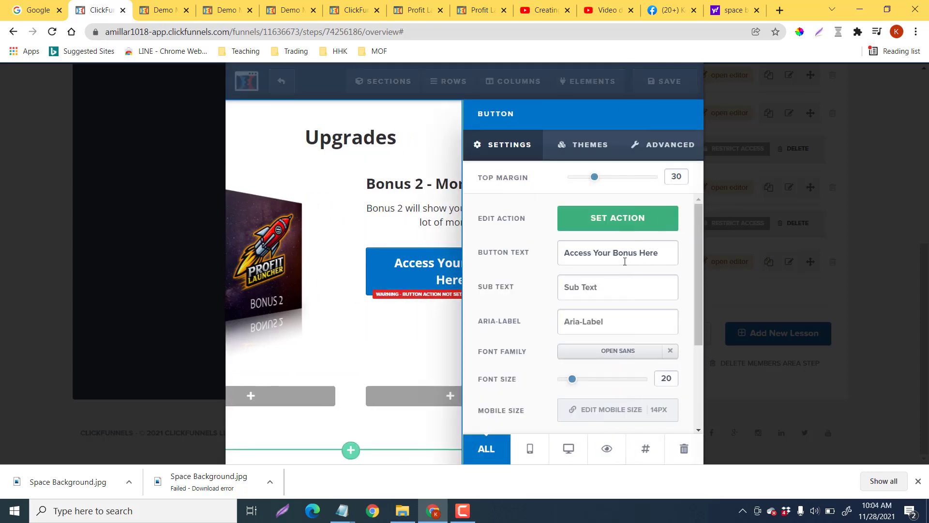
{"action": "left_click", "coordinate": [663, 144]}
{"action": "scroll", "coordinate": [622, 293], "scroll_direction": "down", "scroll_amount": 4}
{"action": "scroll", "coordinate": [623, 293], "scroll_direction": "up", "scroll_amount": 4}
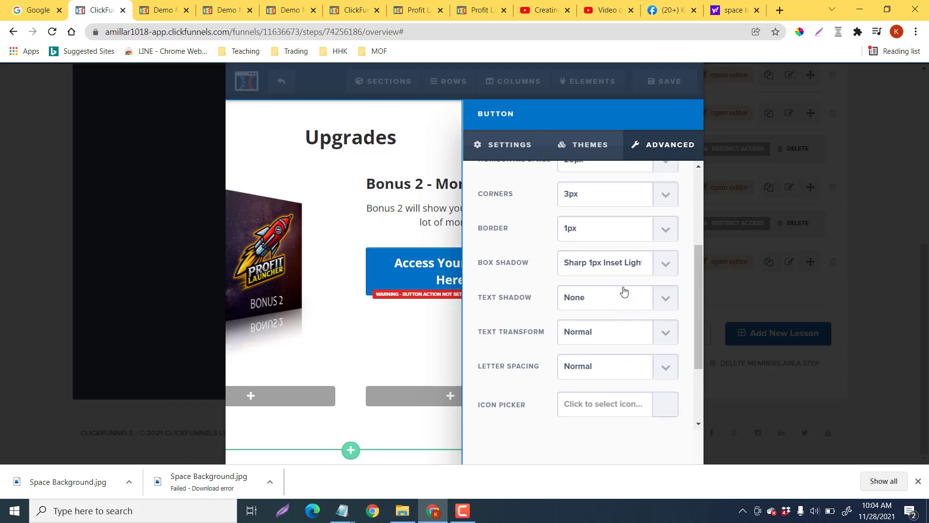
{"action": "scroll", "coordinate": [565, 264], "scroll_direction": "down", "scroll_amount": 3}
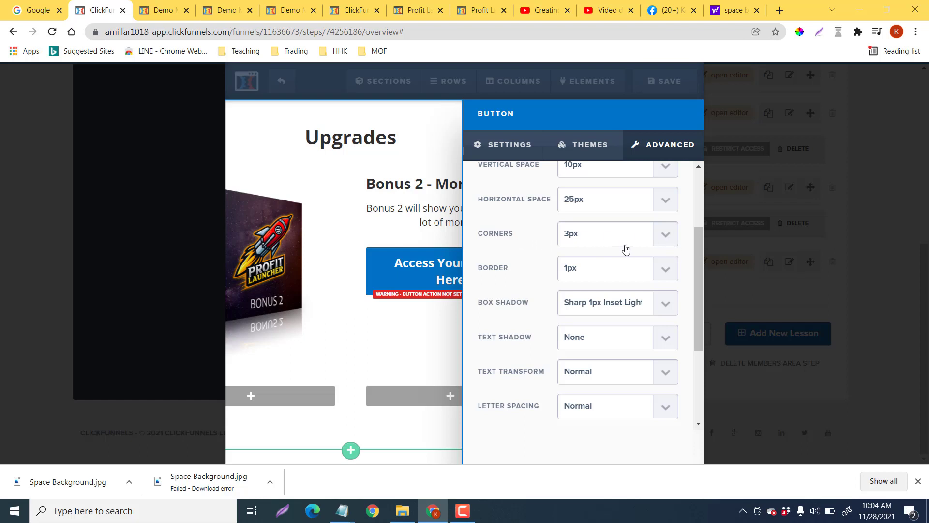
{"action": "scroll", "coordinate": [636, 287], "scroll_direction": "down", "scroll_amount": 4}
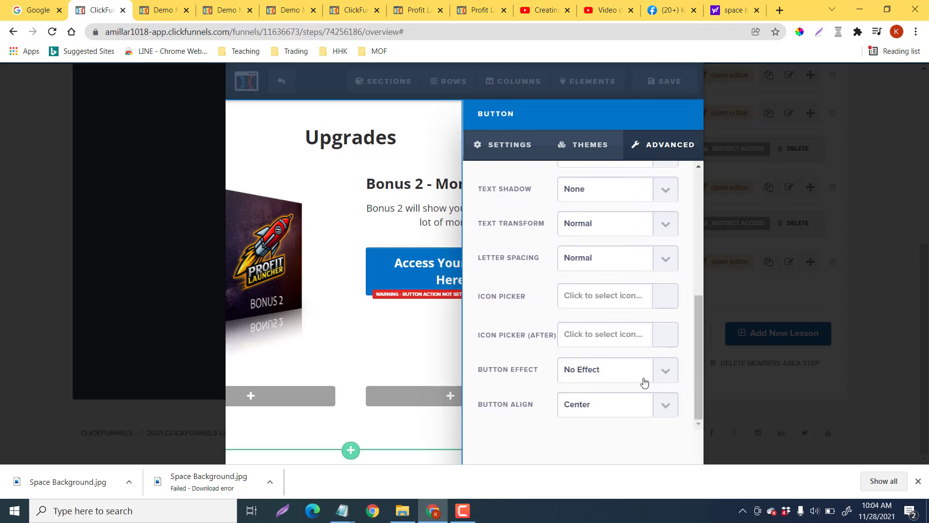
{"action": "left_click", "coordinate": [667, 372]}
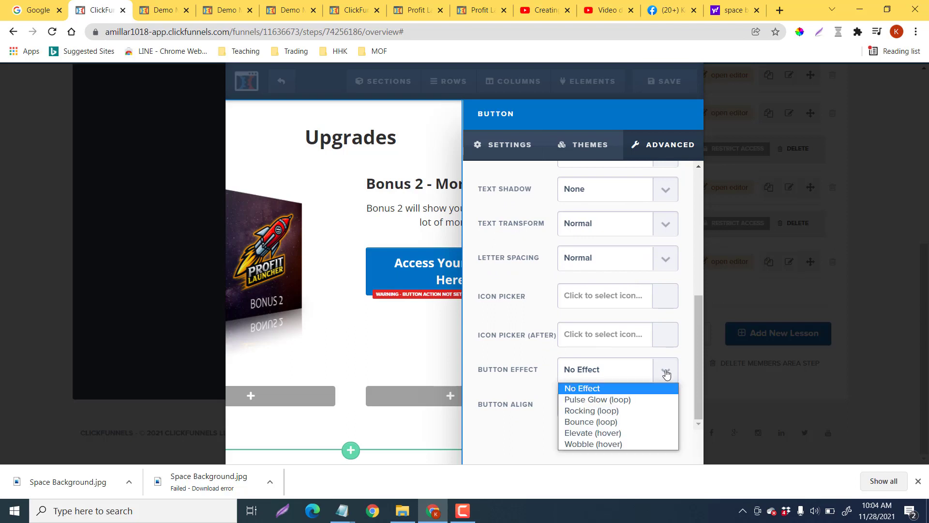
{"action": "left_click", "coordinate": [623, 435]}
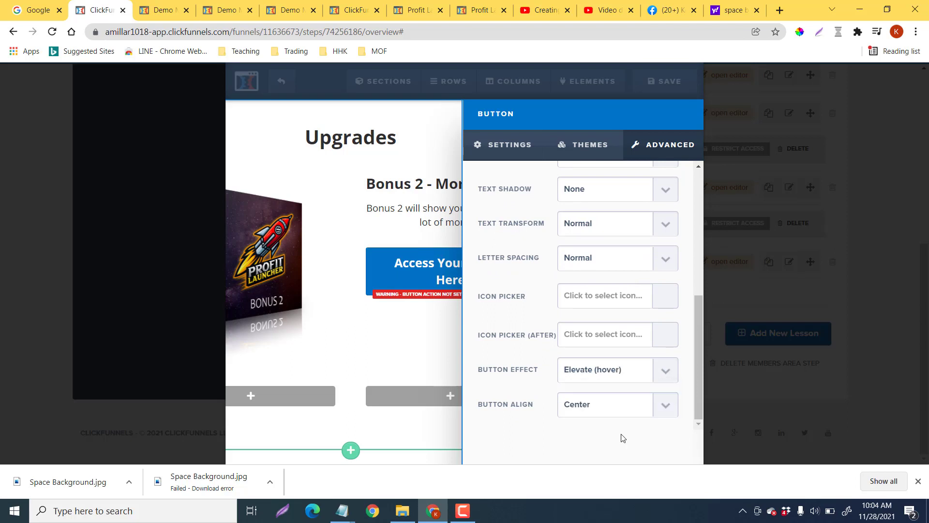
{"action": "left_click", "coordinate": [448, 377]}
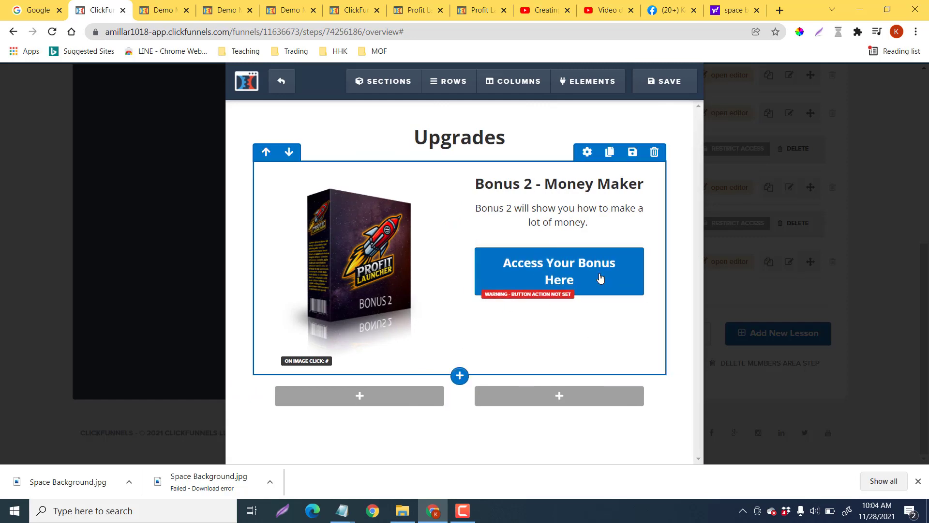
Save the Upgrades lesson, then open the membership area design in the editor and preview it
{"action": "left_click", "coordinate": [669, 81]}
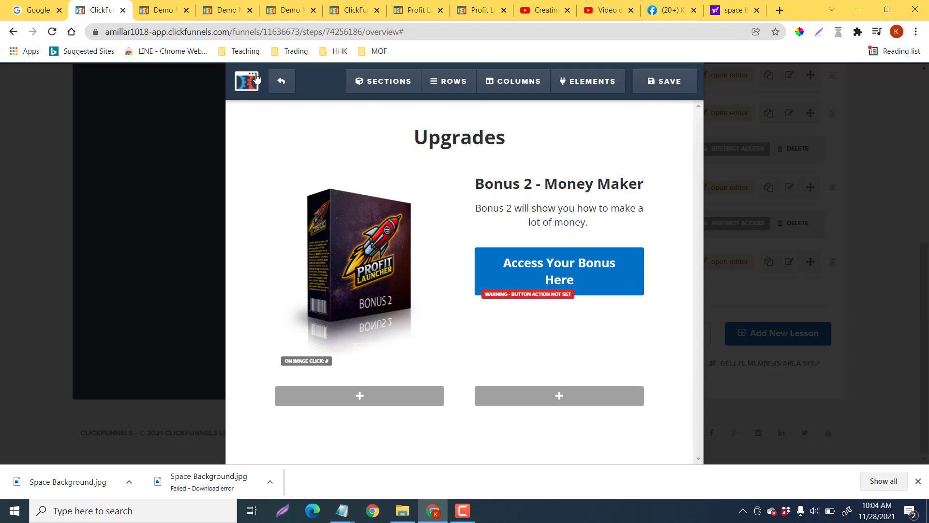
{"action": "left_click", "coordinate": [281, 81]}
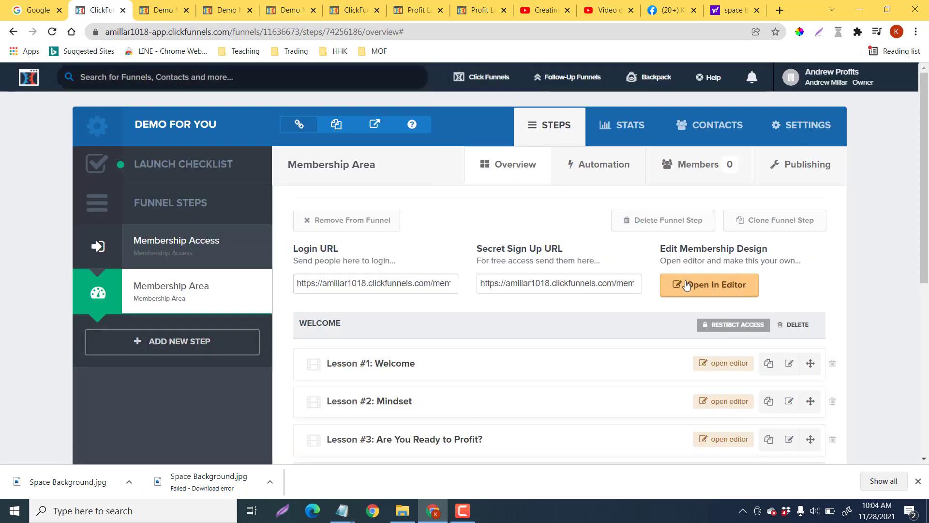
{"action": "left_click", "coordinate": [712, 288]}
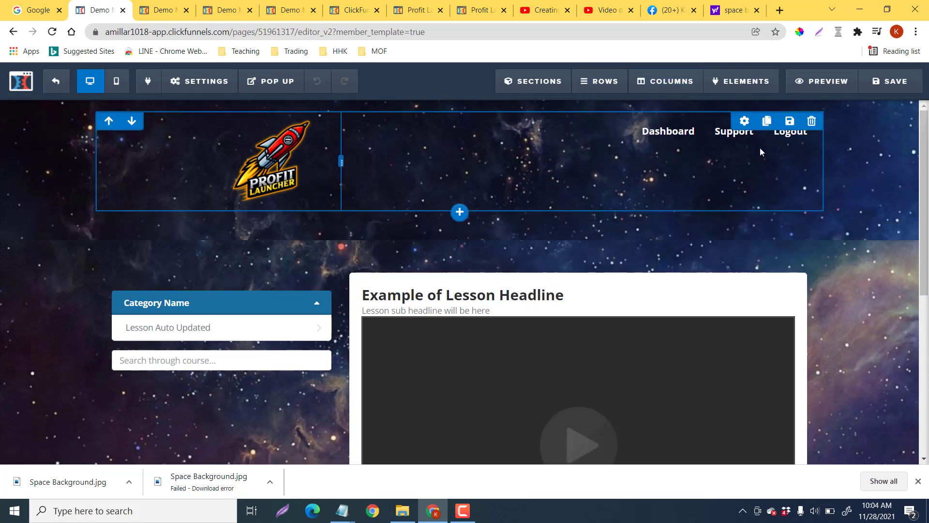
{"action": "left_click", "coordinate": [833, 87]}
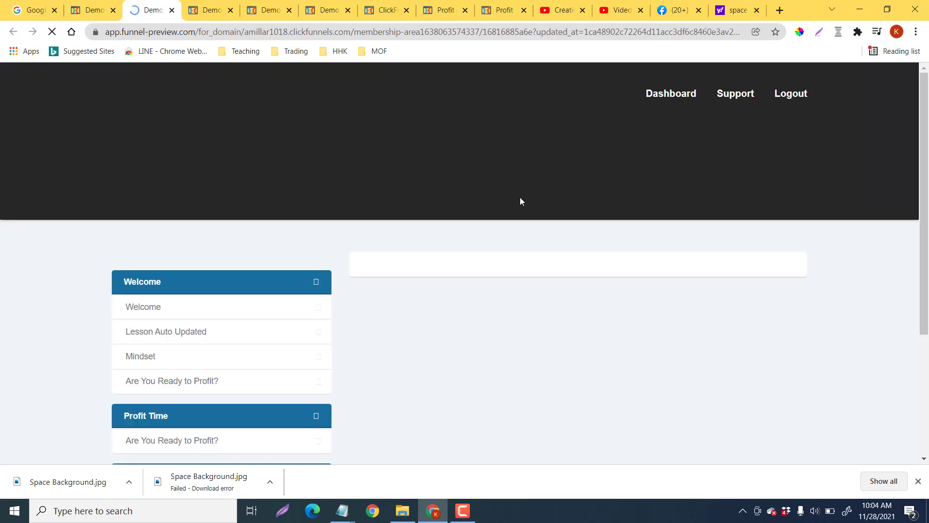
Expand the Welcome, Profit Time and Demo Upgrades sections in the previewed lesson list
{"action": "left_click", "coordinate": [320, 288]}
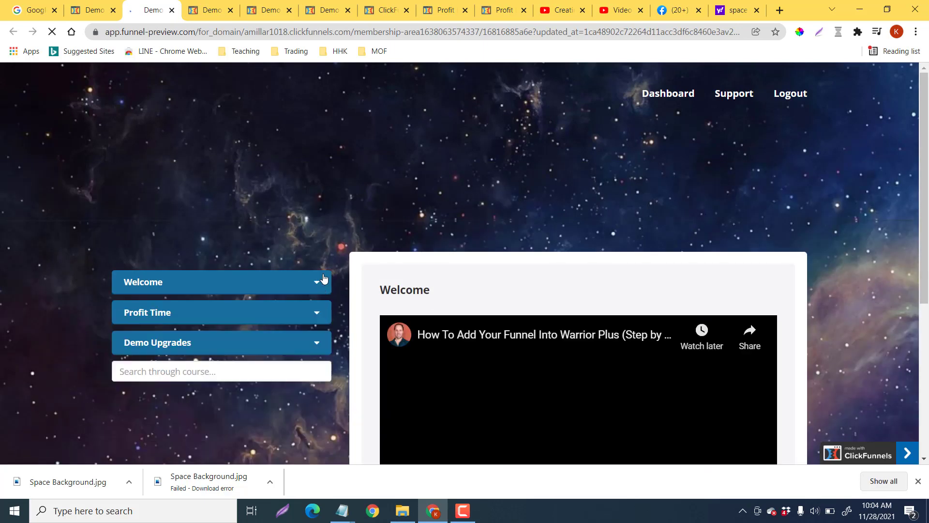
{"action": "scroll", "coordinate": [253, 249], "scroll_direction": "down", "scroll_amount": 3}
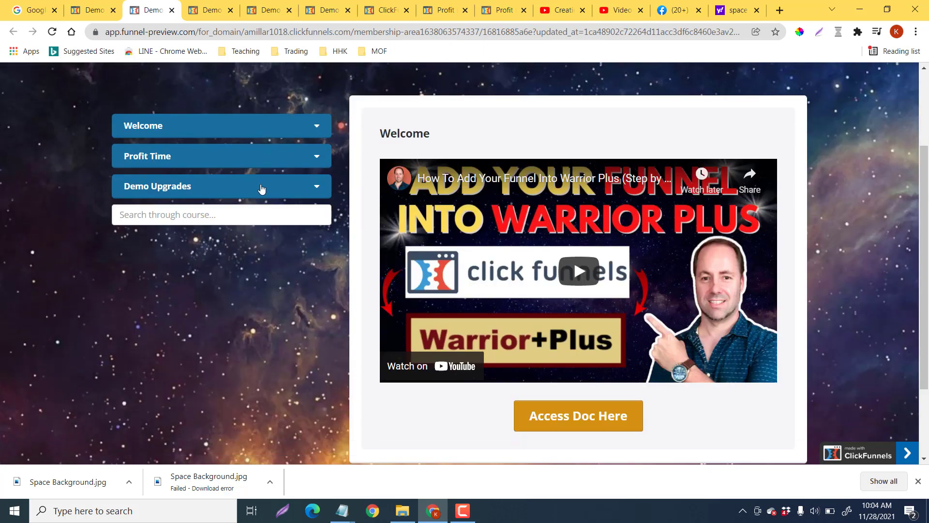
{"action": "left_click", "coordinate": [301, 127]}
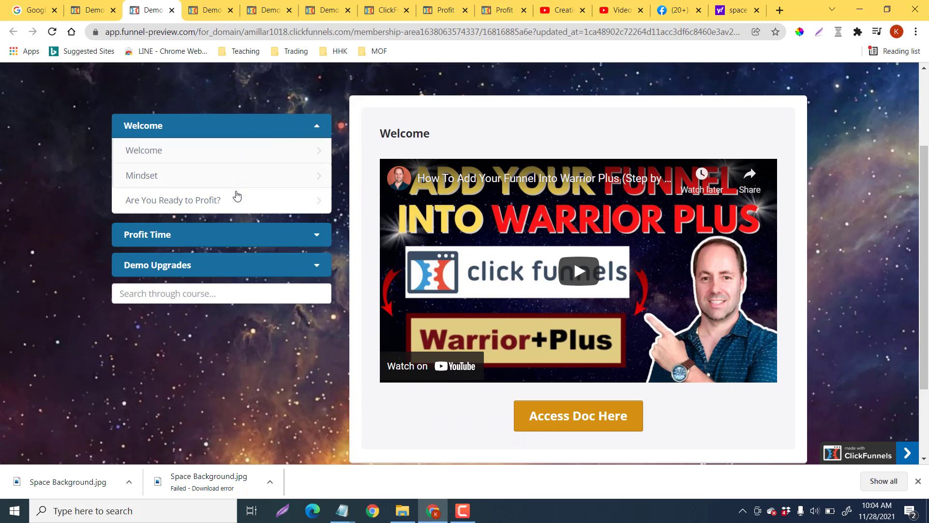
{"action": "left_click", "coordinate": [263, 236]}
{"action": "left_click", "coordinate": [314, 297]}
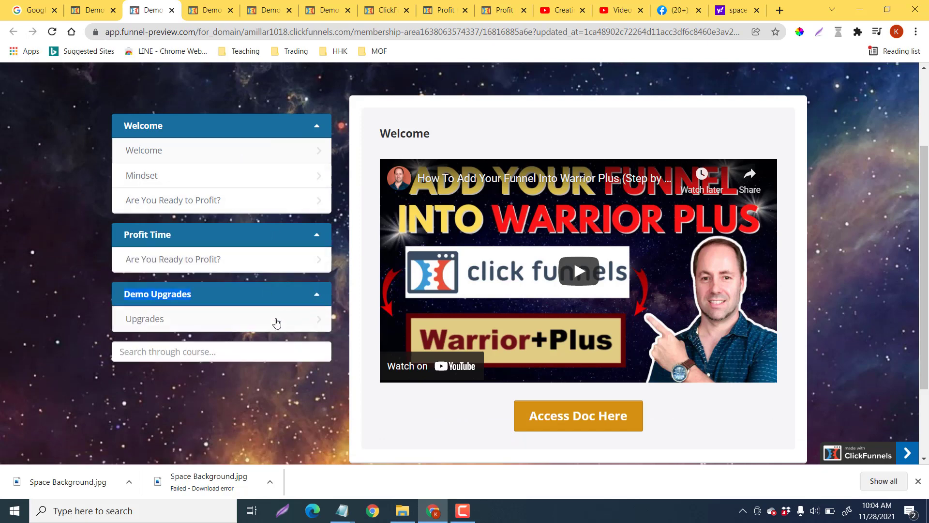